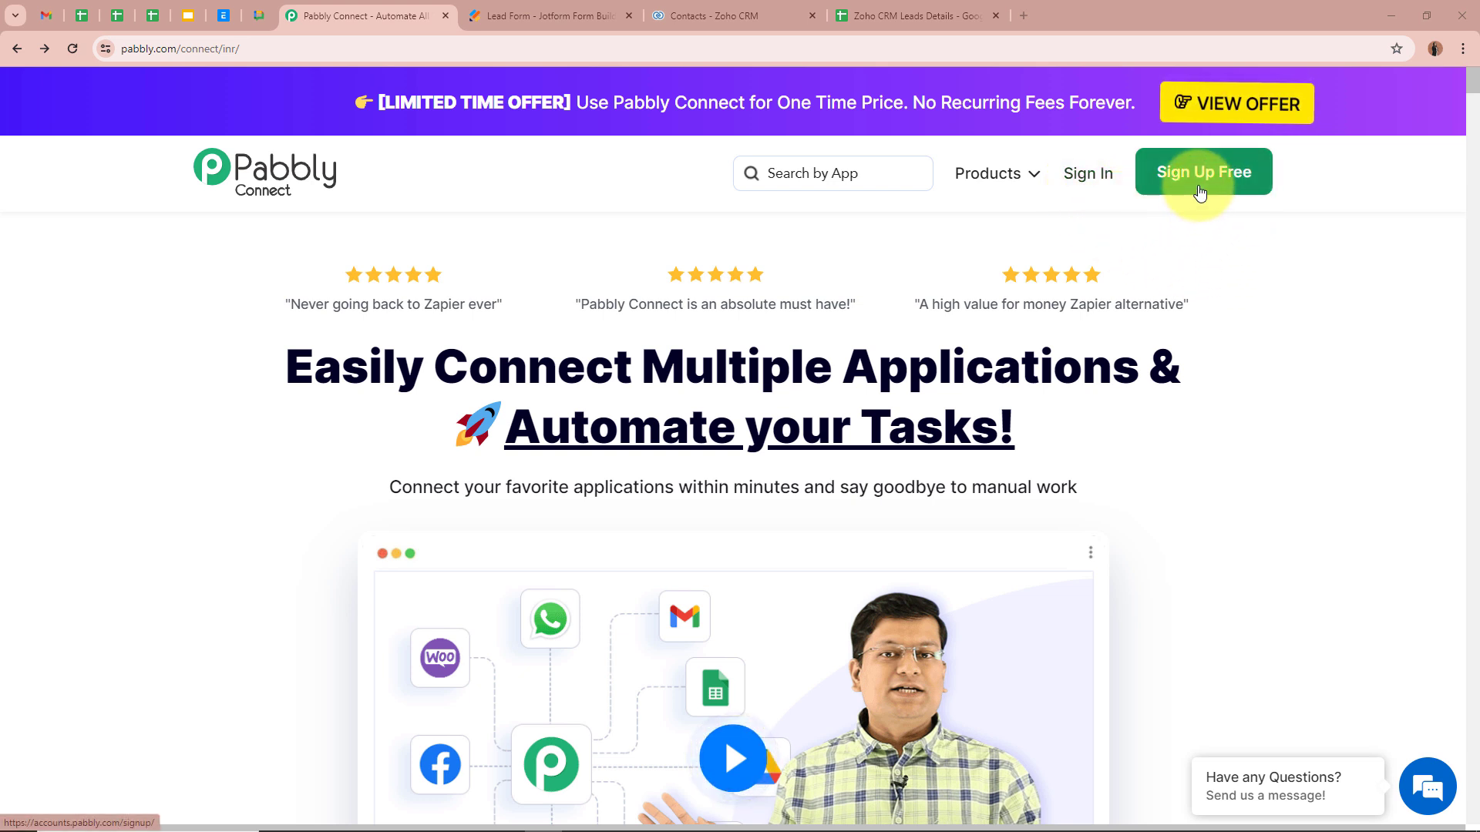
Step: Sign in to Pabbly and launch Pabbly Connect from the All Pabbly Apps page
{"action": "left_click", "coordinate": [1095, 186]}
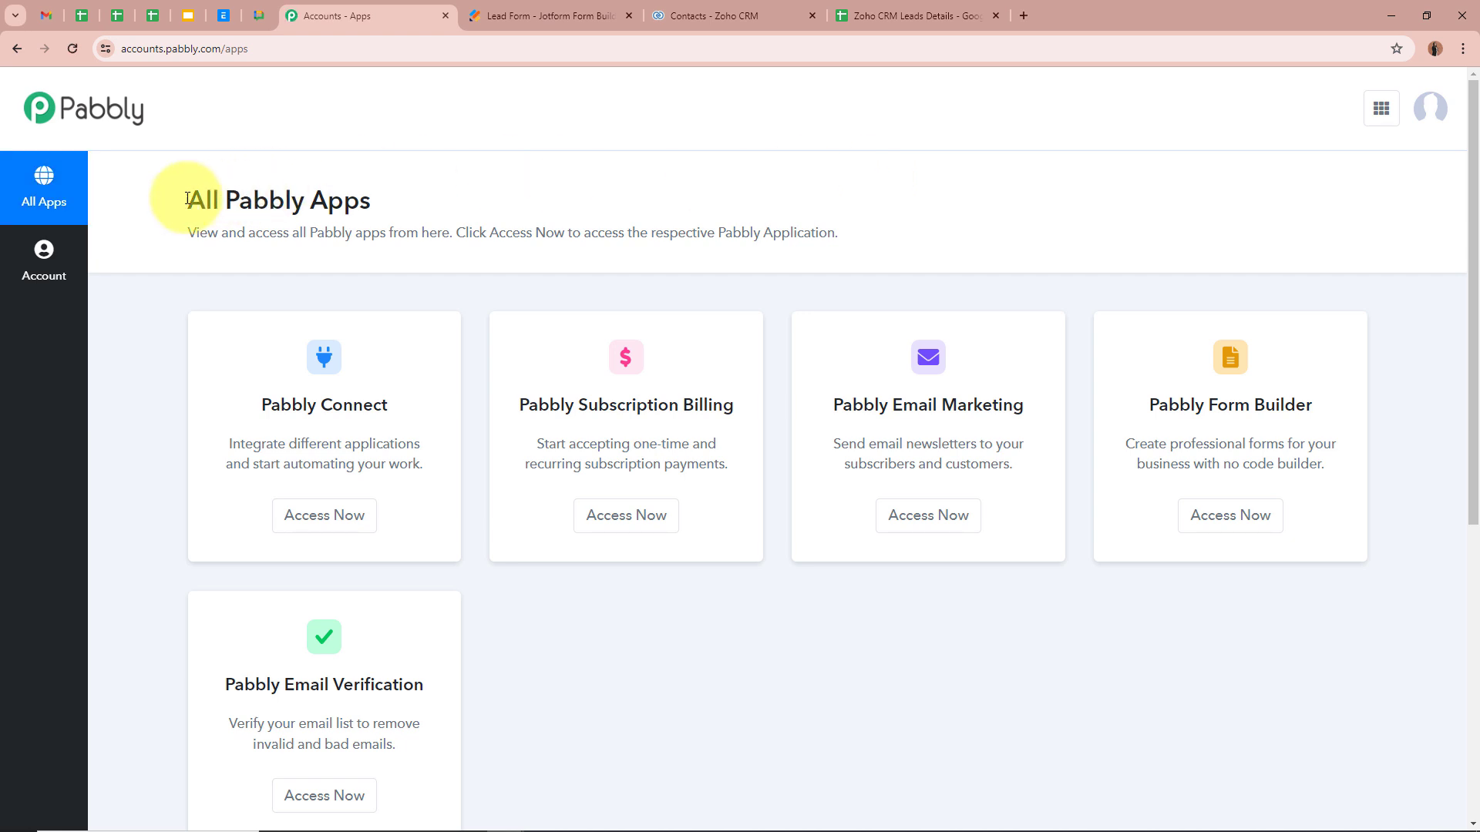
{"action": "left_click_drag", "start_coordinate": [186, 198], "coordinate": [413, 204]}
{"action": "left_click", "coordinate": [609, 203]}
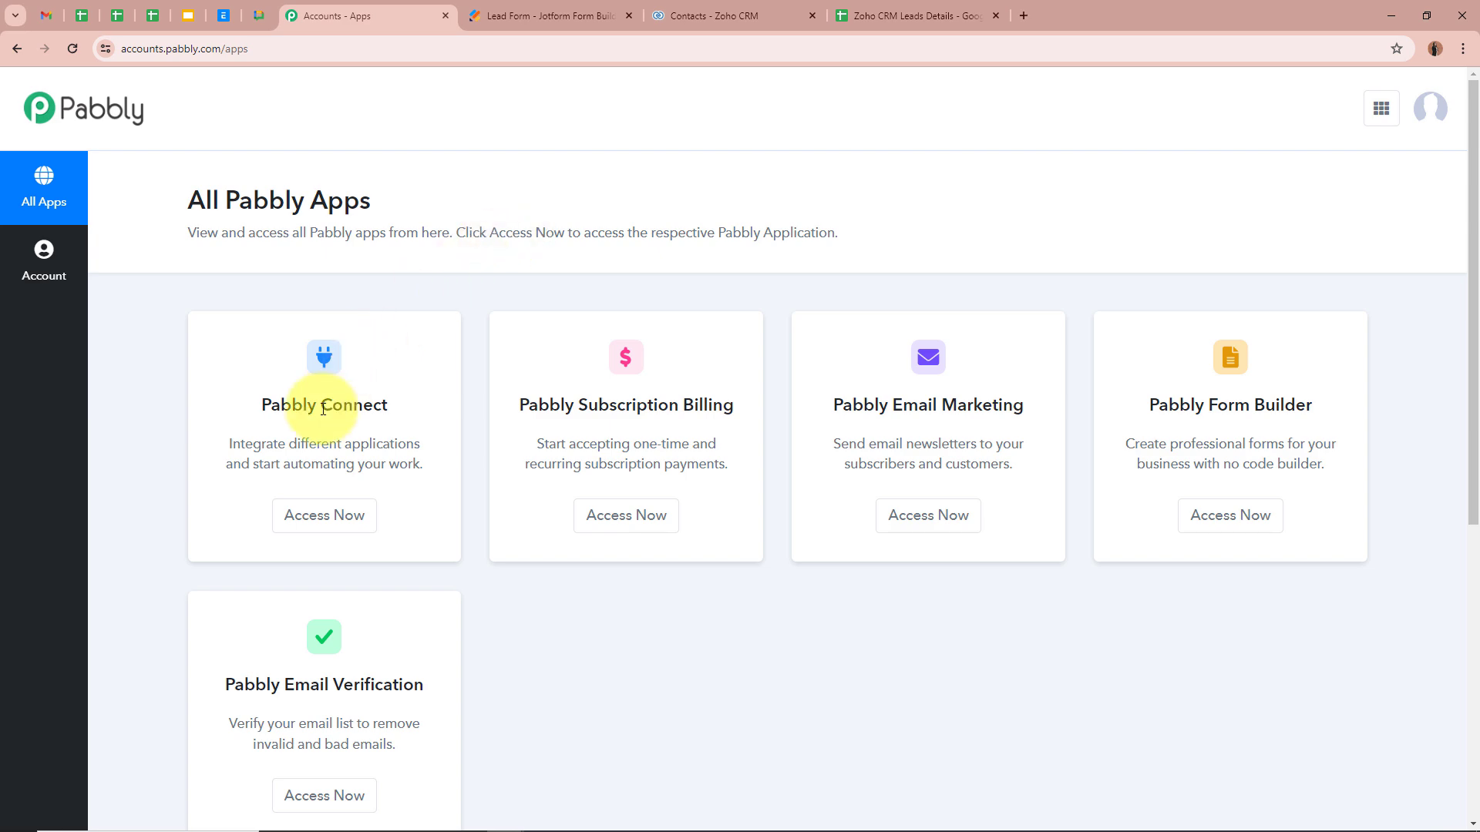
{"action": "left_click", "coordinate": [323, 515]}
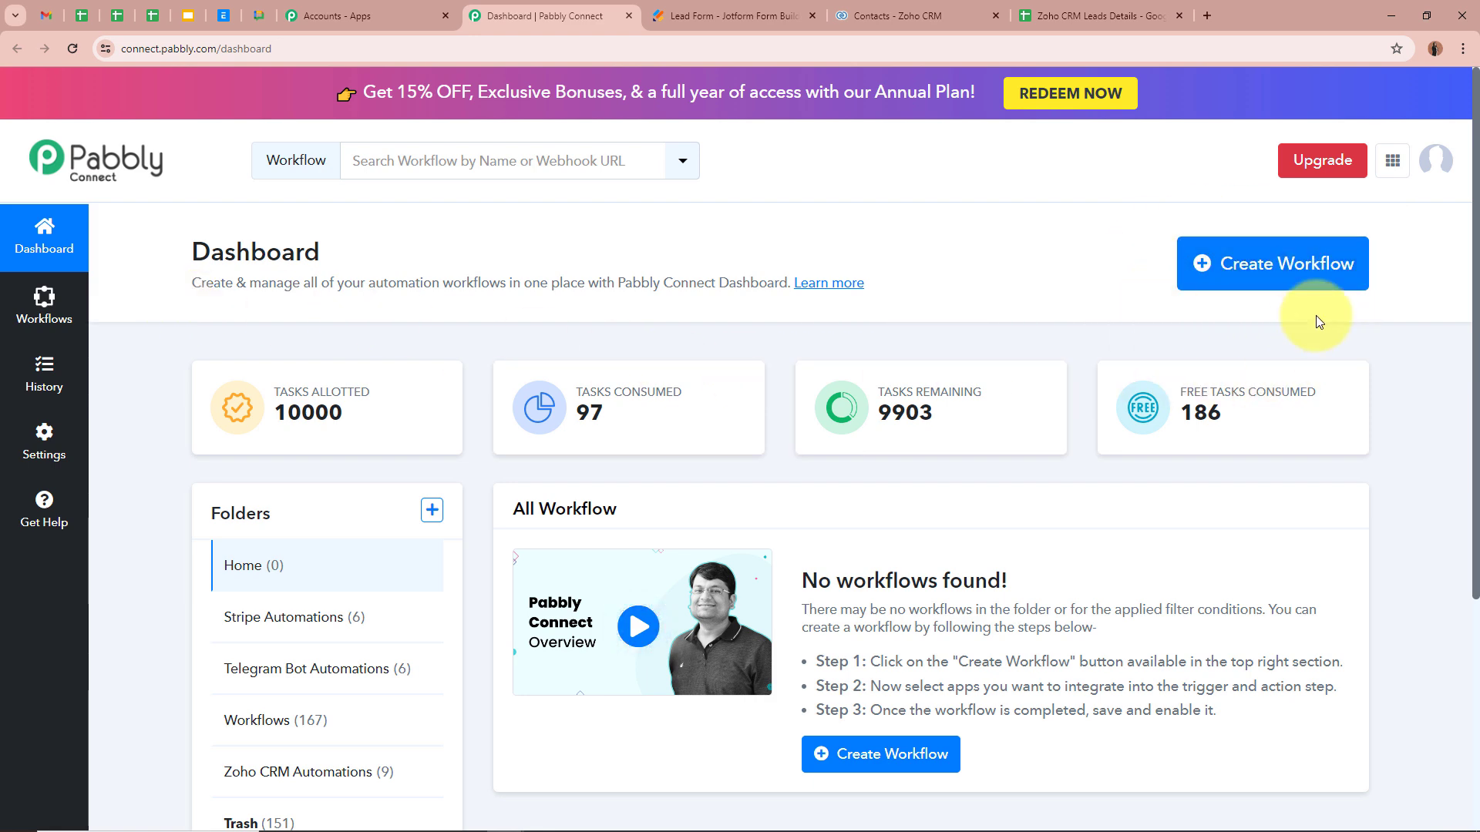
Step: Start a new workflow and paste in its Zoho CRM lead workflow name
{"action": "left_click", "coordinate": [1298, 274]}
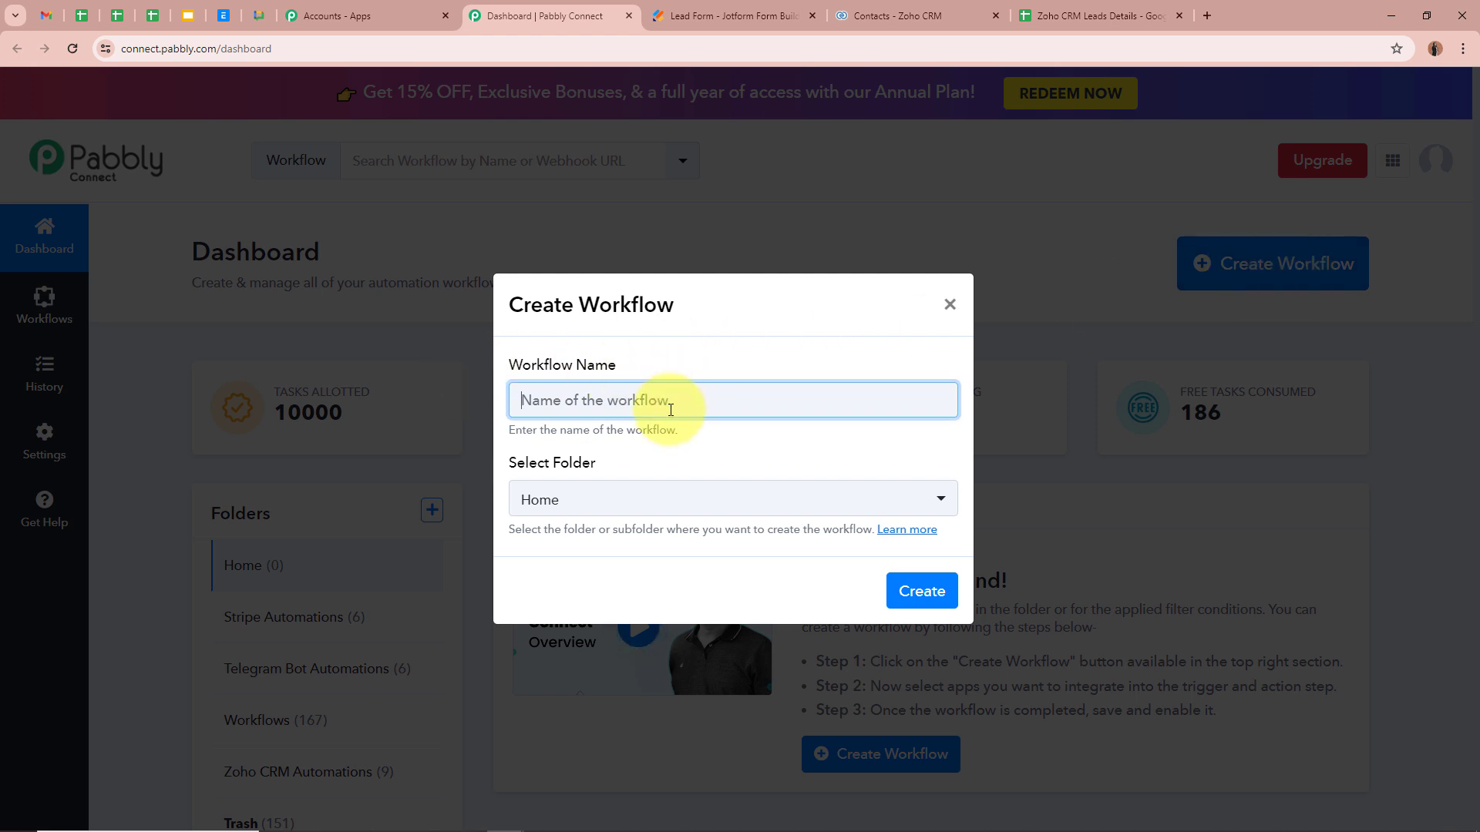
{"action": "key", "text": "ctrl+v"}
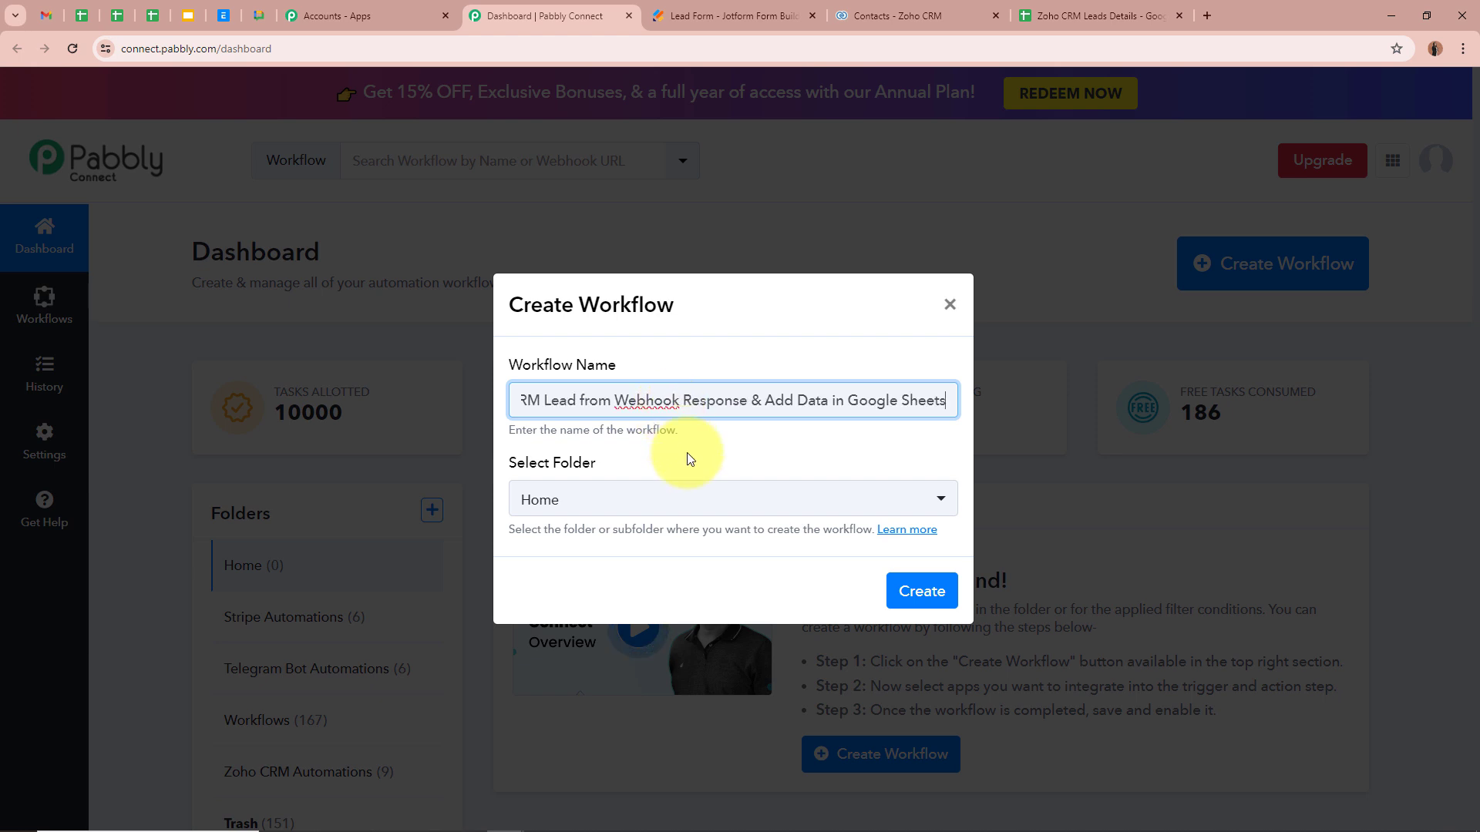
{"action": "left_click", "coordinate": [681, 445]}
{"action": "left_click_drag", "start_coordinate": [673, 401], "coordinate": [1025, 406]}
{"action": "left_click", "coordinate": [912, 447]}
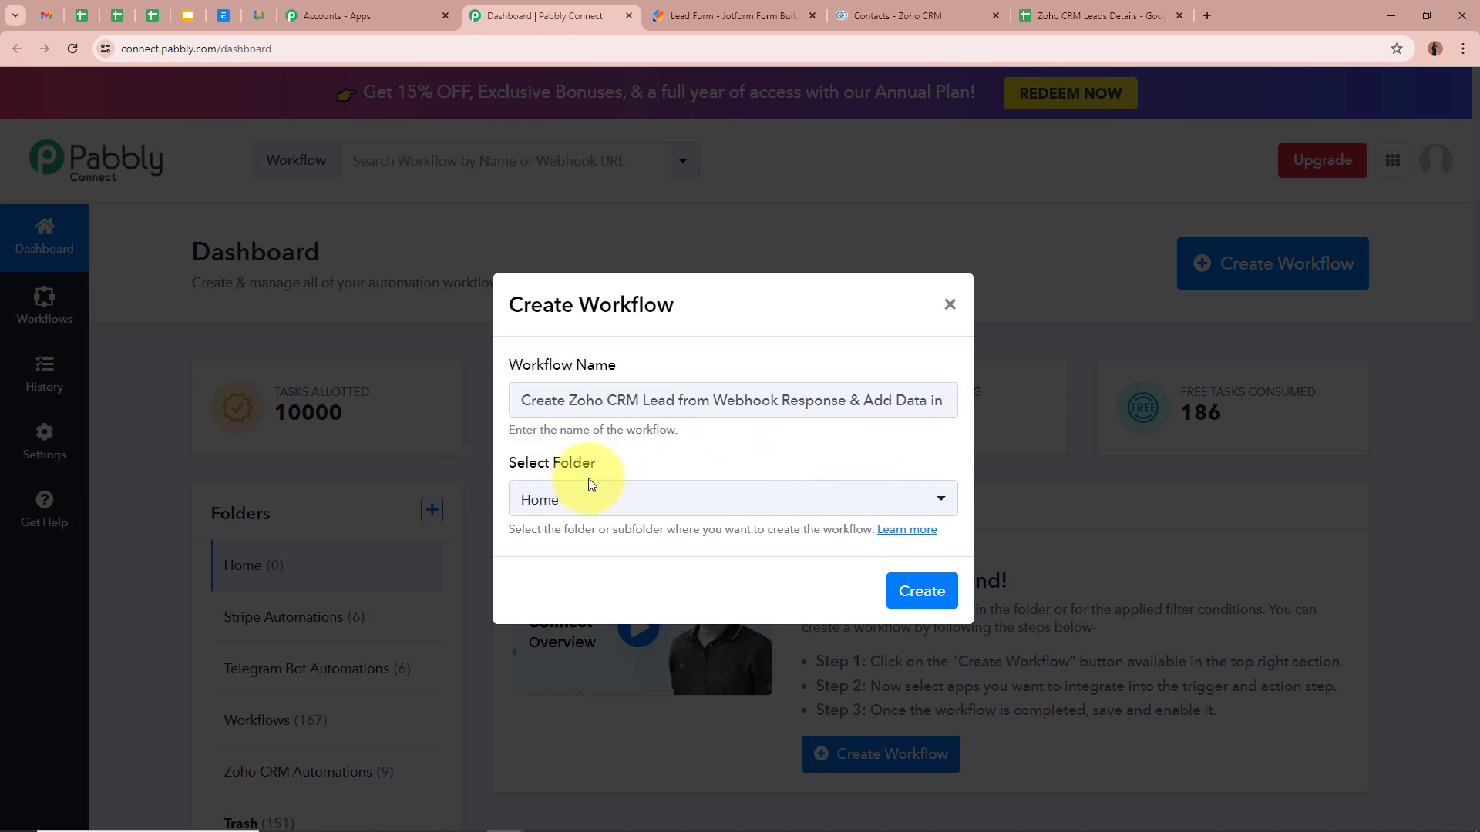
{"action": "left_click", "coordinate": [612, 479]}
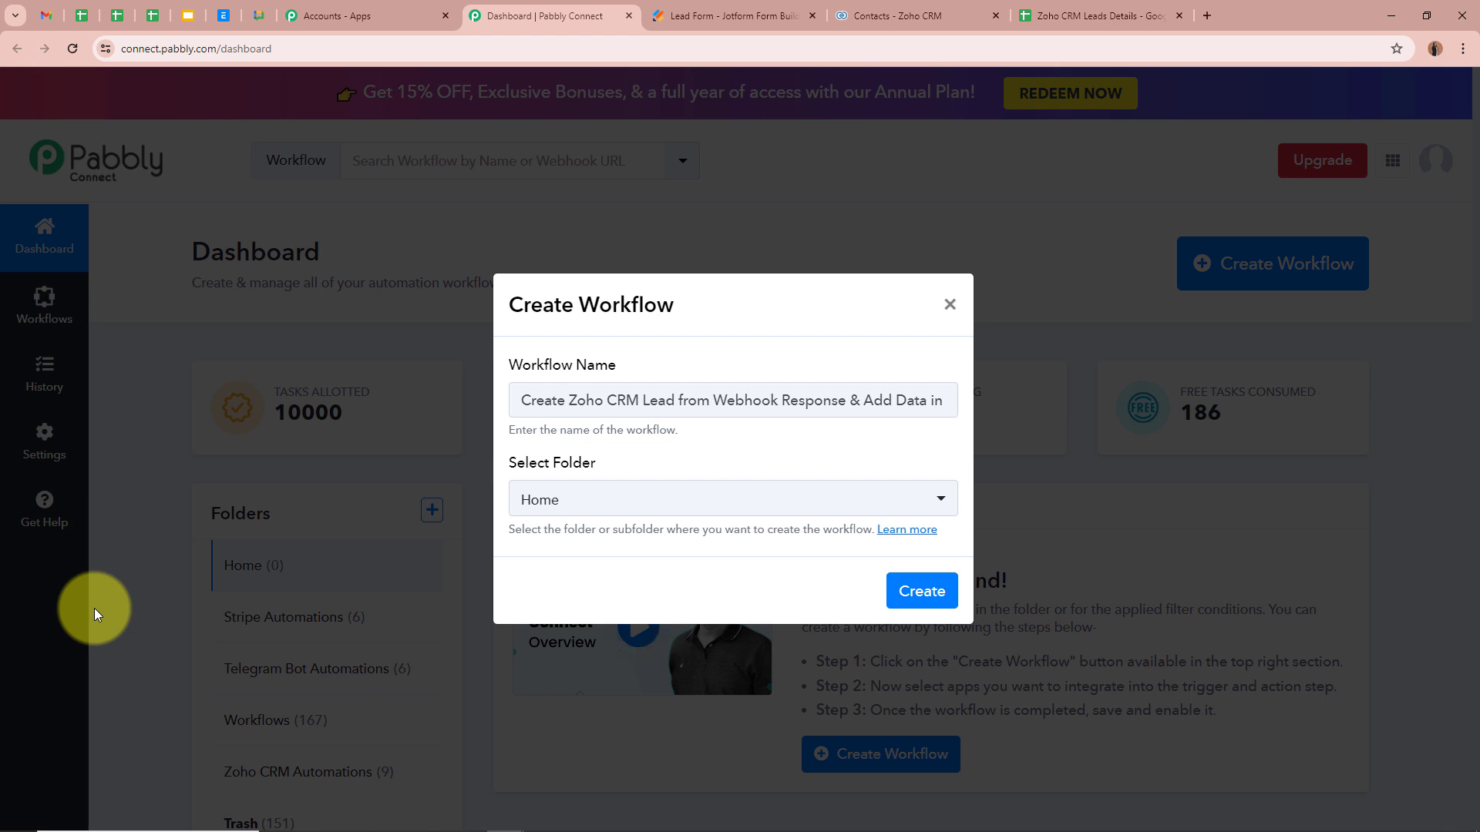
{"action": "left_click_drag", "start_coordinate": [571, 400], "coordinate": [1051, 413]}
{"action": "left_click", "coordinate": [923, 443]}
Step: File the workflow under the Zoho CRM Automations folder and create it
{"action": "left_click", "coordinate": [937, 503]}
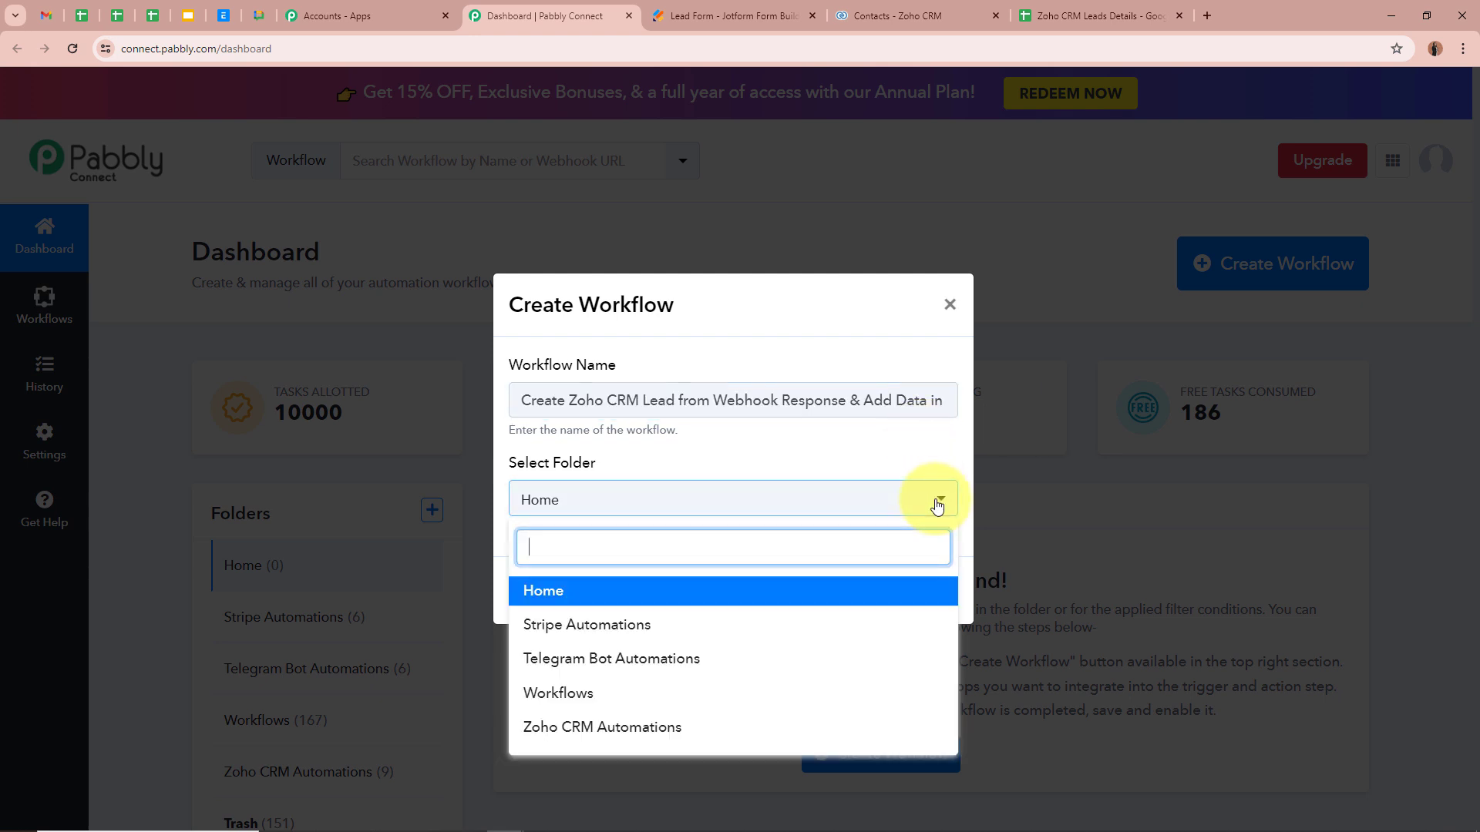
{"action": "left_click", "coordinate": [655, 740]}
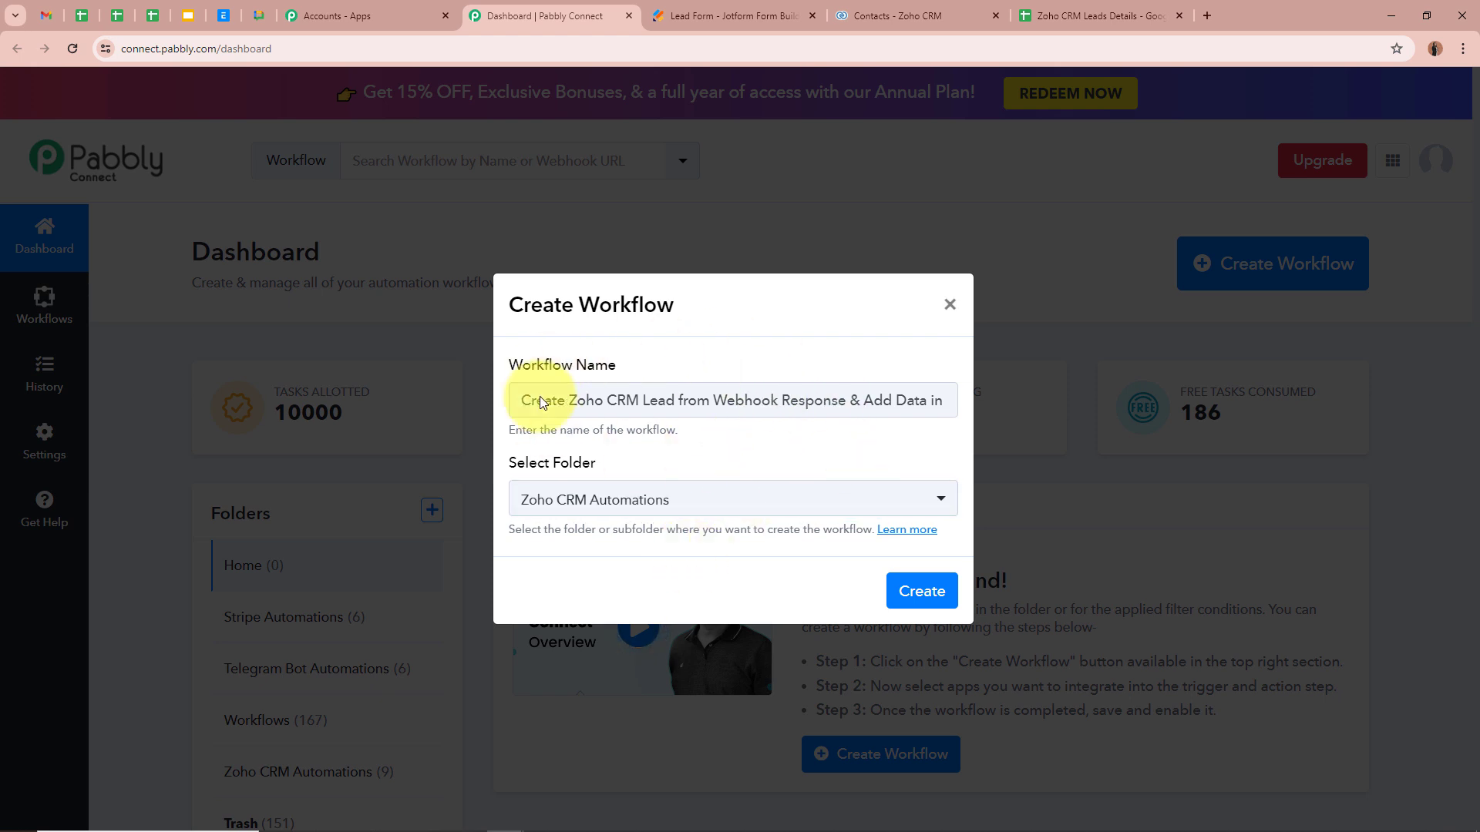
{"action": "left_click", "coordinate": [662, 401]}
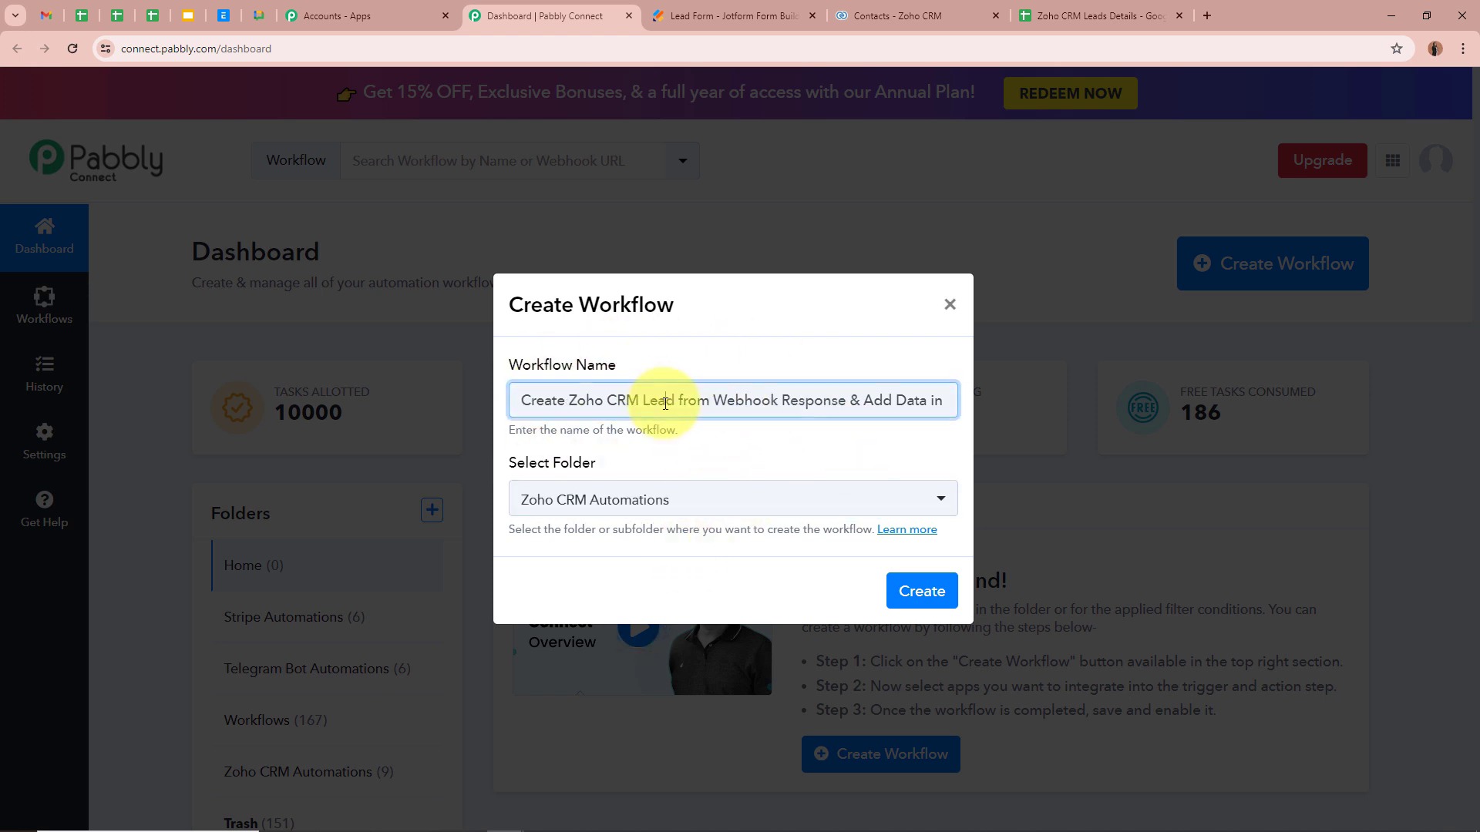
{"action": "left_click", "coordinate": [924, 591]}
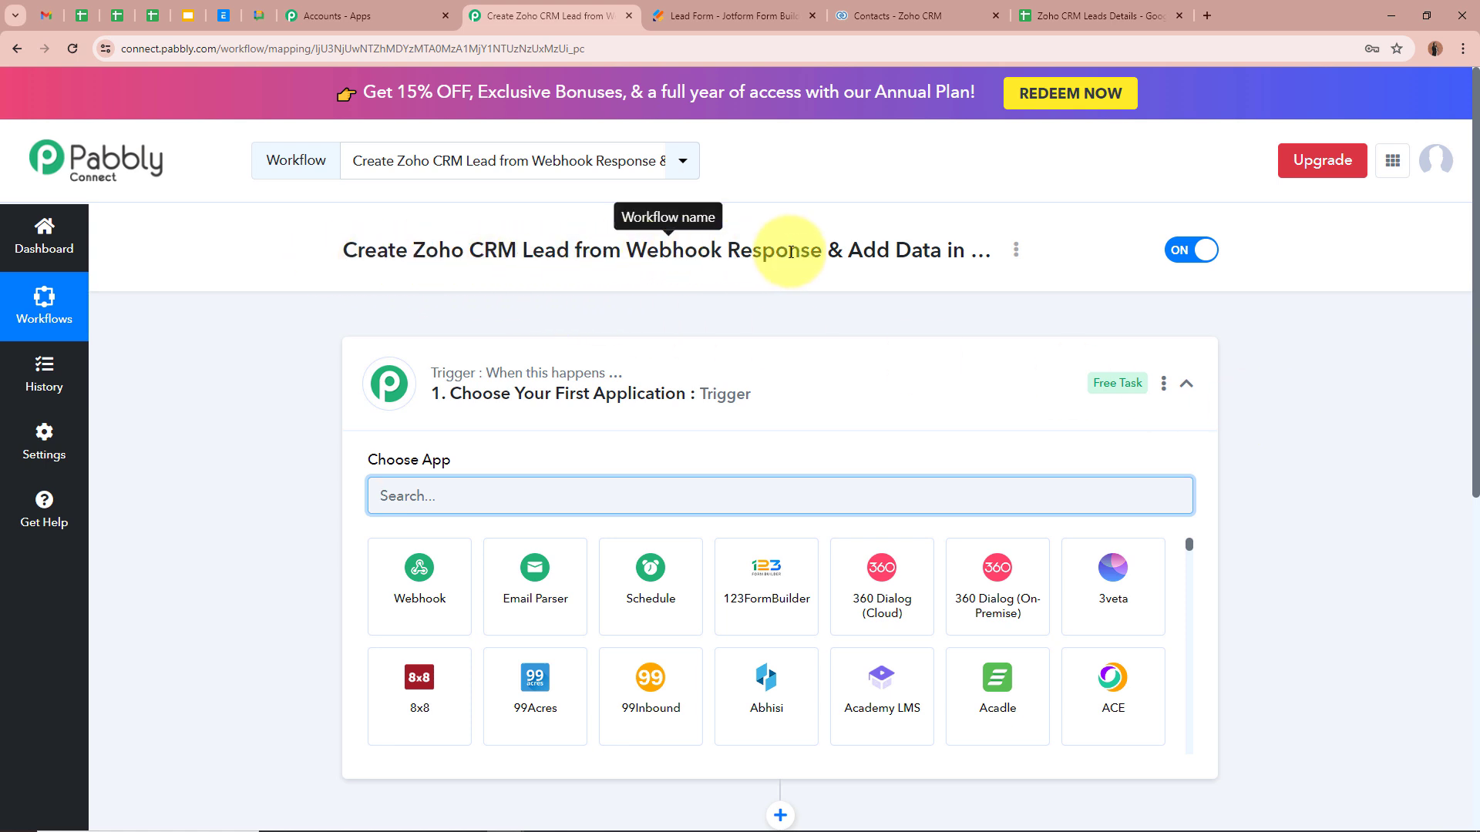
Step: Set the trigger app to Webhook with the Catch Webhook (Recommended) event
{"action": "left_click", "coordinate": [1187, 418]}
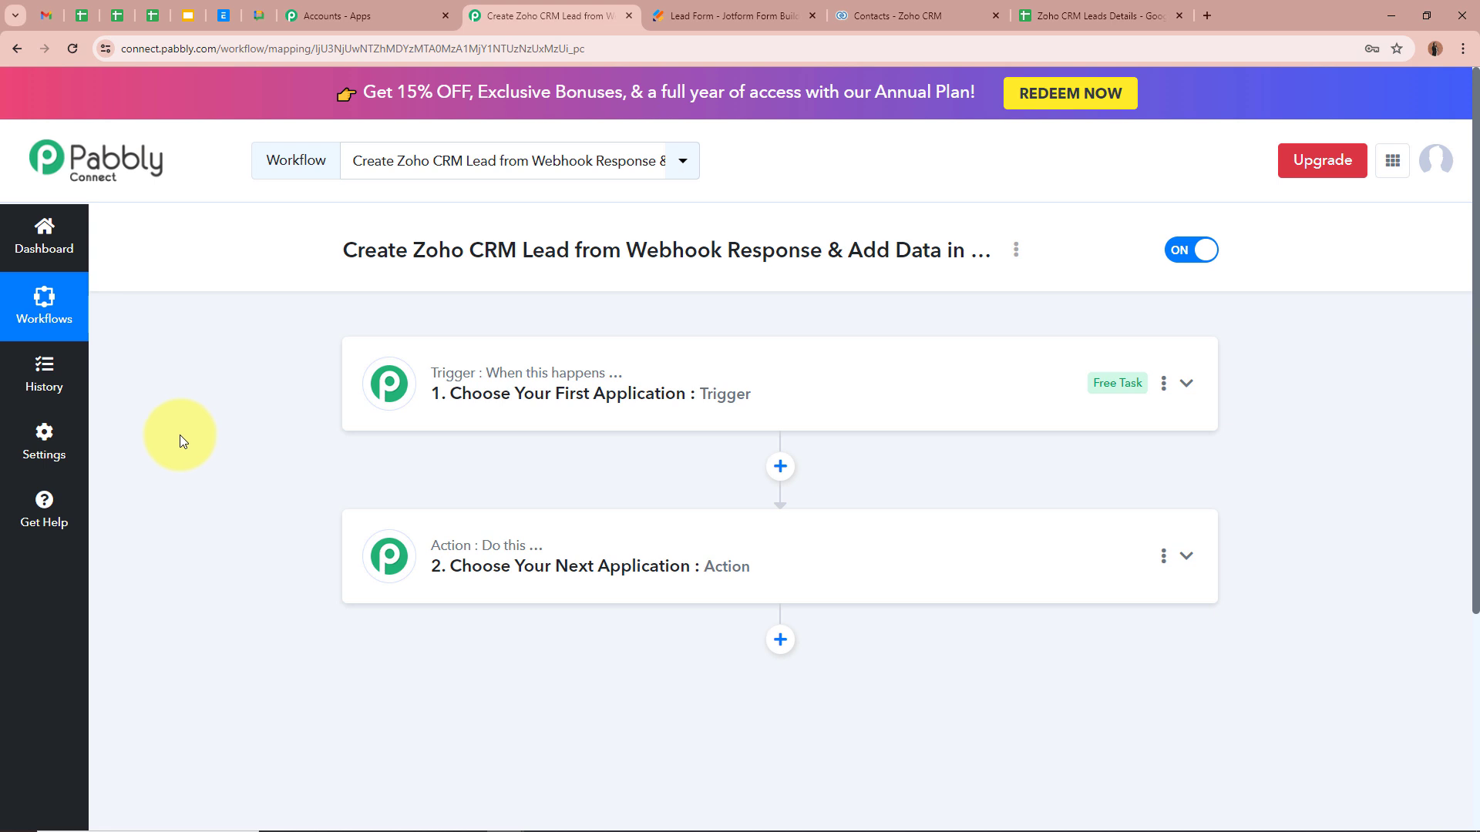
{"action": "left_click", "coordinate": [1187, 383]}
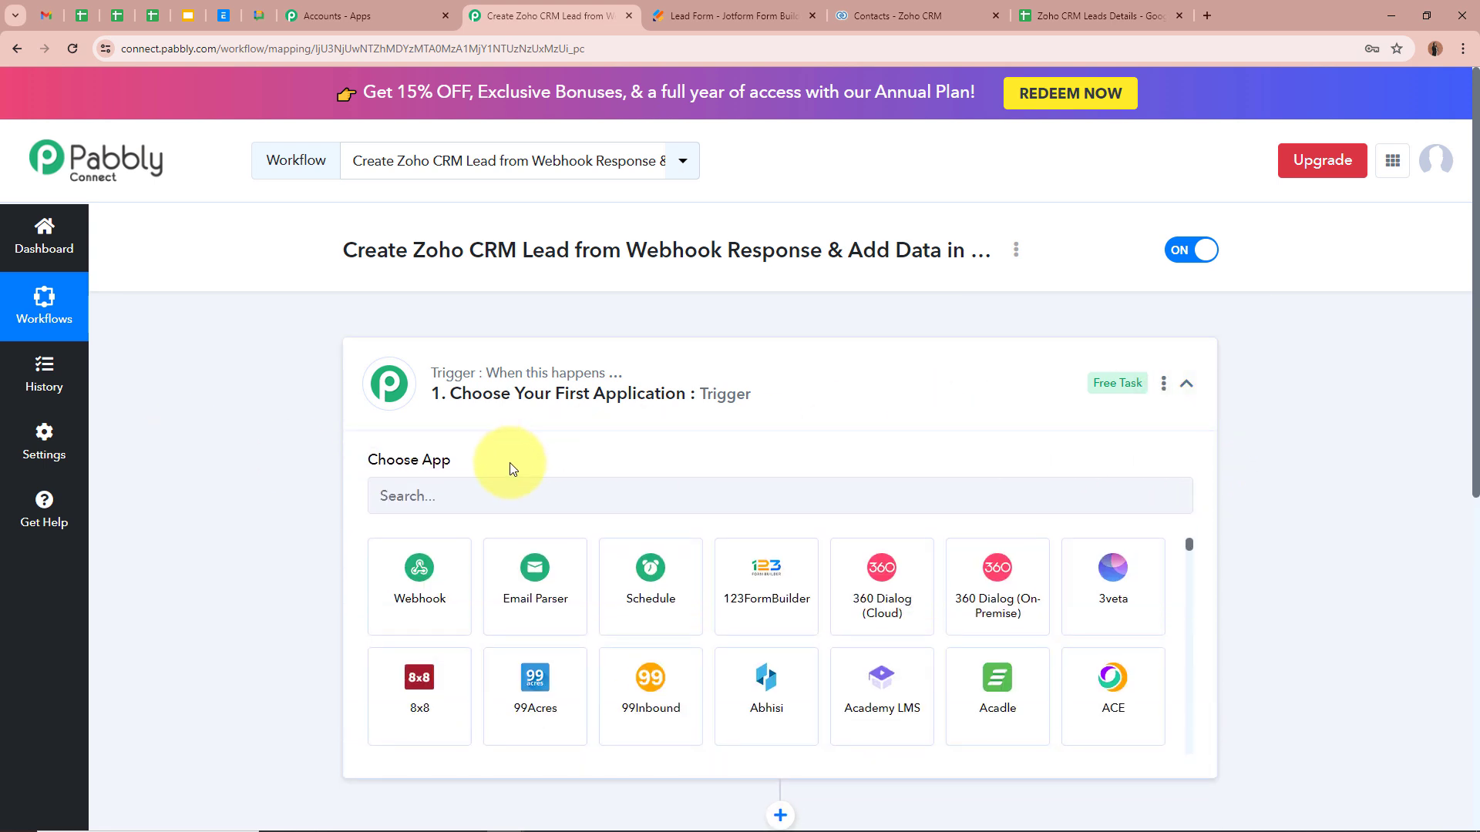
{"action": "left_click", "coordinate": [492, 494]}
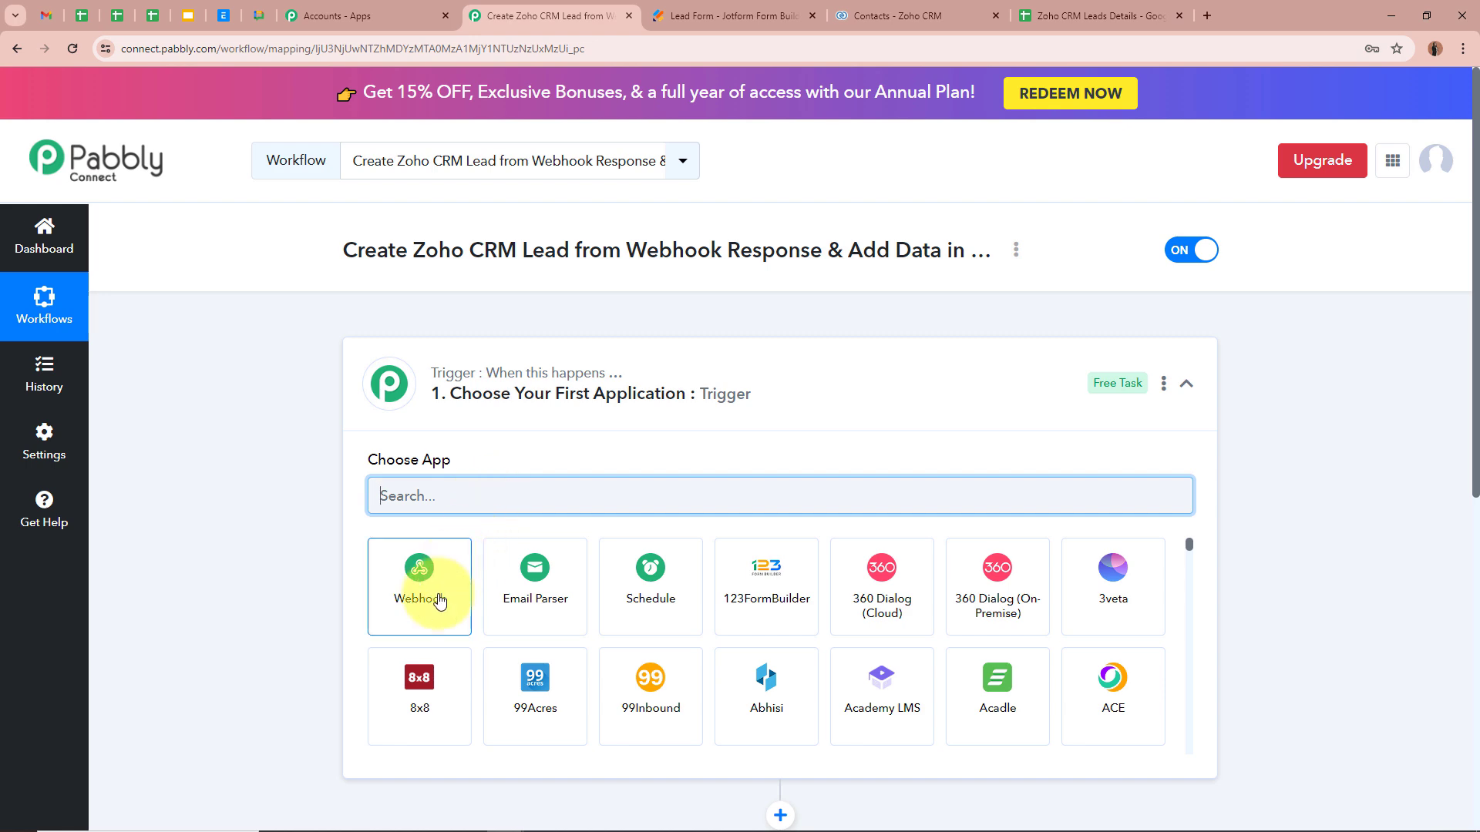
{"action": "left_click", "coordinate": [420, 562]}
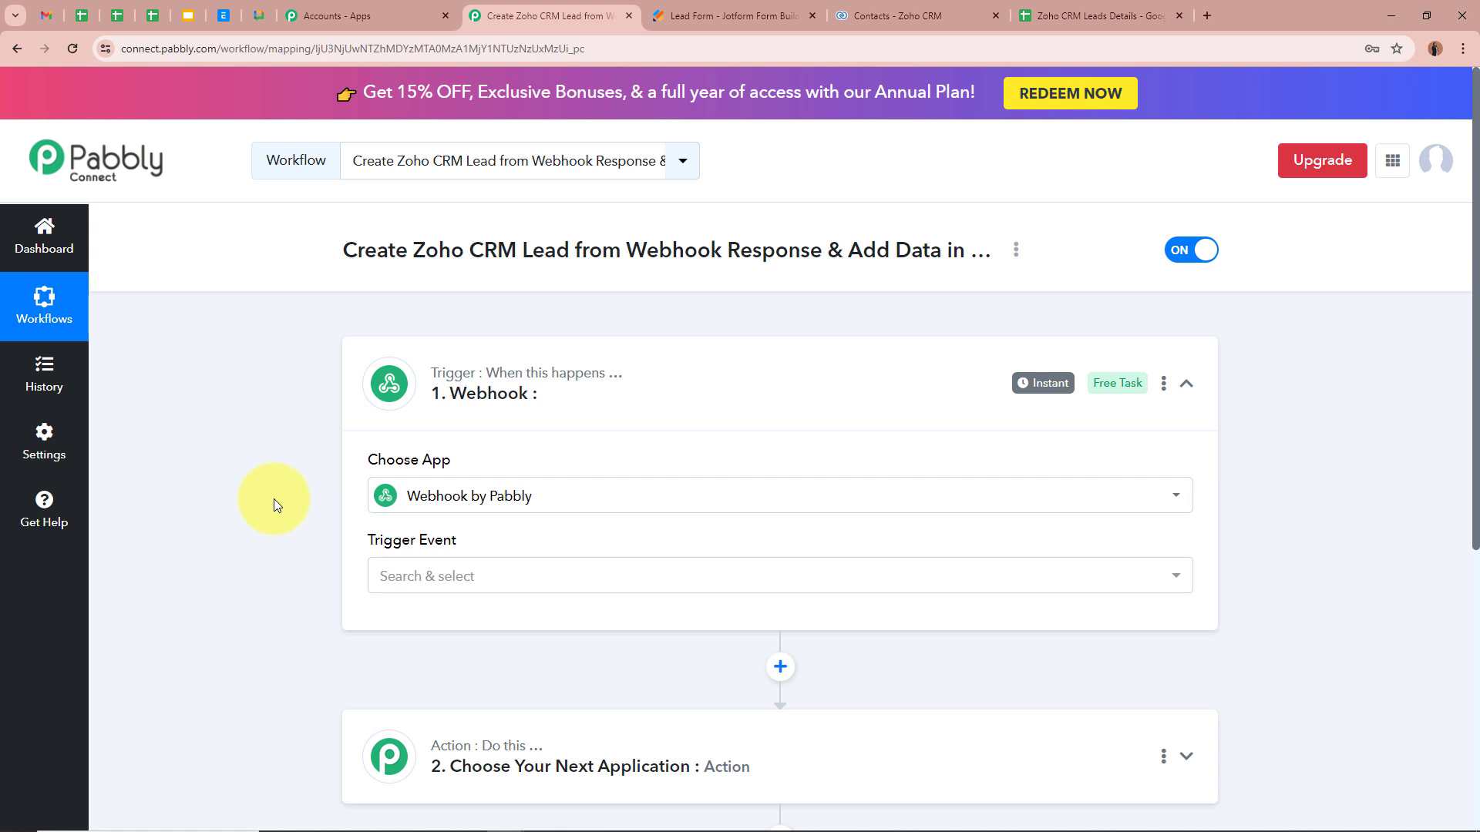
{"action": "left_click", "coordinate": [429, 574]}
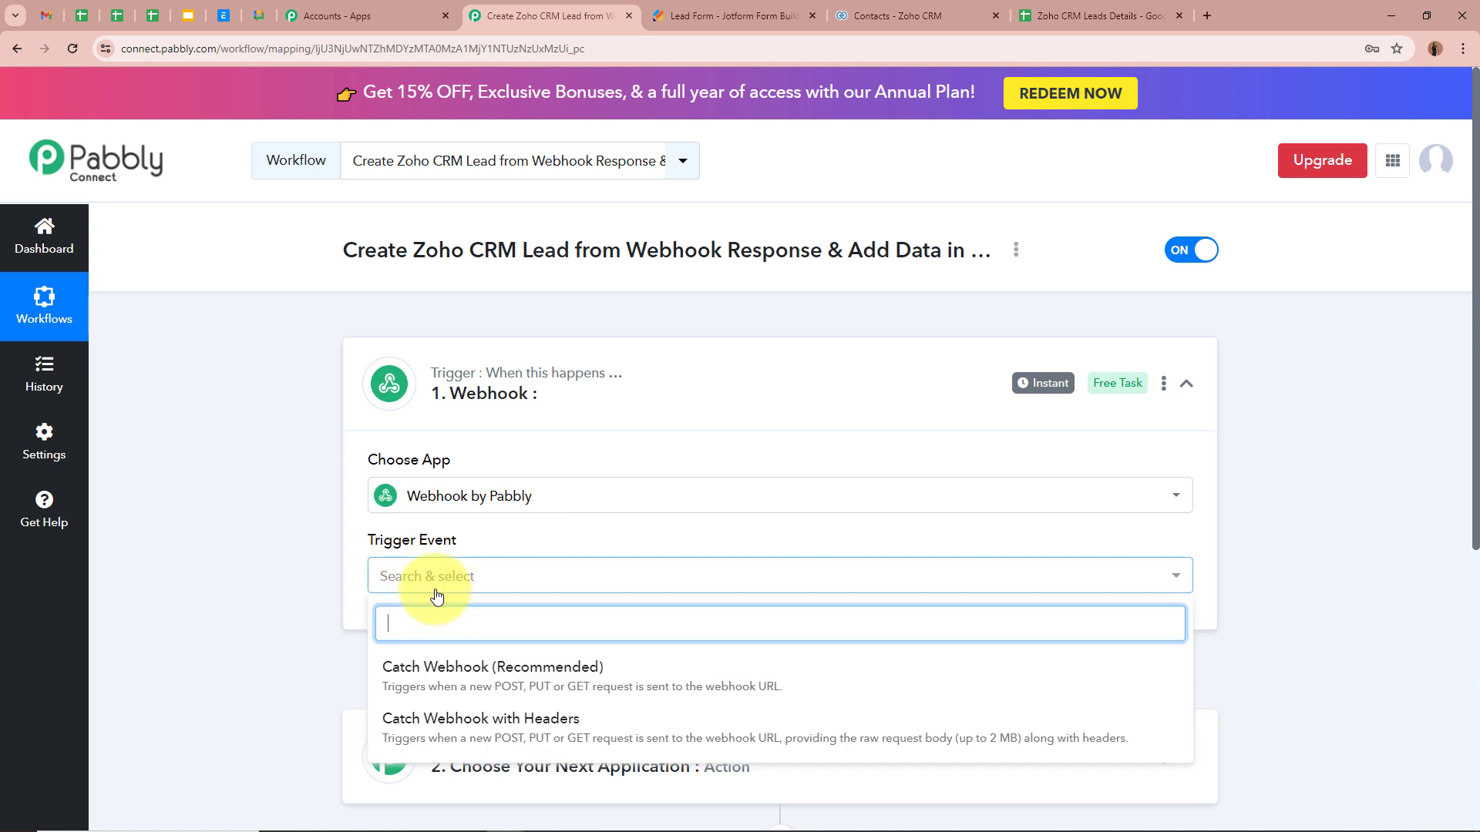
{"action": "left_click", "coordinate": [634, 684]}
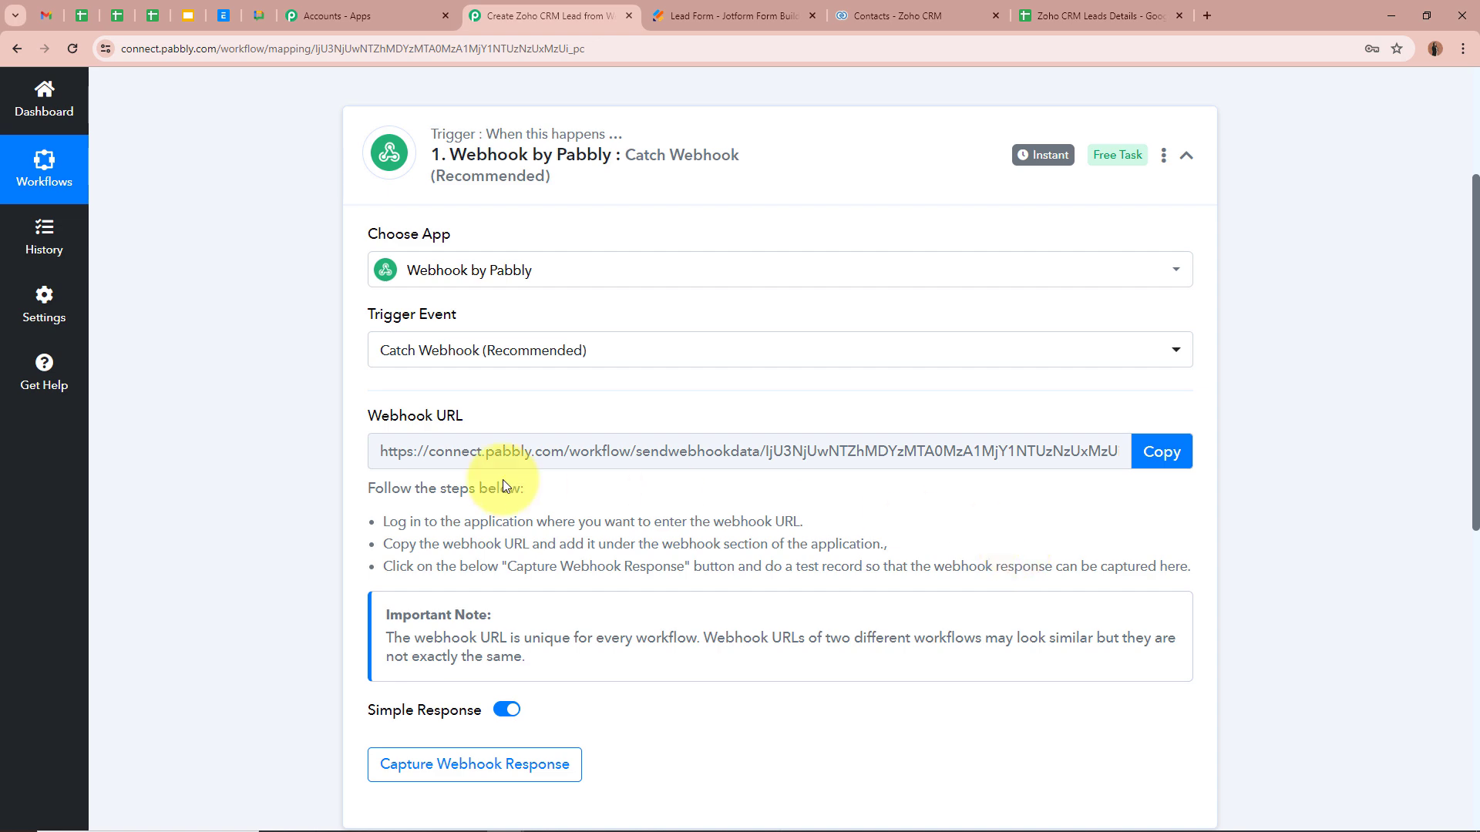
Step: Copy the generated Pabbly webhook URL
{"action": "left_click", "coordinate": [1141, 455]}
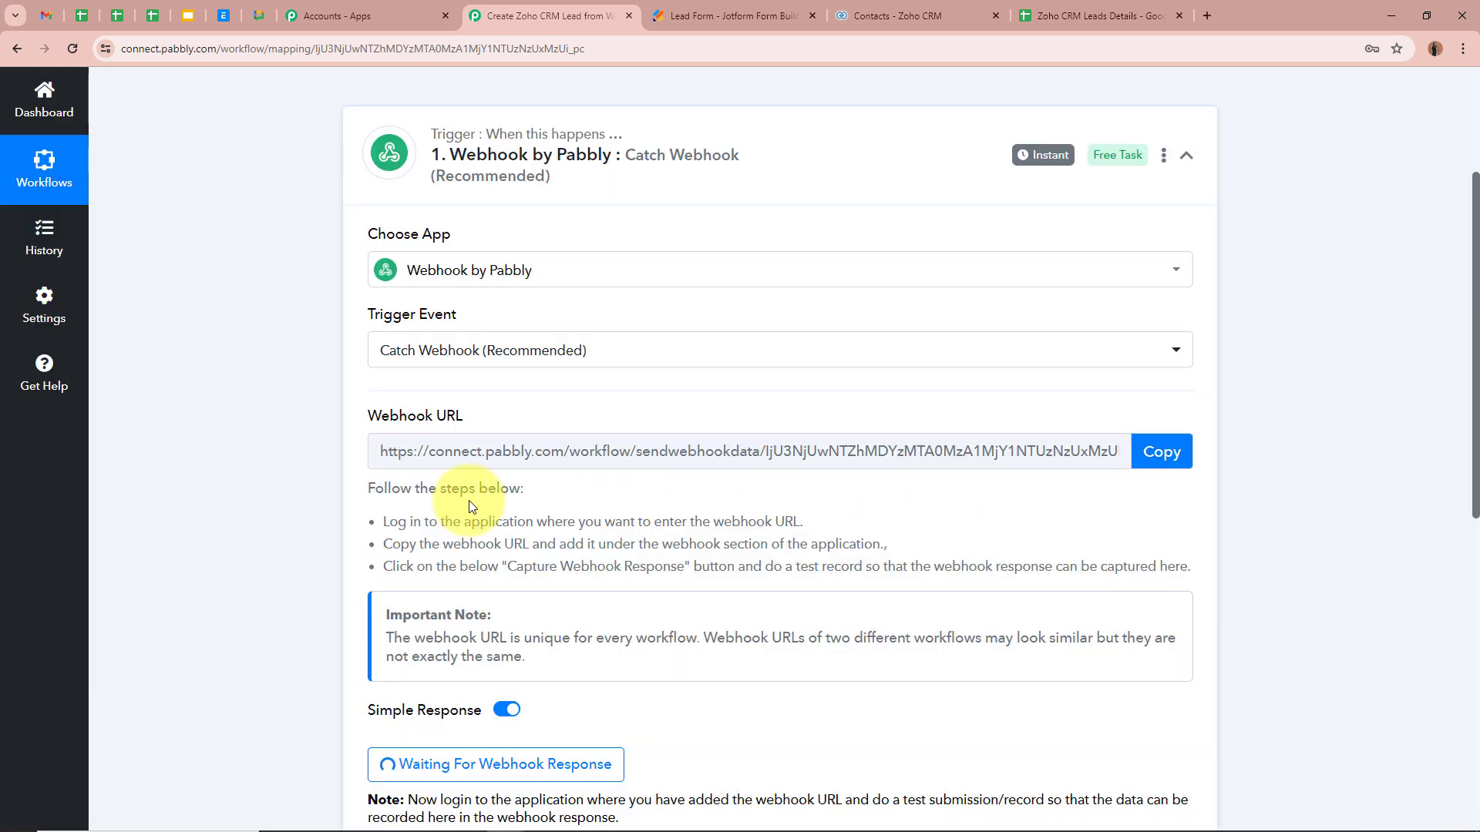
{"action": "left_click_drag", "start_coordinate": [384, 520], "coordinate": [1061, 559]}
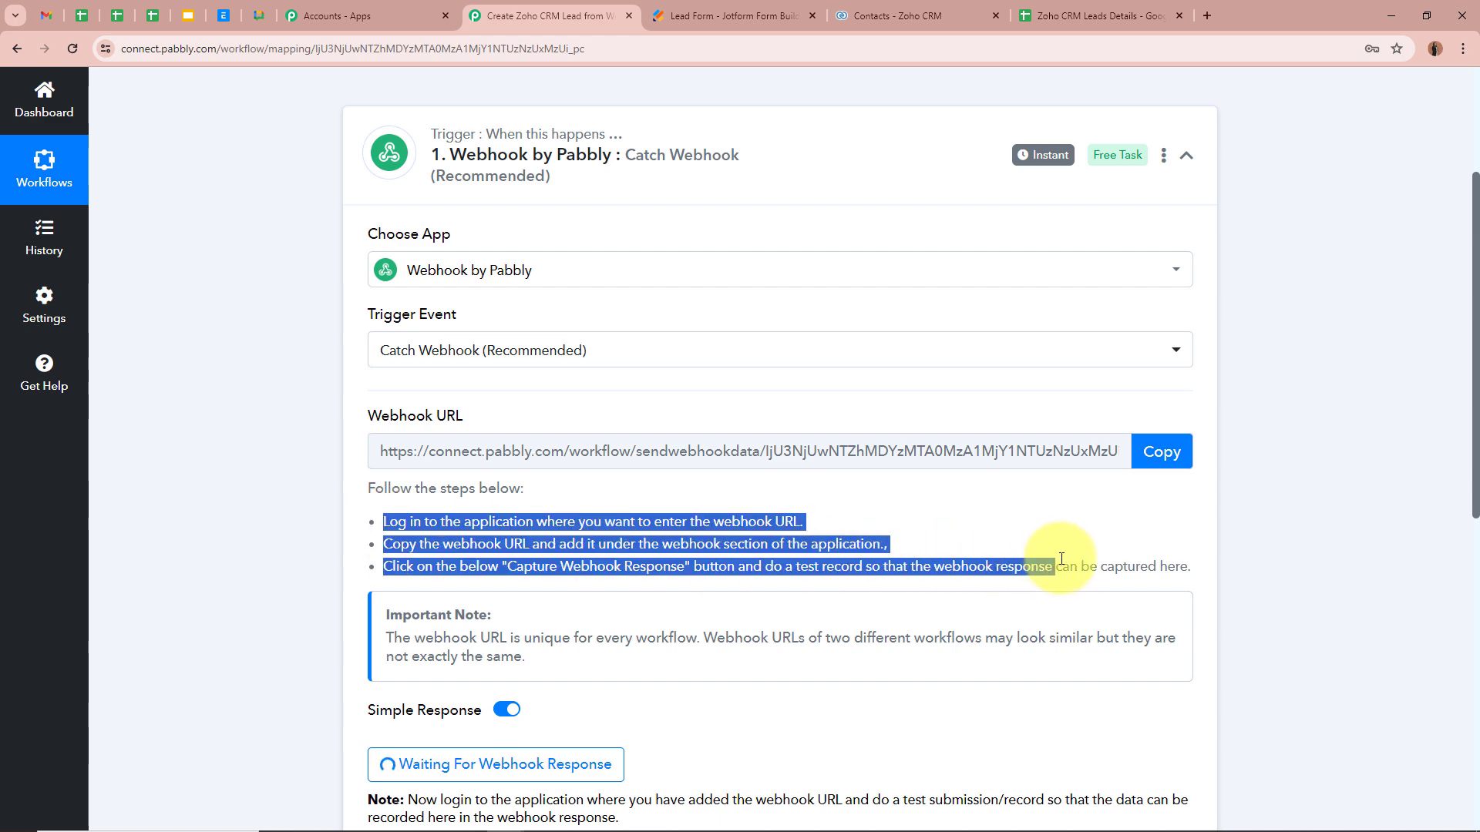
{"action": "left_click", "coordinate": [908, 528]}
{"action": "scroll", "coordinate": [156, 483], "scroll_direction": "up", "scroll_amount": 1}
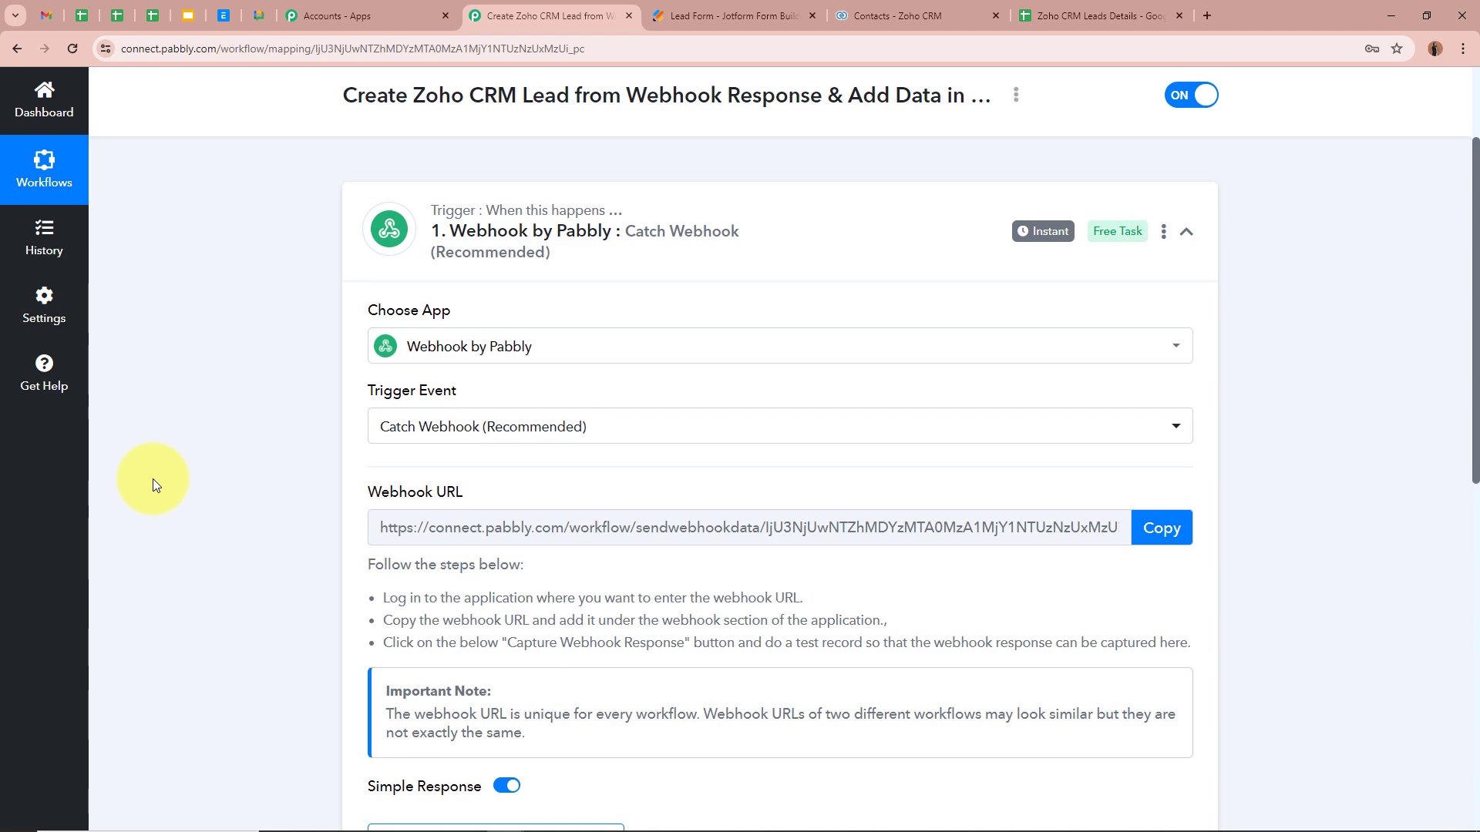
{"action": "scroll", "coordinate": [152, 479], "scroll_direction": "down", "scroll_amount": 2}
{"action": "scroll", "coordinate": [153, 479], "scroll_direction": "up", "scroll_amount": 4}
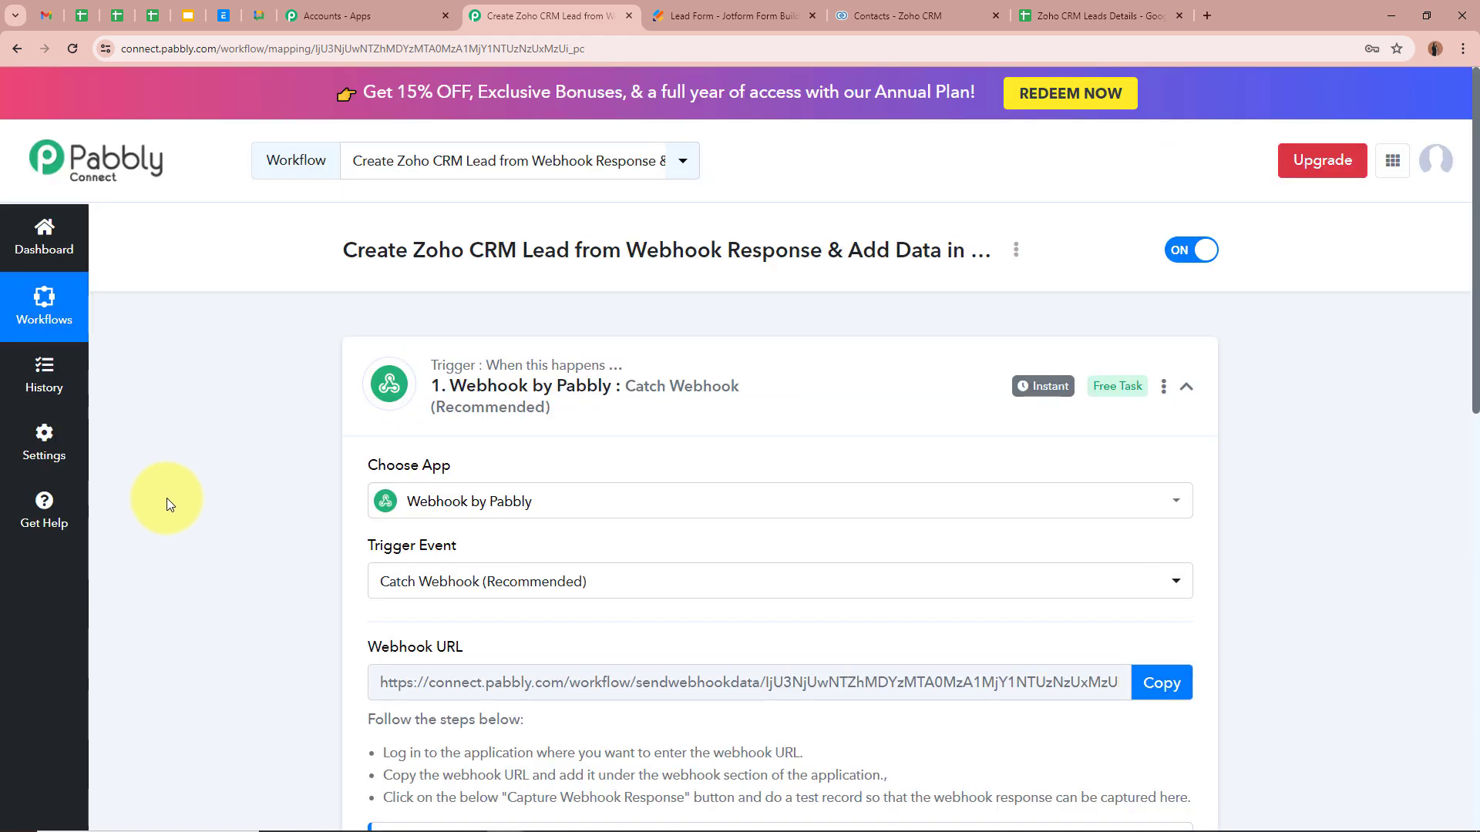
Step: Open the WebHooks integration in the Jotform Lead Form's Settings > Integrations
{"action": "left_click", "coordinate": [747, 16]}
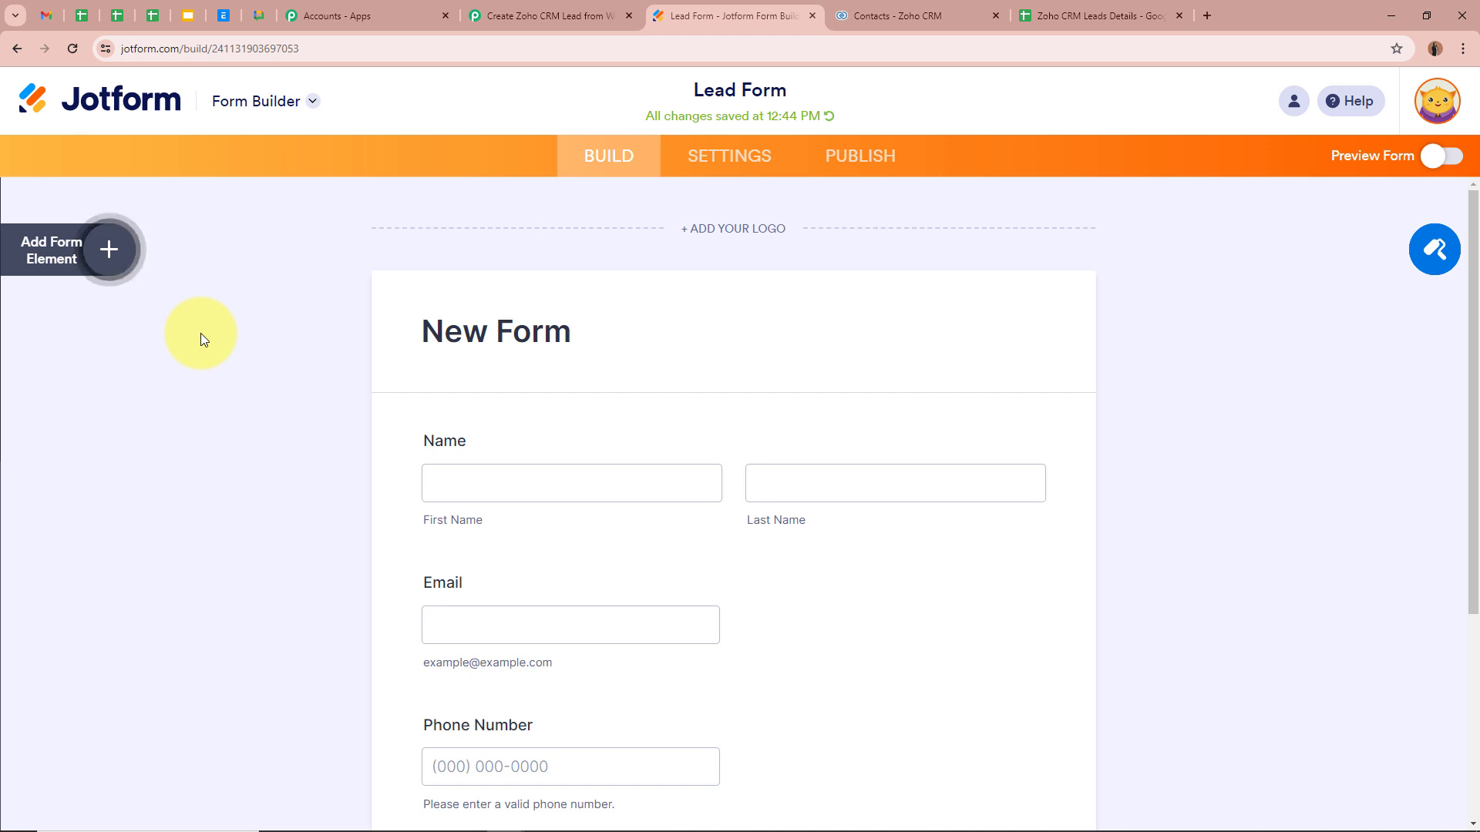
{"action": "left_click", "coordinate": [549, 16]}
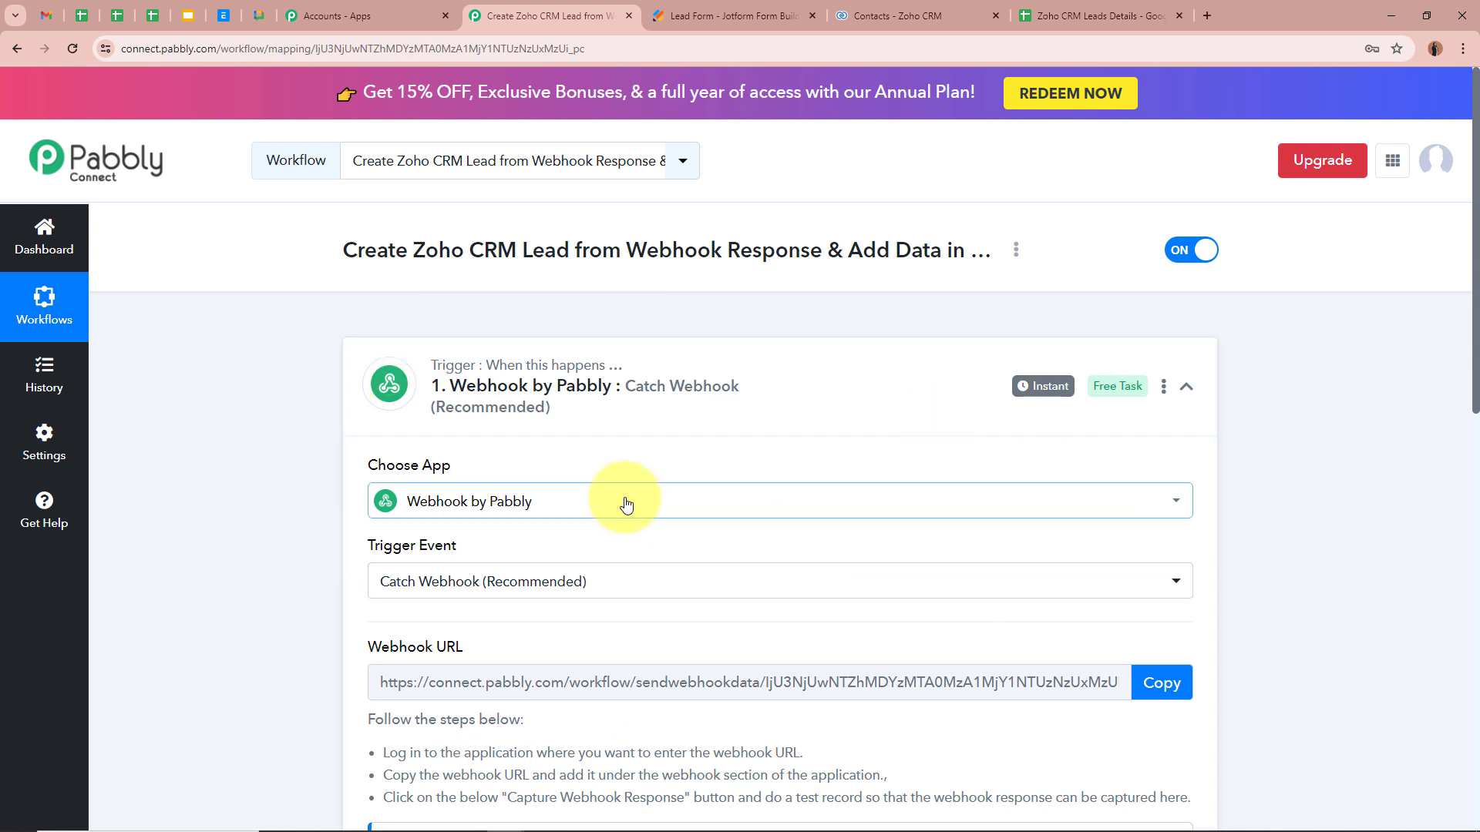
{"action": "left_click", "coordinate": [788, 9]}
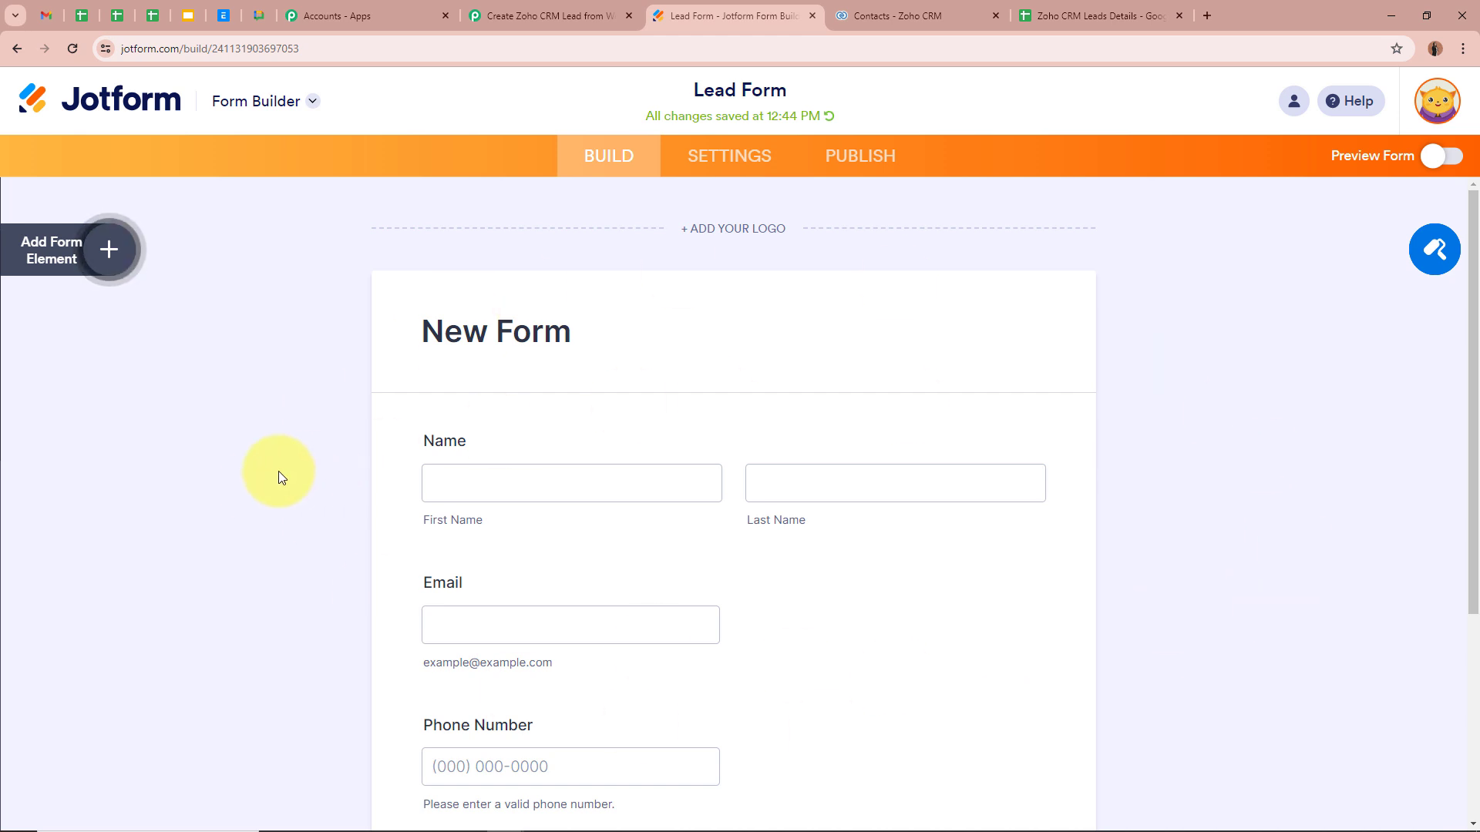
{"action": "left_click", "coordinate": [769, 166]}
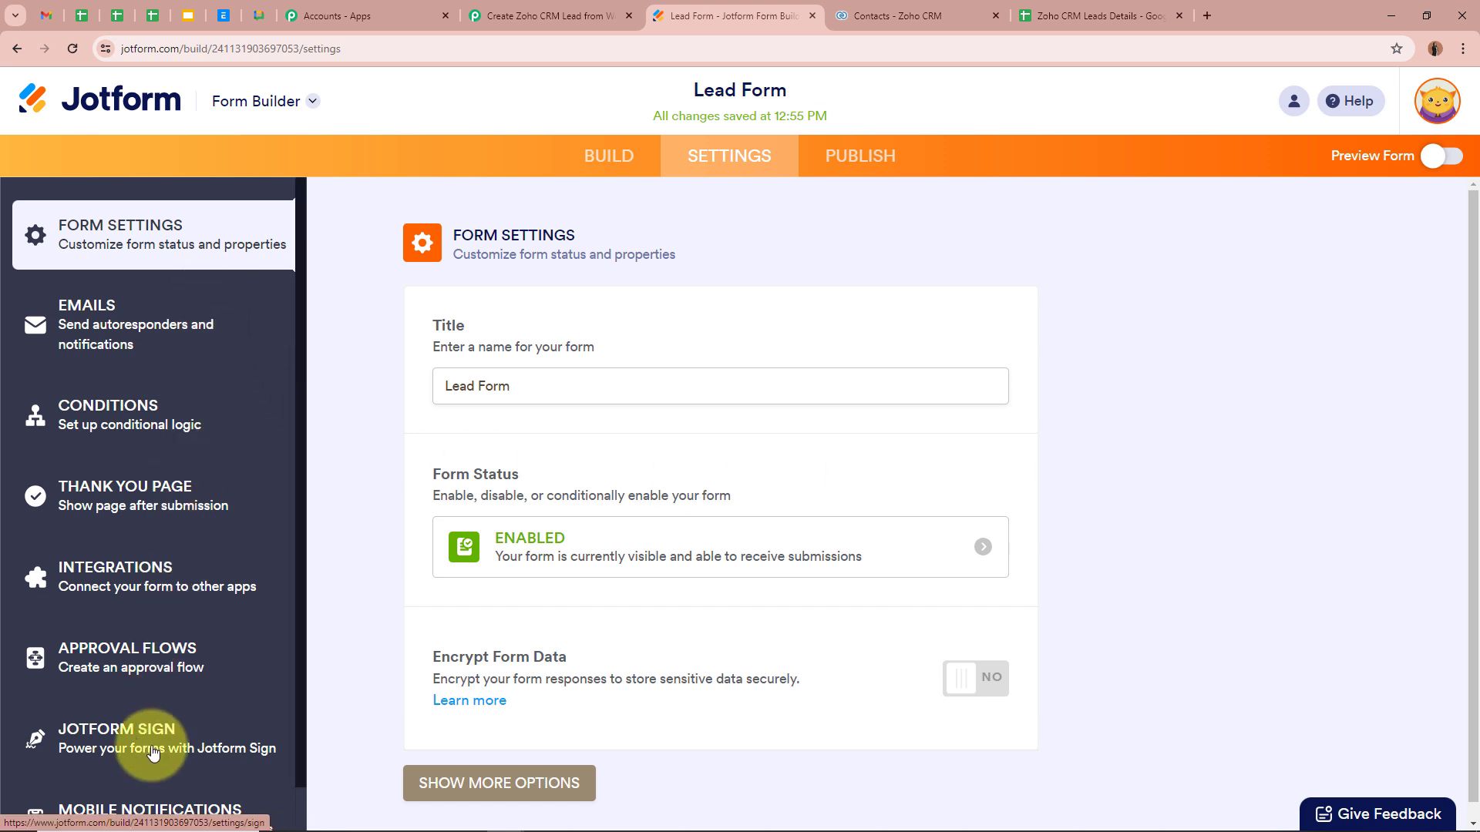
{"action": "left_click", "coordinate": [184, 561]}
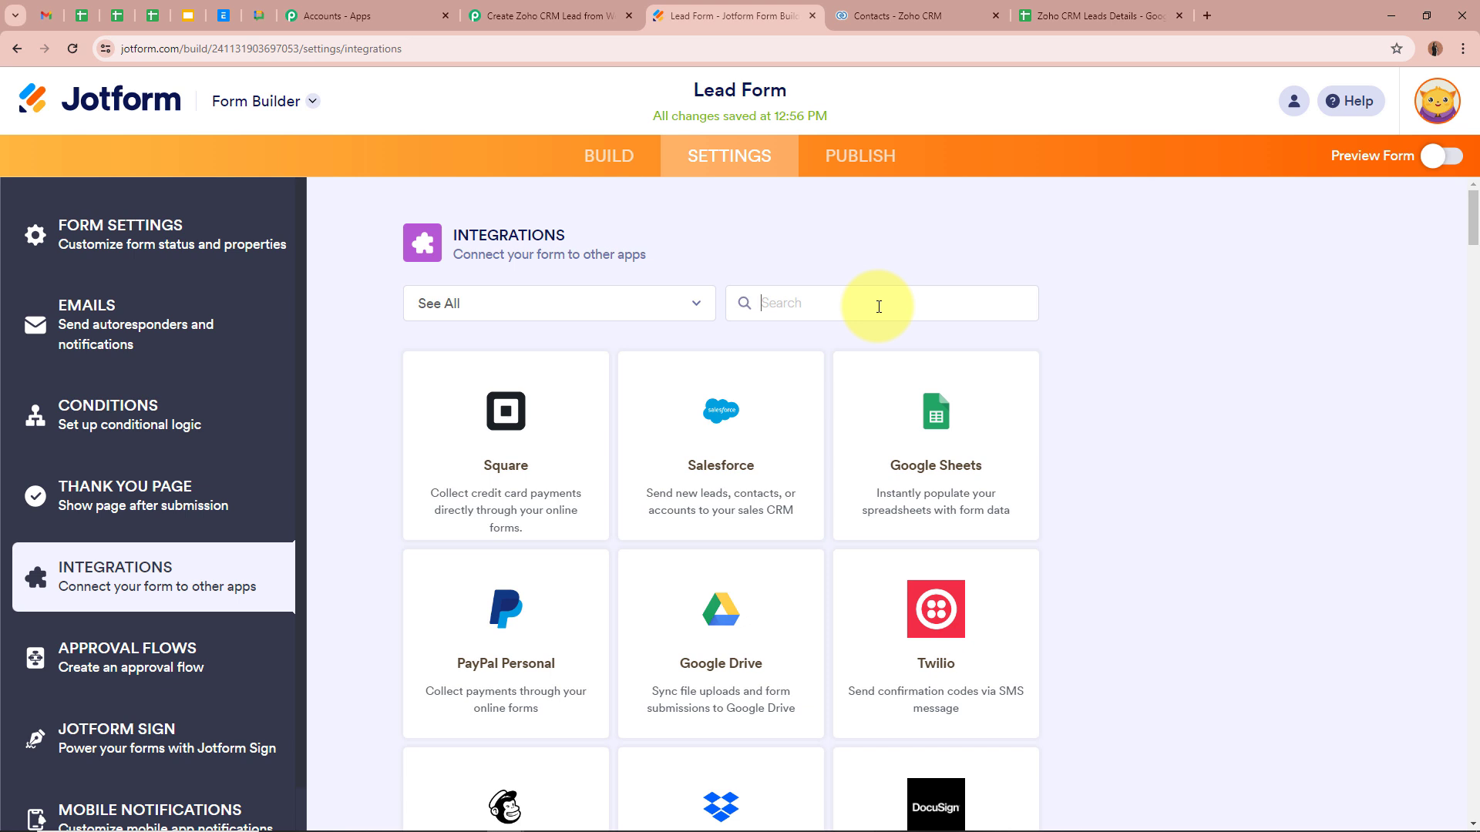
{"action": "type", "text": "Web"}
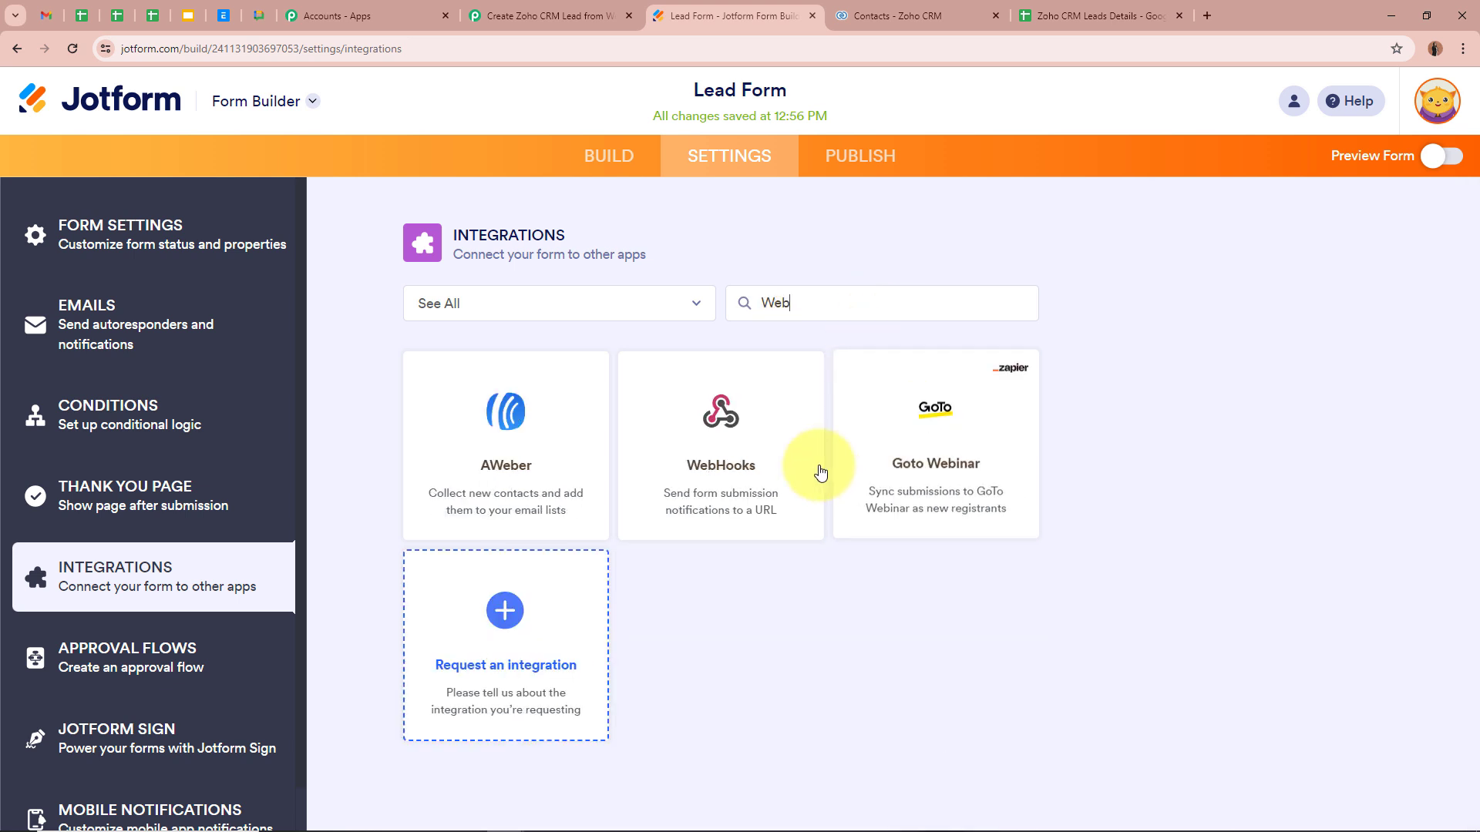
{"action": "left_click", "coordinate": [748, 486]}
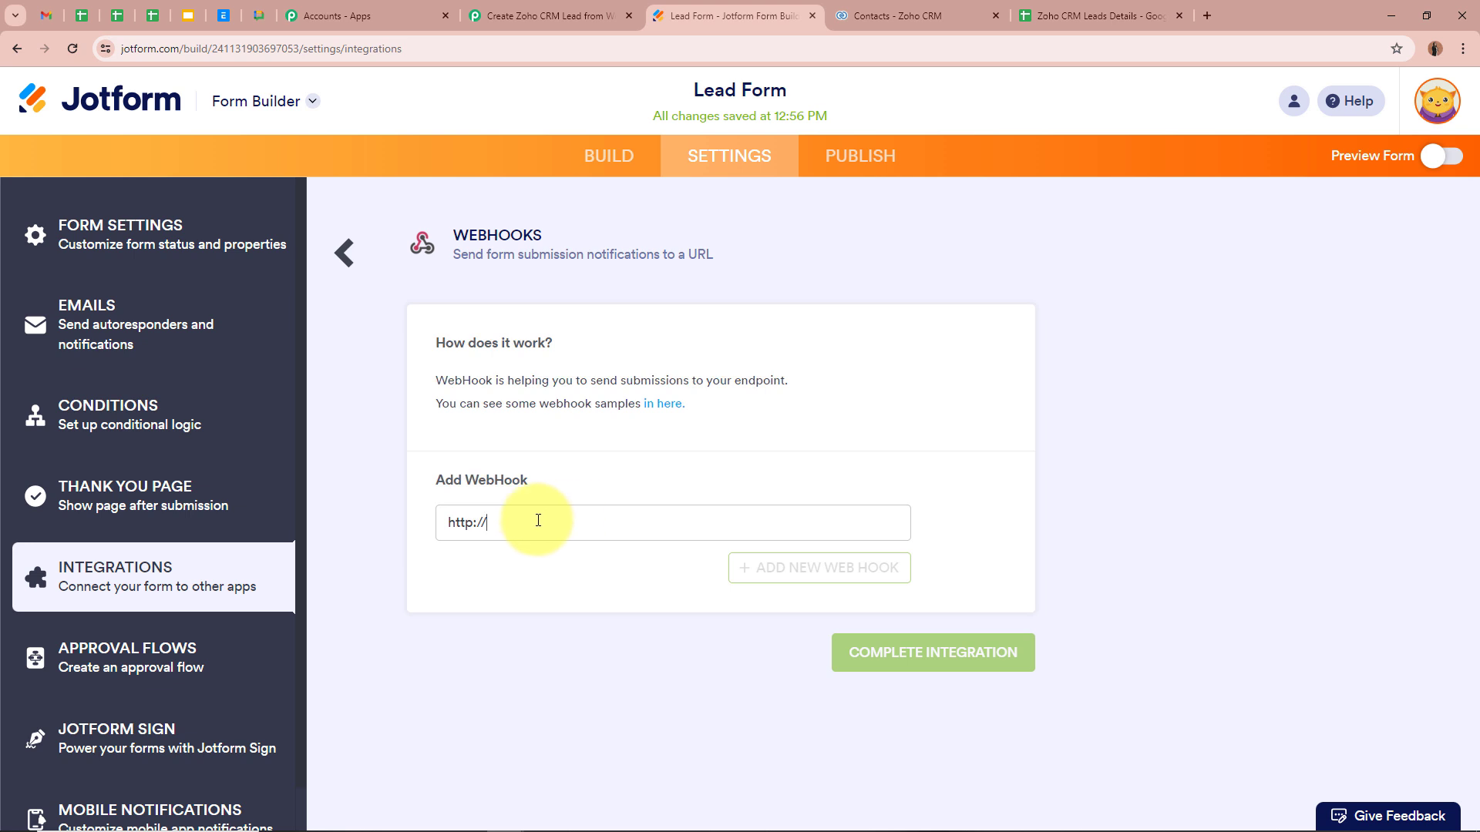
Step: Paste the Pabbly webhook URL, complete the integration and finish
{"action": "left_click_drag", "start_coordinate": [534, 518], "coordinate": [373, 528]}
{"action": "key", "text": "ctrl+v"}
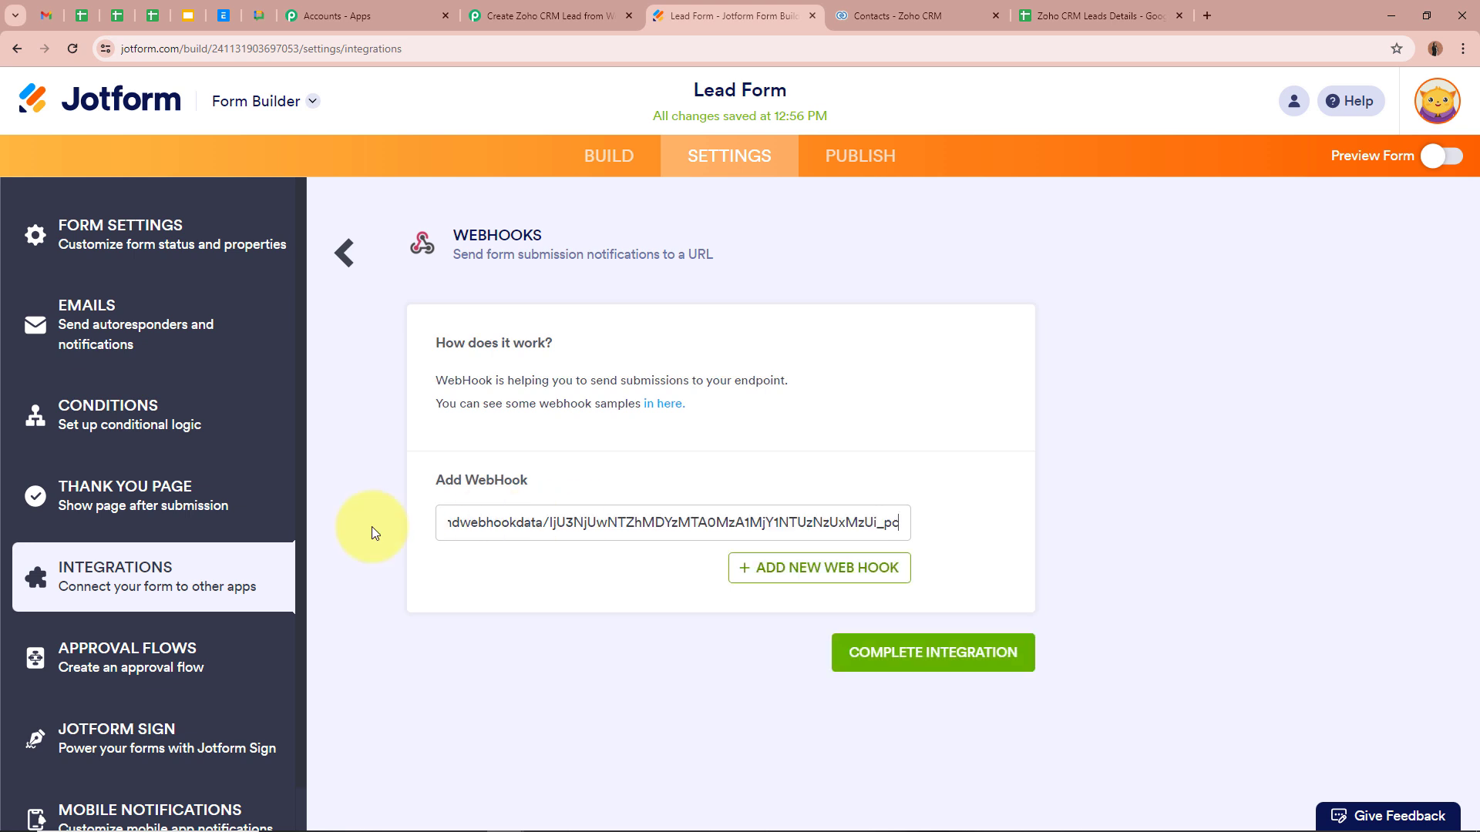
{"action": "left_click", "coordinate": [538, 562]}
{"action": "left_click", "coordinate": [942, 659]}
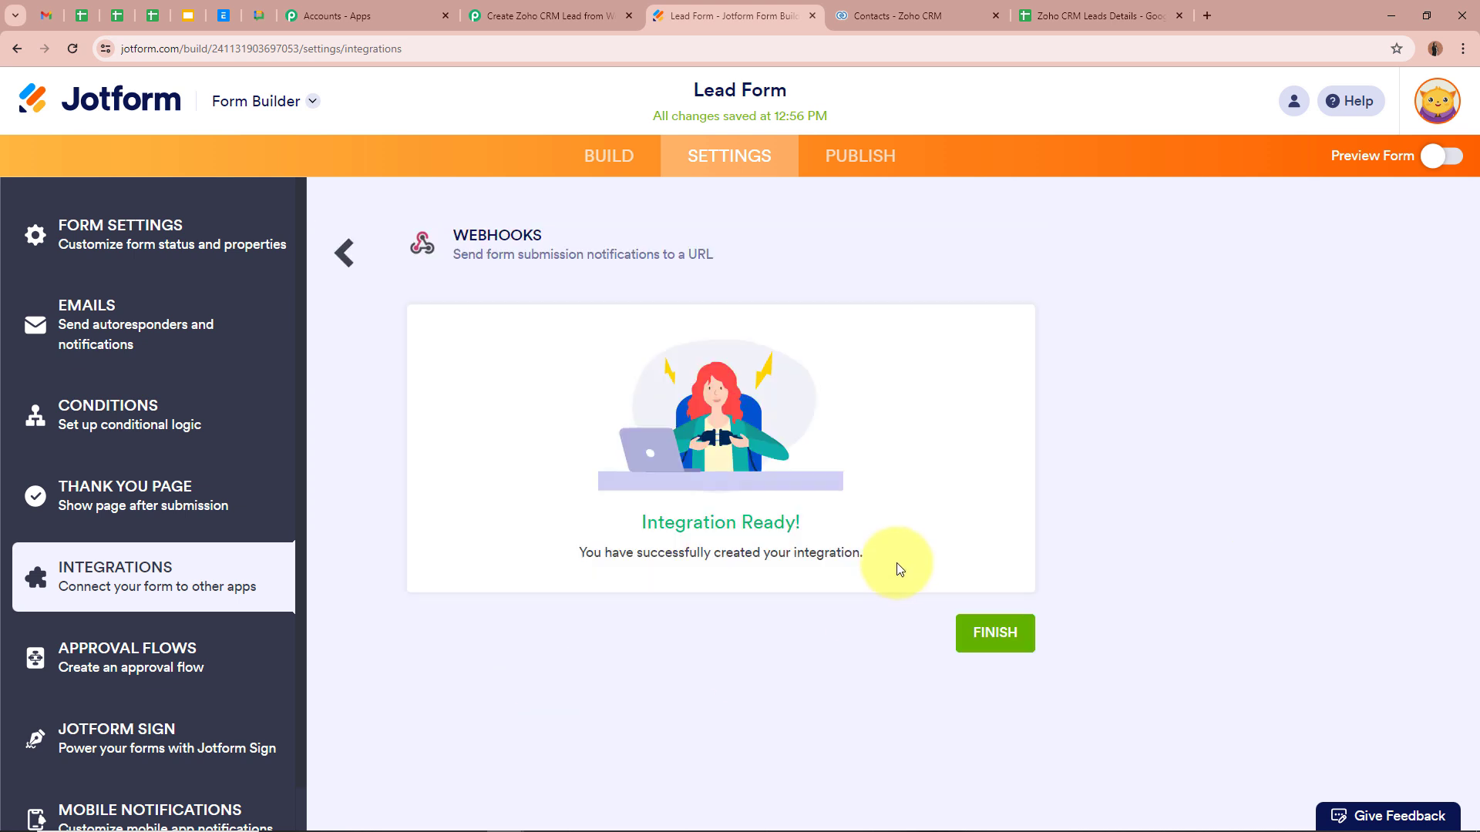
{"action": "left_click_drag", "start_coordinate": [581, 552], "coordinate": [1084, 535]}
{"action": "left_click", "coordinate": [1098, 520]}
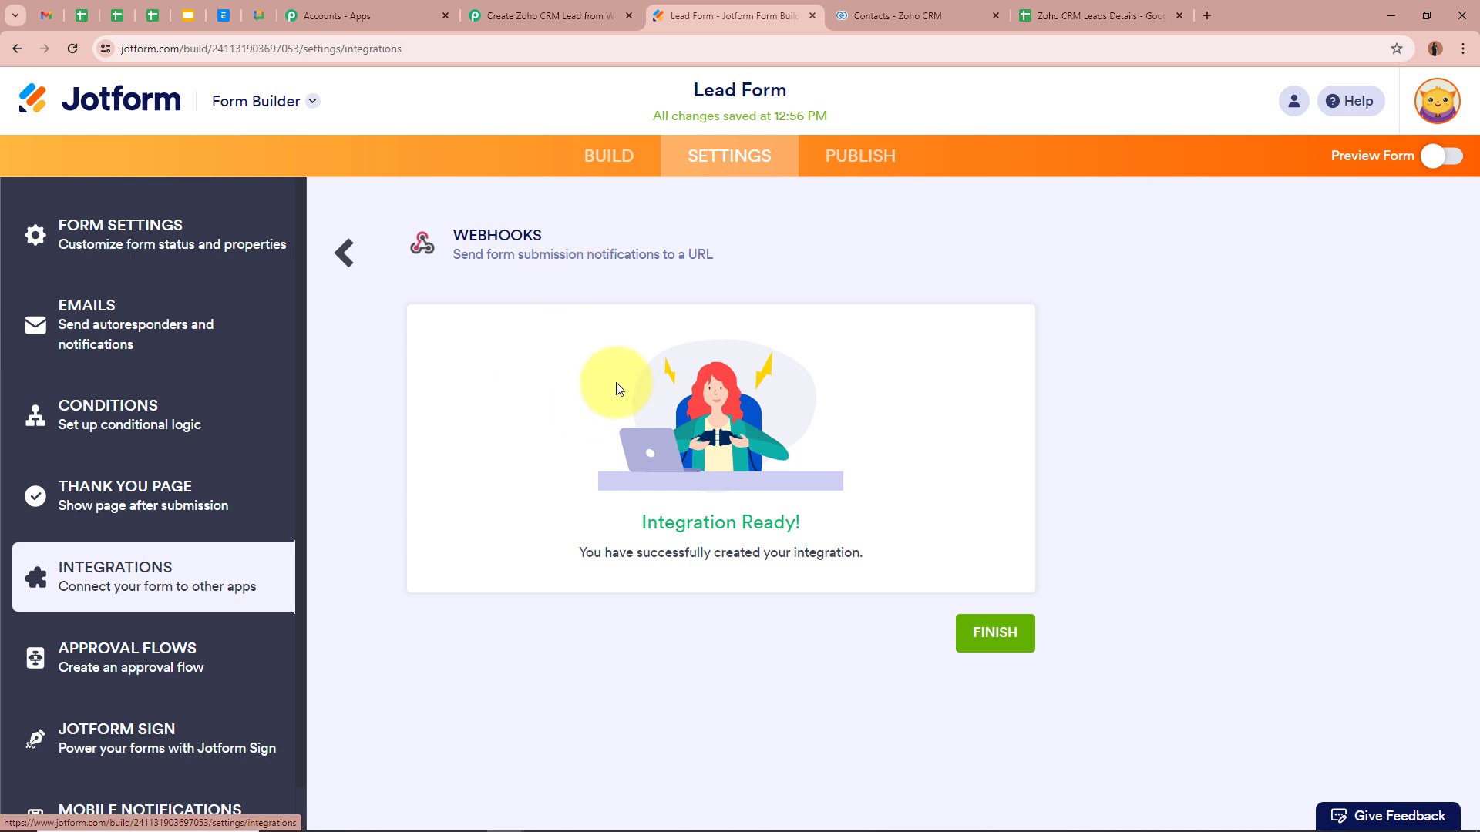
{"action": "left_click", "coordinate": [991, 632]}
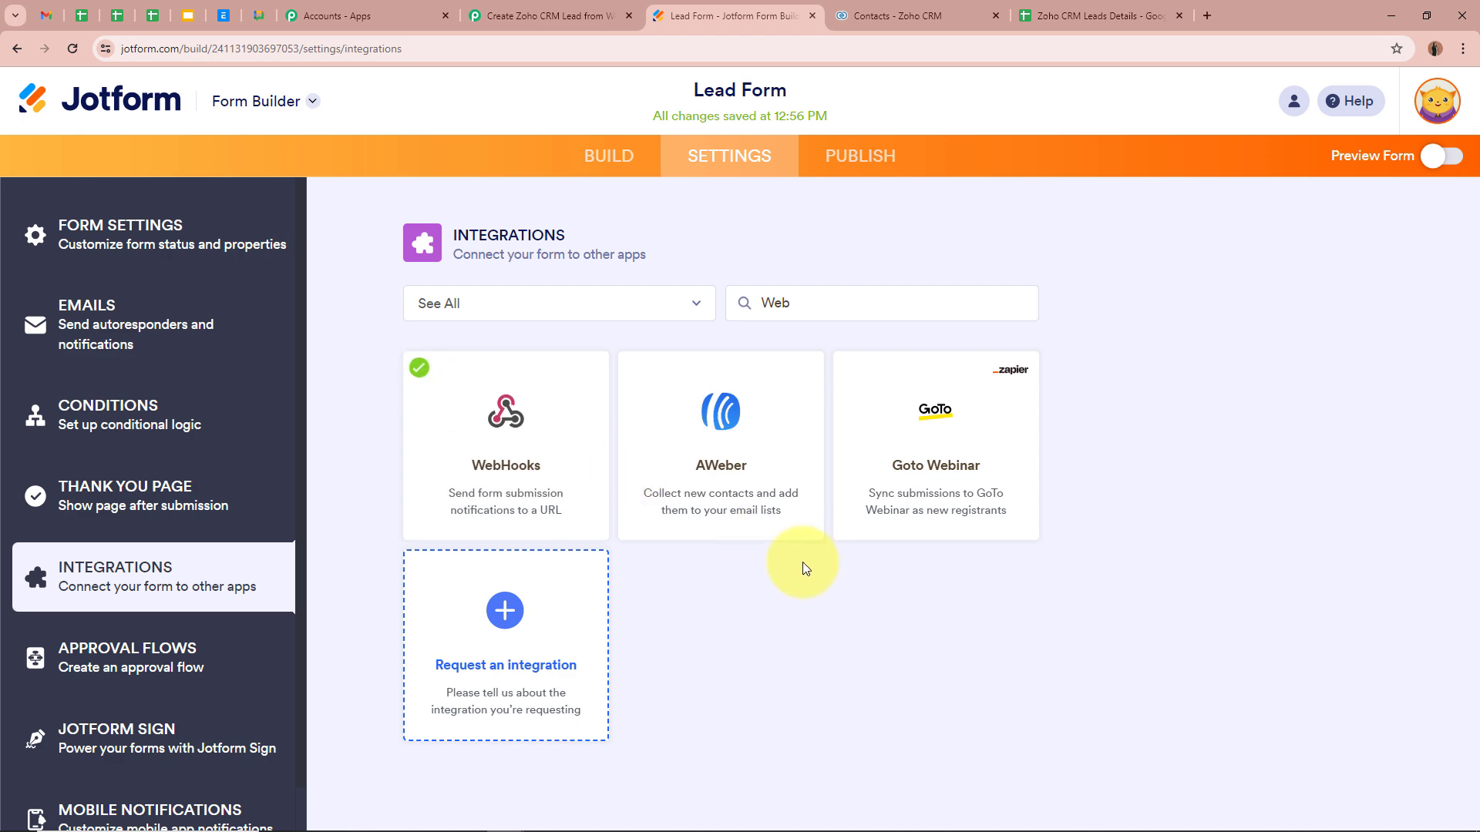
{"action": "left_click", "coordinate": [546, 7]}
{"action": "scroll", "coordinate": [270, 478], "scroll_direction": "down", "scroll_amount": 5}
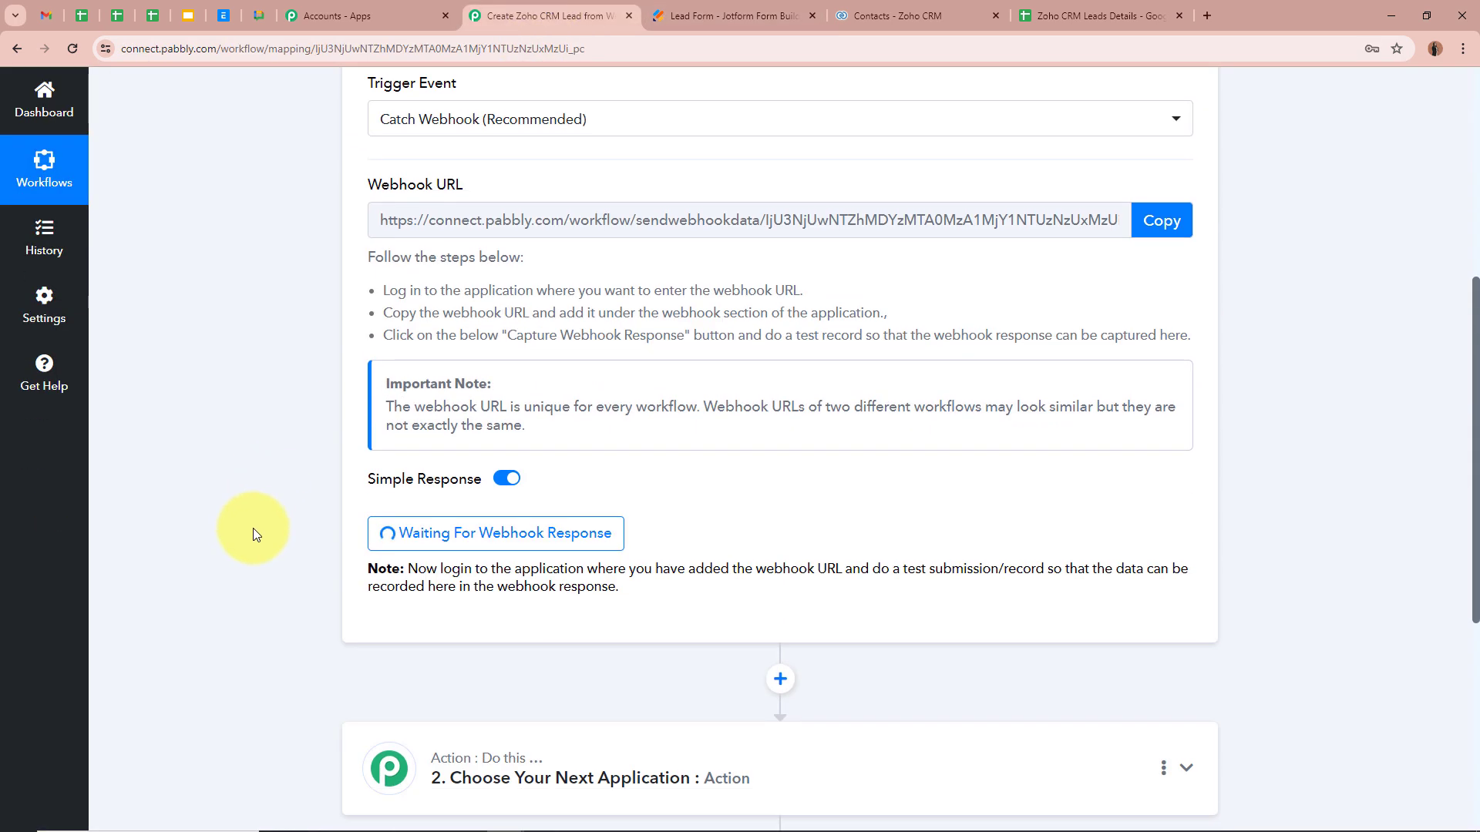
{"action": "scroll", "coordinate": [256, 499], "scroll_direction": "up", "scroll_amount": 6}
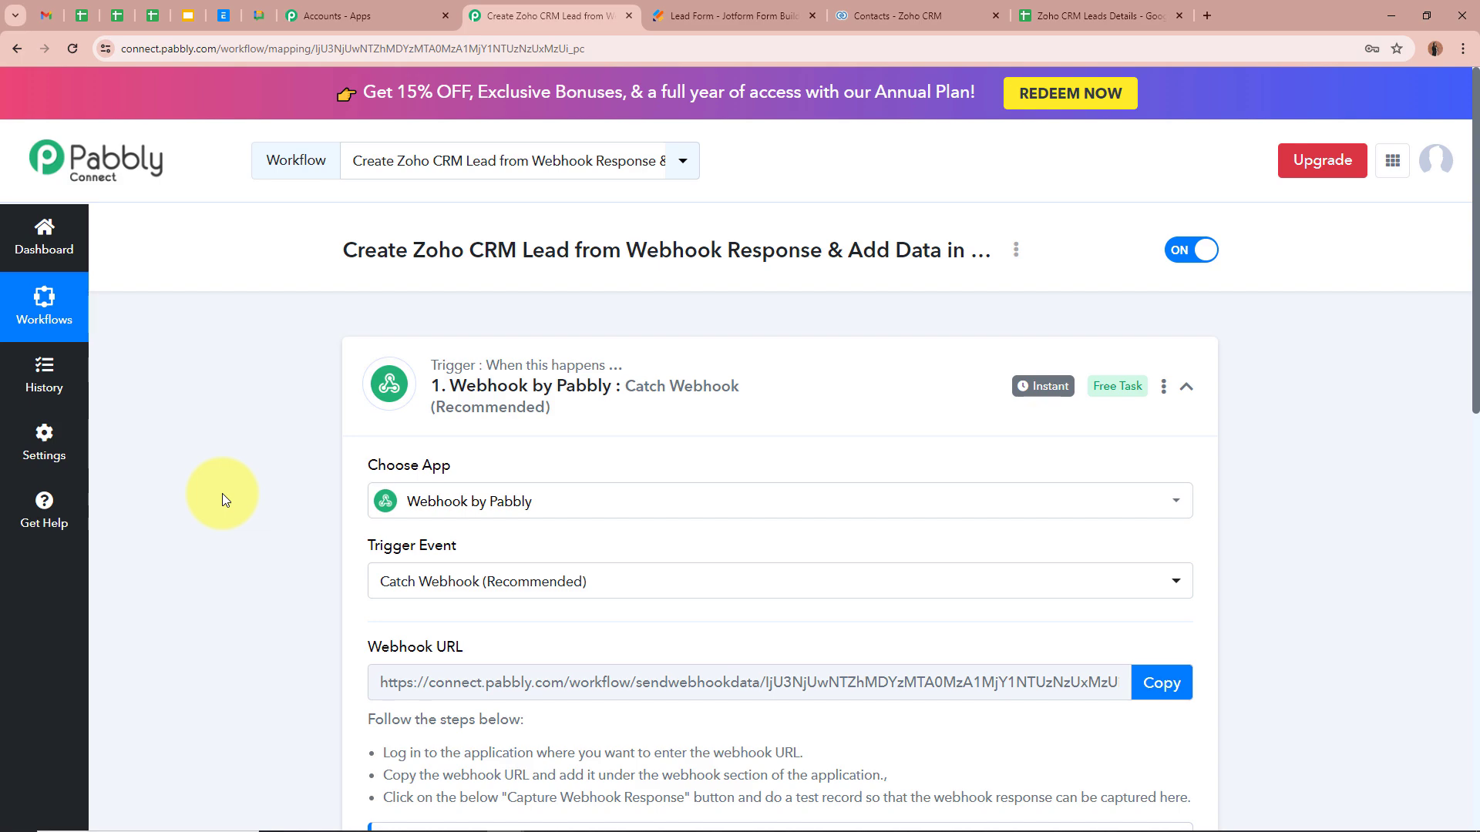
{"action": "scroll", "coordinate": [390, 720], "scroll_direction": "down", "scroll_amount": 7}
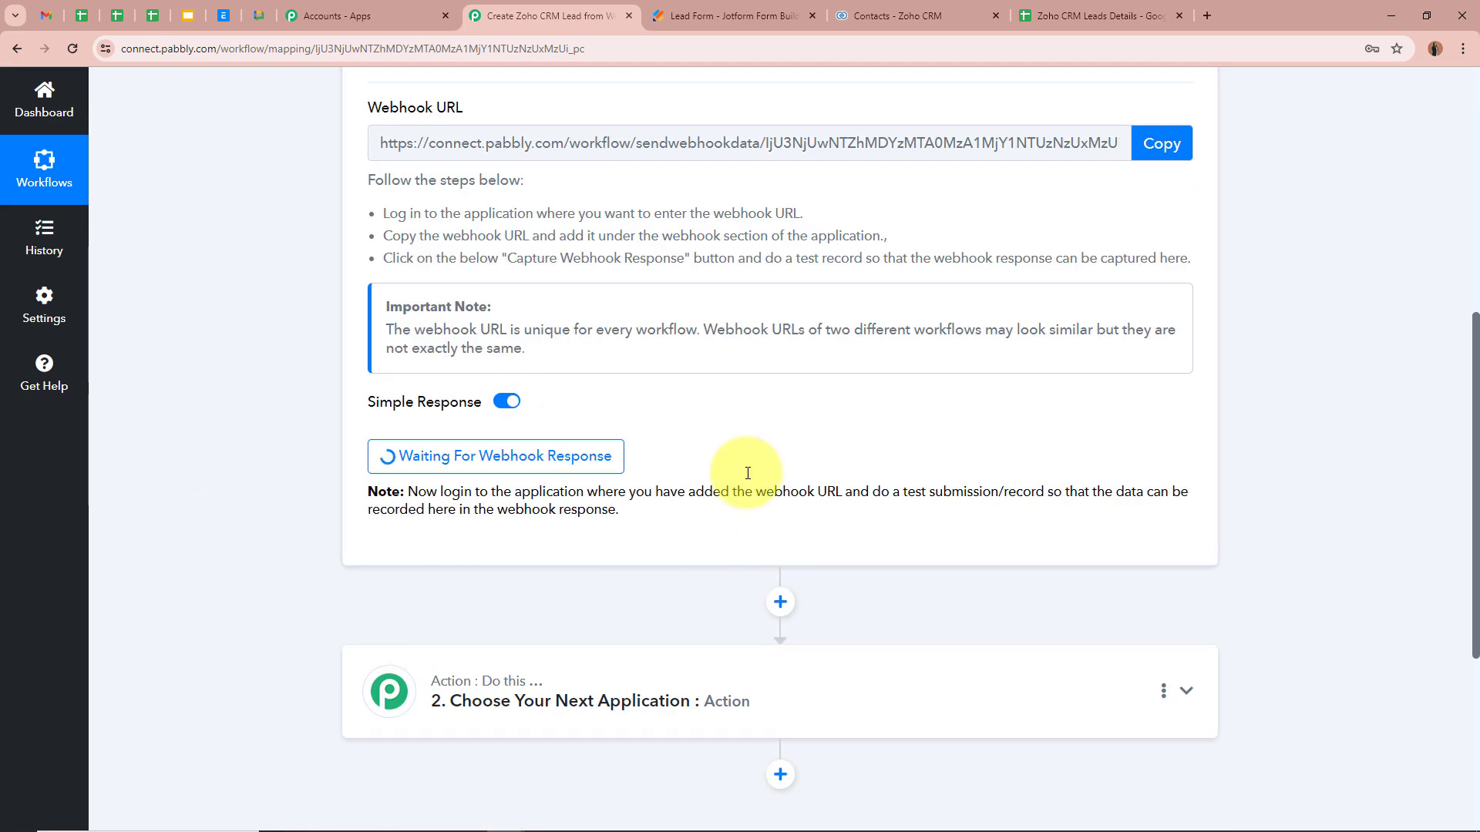
{"action": "scroll", "coordinate": [324, 495], "scroll_direction": "up", "scroll_amount": 7}
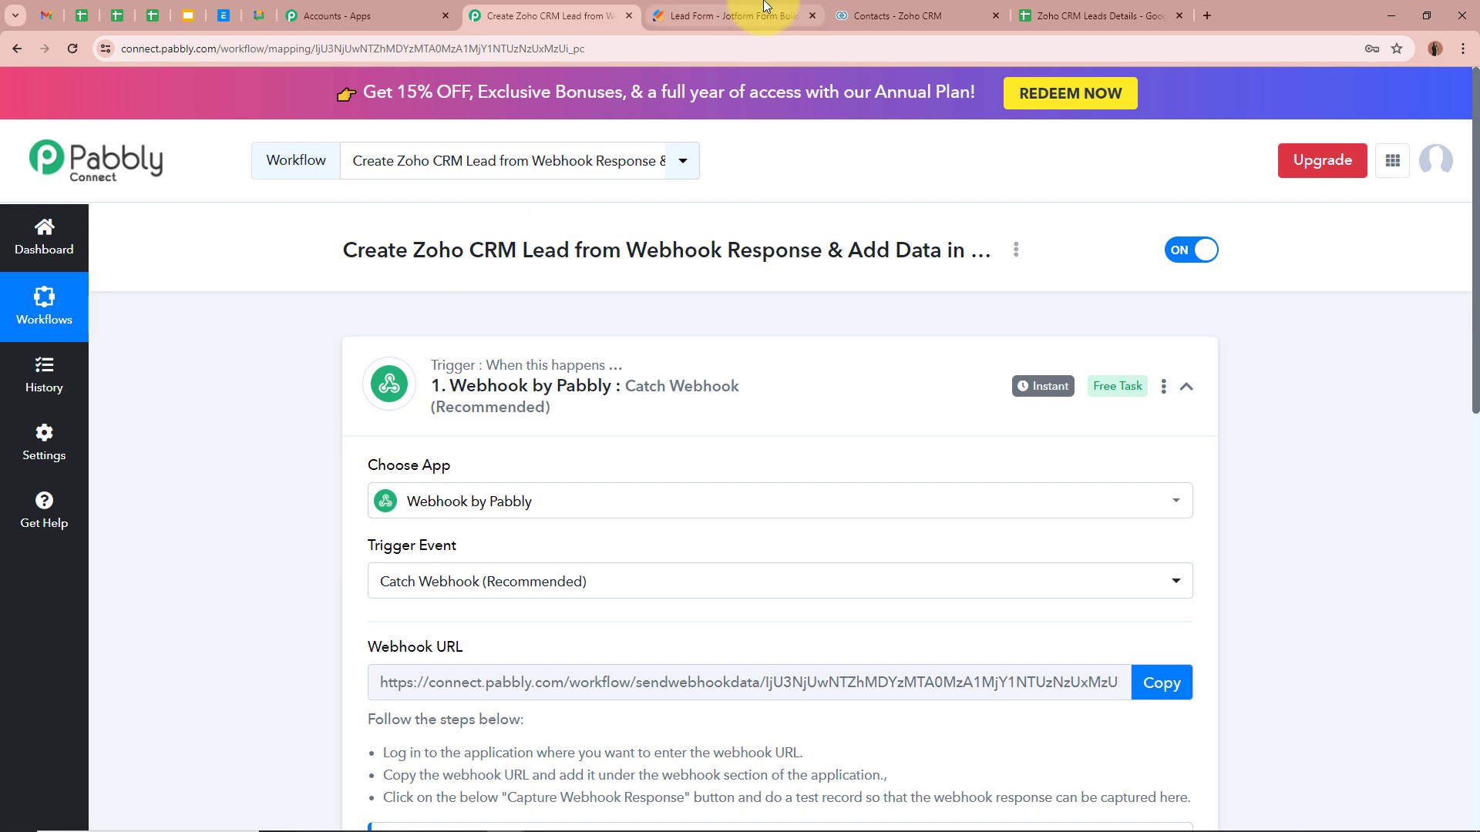
{"action": "left_click", "coordinate": [766, 6]}
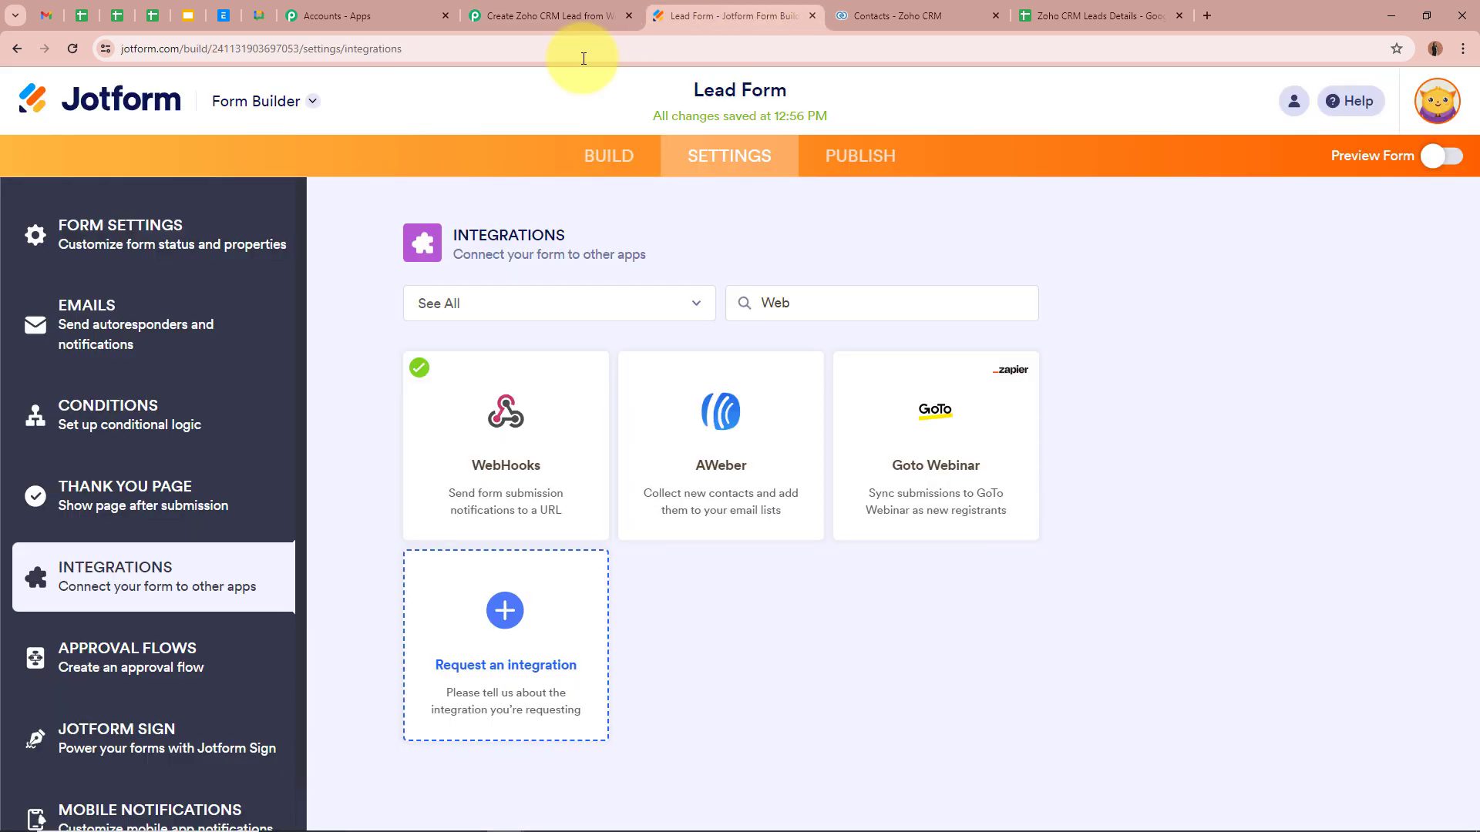
Step: Publish the Lead Form and open the live form in a new tab
{"action": "left_click", "coordinate": [638, 165]}
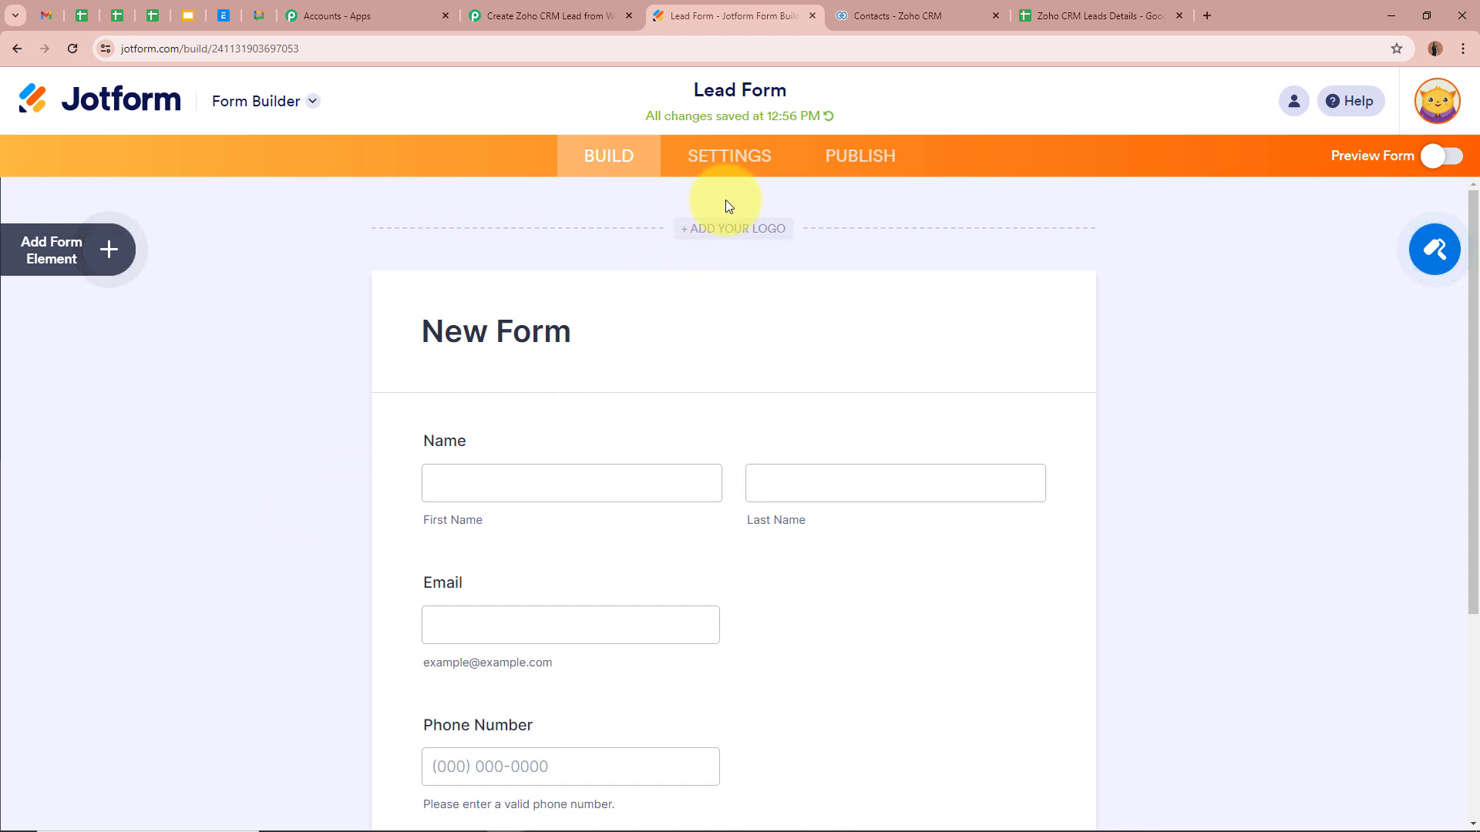
{"action": "left_click", "coordinate": [895, 153]}
{"action": "left_click", "coordinate": [937, 410]}
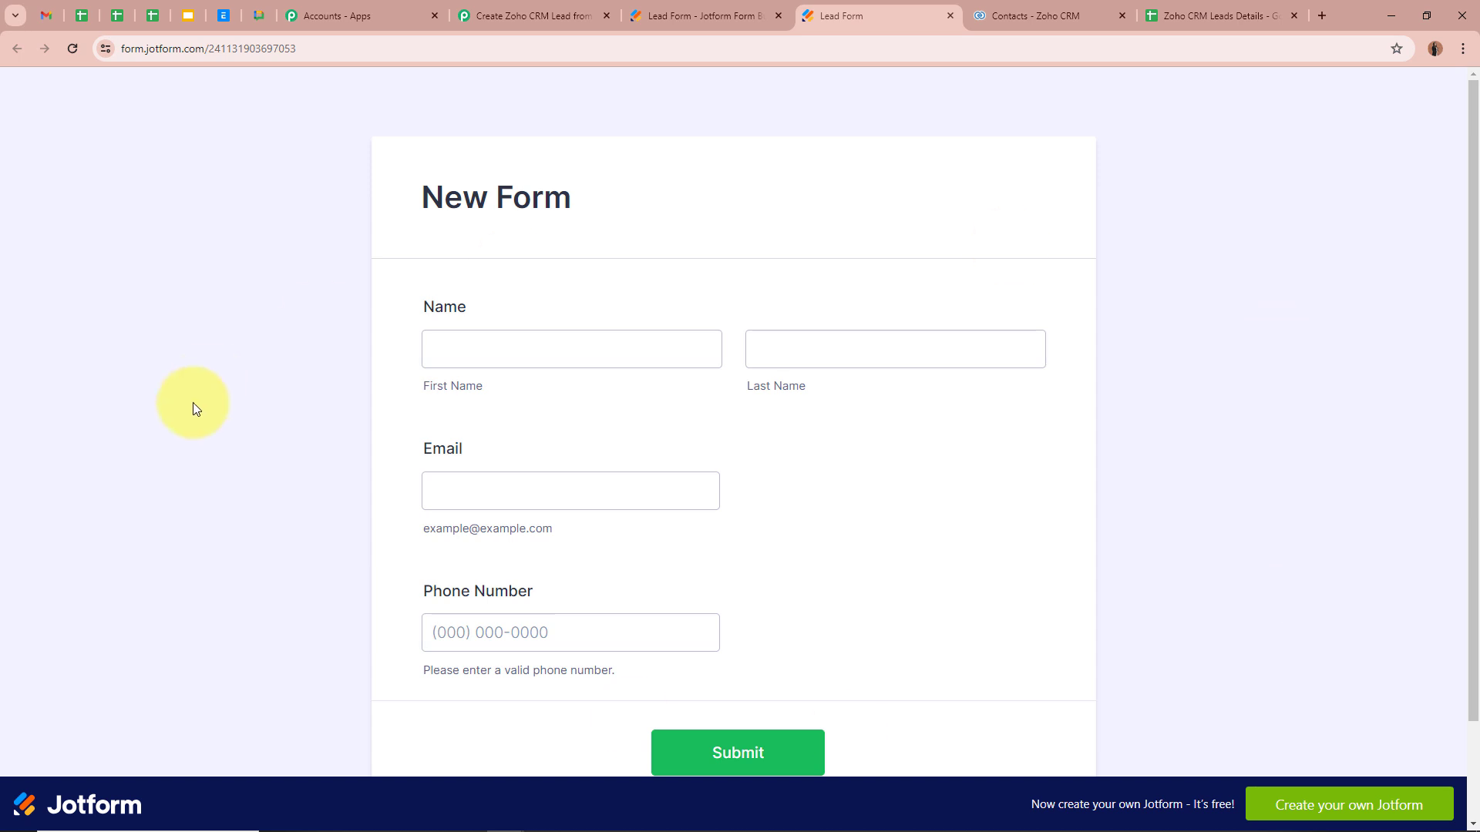
{"action": "scroll", "coordinate": [198, 430], "scroll_direction": "down", "scroll_amount": 2}
{"action": "scroll", "coordinate": [198, 430], "scroll_direction": "up", "scroll_amount": 2}
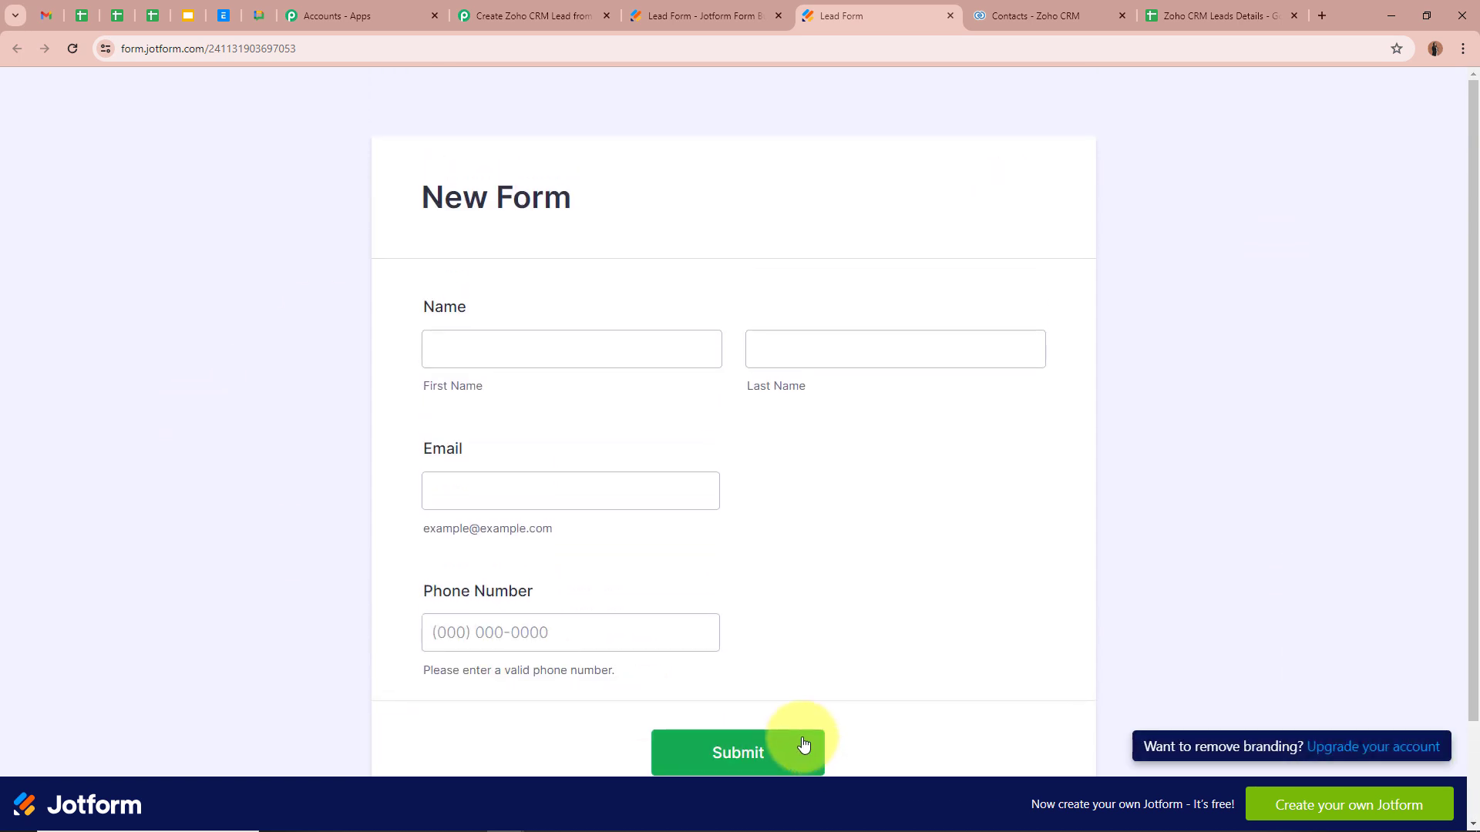
Step: Fill in a test first name, last name, email and phone number, then submit
{"action": "left_click", "coordinate": [569, 349]}
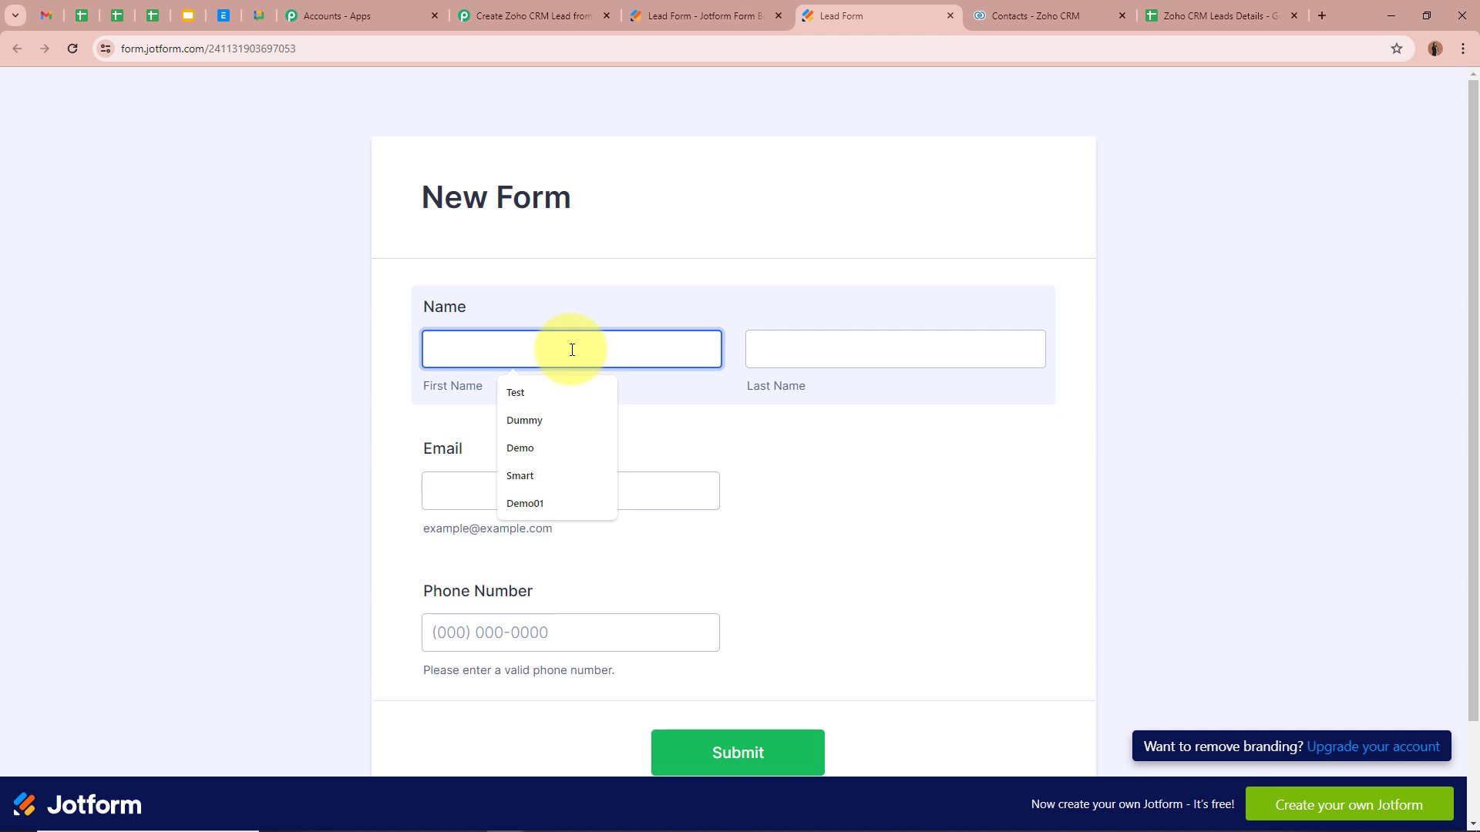
{"action": "type", "text": "Smart"}
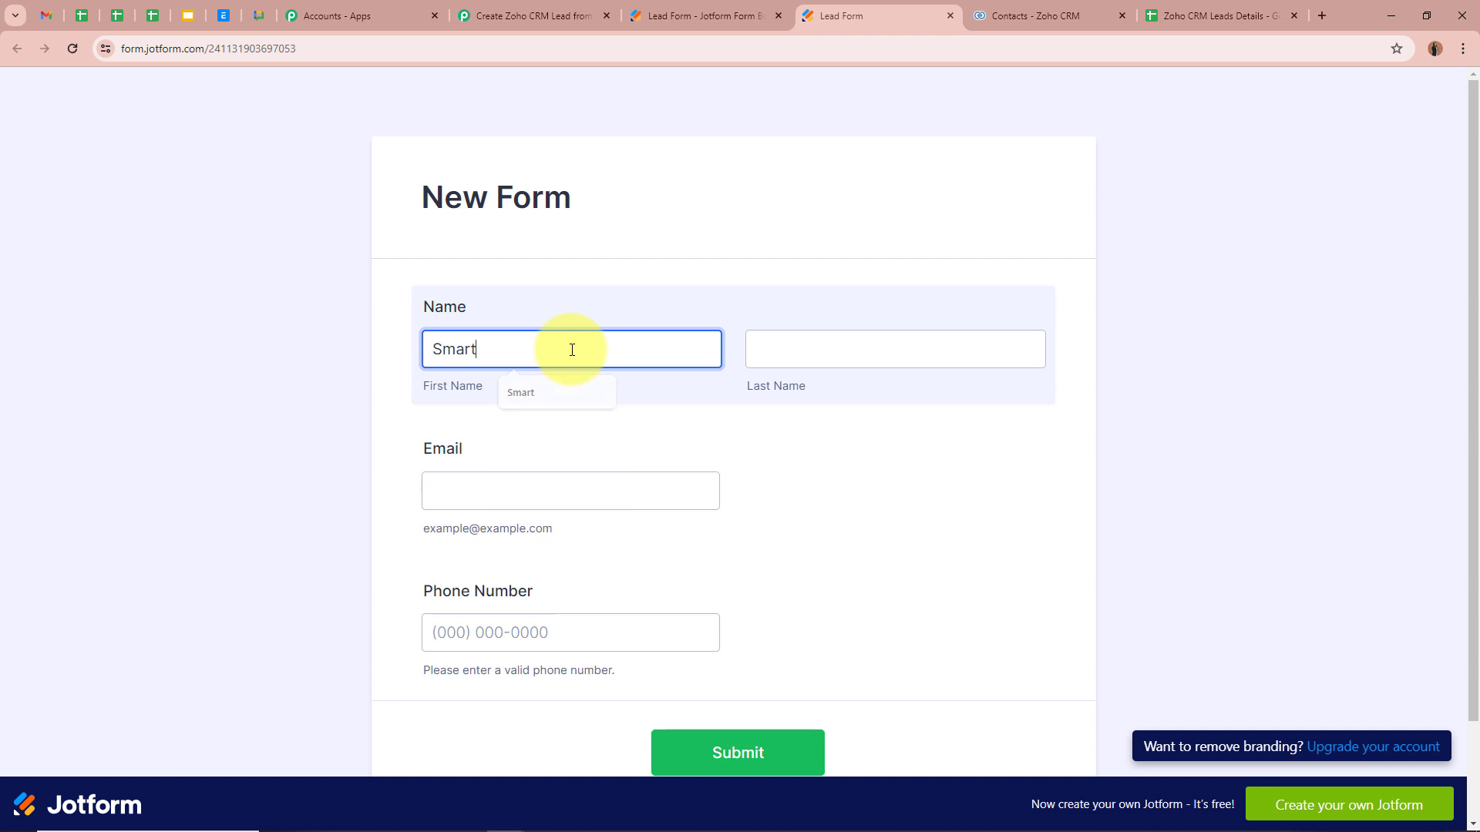
{"action": "left_click", "coordinate": [849, 341]}
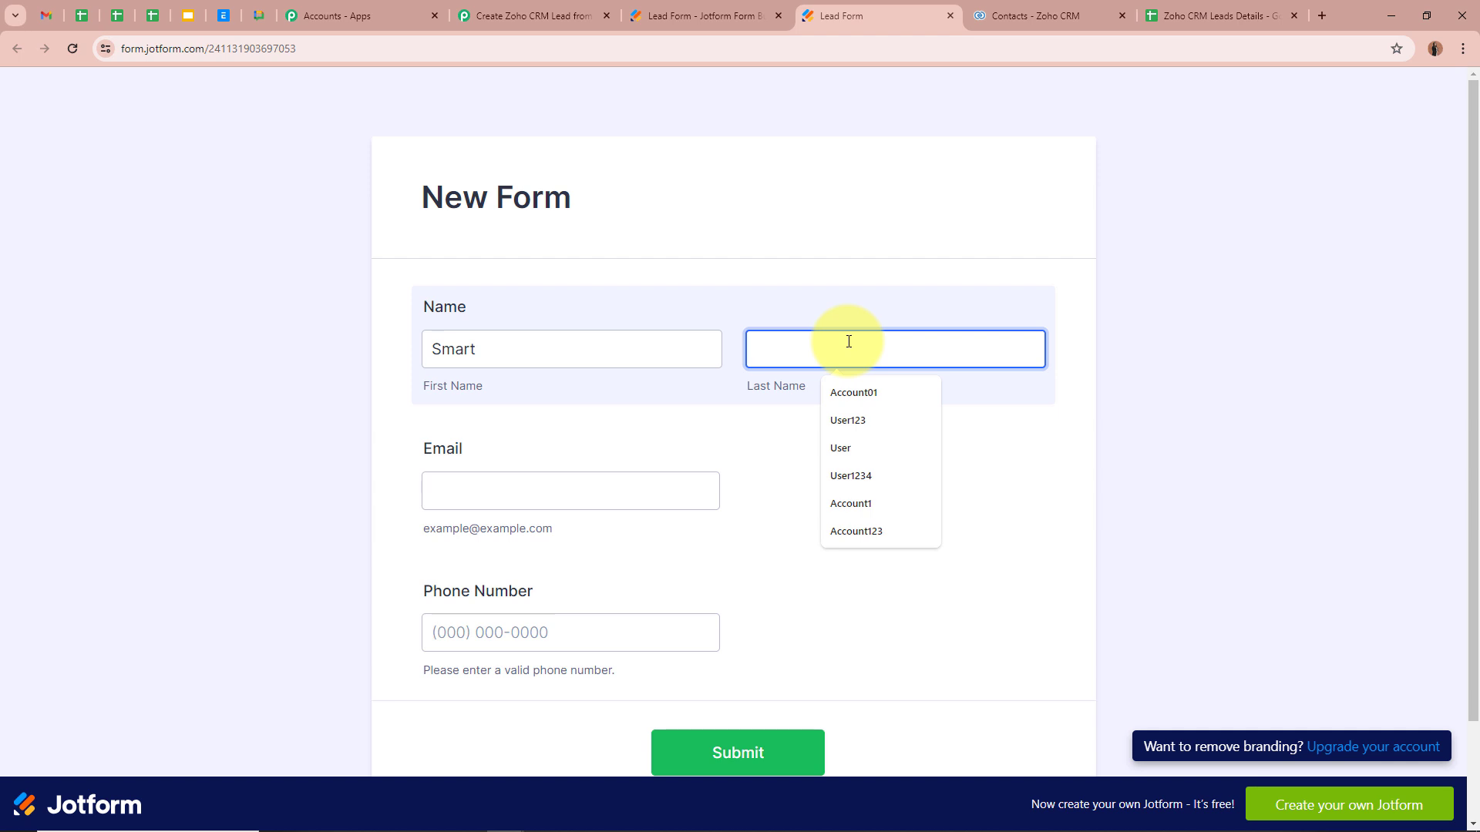
{"action": "type", "text": "Demo"}
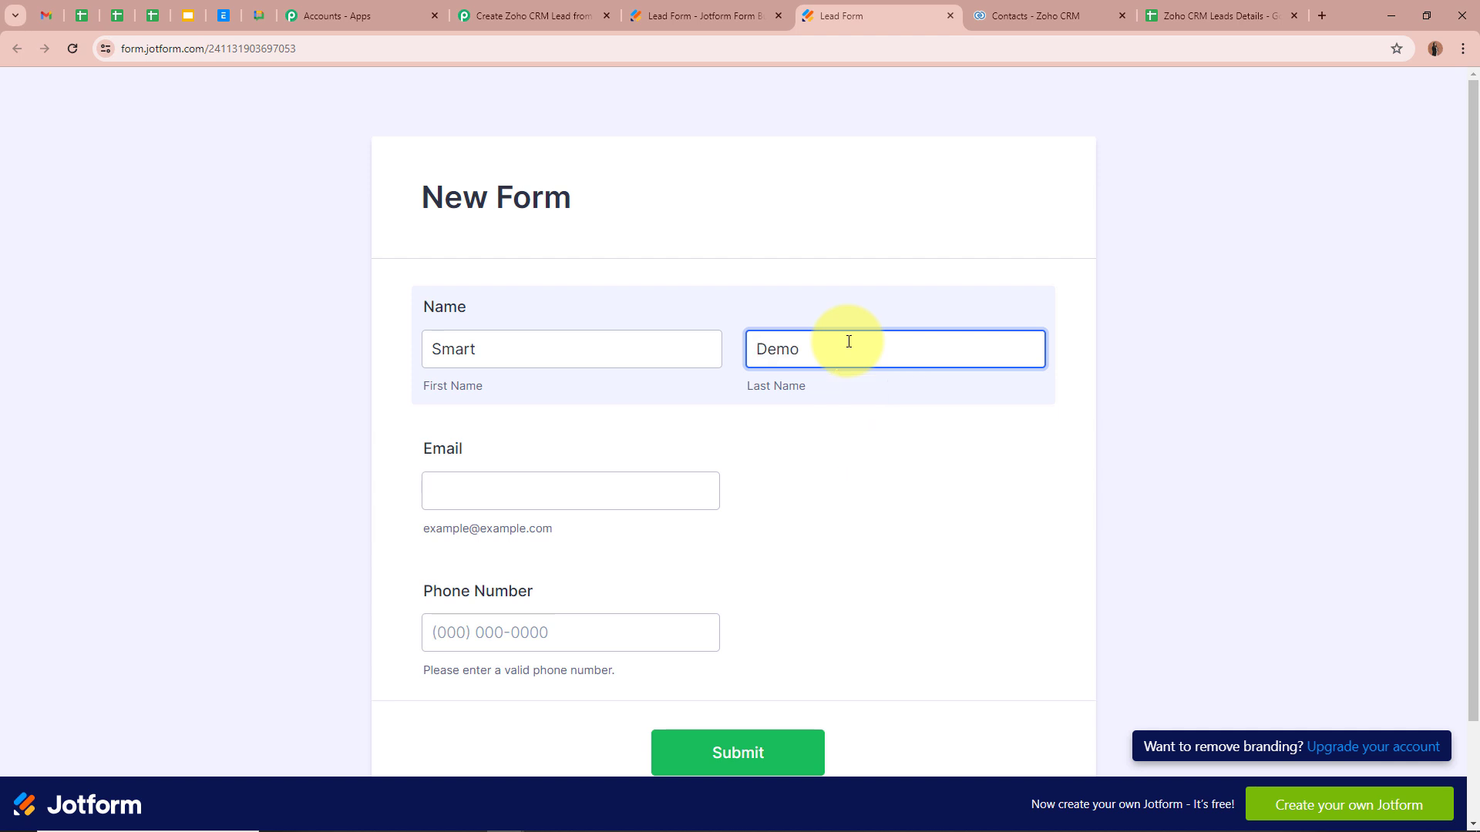
{"action": "left_click", "coordinate": [535, 500]}
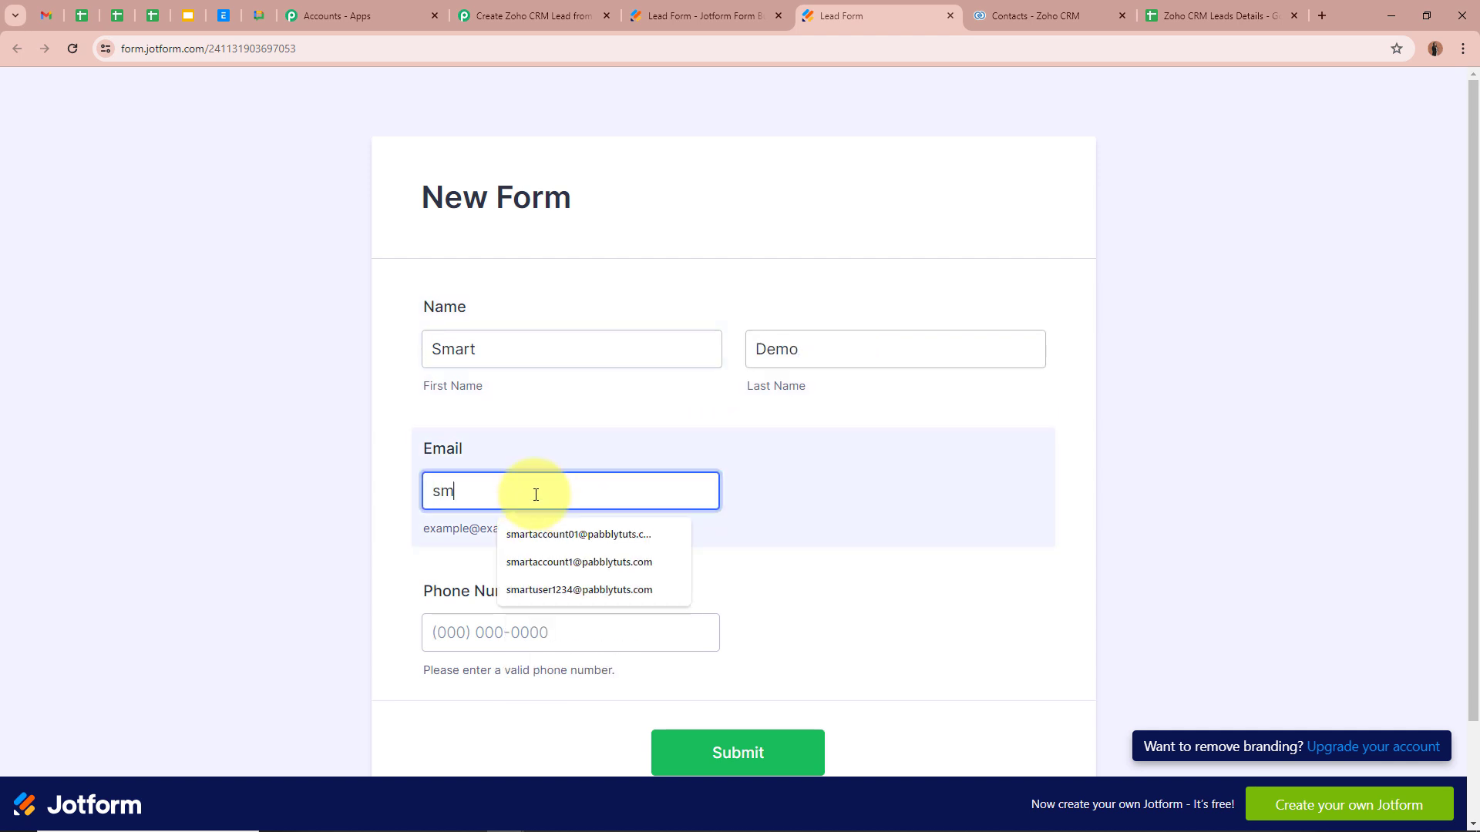
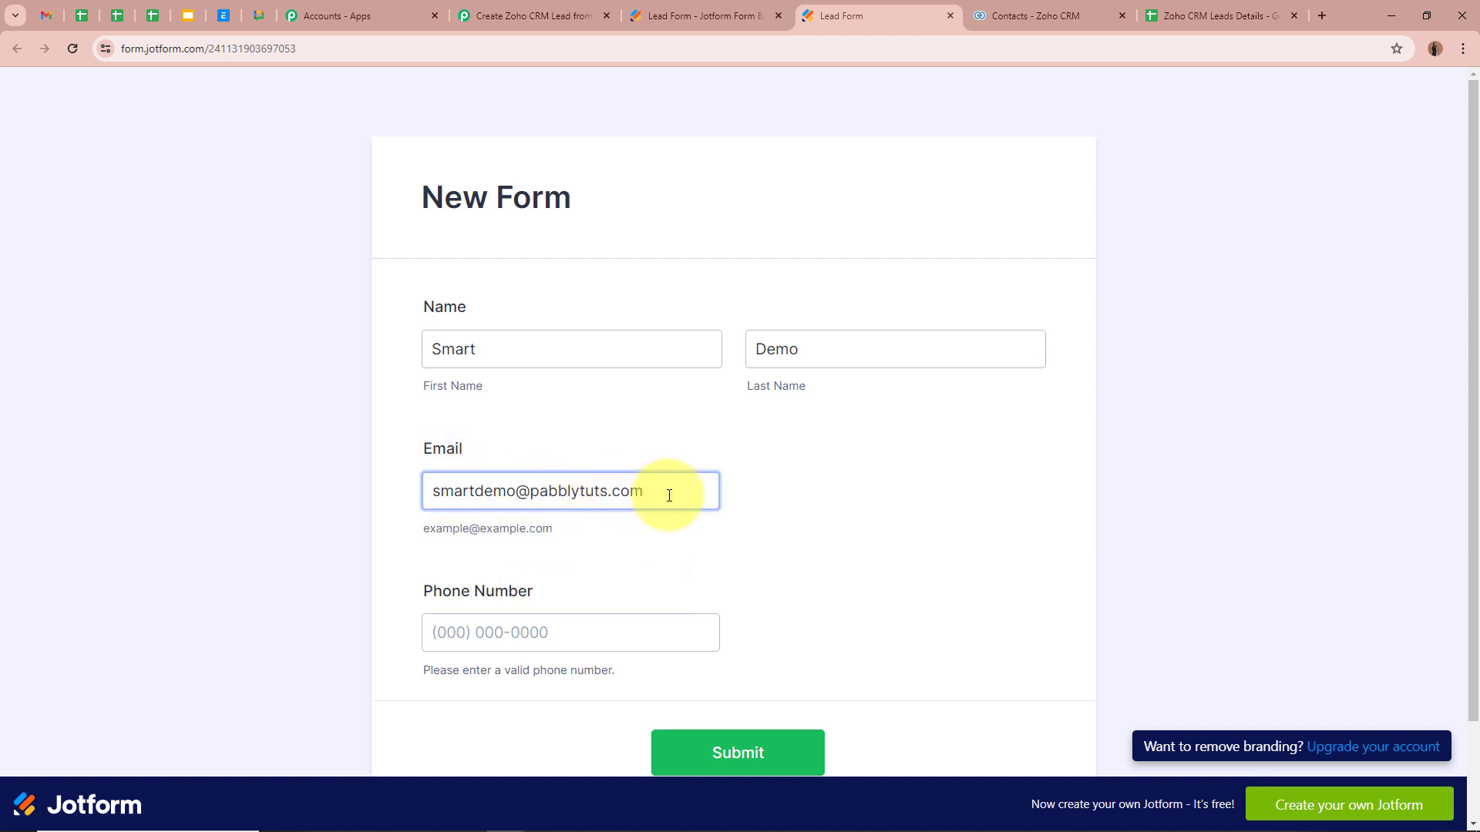
{"action": "left_click", "coordinate": [324, 583]}
{"action": "scroll", "coordinate": [486, 519], "scroll_direction": "down", "scroll_amount": 2}
{"action": "left_click", "coordinate": [484, 518]}
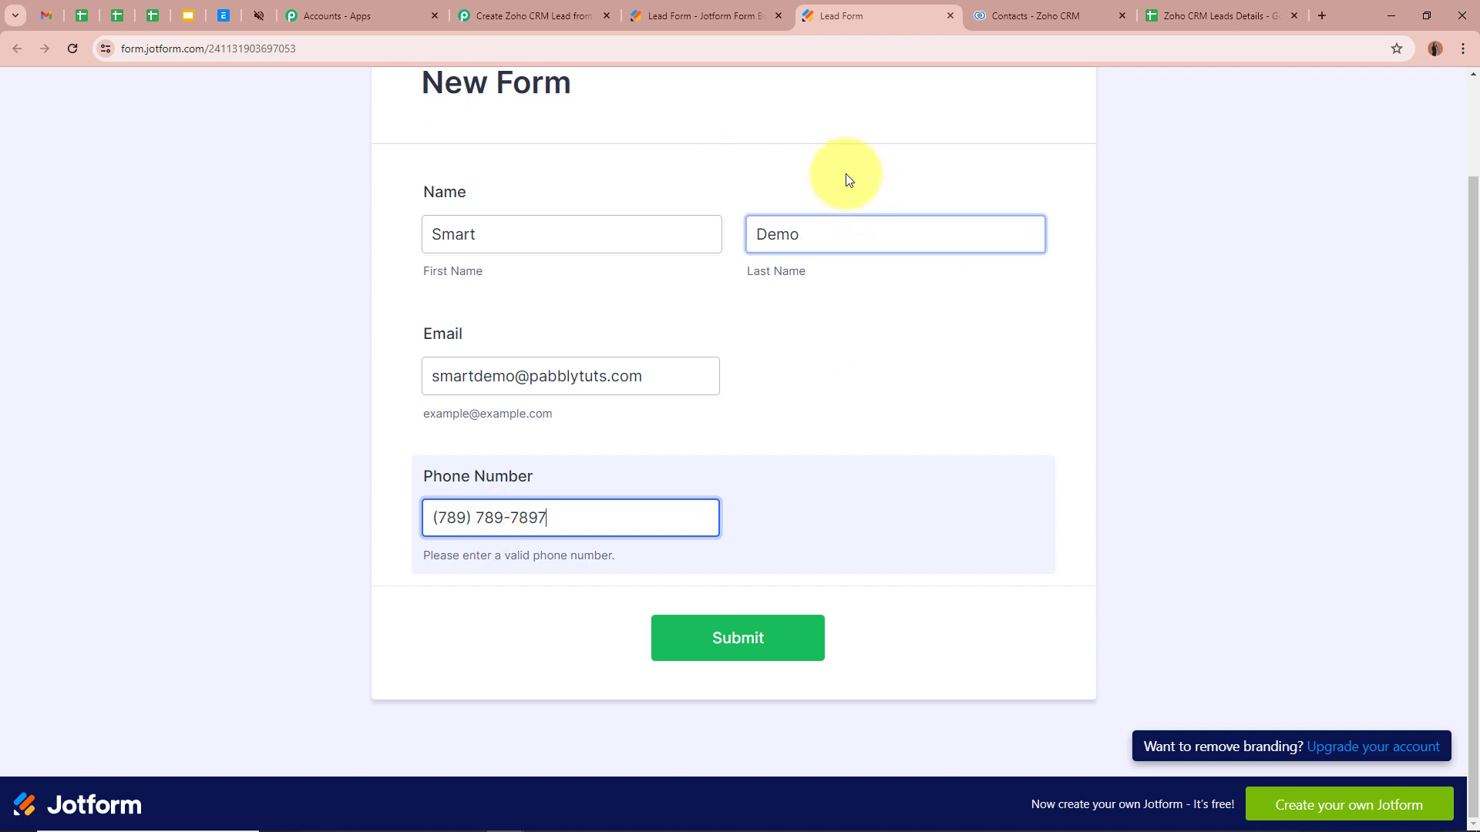
{"action": "left_click", "coordinate": [787, 651]}
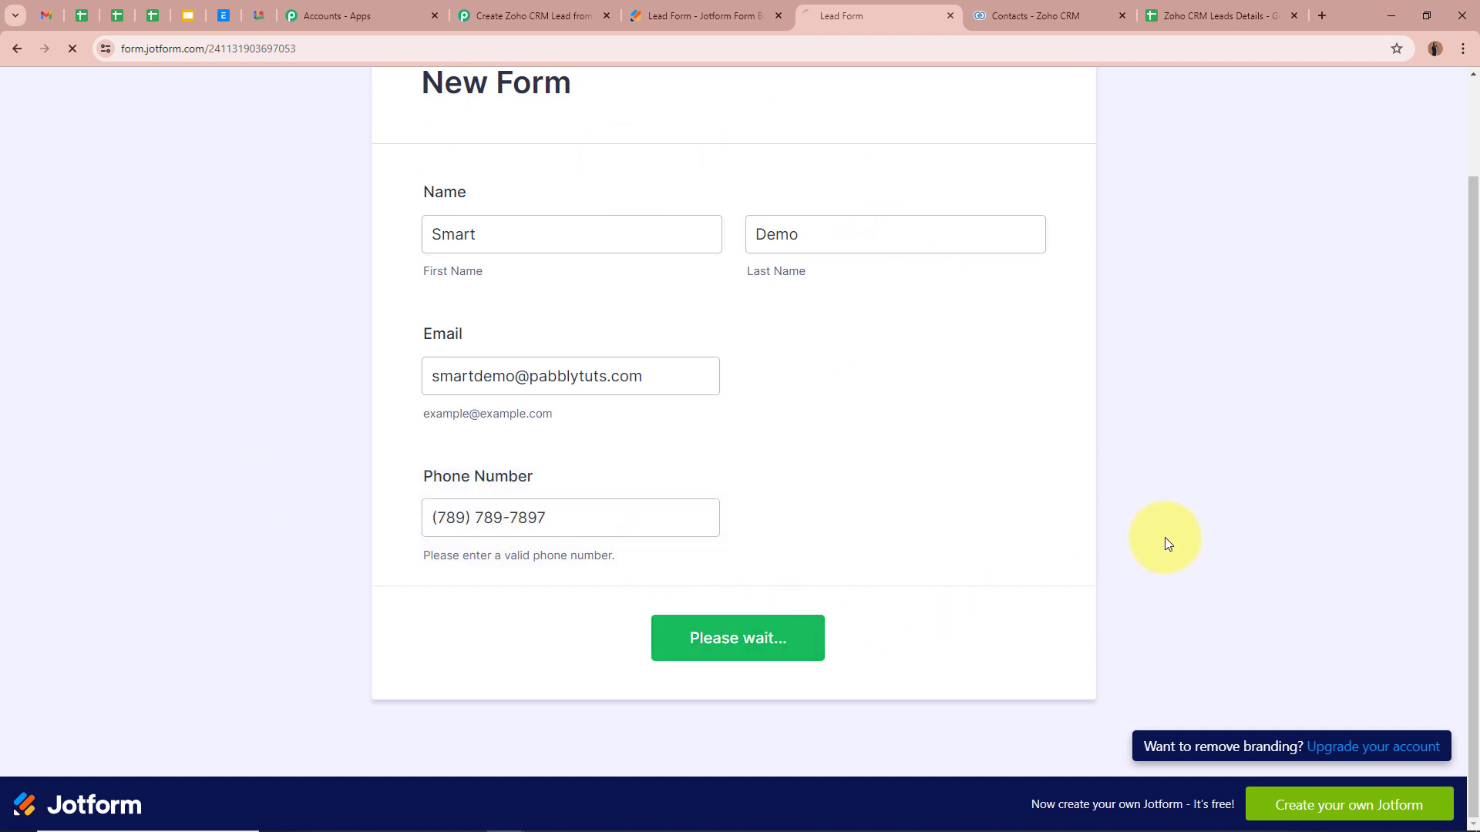
{"action": "left_click_drag", "start_coordinate": [600, 379], "coordinate": [1209, 358]}
{"action": "left_click", "coordinate": [1210, 359]}
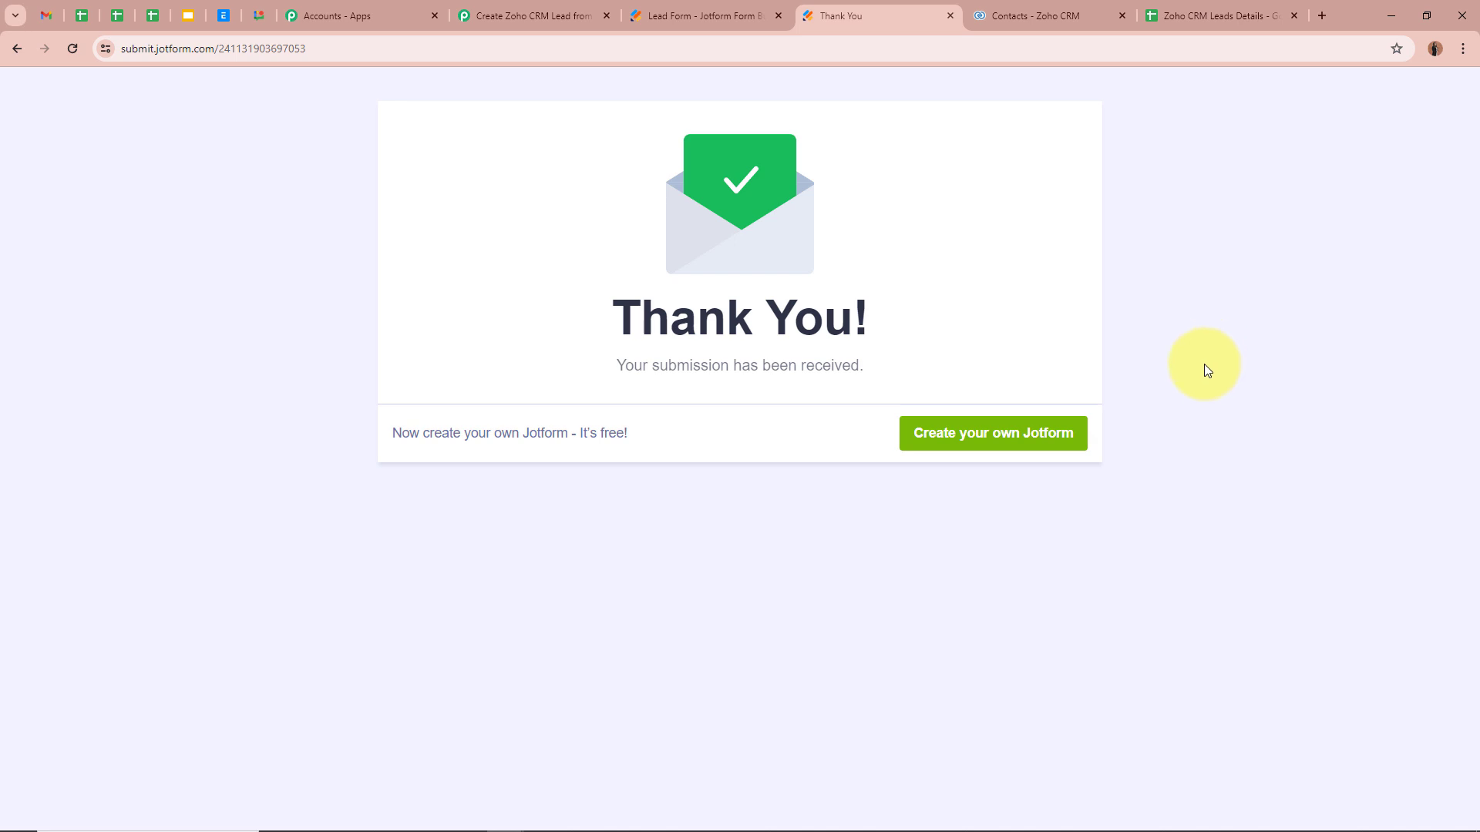
Step: Return to the Pabbly workflow and scroll to the webhook's Response Received data
{"action": "left_click", "coordinate": [497, 15]}
{"action": "scroll", "coordinate": [248, 424], "scroll_direction": "down", "scroll_amount": 5}
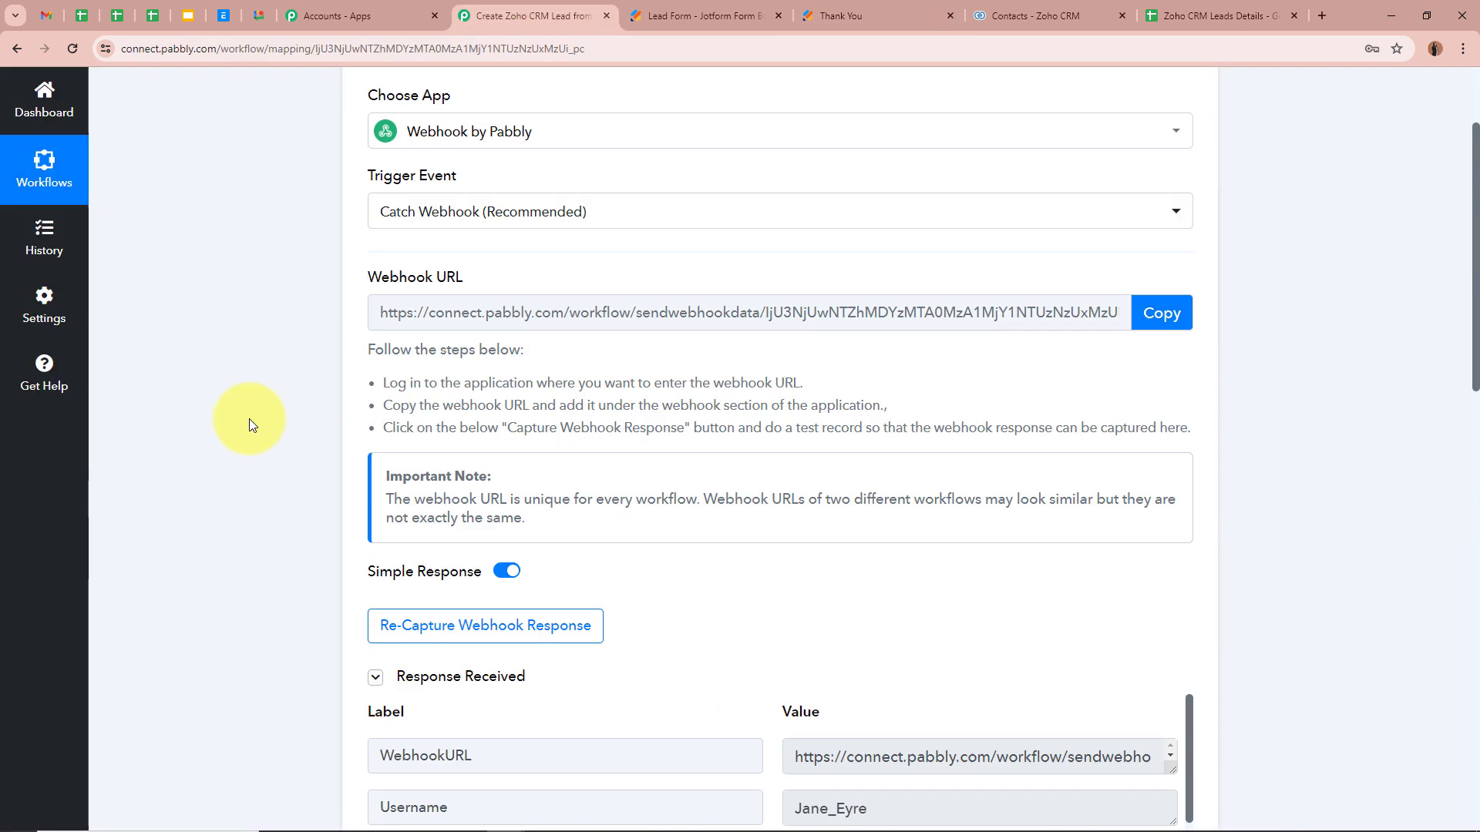
{"action": "scroll", "coordinate": [248, 418], "scroll_direction": "down", "scroll_amount": 7}
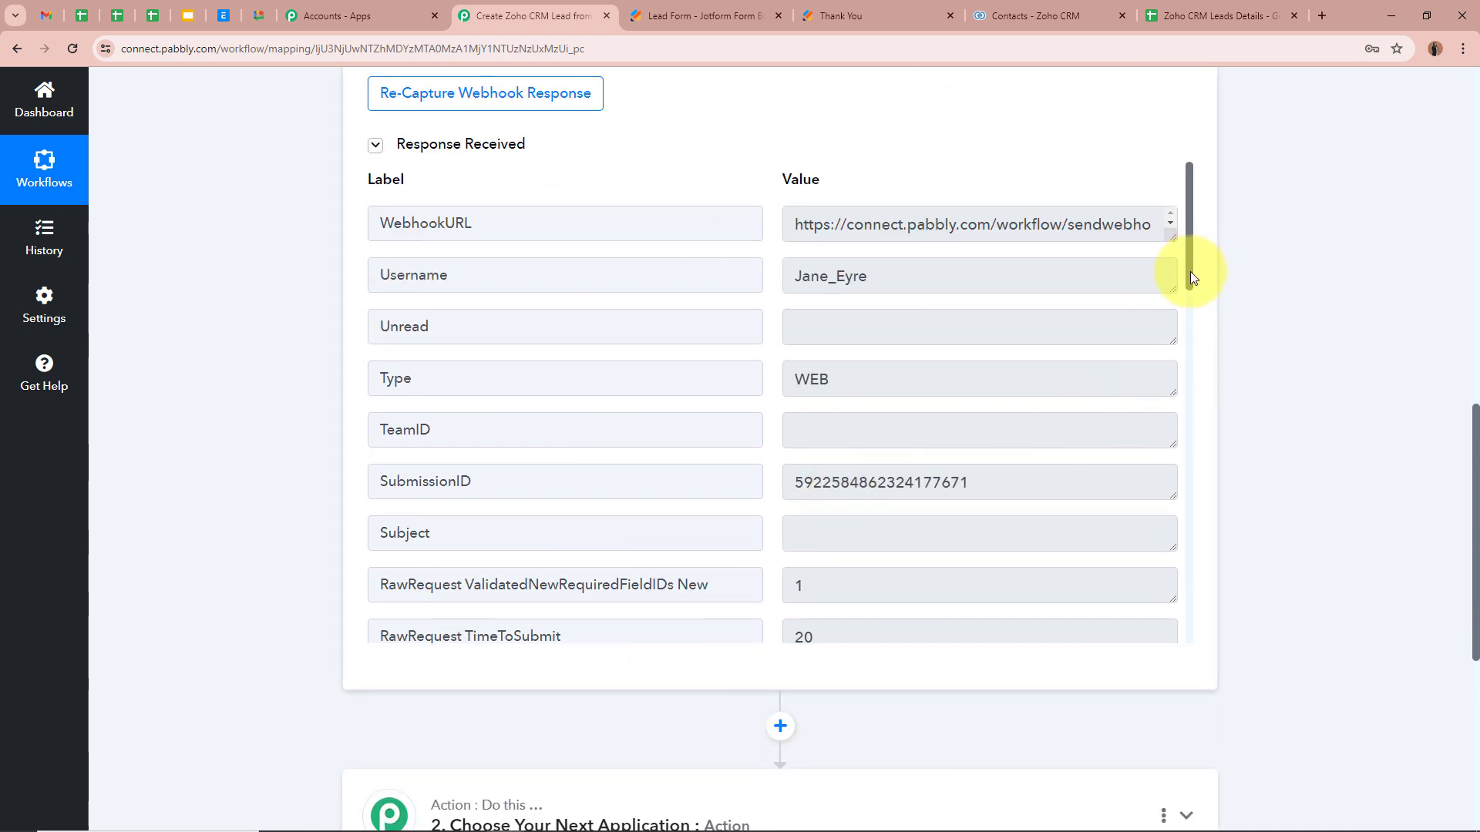
{"action": "left_click_drag", "start_coordinate": [1191, 278], "coordinate": [1195, 422]}
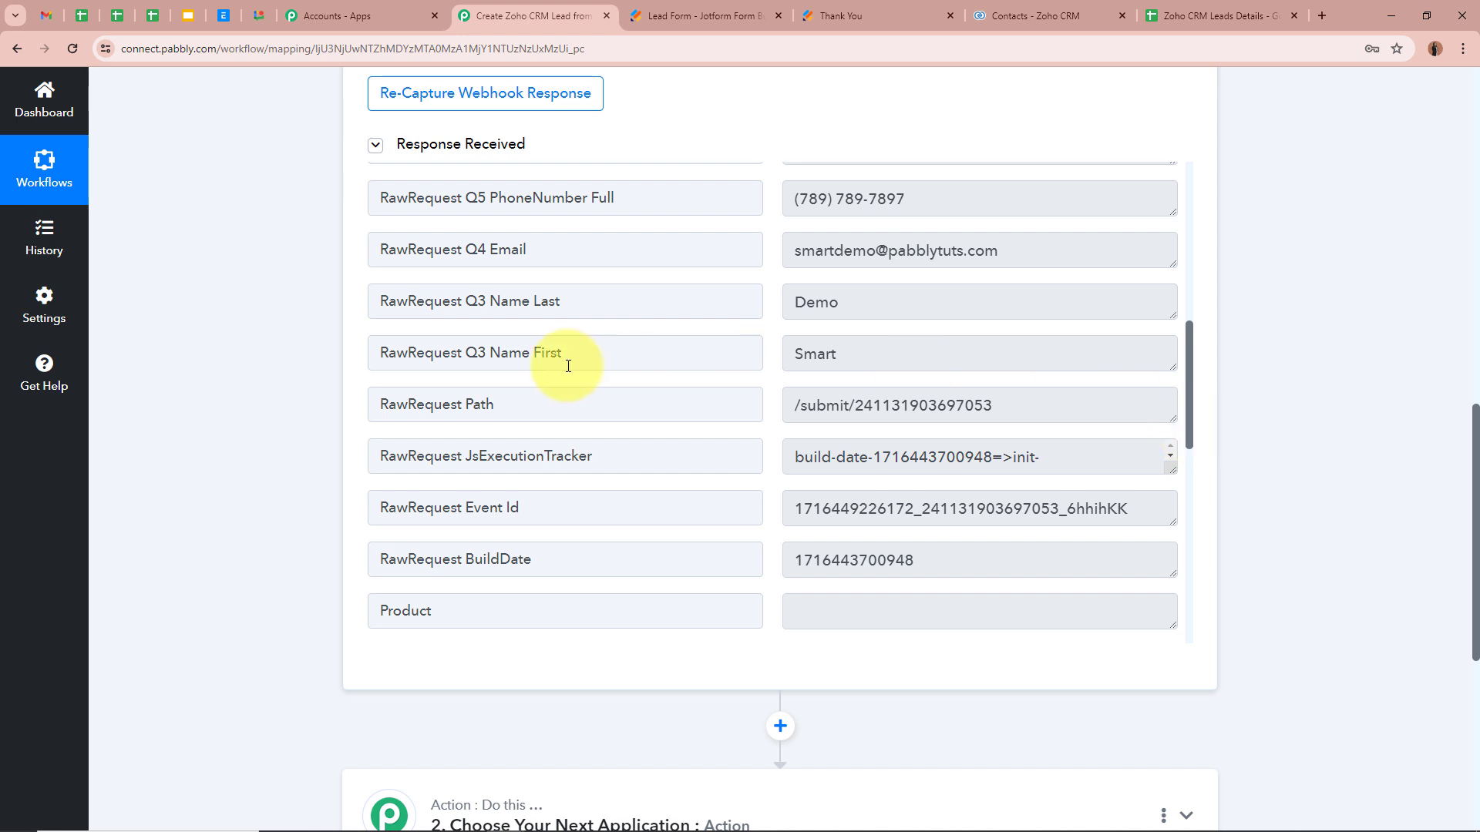
Step: Check the captured Name First, Name Last, Email and phone number values
{"action": "left_click_drag", "start_coordinate": [490, 354], "coordinate": [737, 356]}
{"action": "double_click", "coordinate": [806, 354]}
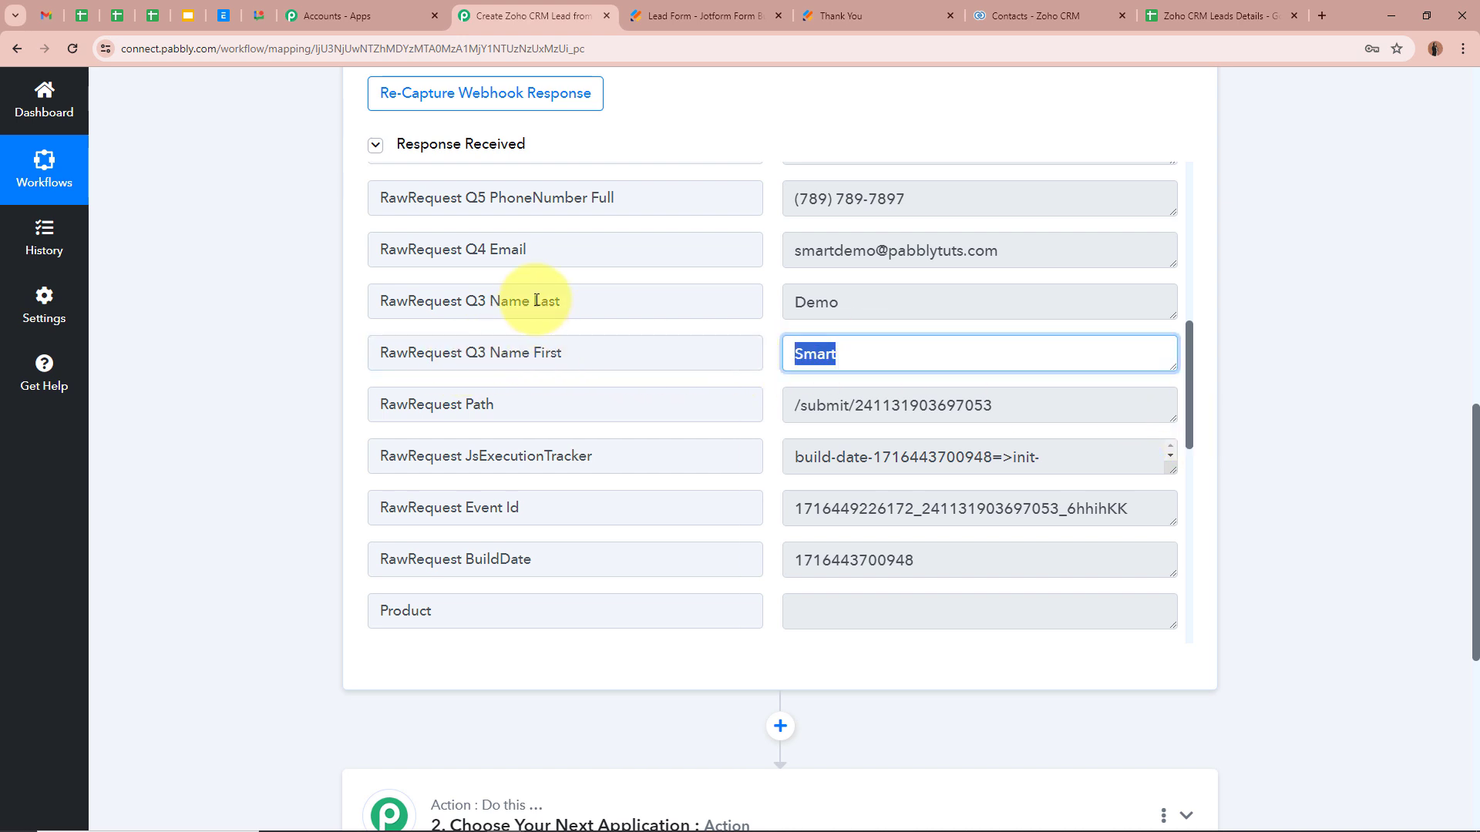
{"action": "left_click_drag", "start_coordinate": [562, 299], "coordinate": [490, 301]}
{"action": "double_click", "coordinate": [815, 302]}
{"action": "left_click_drag", "start_coordinate": [490, 249], "coordinate": [701, 248]}
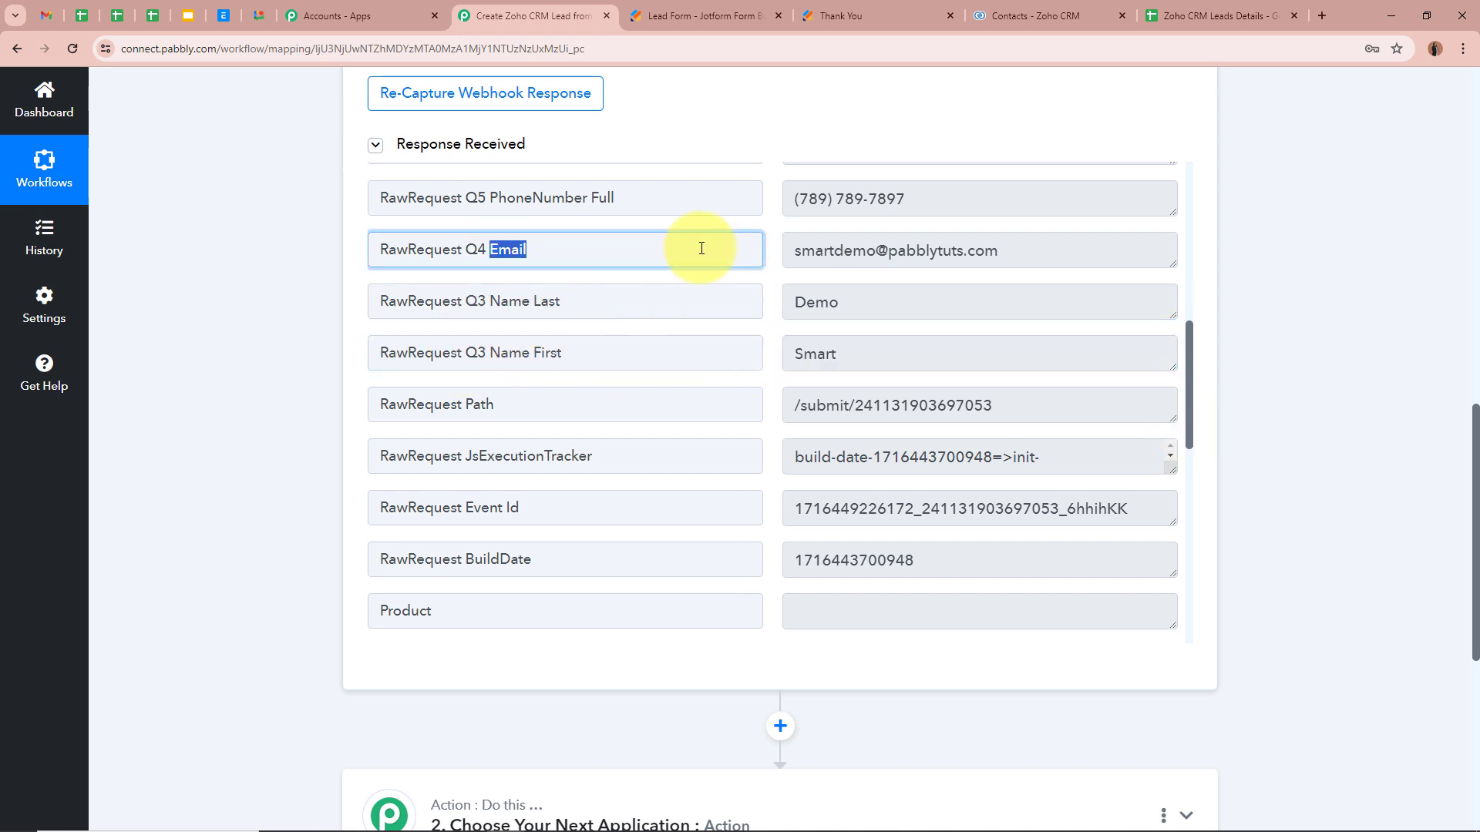
{"action": "triple_click", "coordinate": [1044, 248]}
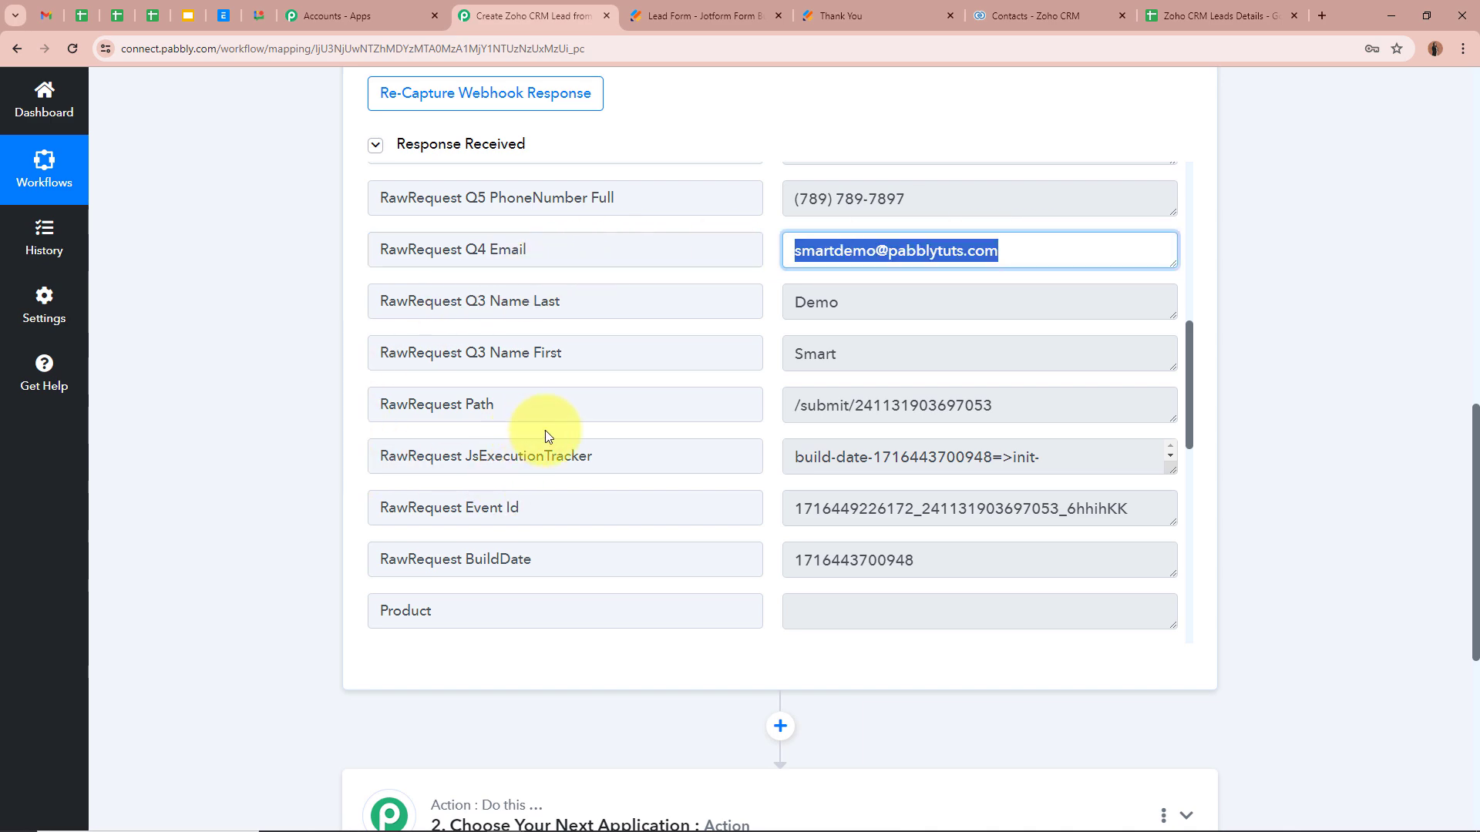
{"action": "scroll", "coordinate": [935, 555], "scroll_direction": "up", "scroll_amount": 3}
{"action": "triple_click", "coordinate": [956, 430]}
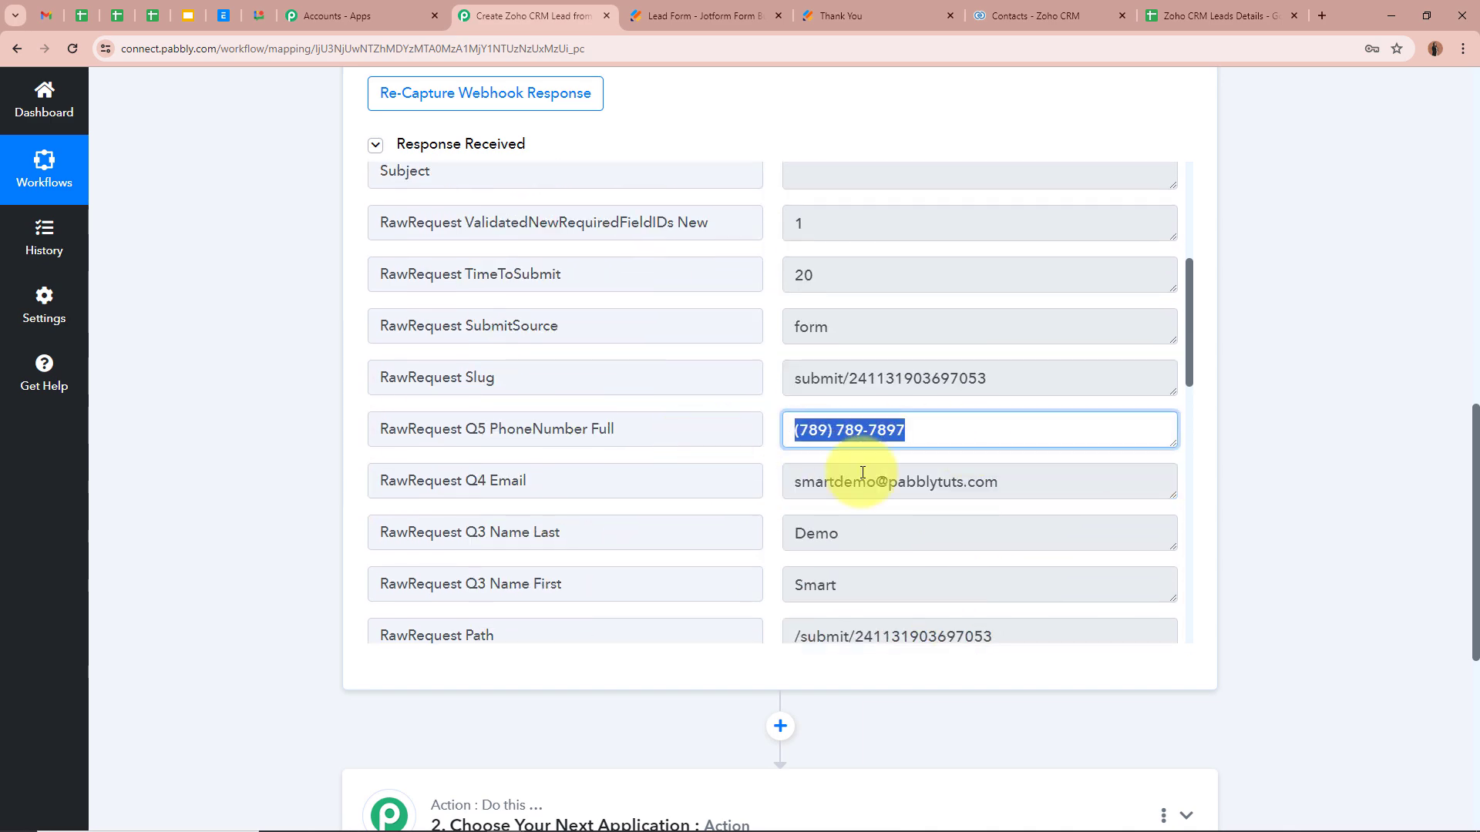
{"action": "scroll", "coordinate": [1118, 485], "scroll_direction": "up", "scroll_amount": 5}
{"action": "scroll", "coordinate": [1265, 482], "scroll_direction": "up", "scroll_amount": 12}
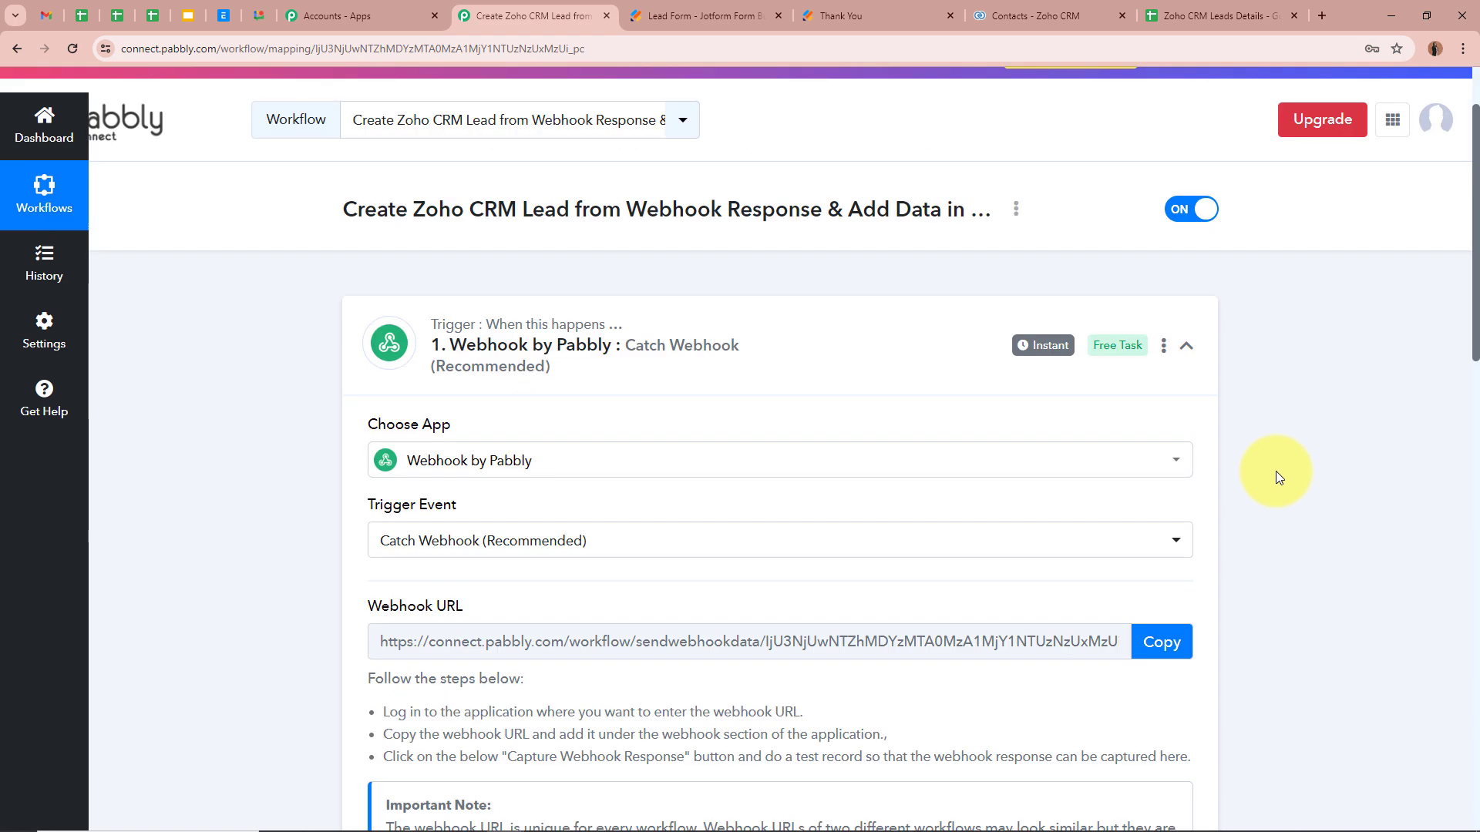
Step: Search 'Zoho' and choose Zoho CRM as the second step's app
{"action": "left_click", "coordinate": [1186, 386]}
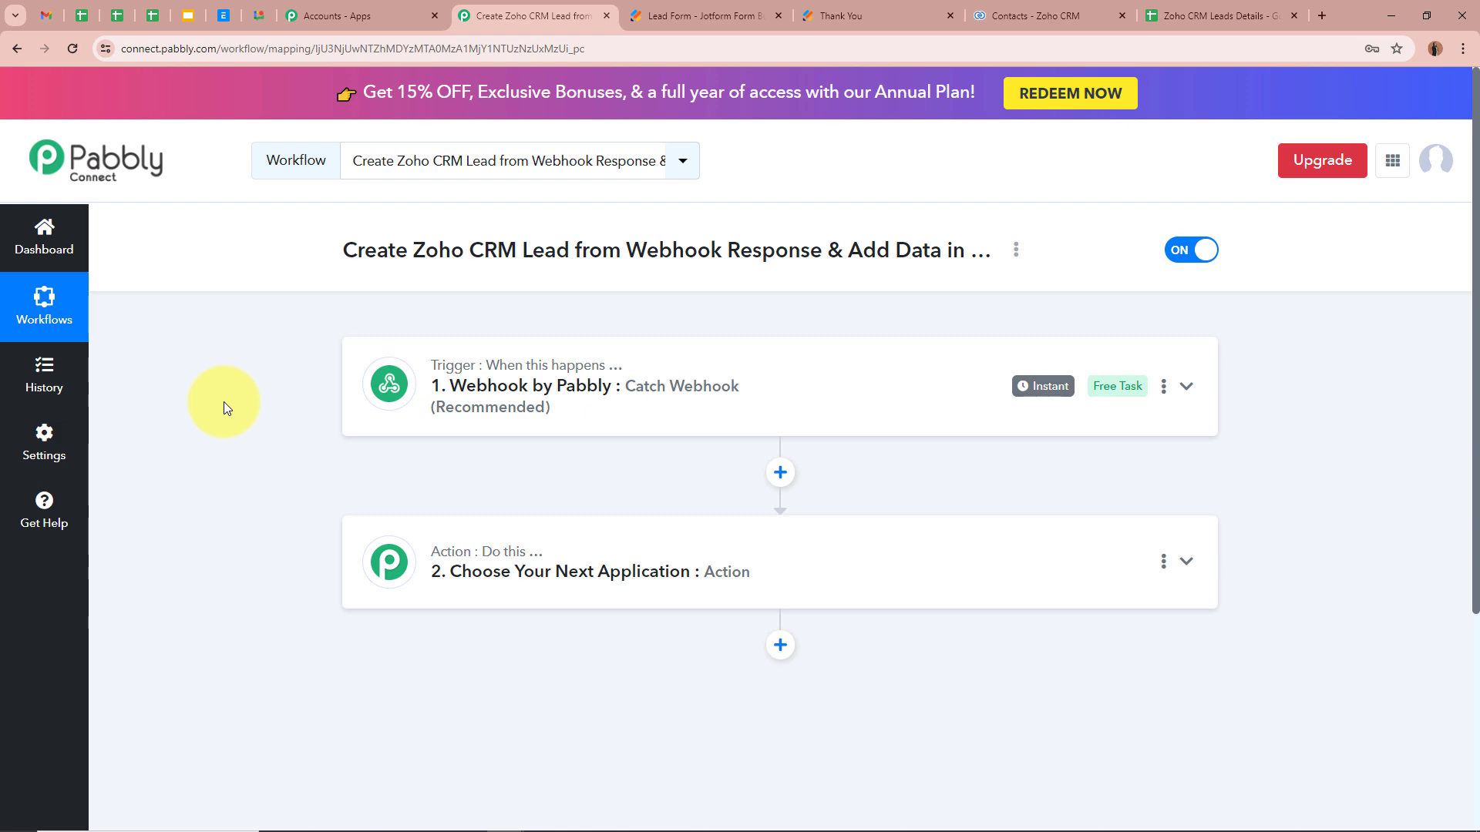
{"action": "scroll", "coordinate": [227, 409], "scroll_direction": "down", "scroll_amount": 1}
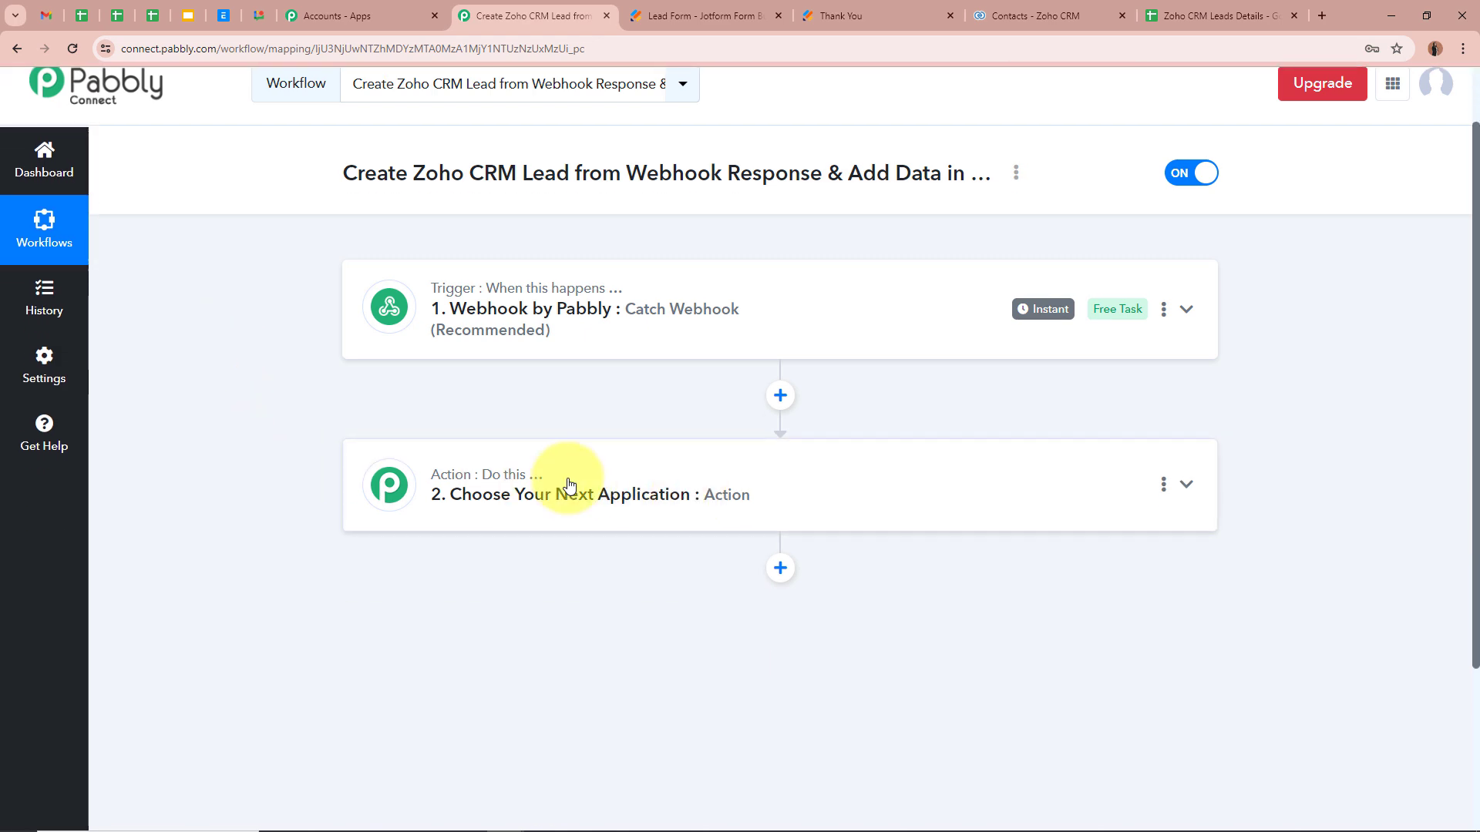
{"action": "left_click", "coordinate": [1191, 487]}
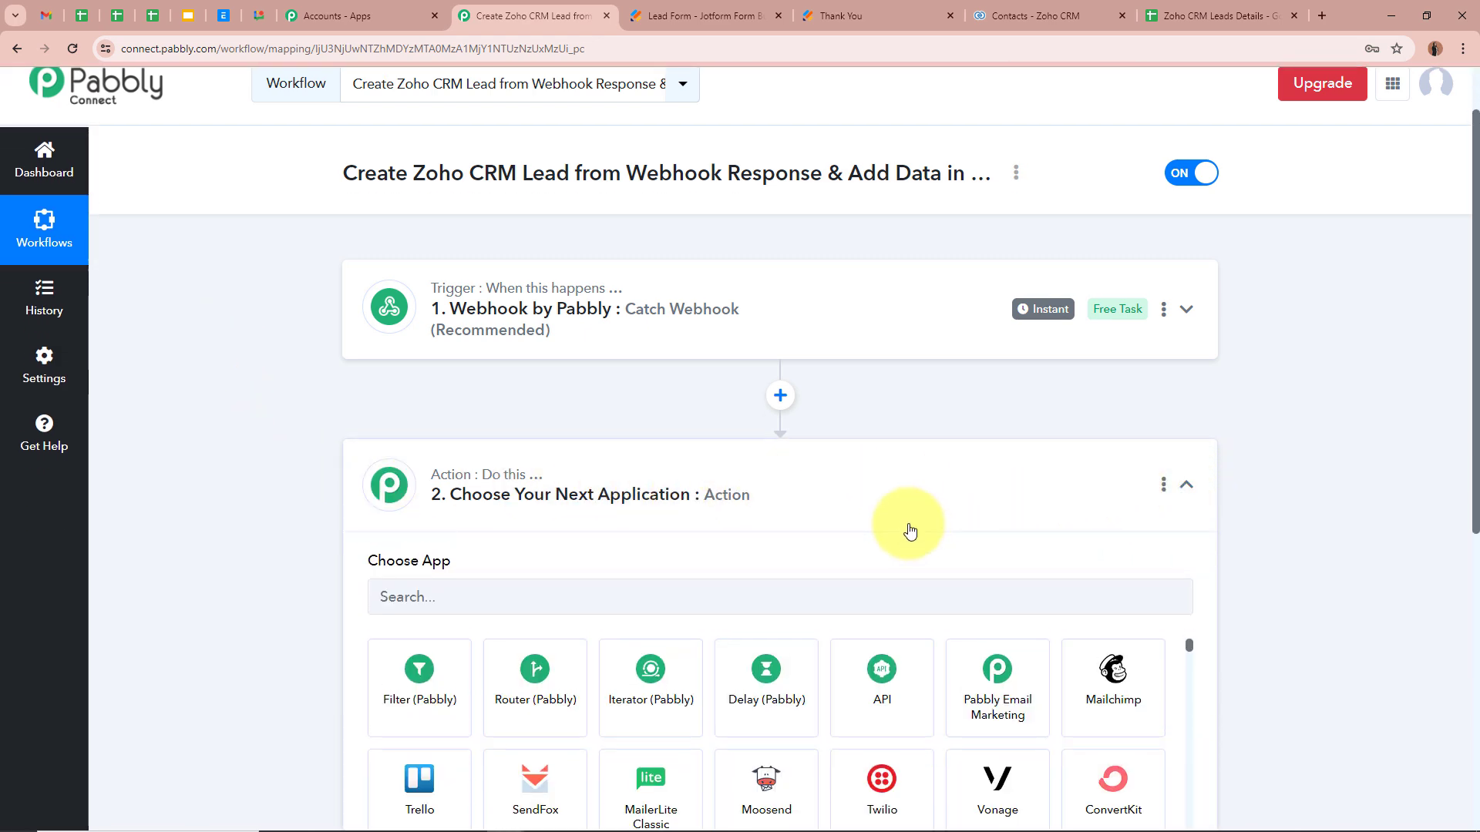
{"action": "left_click", "coordinate": [591, 403]}
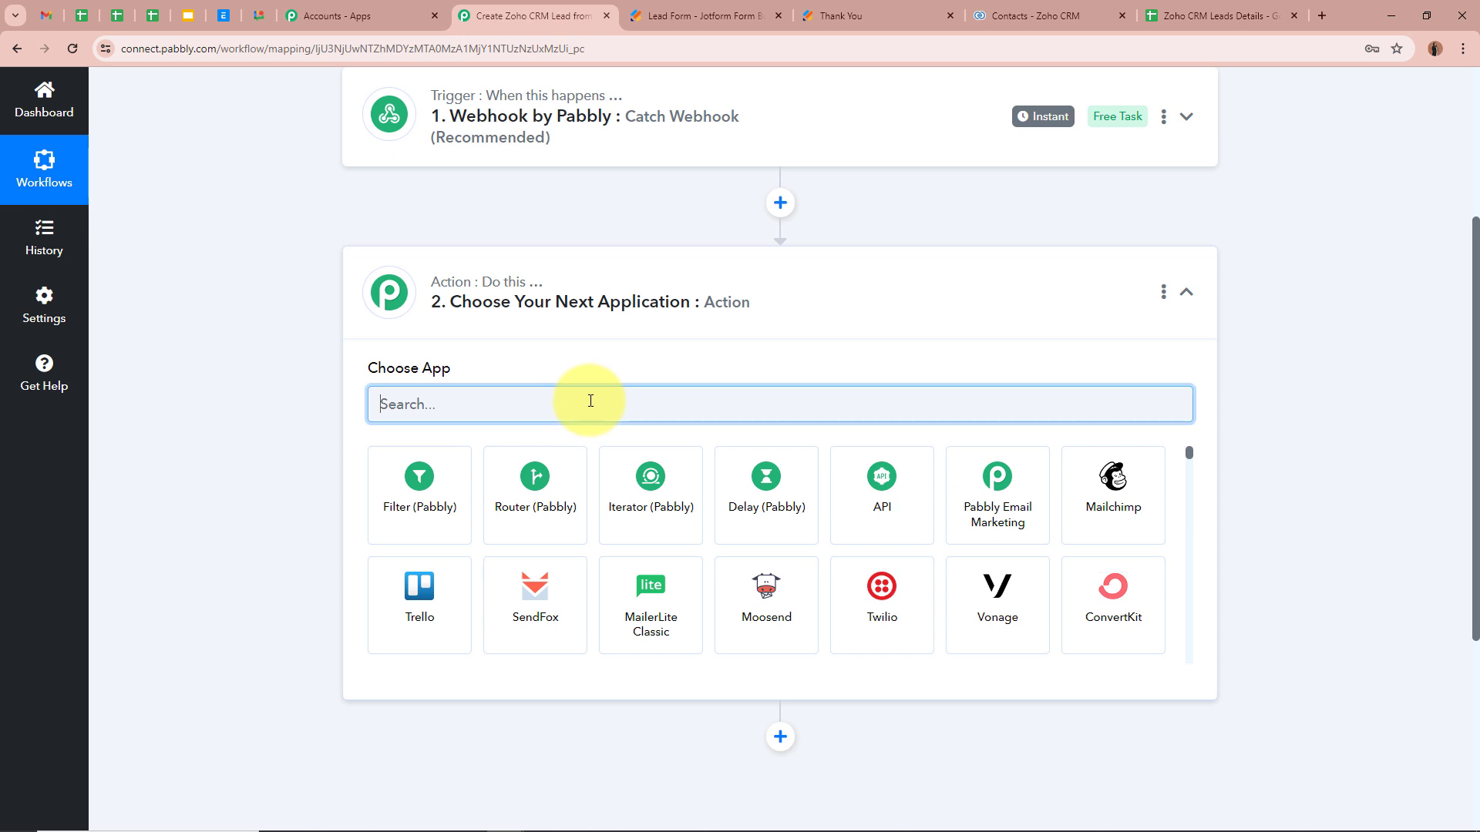
{"action": "type", "text": "Zoho"}
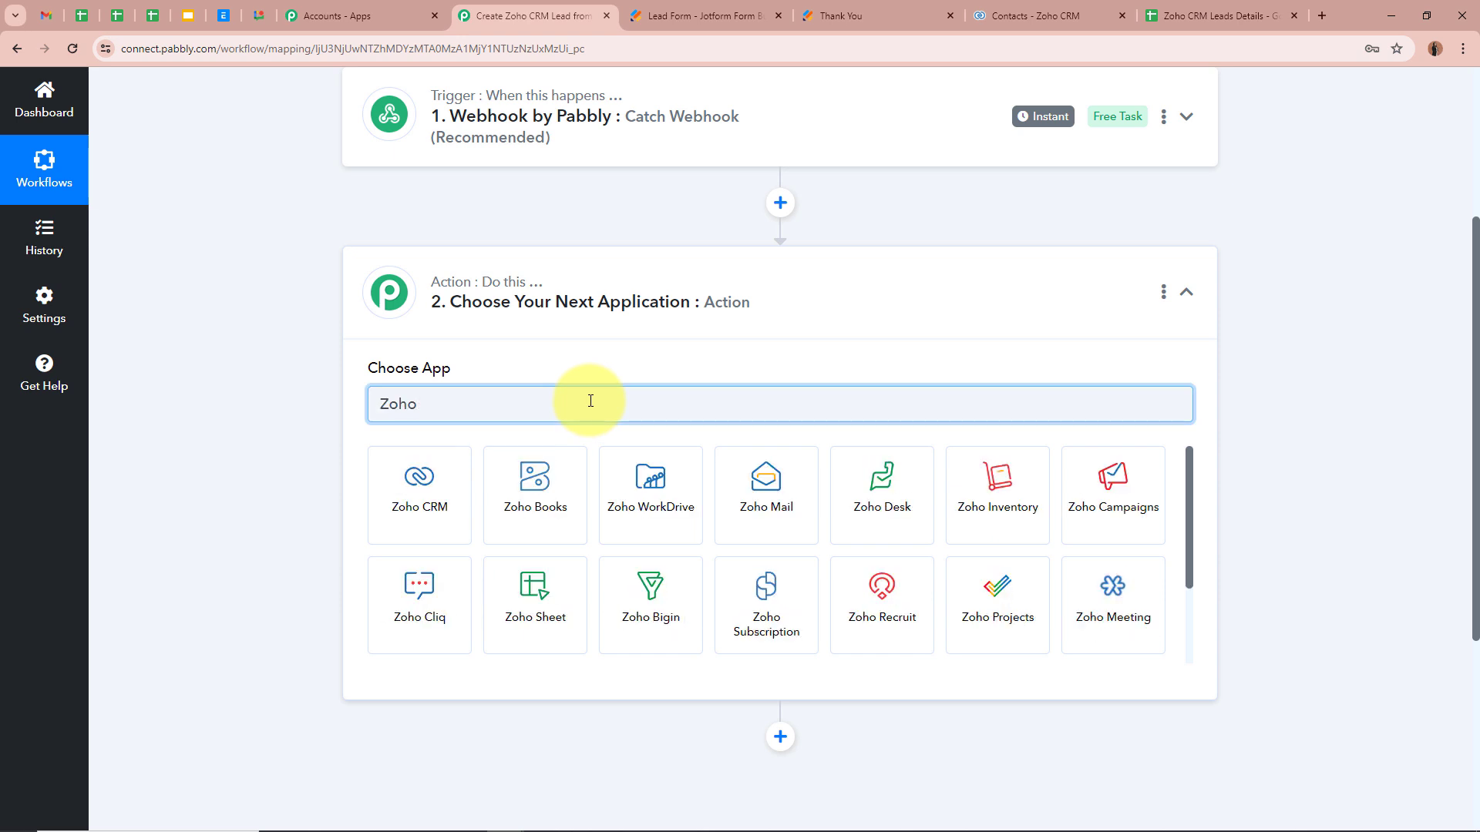
{"action": "left_click", "coordinate": [465, 488]}
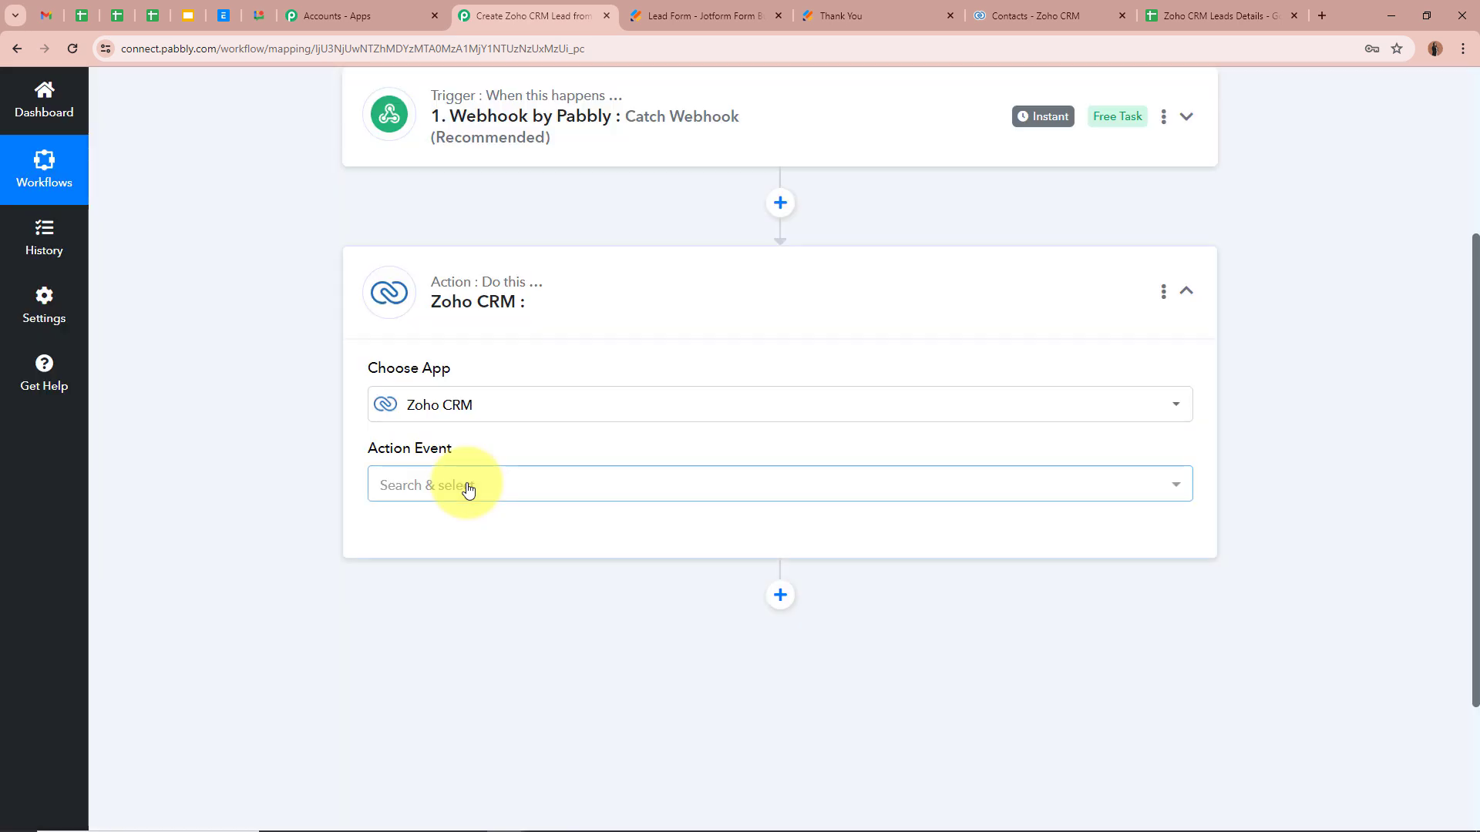
Step: Select Insert/Update Record as the action event and begin connecting an account
{"action": "left_click", "coordinate": [468, 489]}
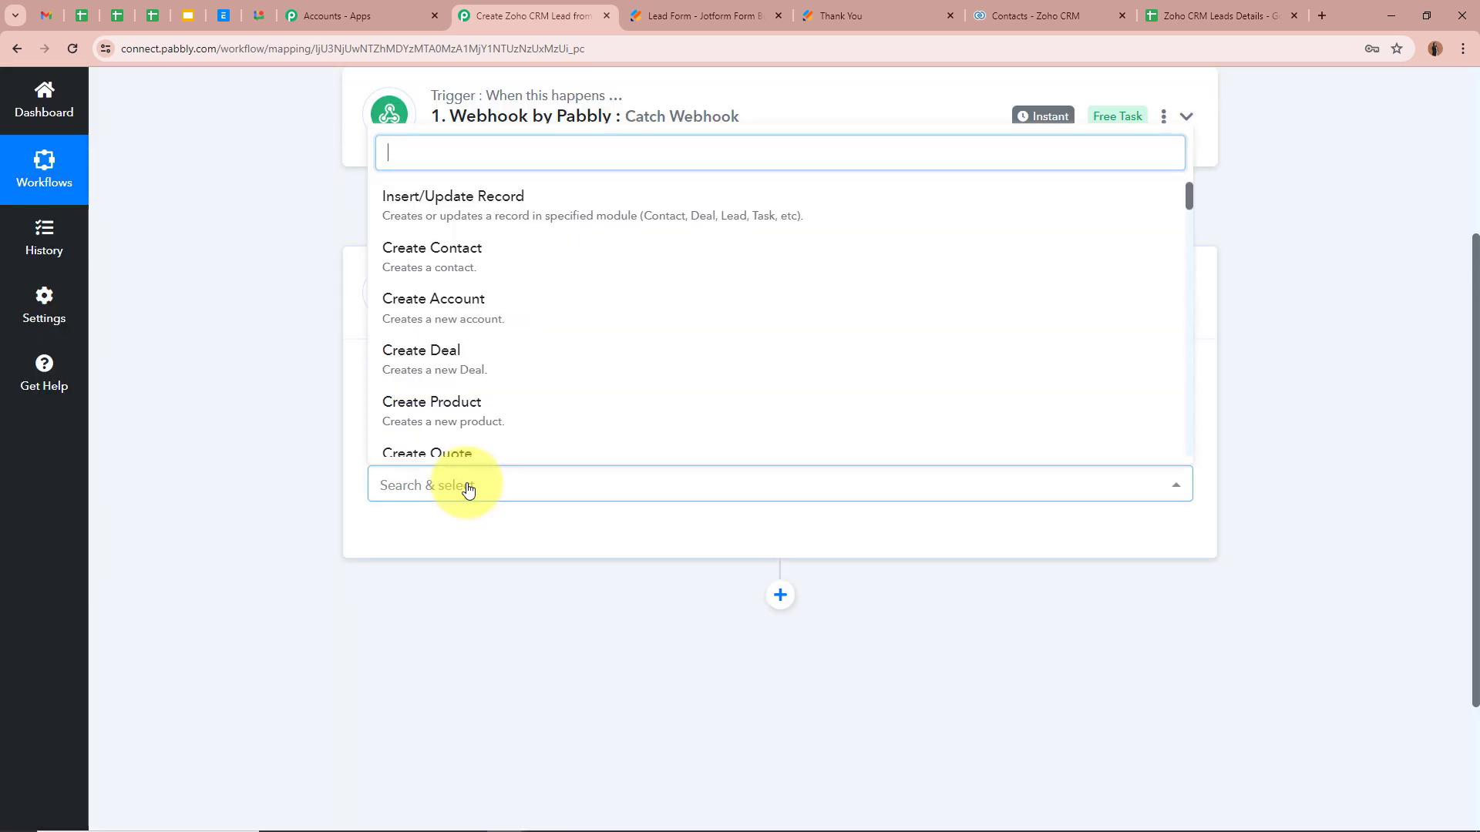
{"action": "left_click", "coordinate": [670, 215]}
{"action": "left_click", "coordinate": [417, 483]}
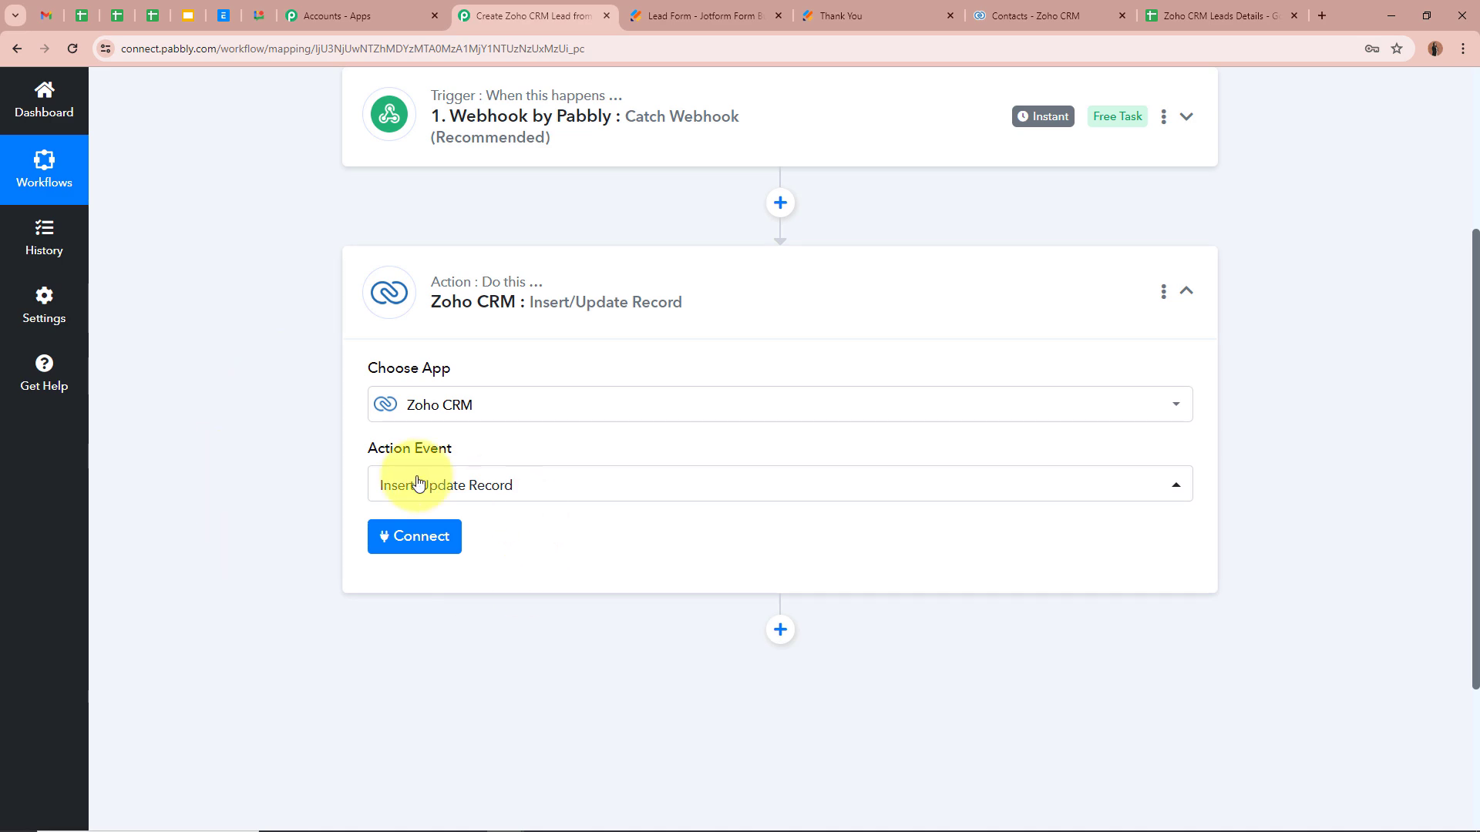
{"action": "left_click", "coordinate": [414, 536]}
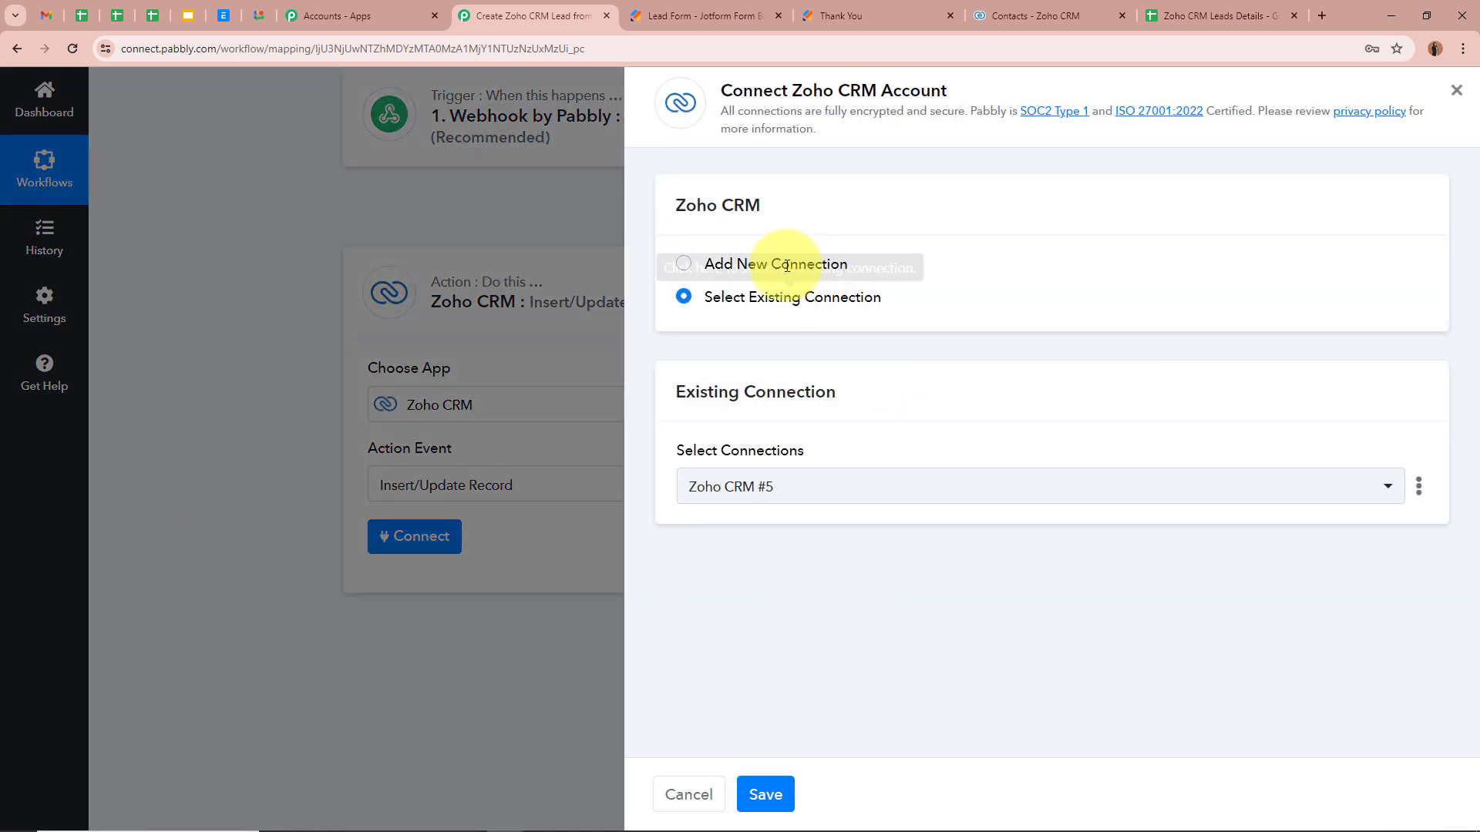
Step: Add a new Zoho CRM connection and copy the zoho.in domain from the Zoho tab
{"action": "left_click", "coordinate": [686, 264]}
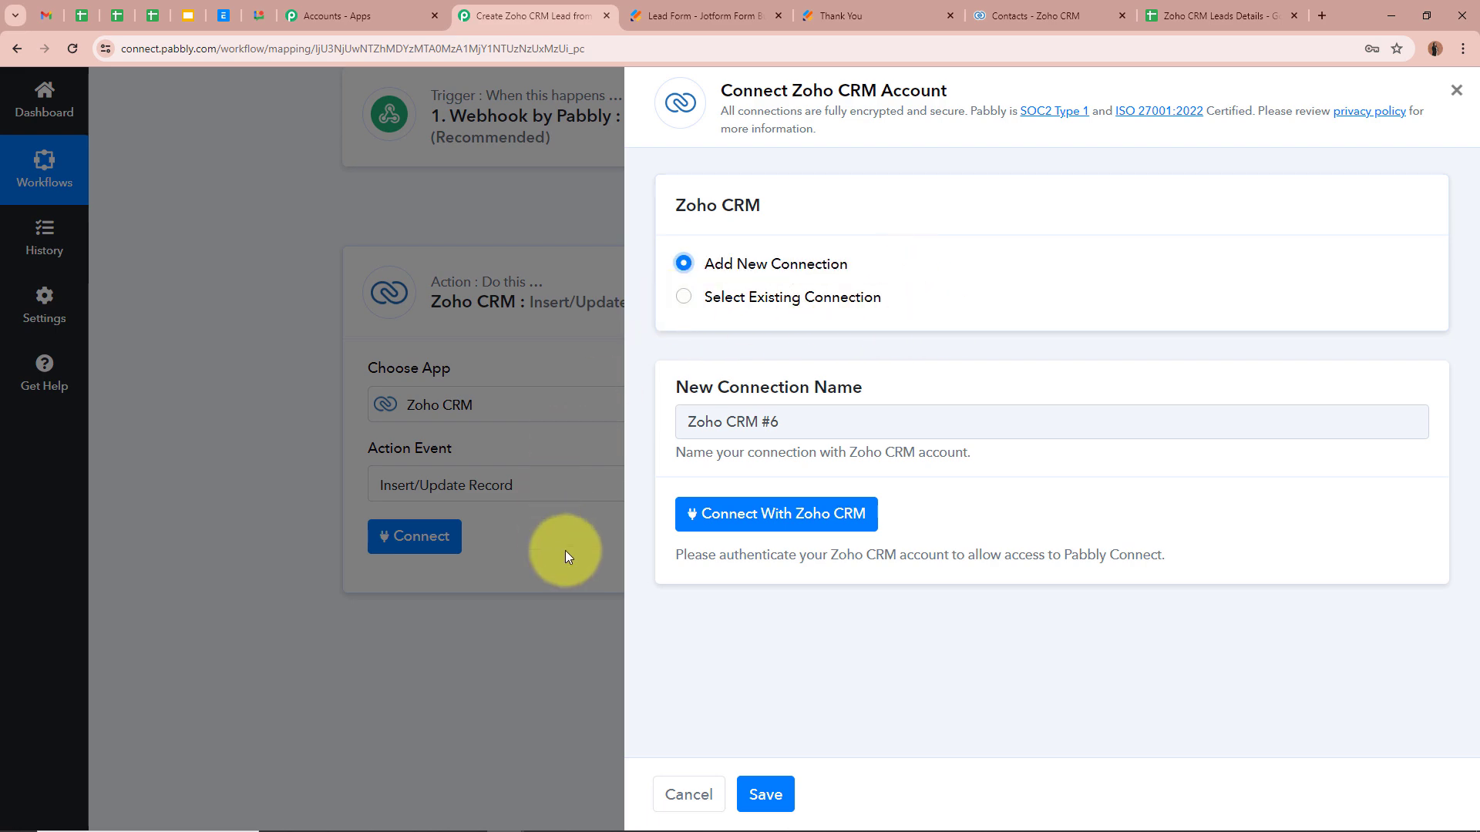
{"action": "left_click", "coordinate": [848, 514]}
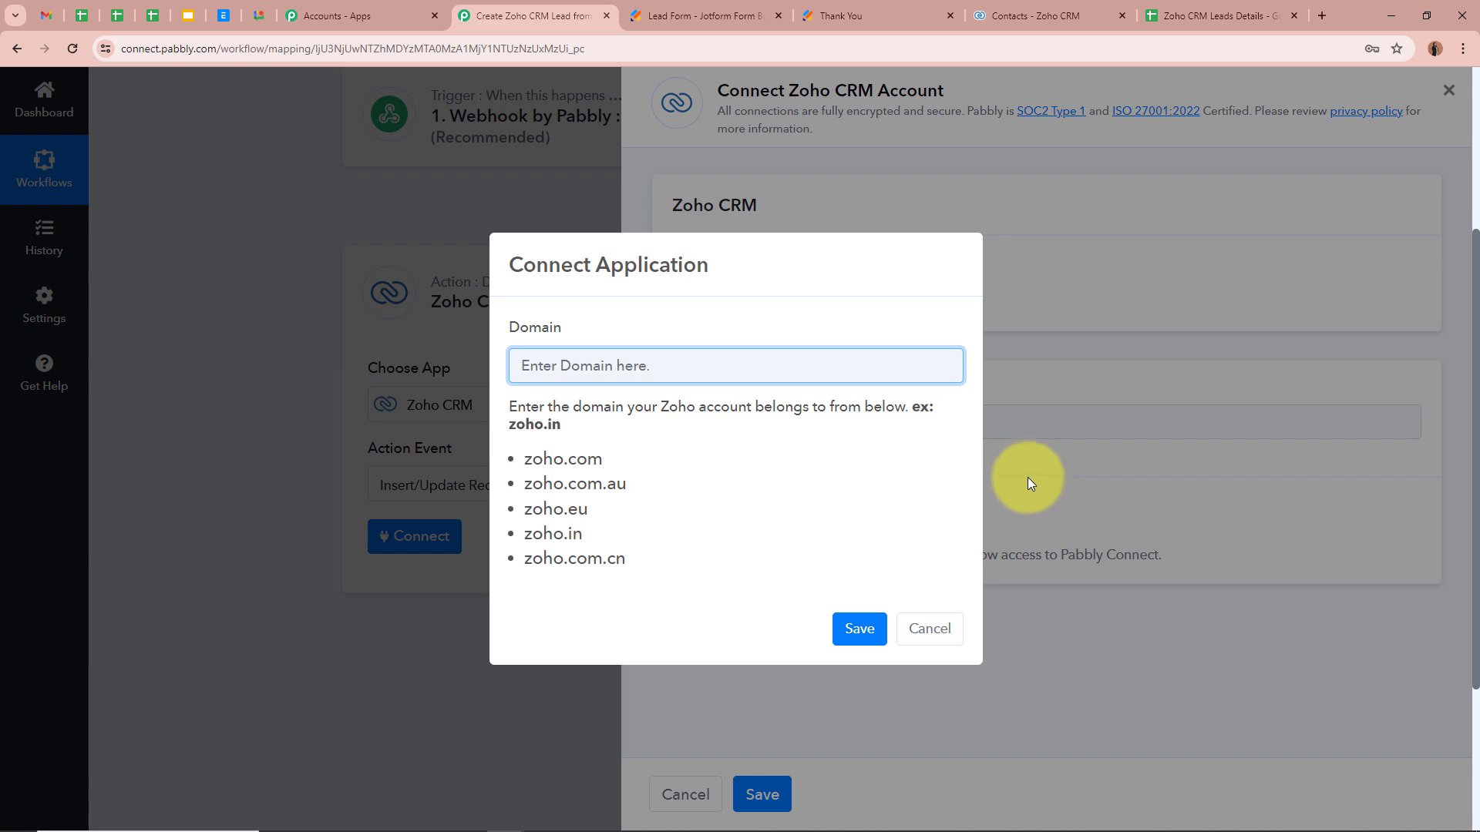
{"action": "left_click", "coordinate": [1040, 15]}
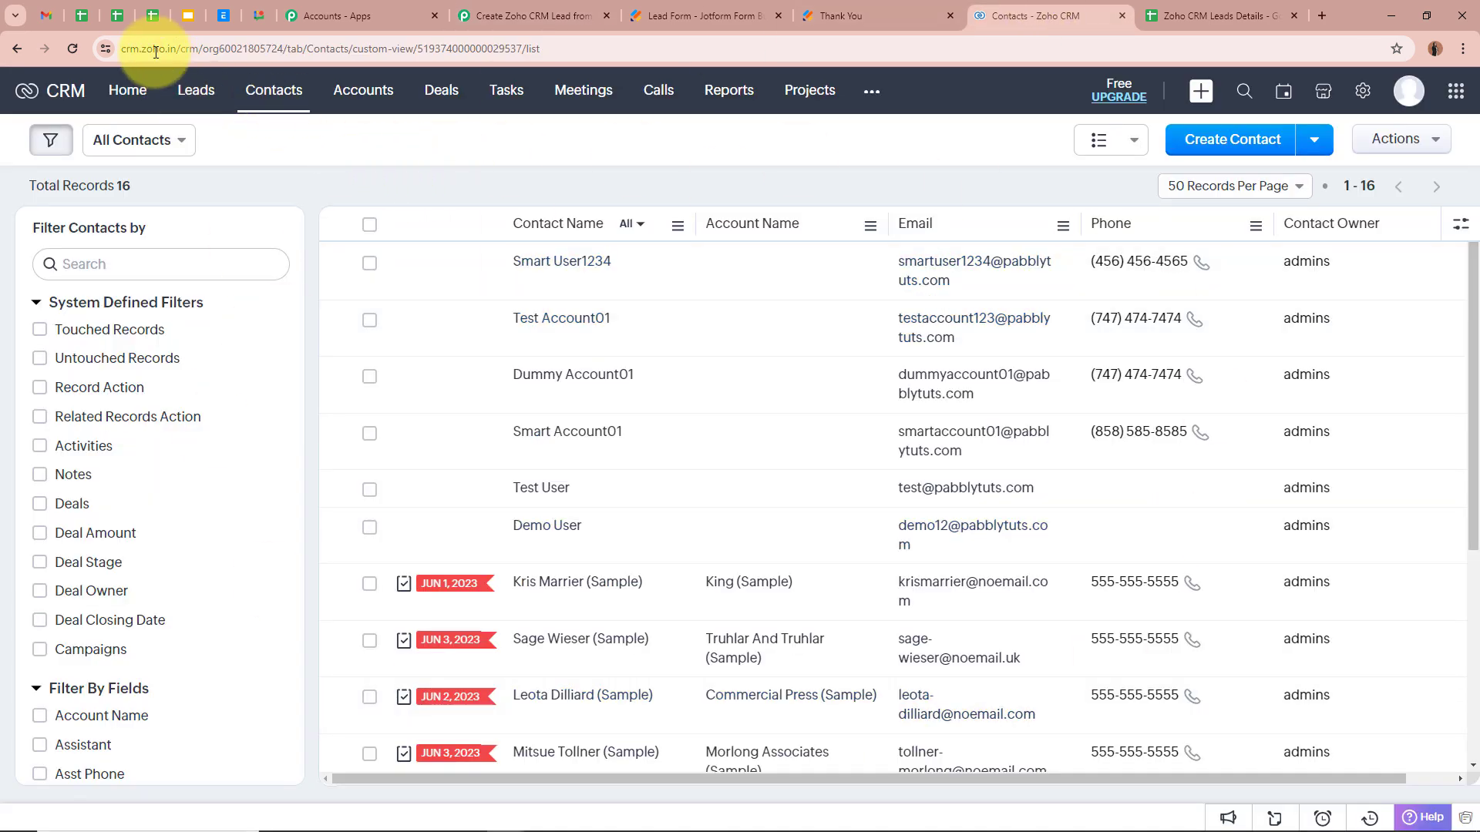
{"action": "left_click_drag", "start_coordinate": [119, 47], "coordinate": [541, 48]}
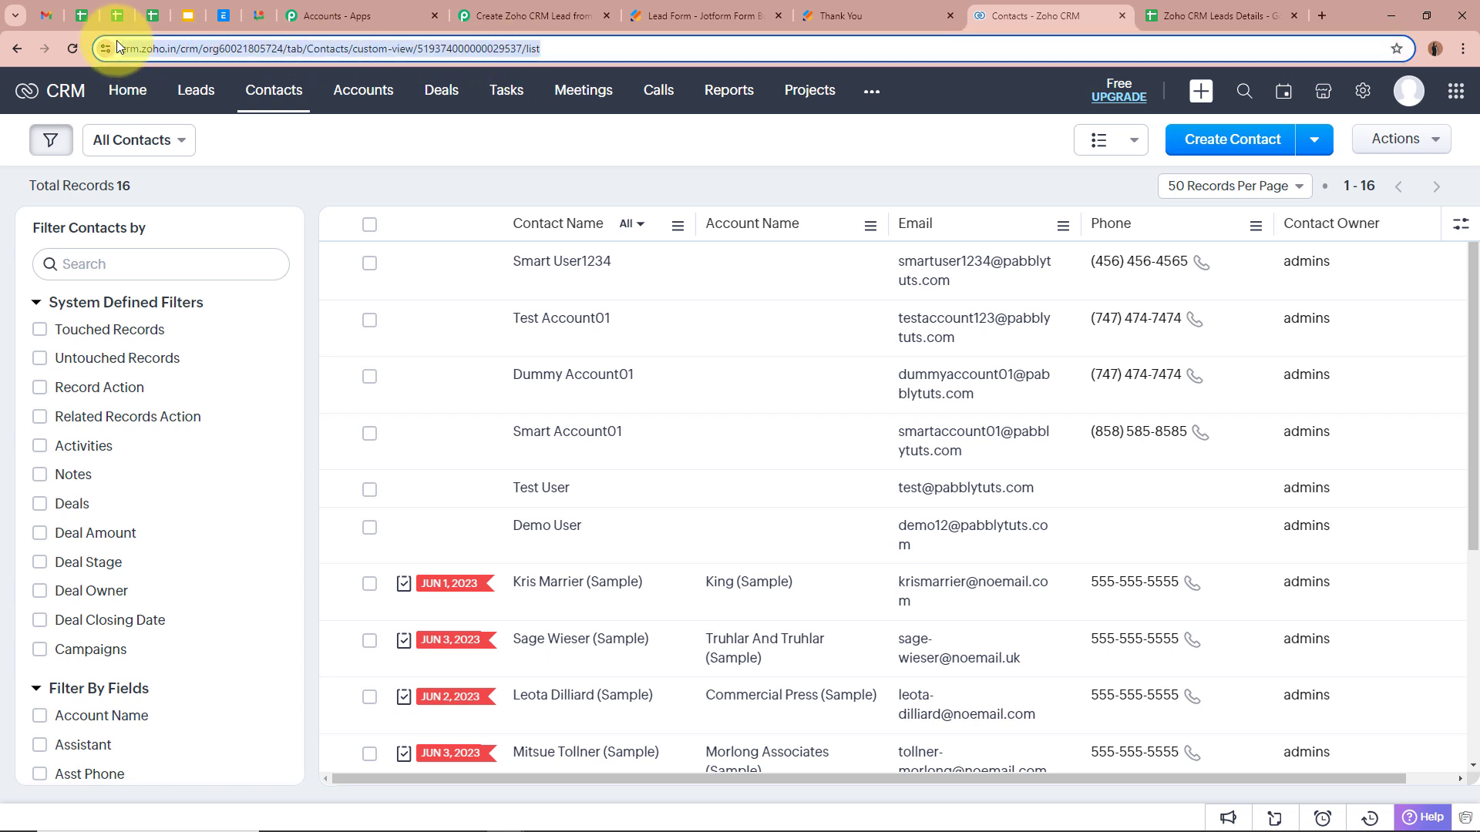
{"action": "left_click", "coordinate": [141, 48]}
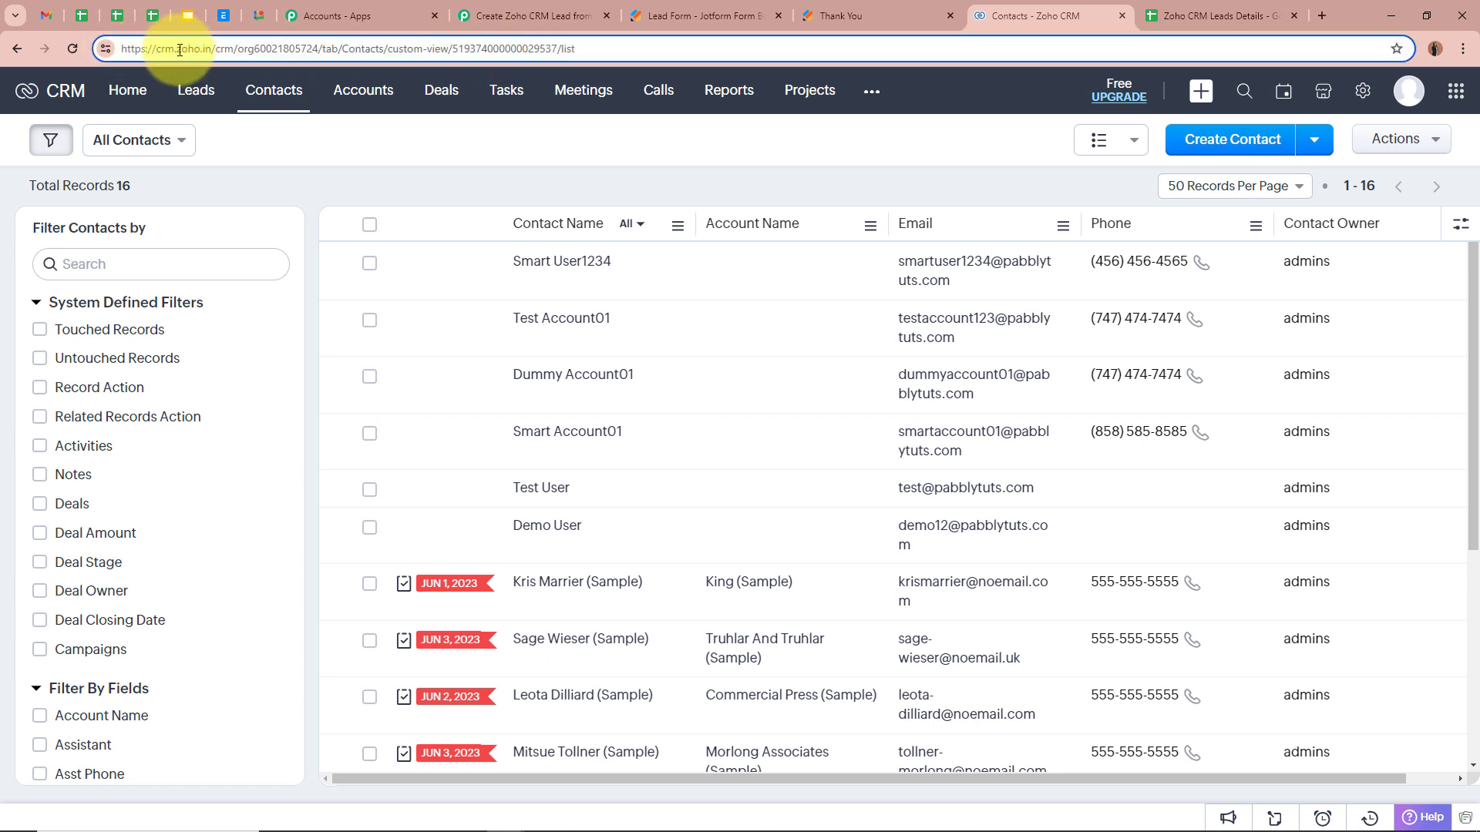
{"action": "left_click_drag", "start_coordinate": [176, 49], "coordinate": [212, 49]}
{"action": "key", "text": "ctrl+c"}
Step: Paste zoho.in as the Domain, save, and accept Zoho's access request
{"action": "left_click", "coordinate": [539, 16]}
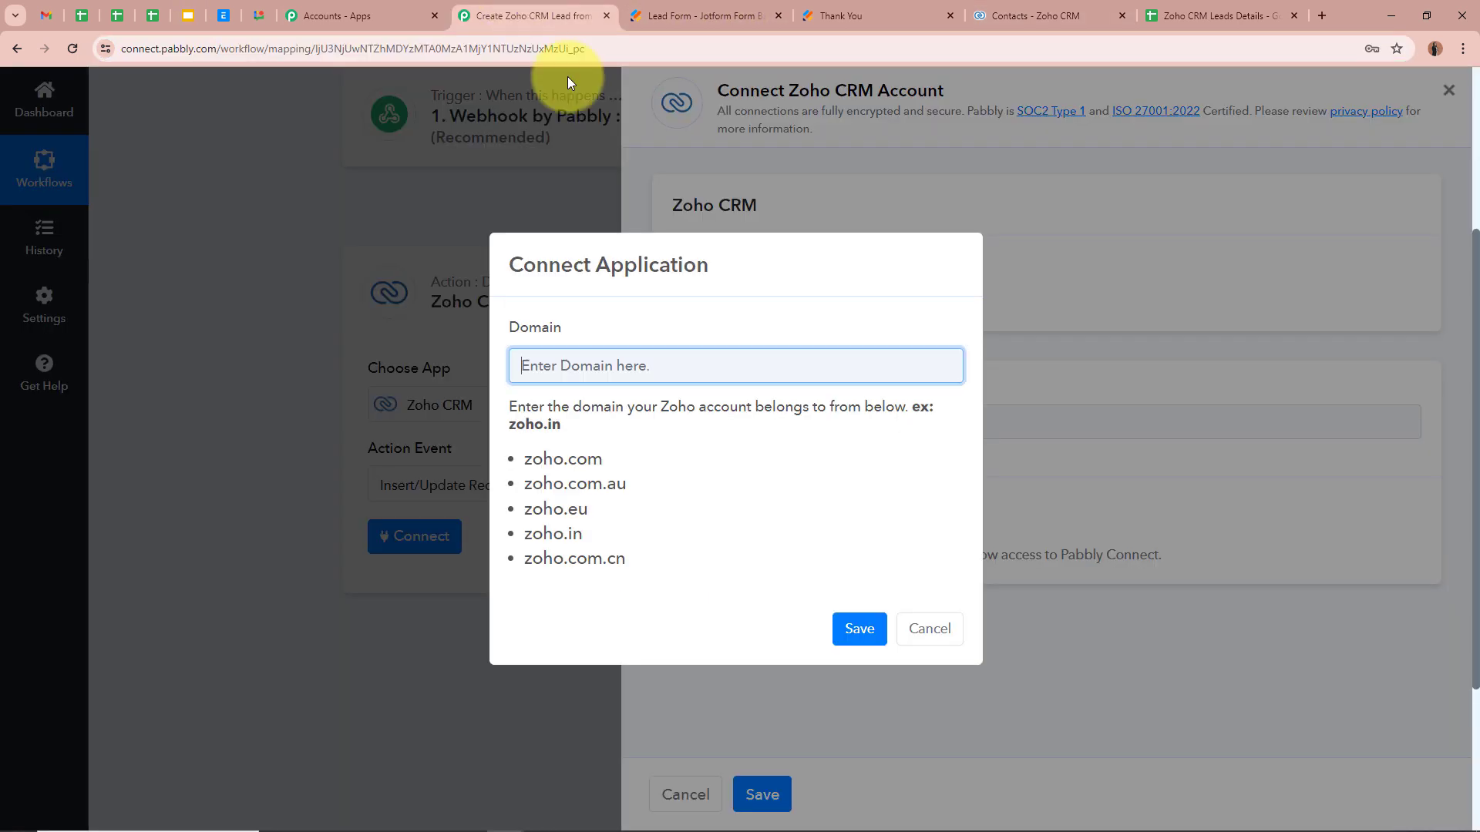
{"action": "key", "text": "ctrl+v"}
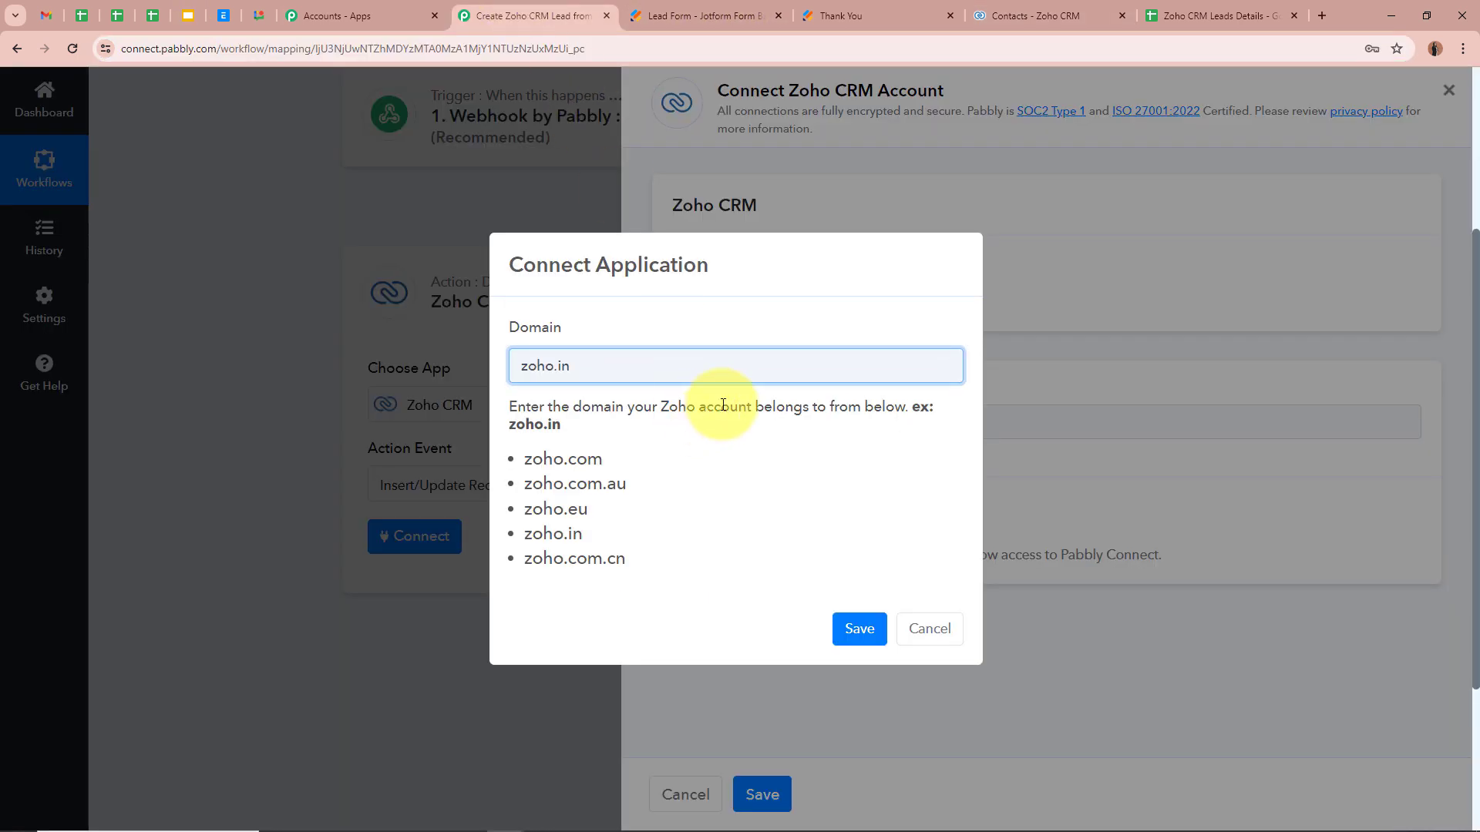
{"action": "left_click", "coordinate": [859, 628]}
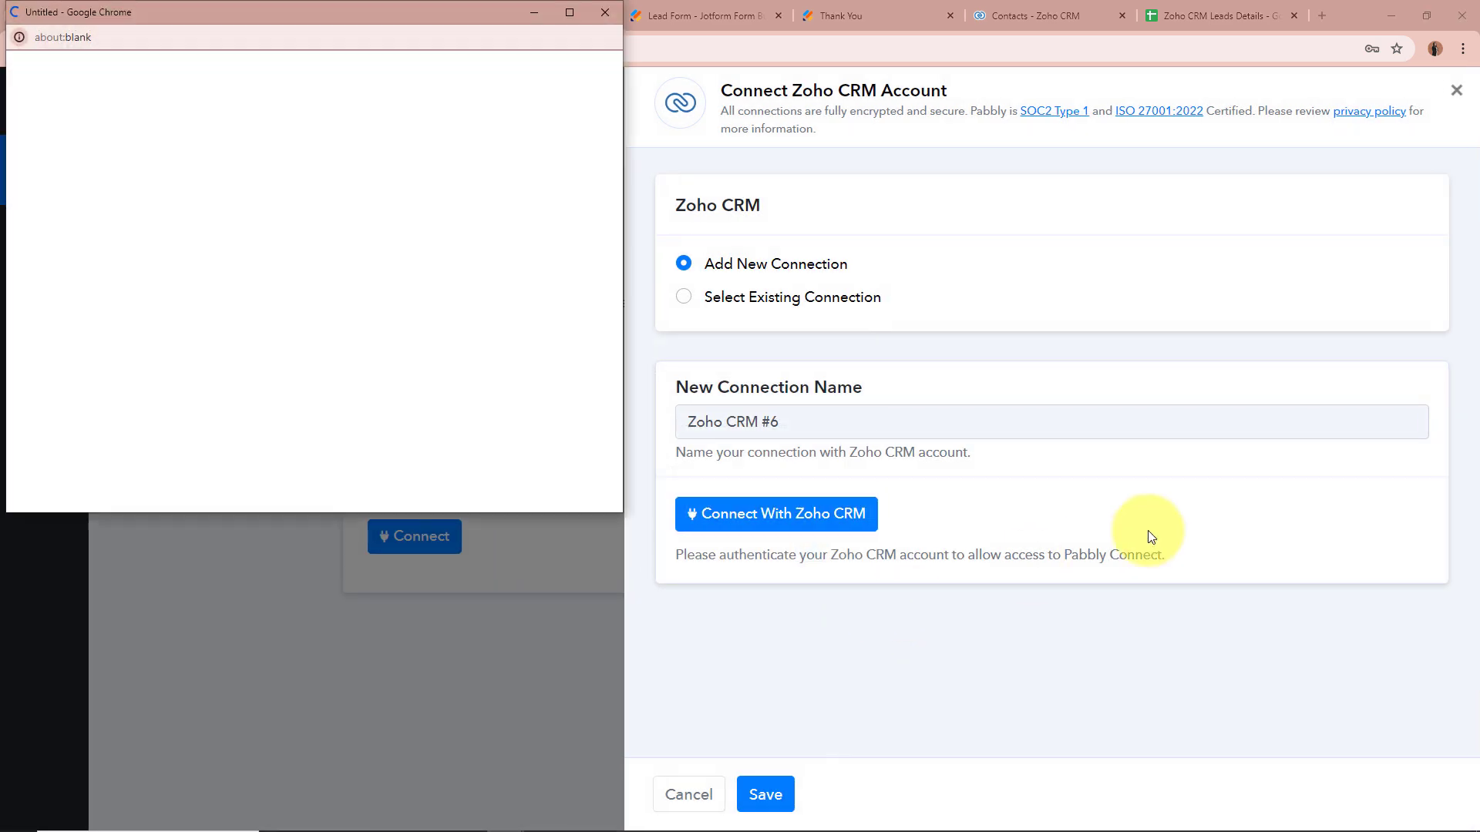
{"action": "scroll", "coordinate": [492, 278], "scroll_direction": "down", "scroll_amount": 3}
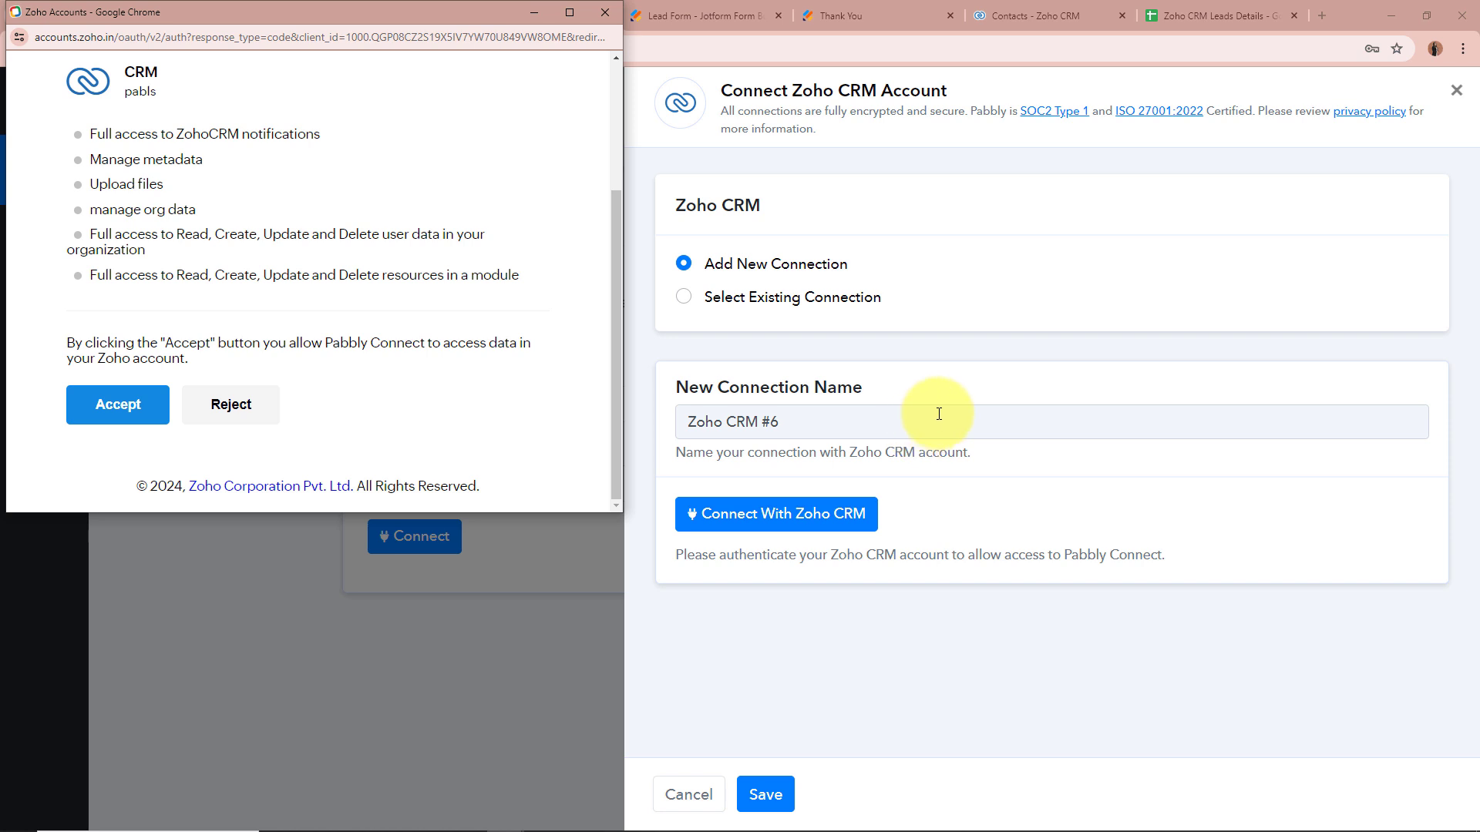
{"action": "left_click", "coordinate": [118, 412]}
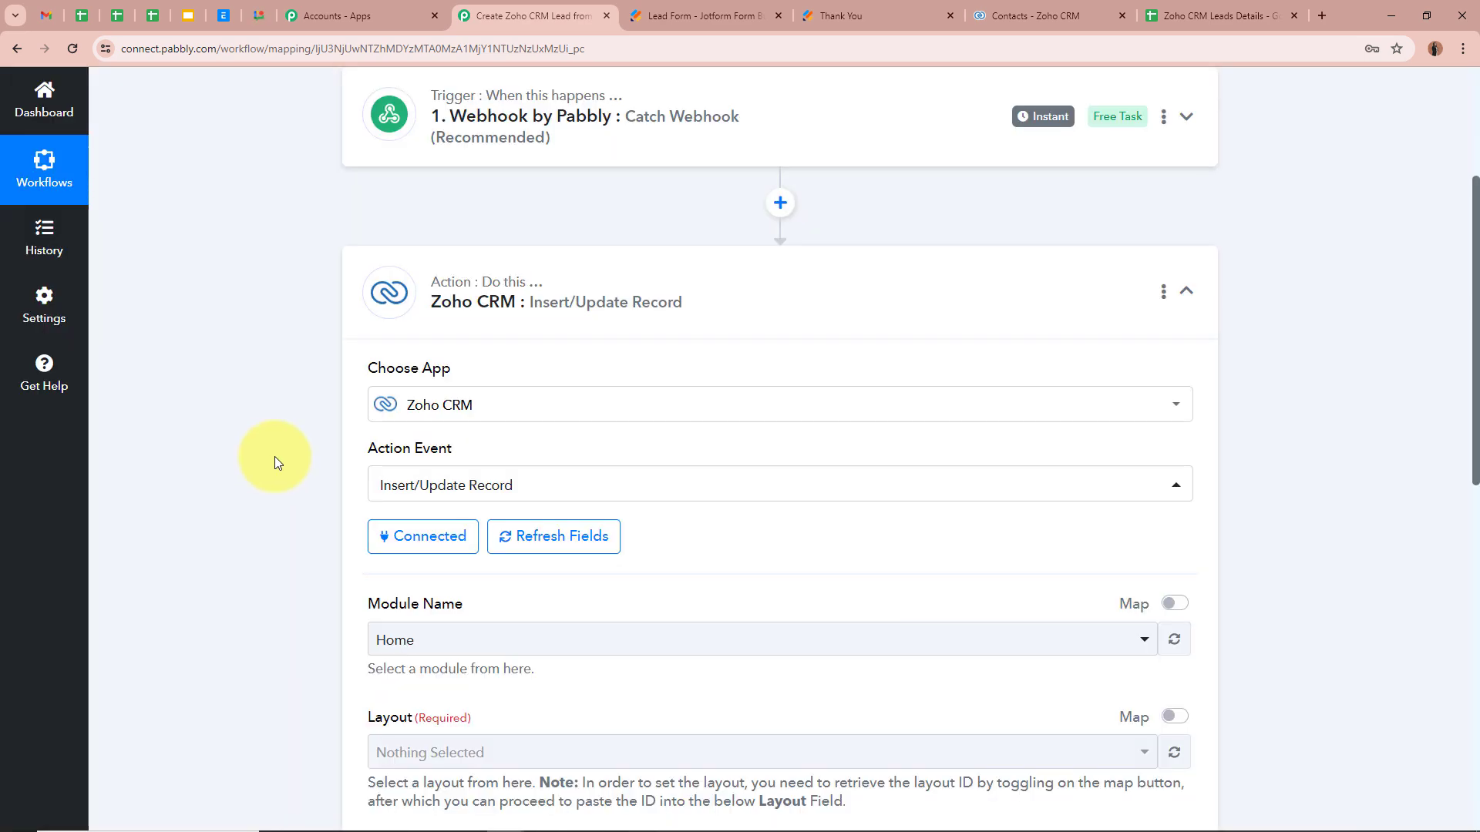
{"action": "scroll", "coordinate": [285, 458], "scroll_direction": "down", "scroll_amount": 4}
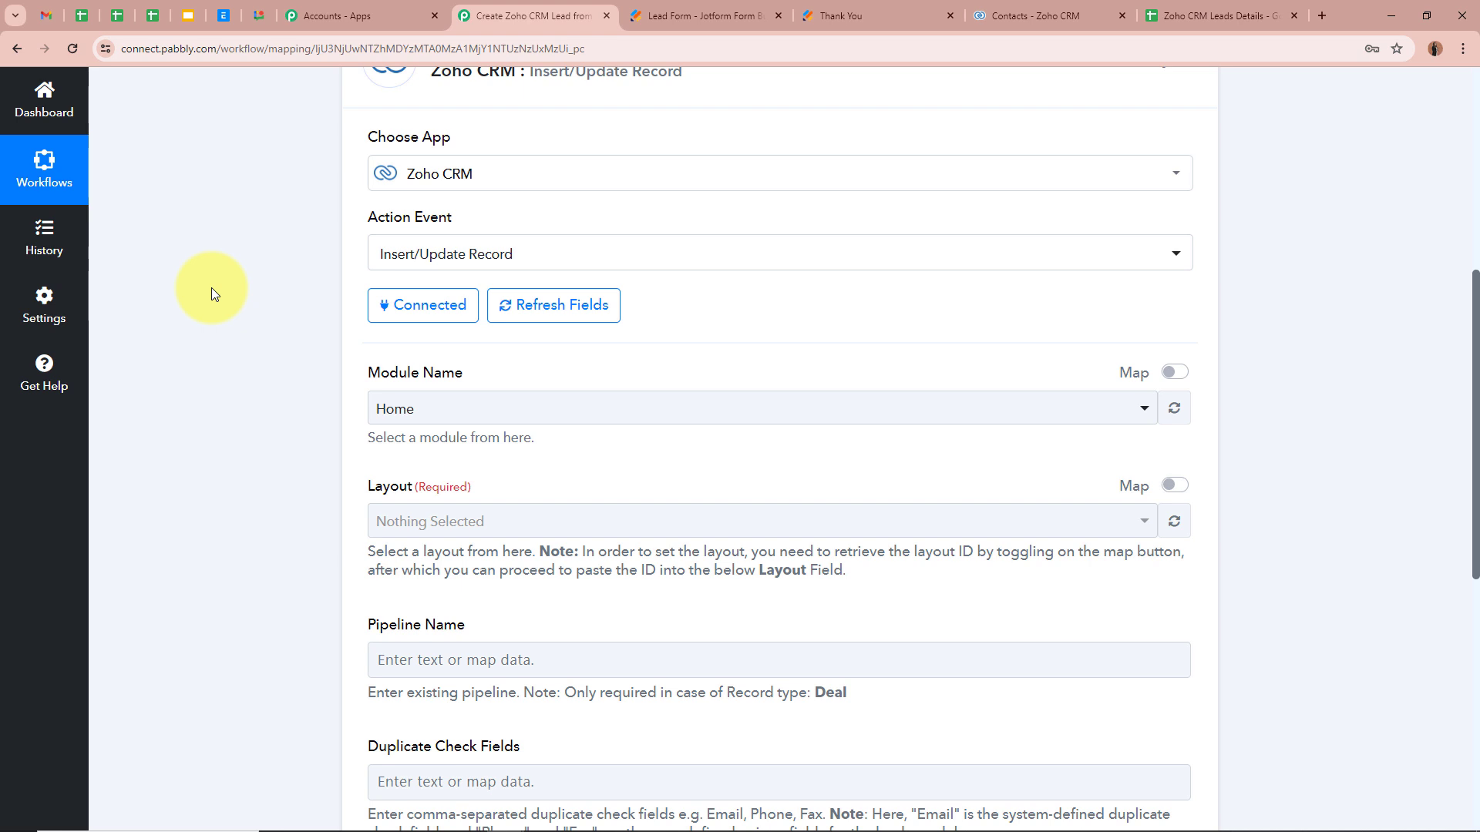
{"action": "scroll", "coordinate": [211, 288], "scroll_direction": "down", "scroll_amount": 1}
{"action": "left_click", "coordinate": [585, 261]}
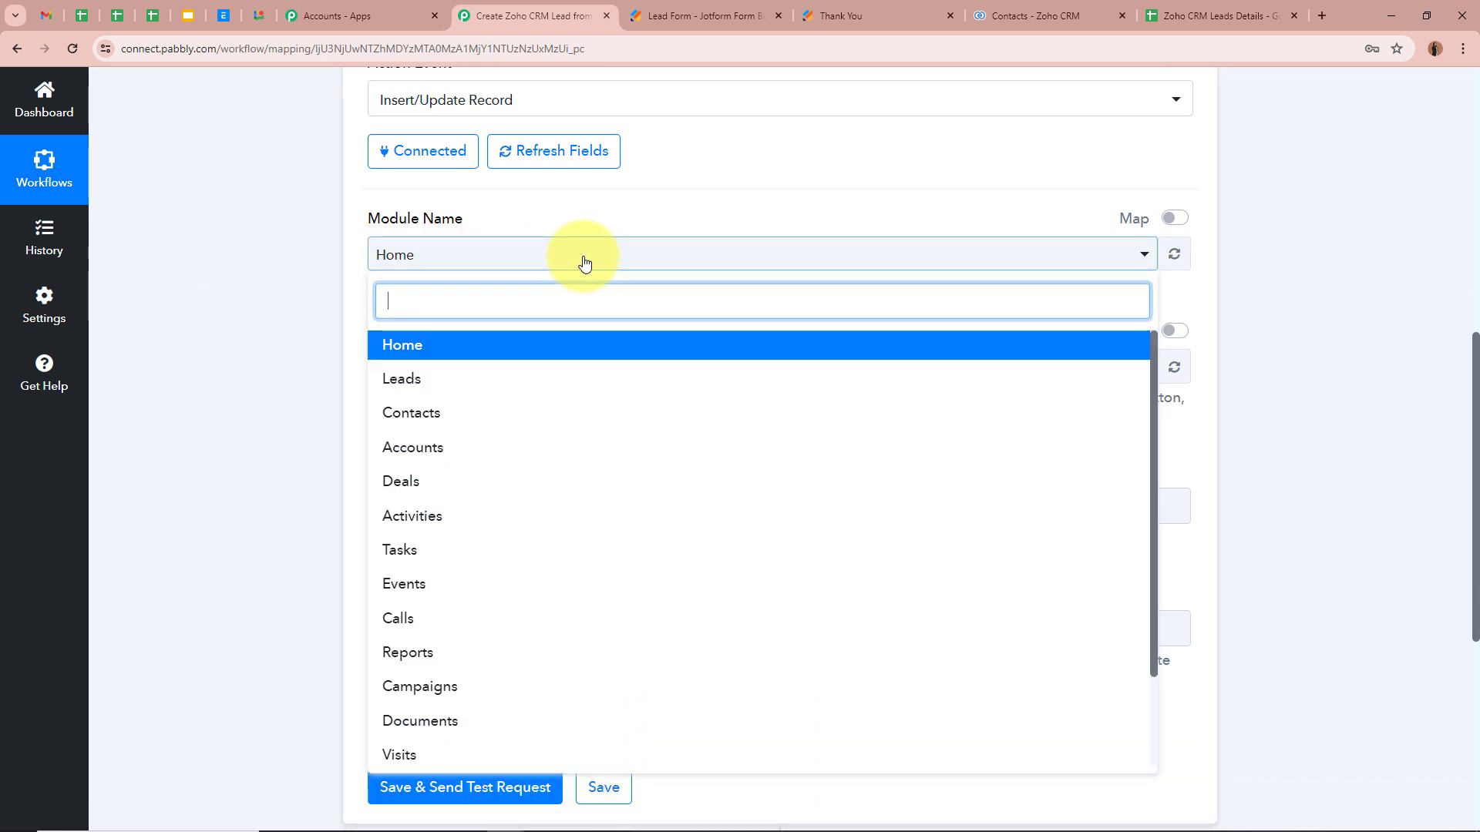
{"action": "left_click", "coordinate": [429, 415]}
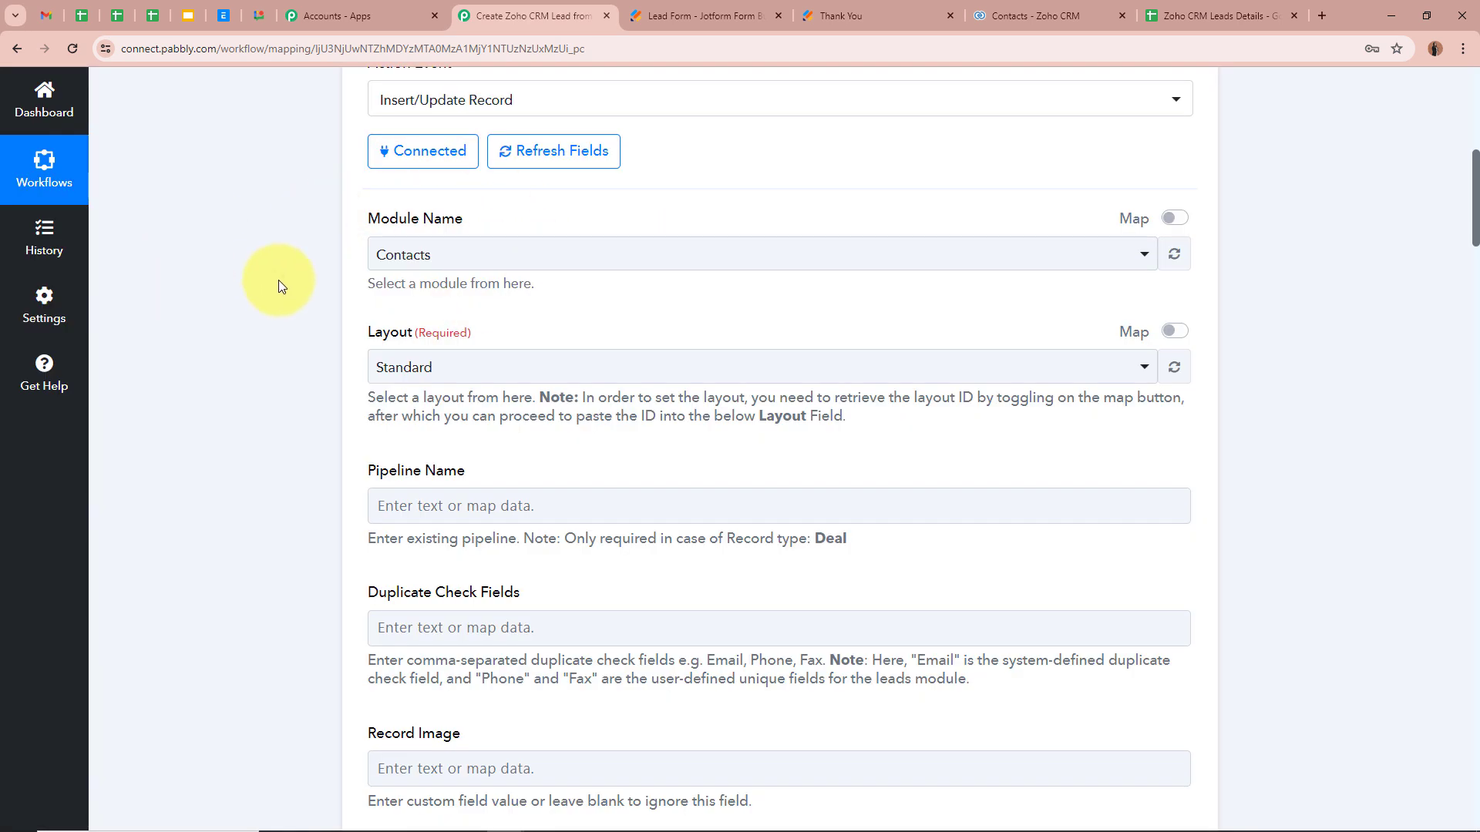
{"action": "scroll", "coordinate": [289, 266], "scroll_direction": "down", "scroll_amount": 1}
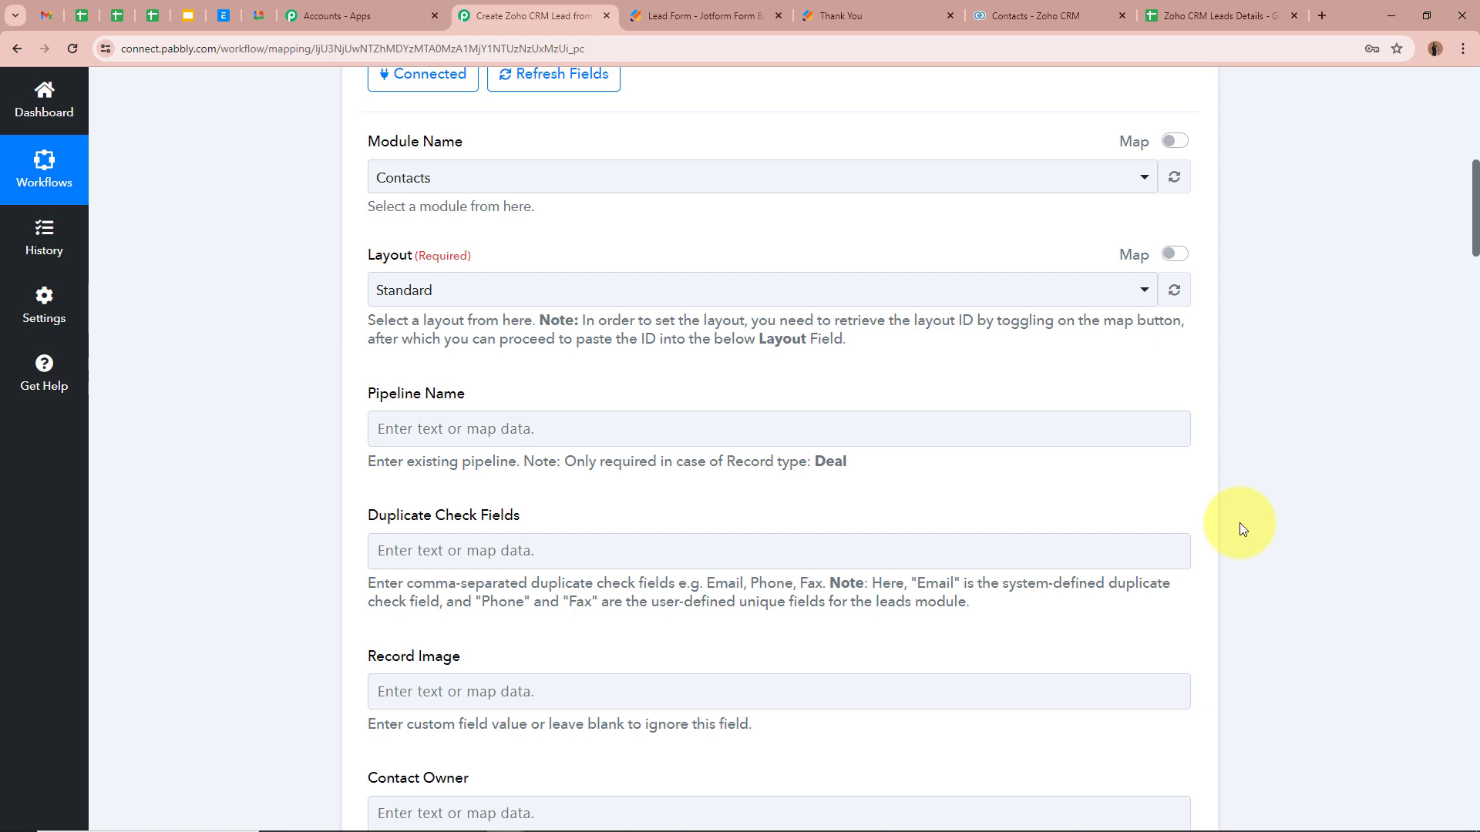
{"action": "scroll", "coordinate": [1239, 528], "scroll_direction": "up", "scroll_amount": 4}
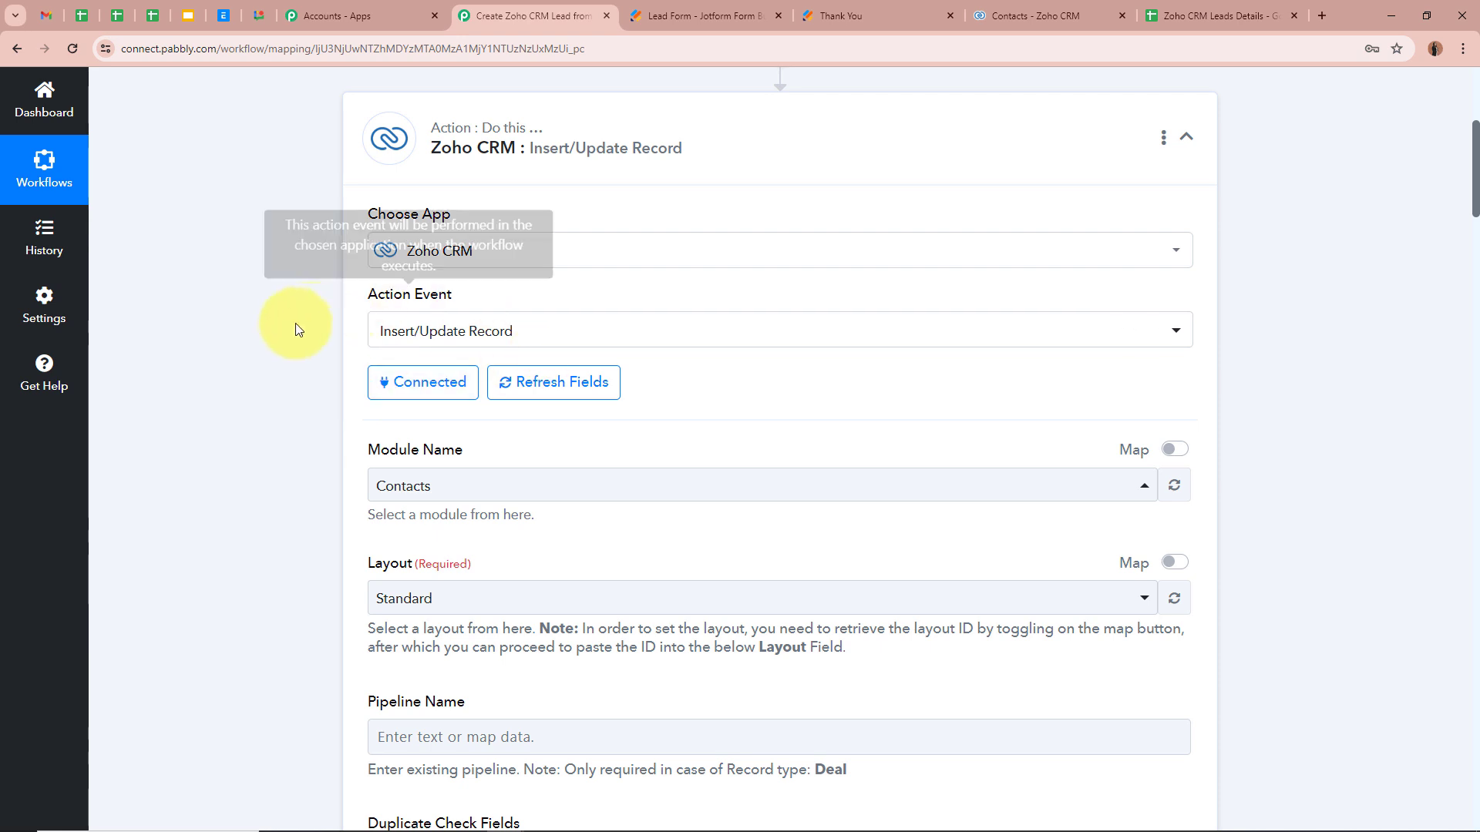
{"action": "scroll", "coordinate": [305, 493], "scroll_direction": "down", "scroll_amount": 4}
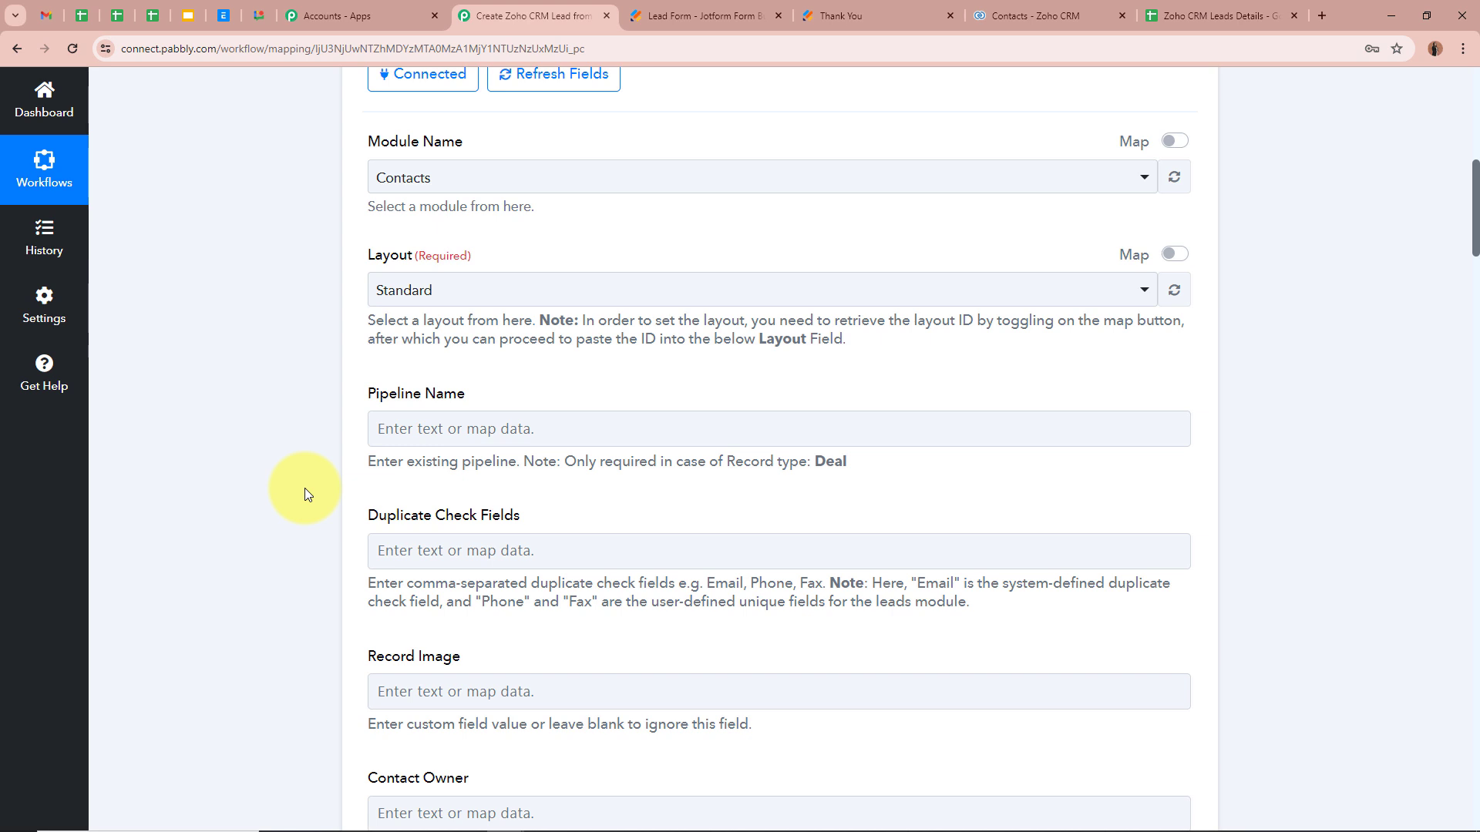
{"action": "scroll", "coordinate": [306, 493], "scroll_direction": "up", "scroll_amount": 1}
{"action": "scroll", "coordinate": [308, 487], "scroll_direction": "down", "scroll_amount": 1}
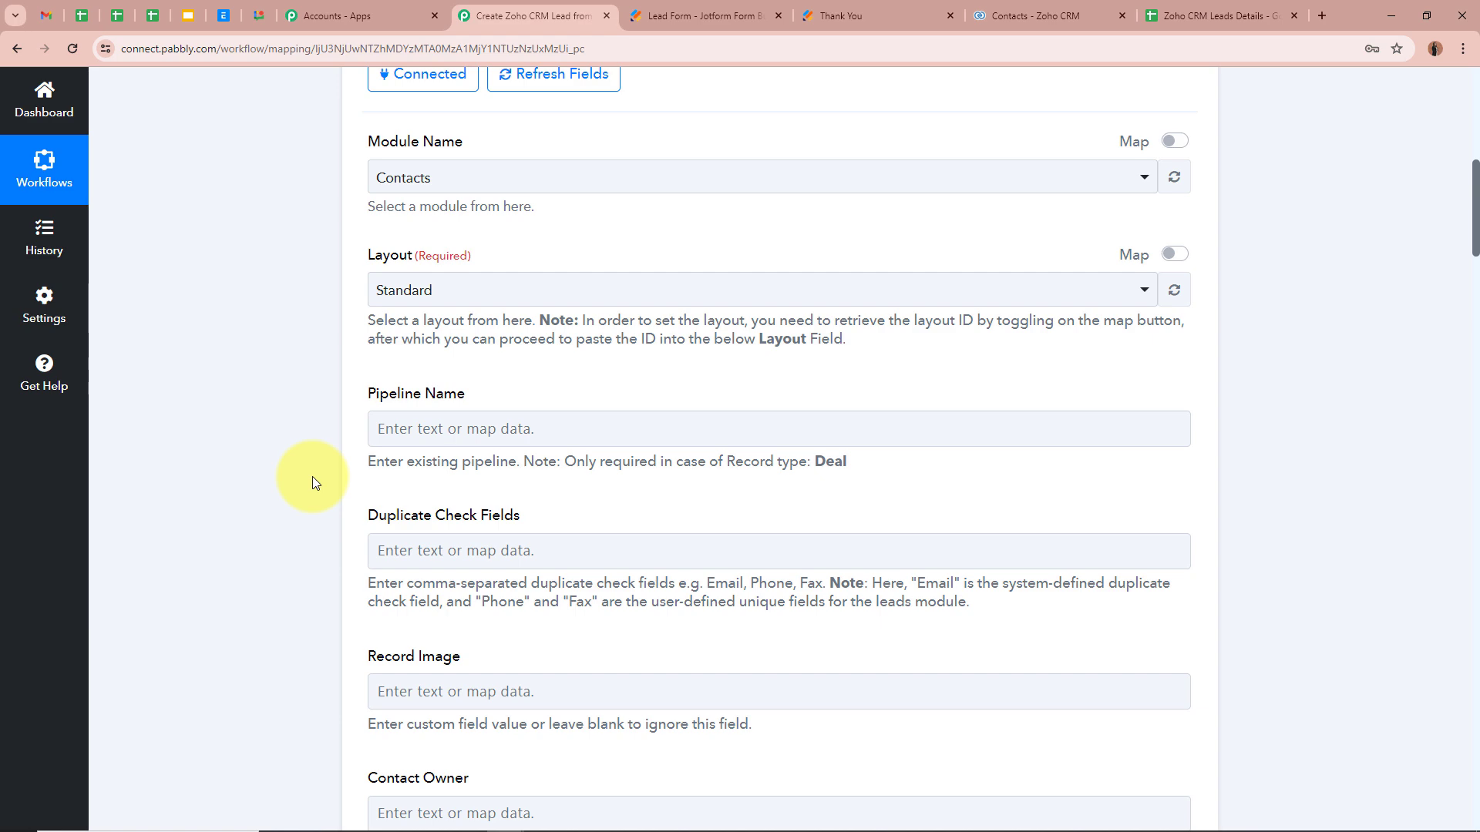
{"action": "scroll", "coordinate": [312, 483], "scroll_direction": "up", "scroll_amount": 5}
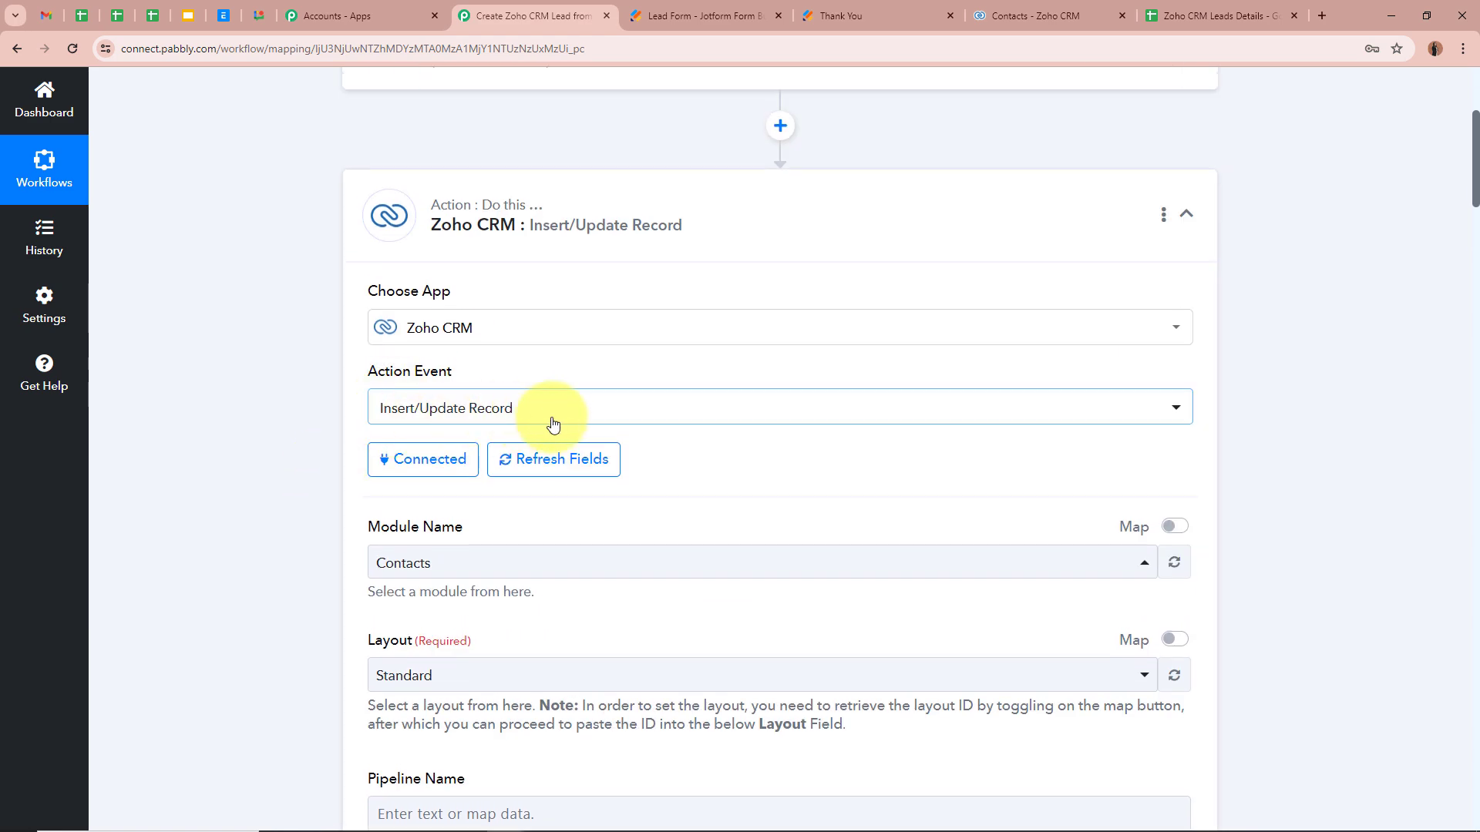
{"action": "scroll", "coordinate": [241, 551], "scroll_direction": "down", "scroll_amount": 6}
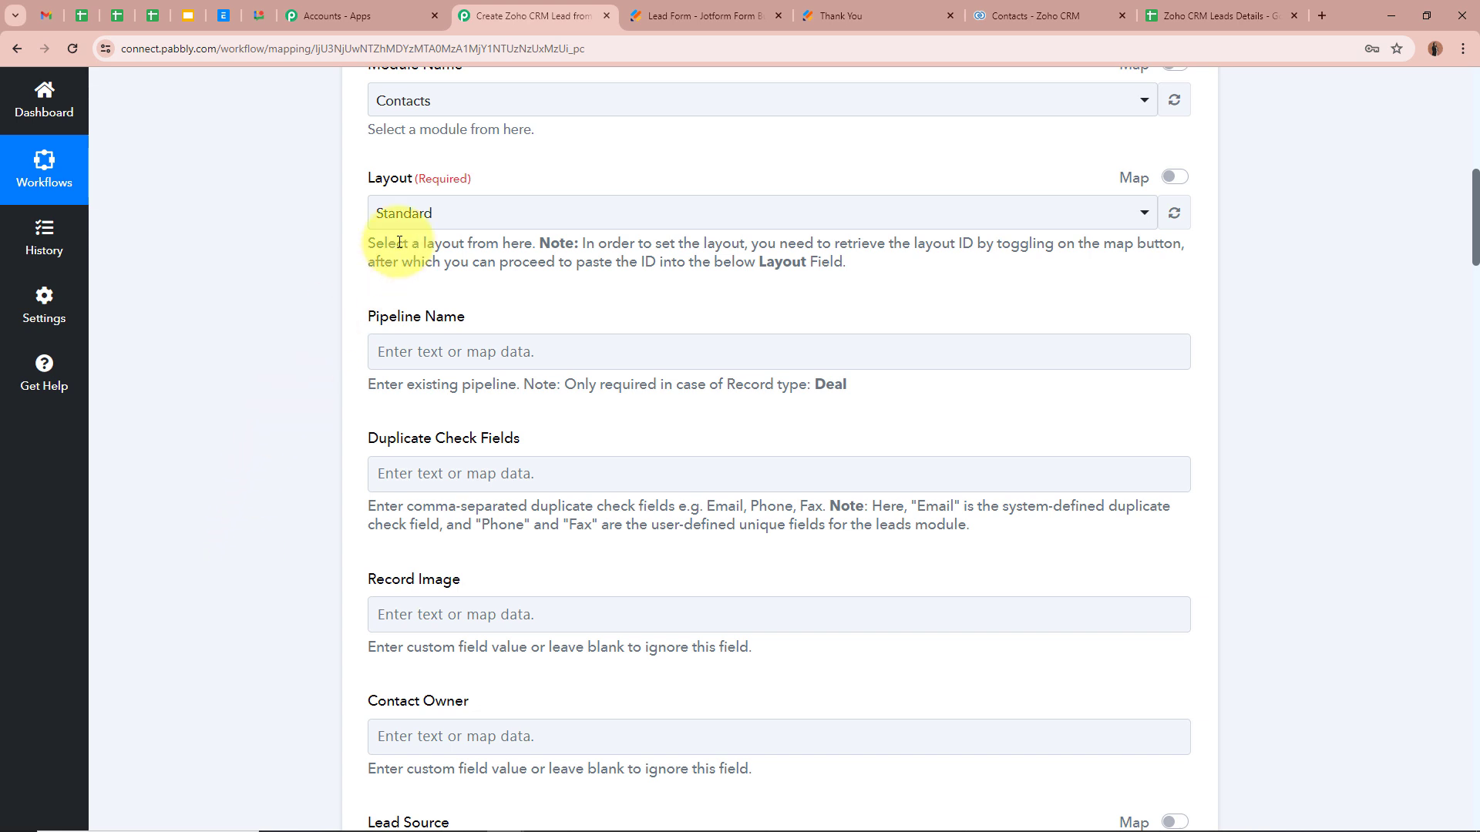
{"action": "left_click", "coordinate": [478, 215]}
{"action": "left_click", "coordinate": [473, 309]}
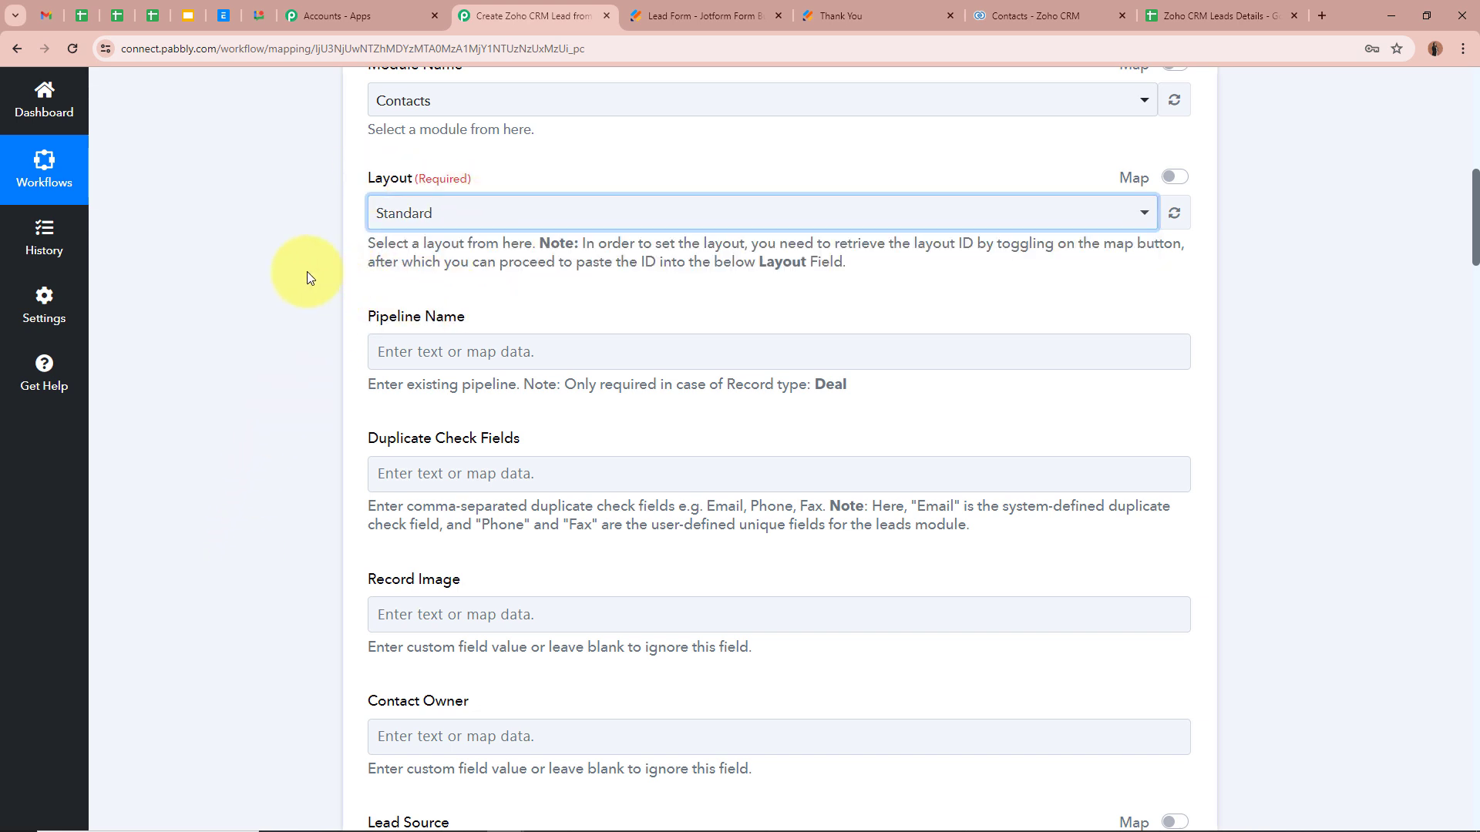
{"action": "scroll", "coordinate": [306, 271], "scroll_direction": "down", "scroll_amount": 1}
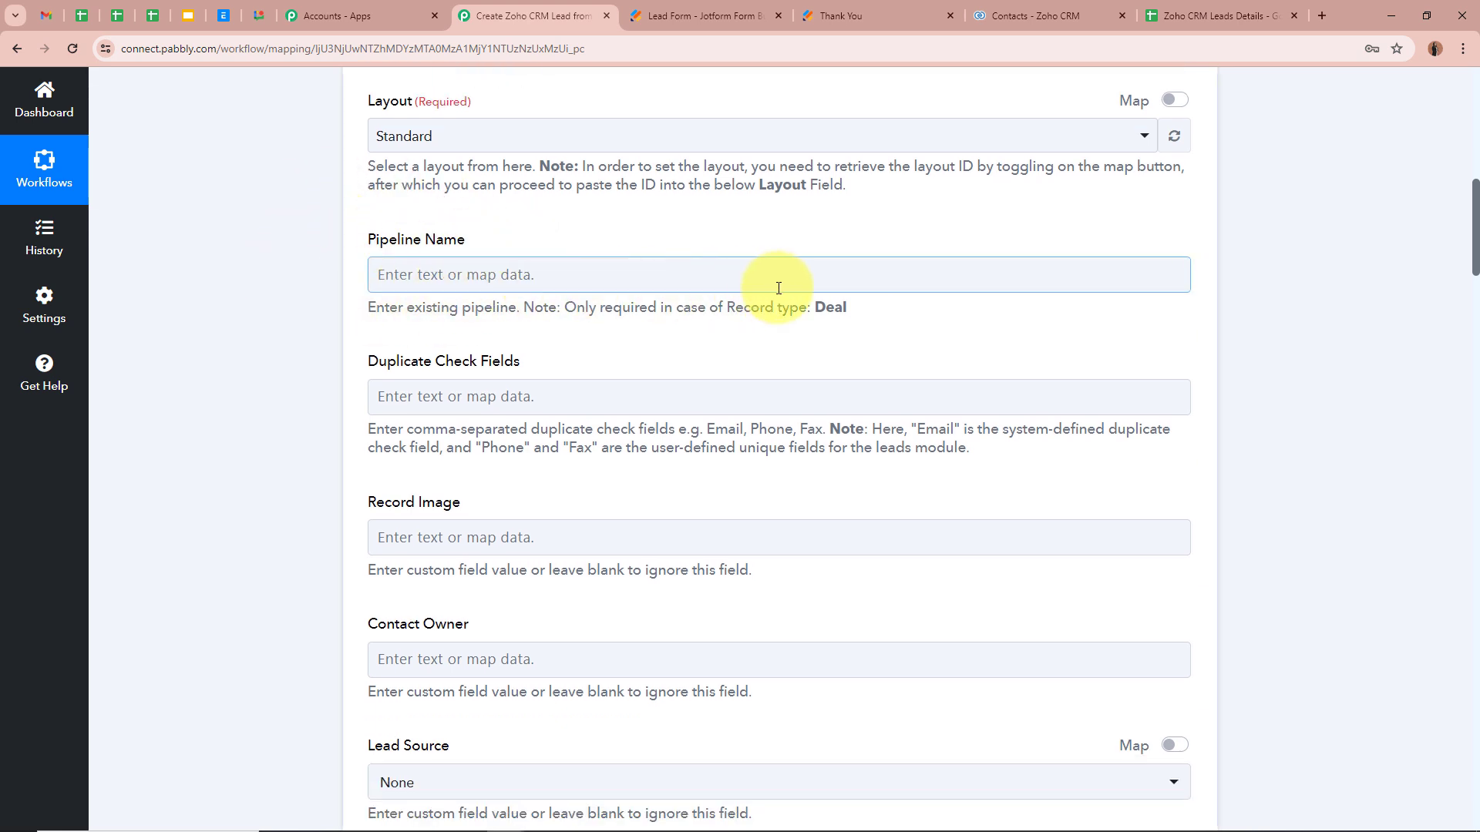
{"action": "left_click_drag", "start_coordinate": [817, 311], "coordinate": [925, 318]}
{"action": "left_click", "coordinate": [925, 318]}
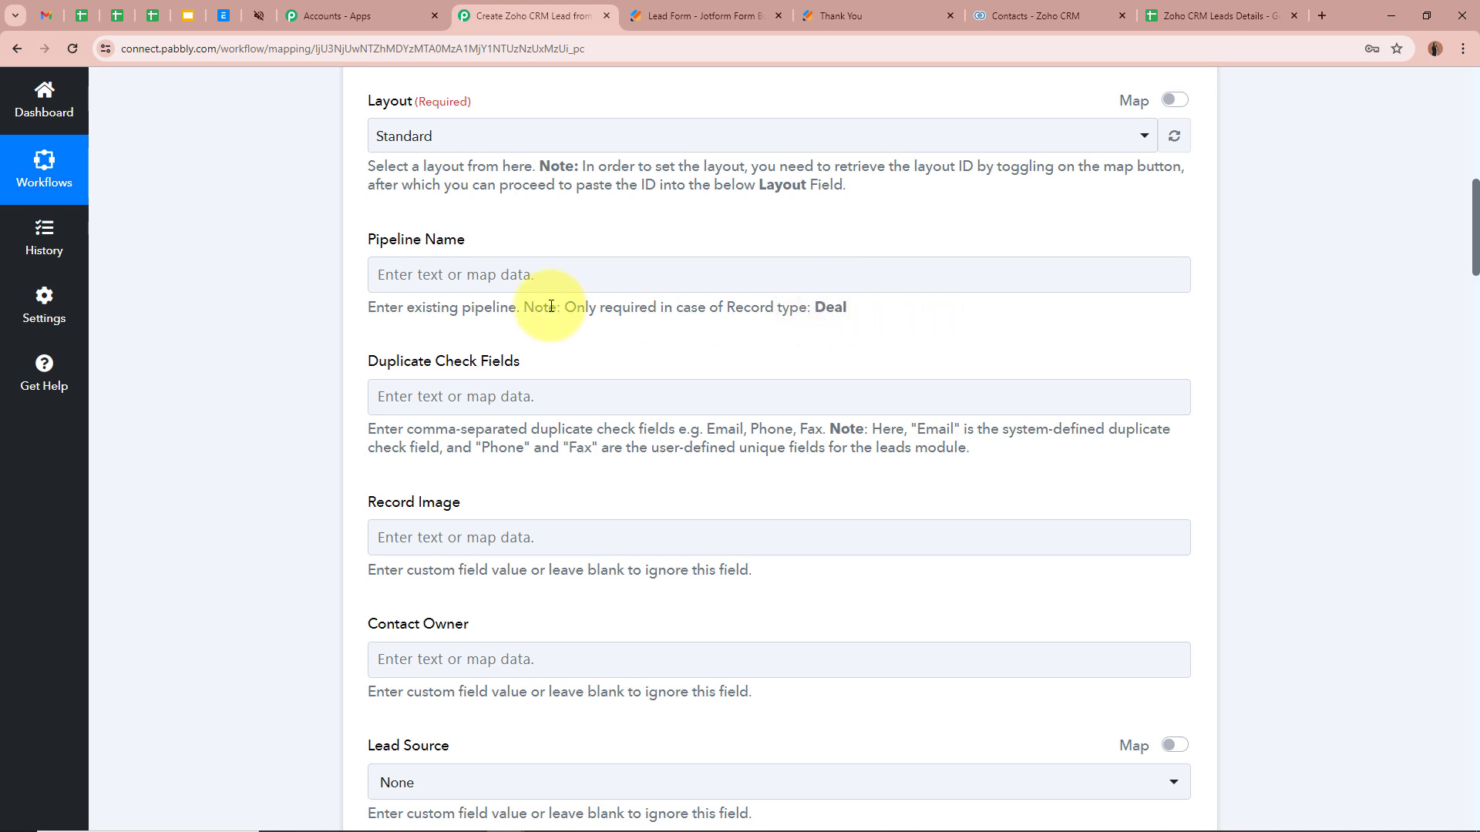
{"action": "scroll", "coordinate": [190, 330], "scroll_direction": "down", "scroll_amount": 1}
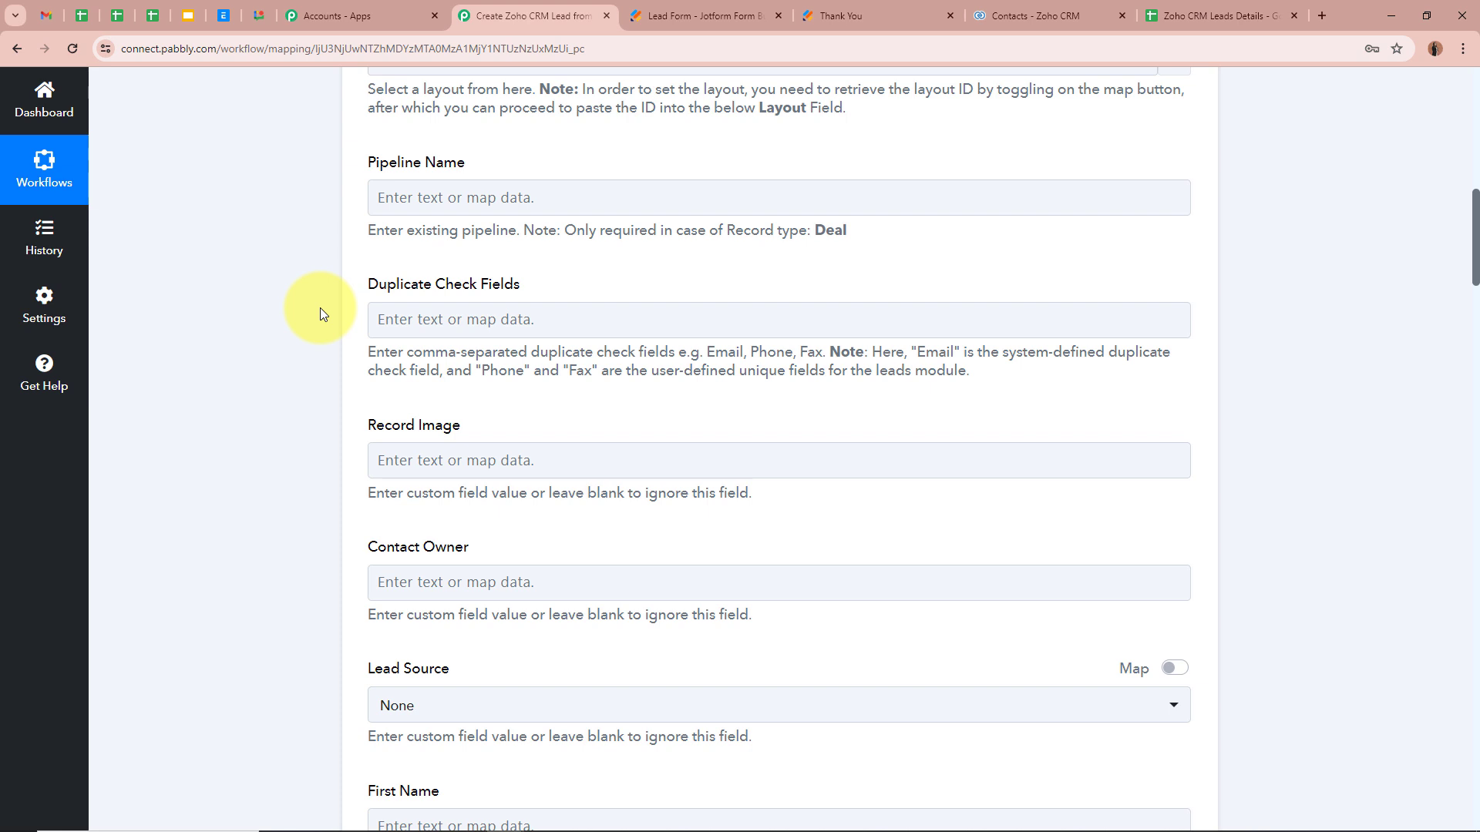
Step: Copy 'Email' from the help note and paste it into Duplicate Check Fields
{"action": "left_click", "coordinate": [449, 320]}
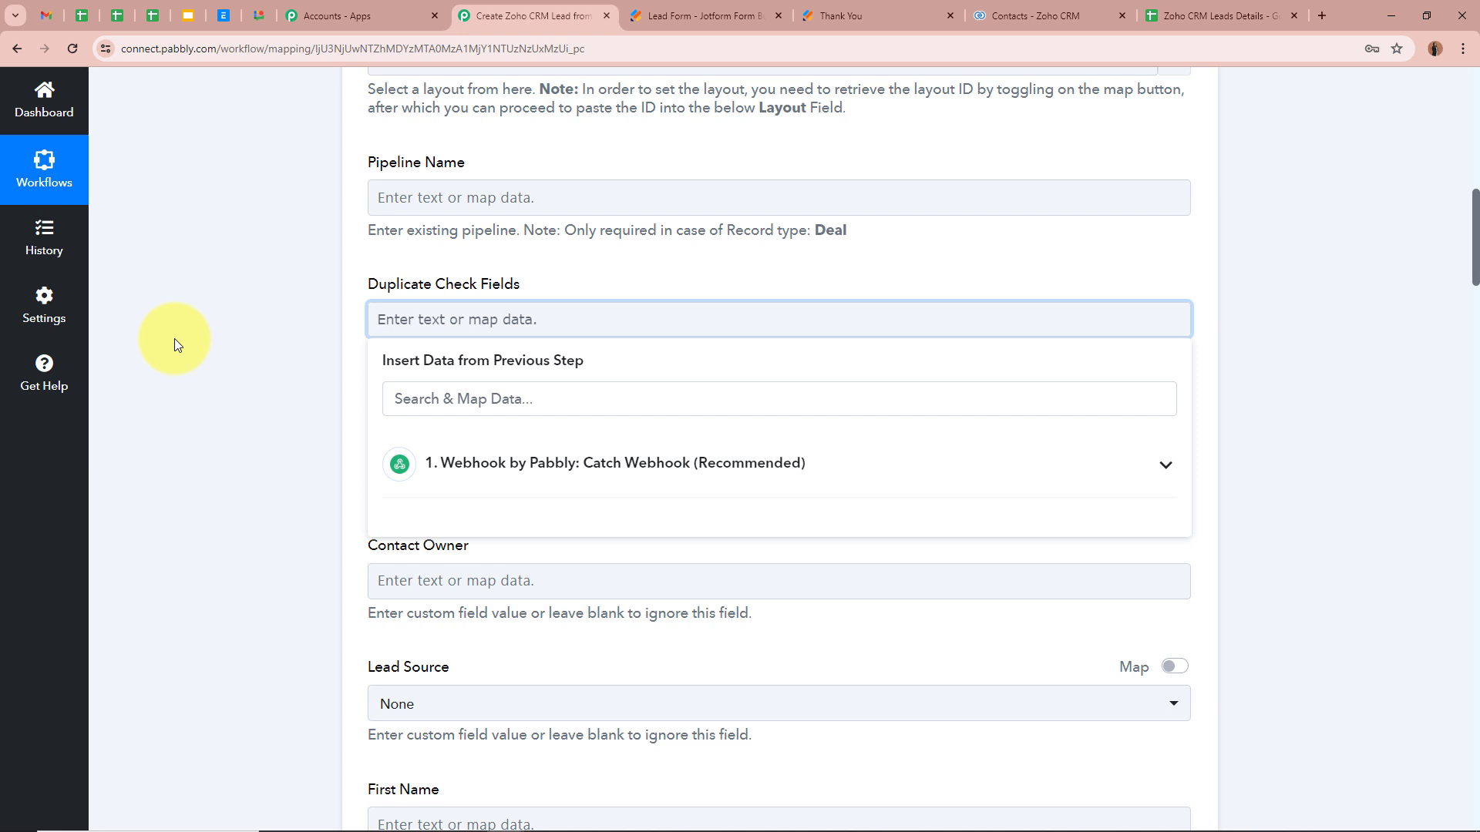
{"action": "left_click", "coordinate": [205, 331]}
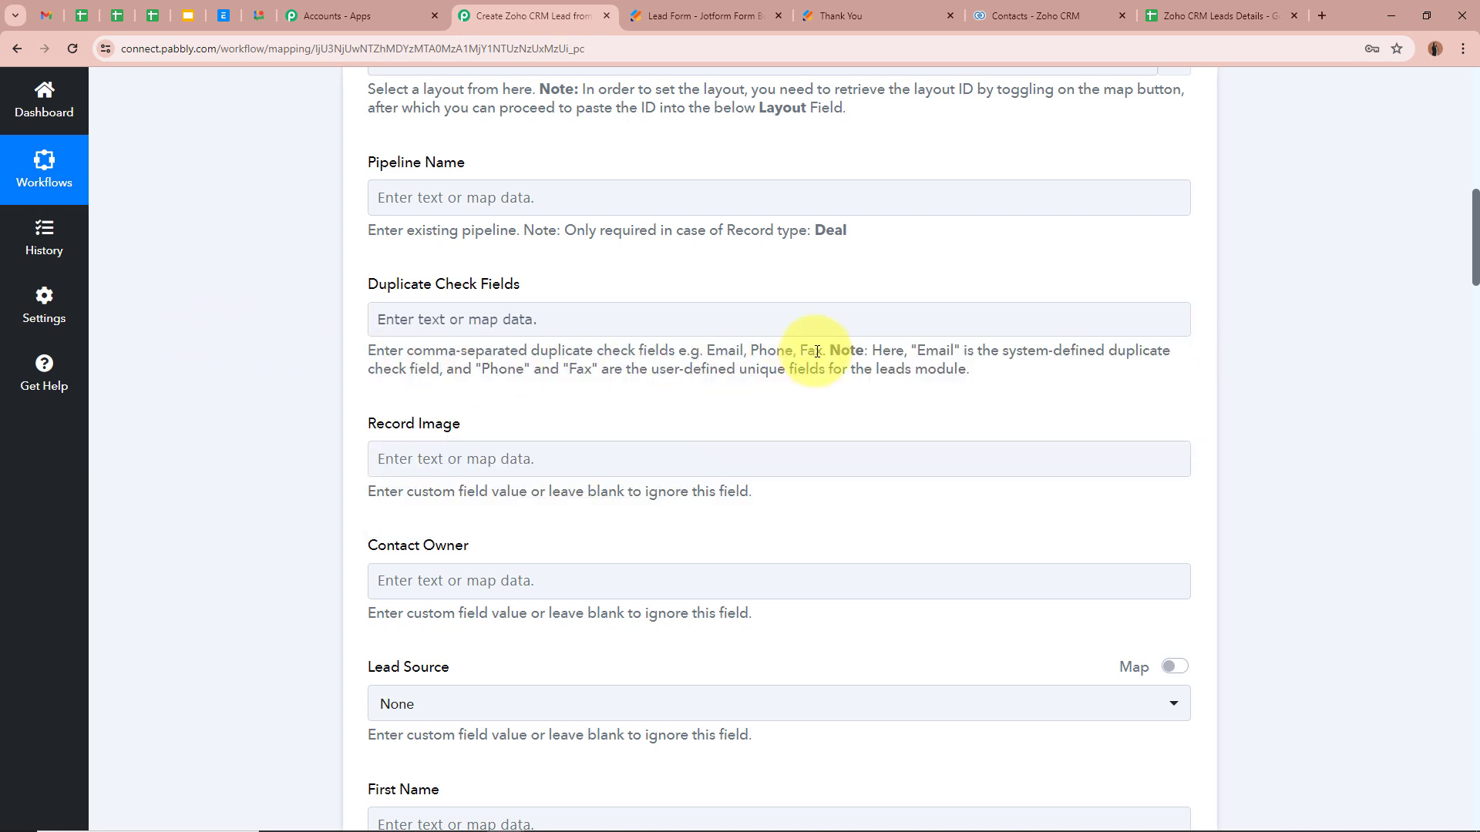
{"action": "double_click", "coordinate": [915, 353]}
{"action": "left_click", "coordinate": [206, 363]}
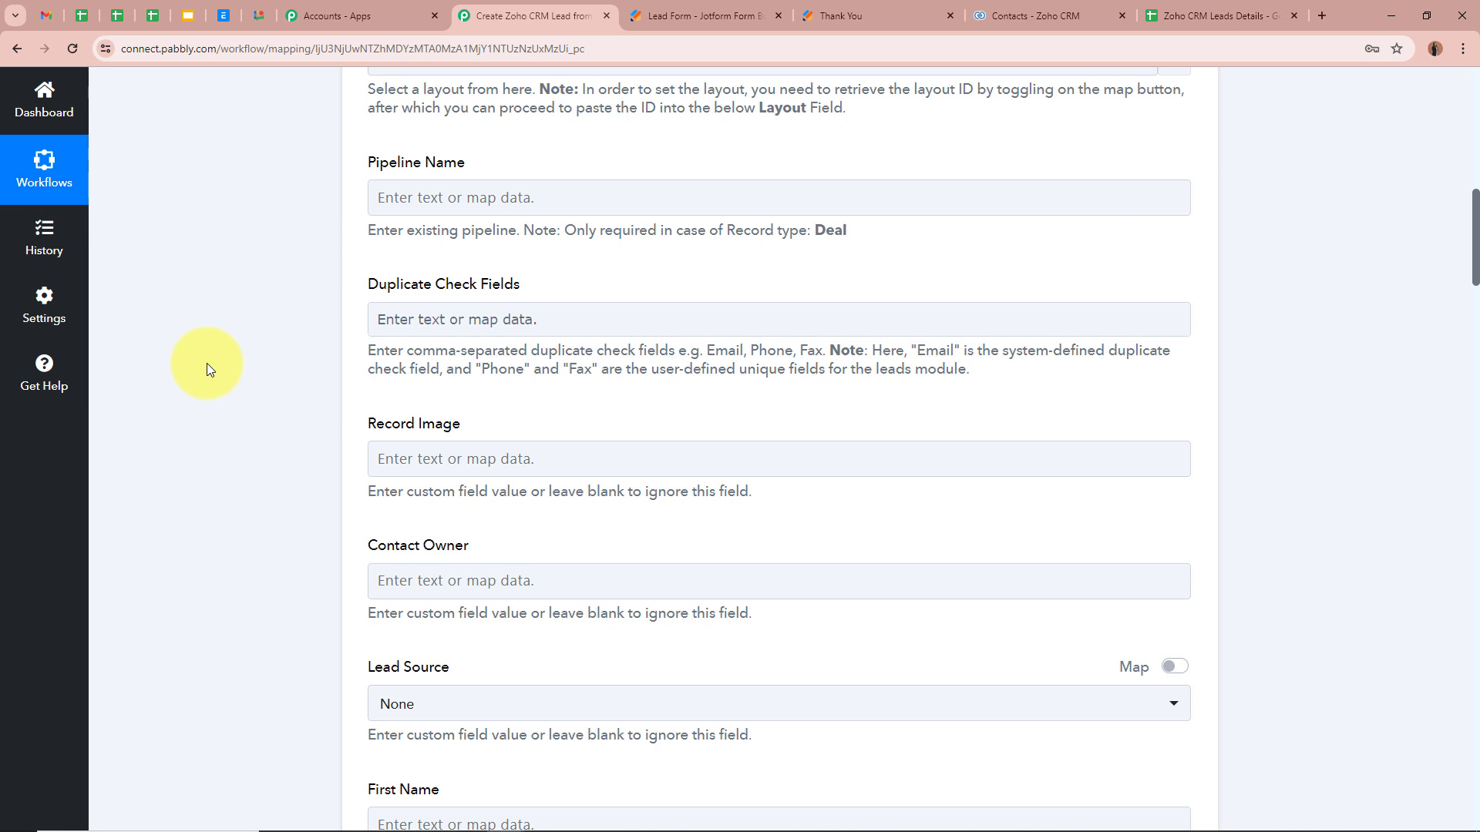
{"action": "left_click", "coordinate": [461, 319]}
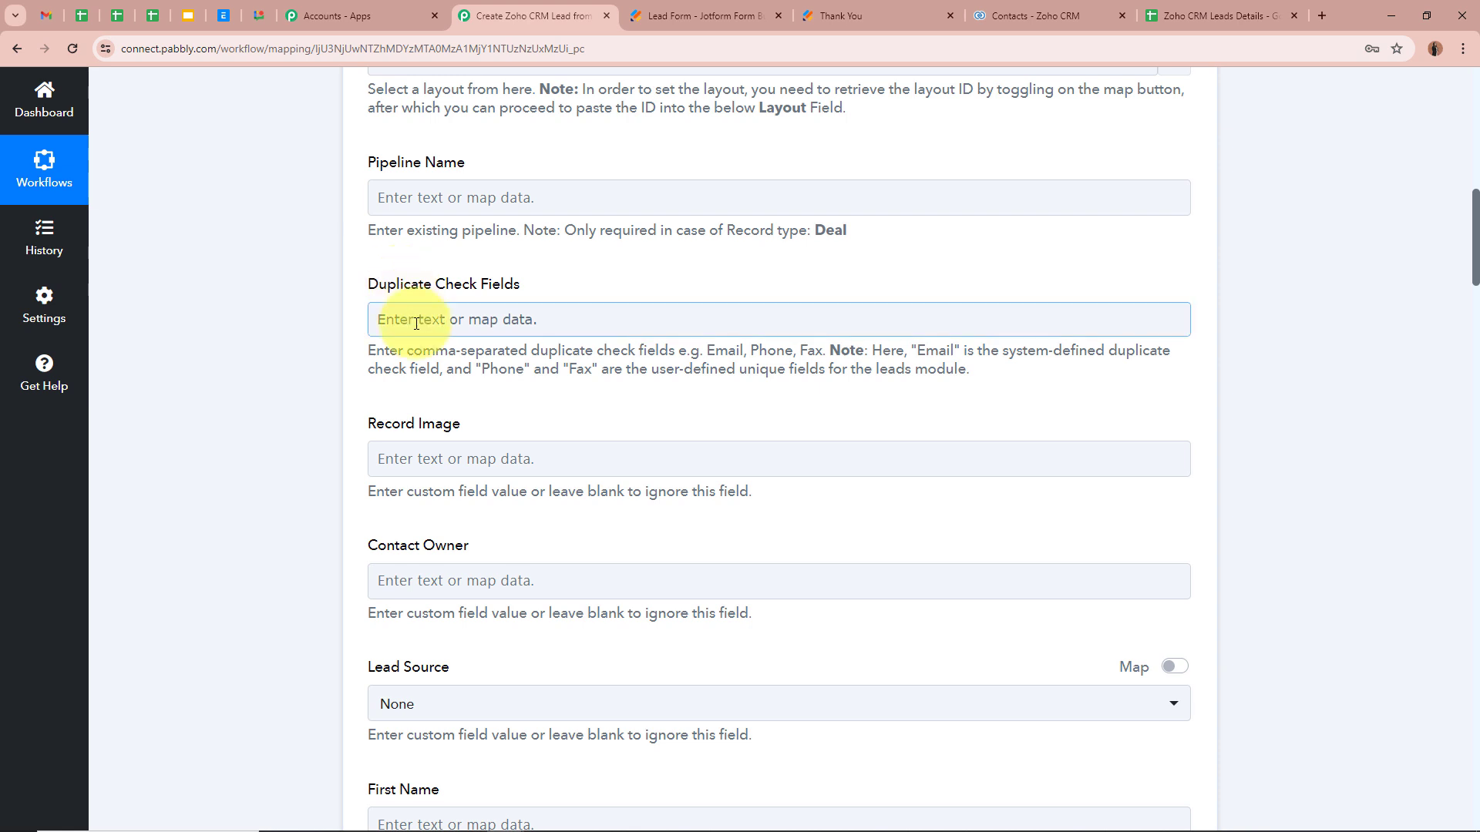
{"action": "left_click_drag", "start_coordinate": [917, 351], "coordinate": [957, 351]}
{"action": "key", "text": "ctrl+c"}
{"action": "left_click", "coordinate": [677, 321]}
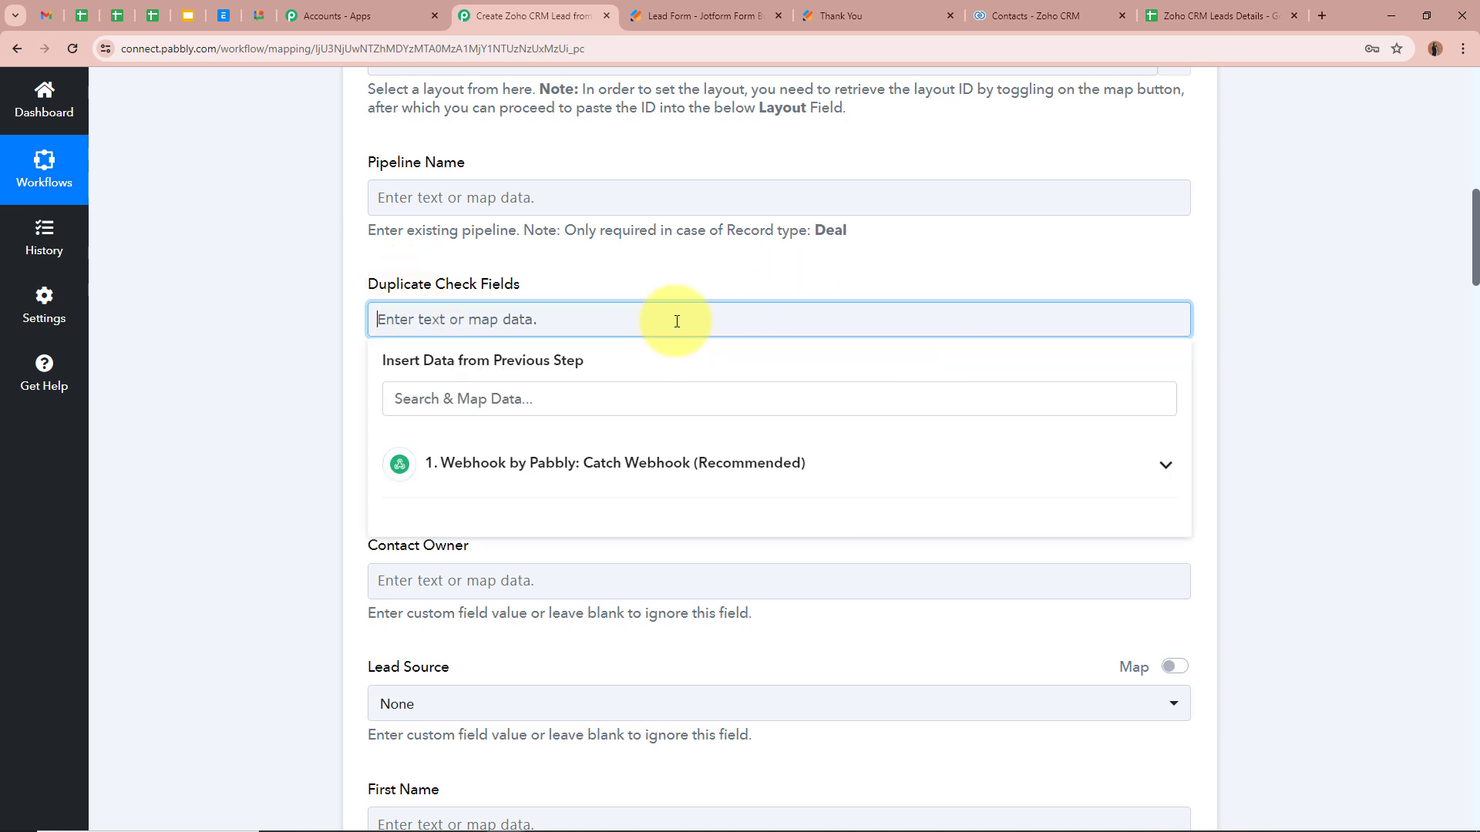
{"action": "key", "text": "ctrl+v"}
{"action": "left_click", "coordinate": [301, 289]}
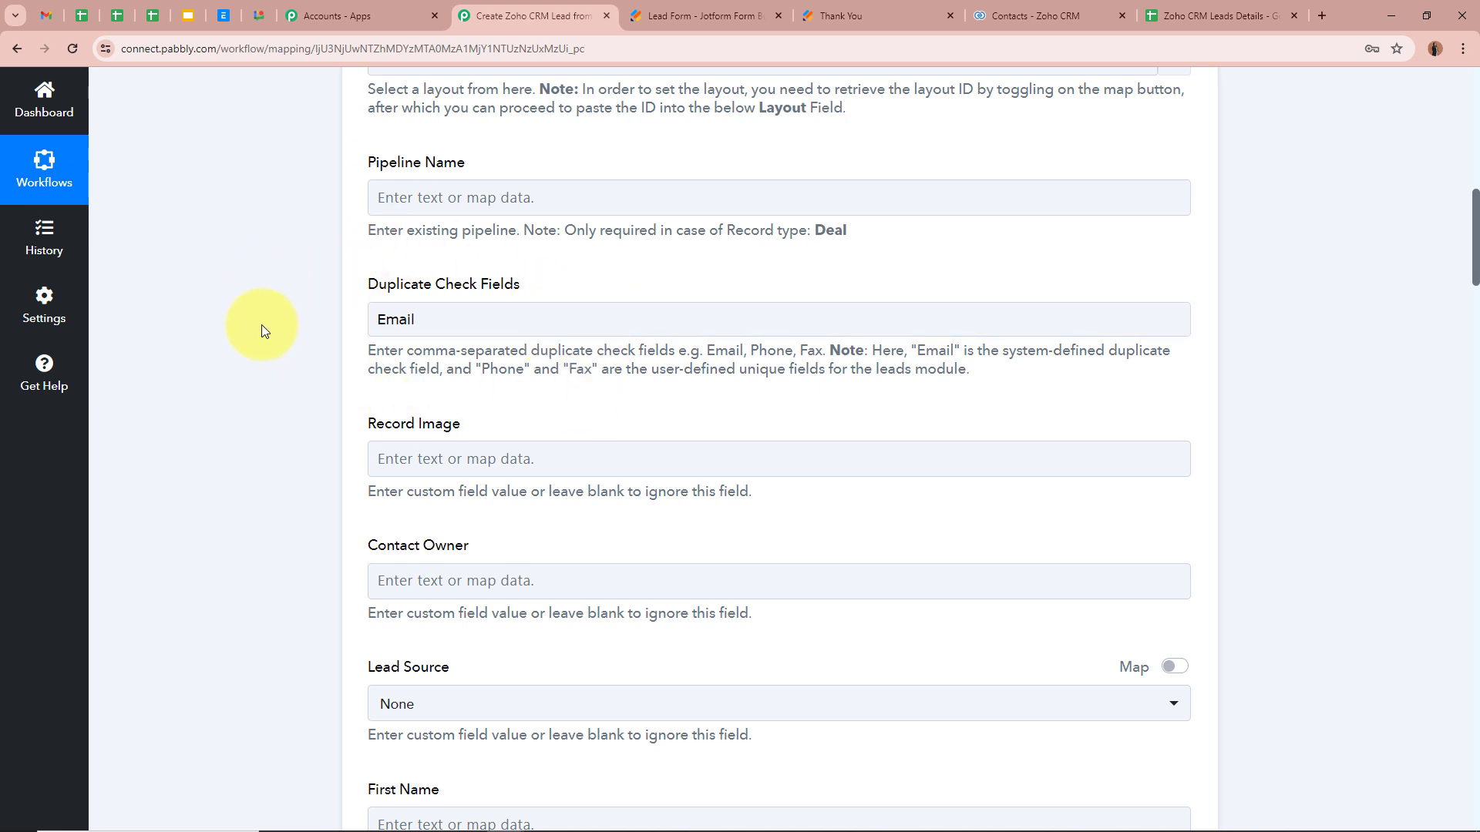
{"action": "scroll", "coordinate": [260, 325], "scroll_direction": "down", "scroll_amount": 2}
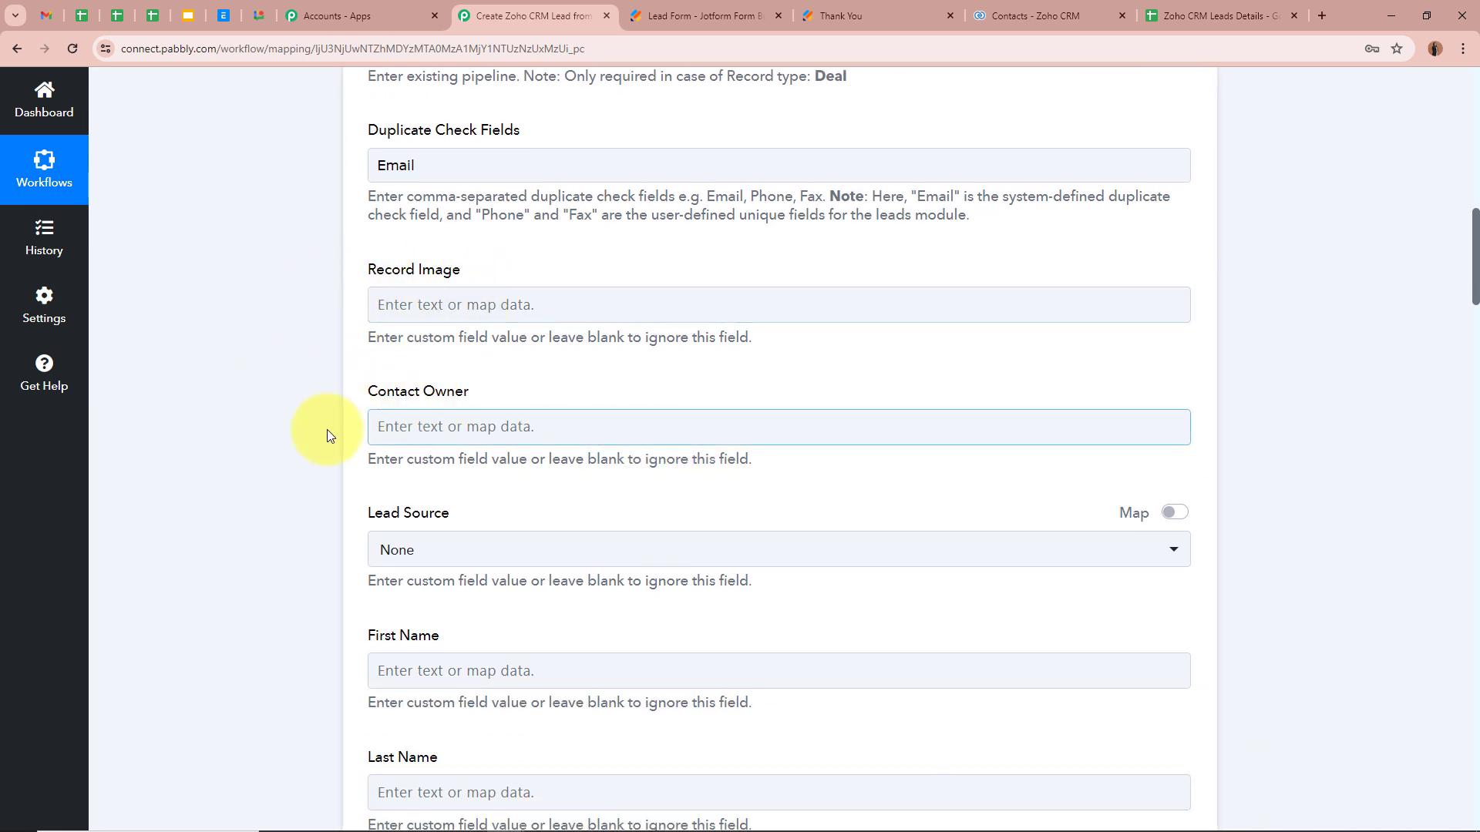
Step: Keep the Lead Source dropdown set to None
{"action": "scroll", "coordinate": [331, 409], "scroll_direction": "down", "scroll_amount": 2}
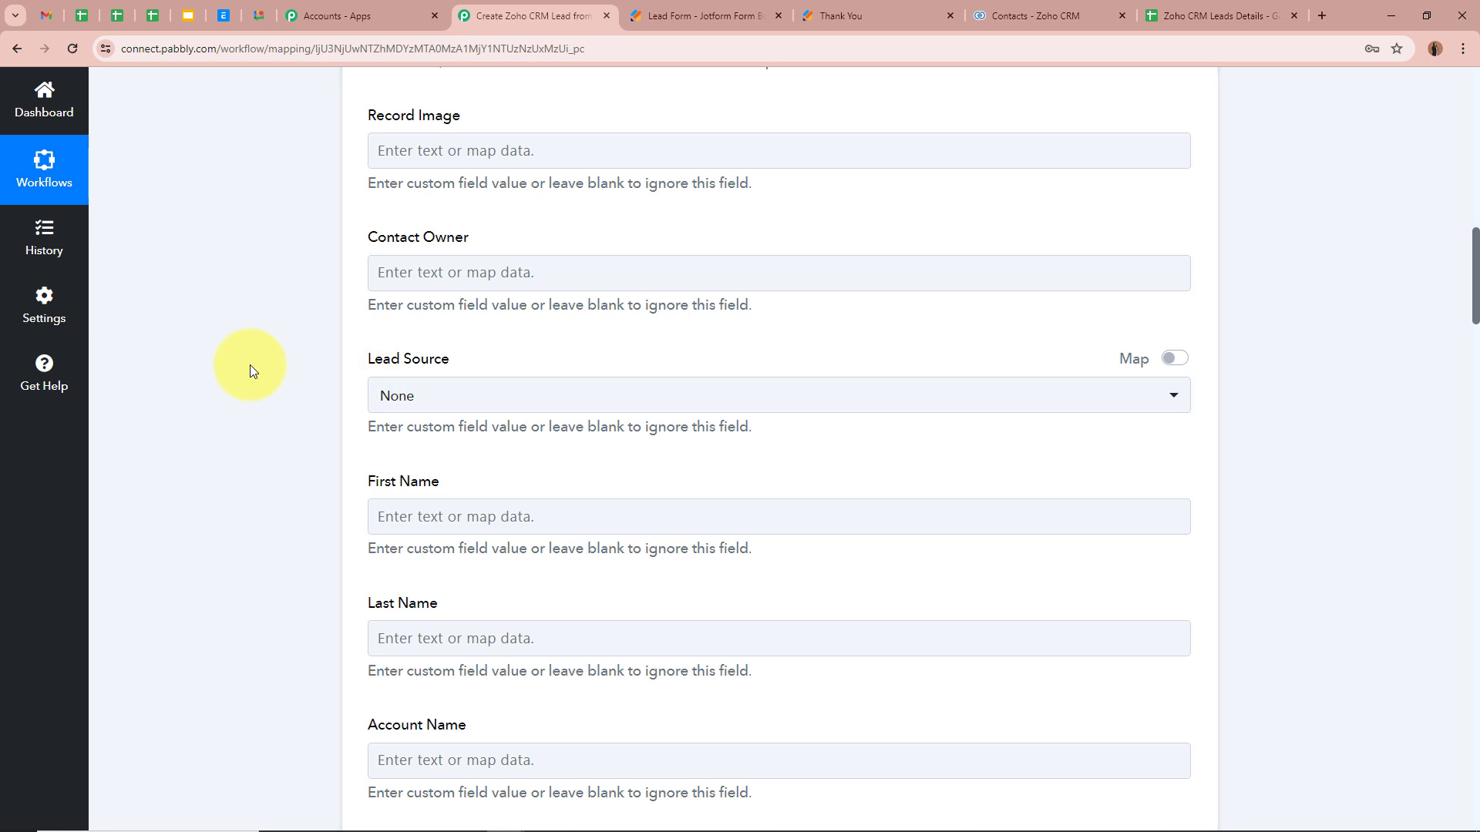
{"action": "scroll", "coordinate": [249, 364], "scroll_direction": "down", "scroll_amount": 1}
{"action": "left_click", "coordinate": [493, 319]}
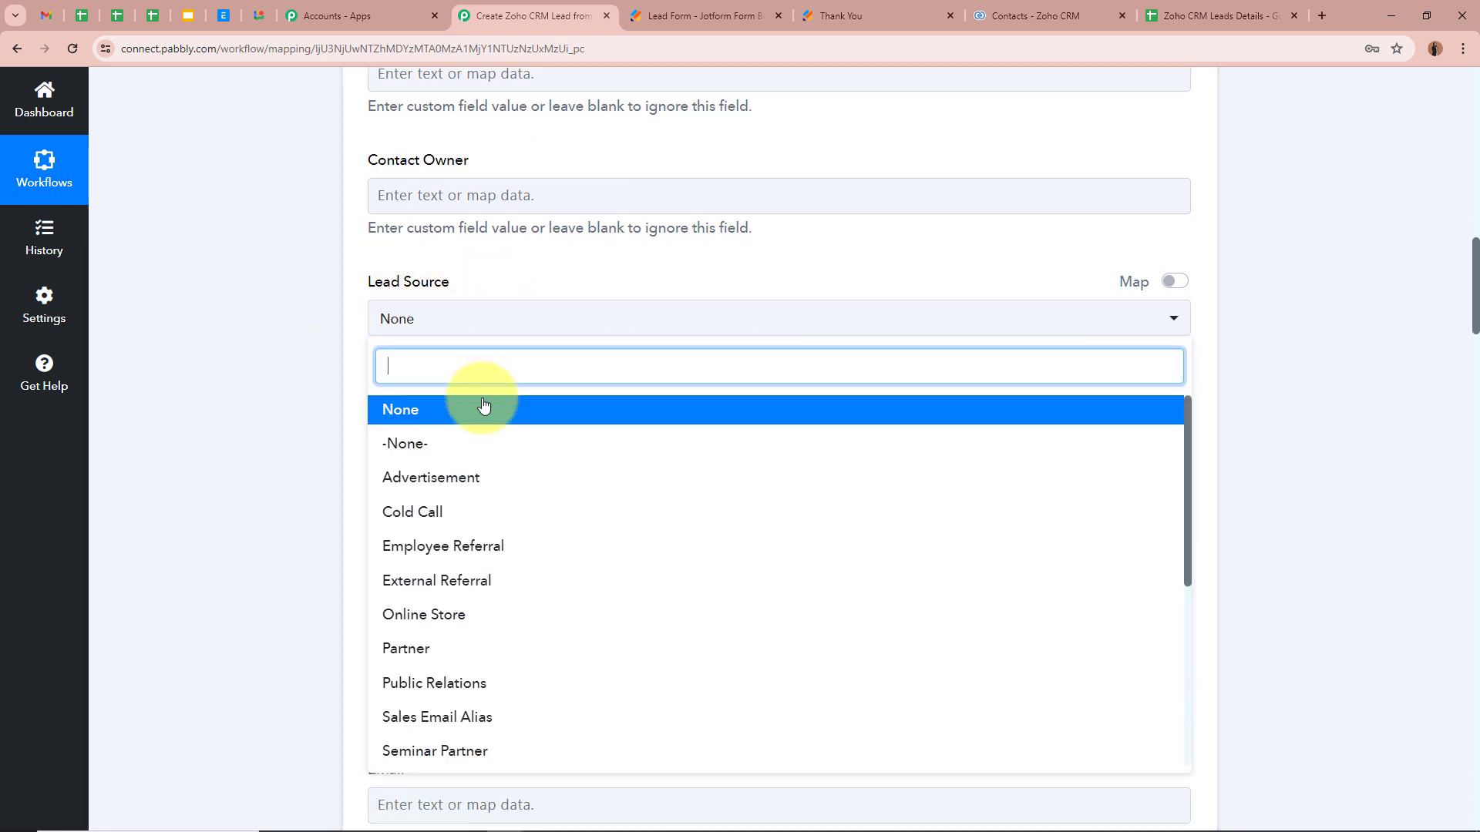
{"action": "scroll", "coordinate": [551, 680], "scroll_direction": "down", "scroll_amount": 4}
{"action": "scroll", "coordinate": [552, 680], "scroll_direction": "up", "scroll_amount": 4}
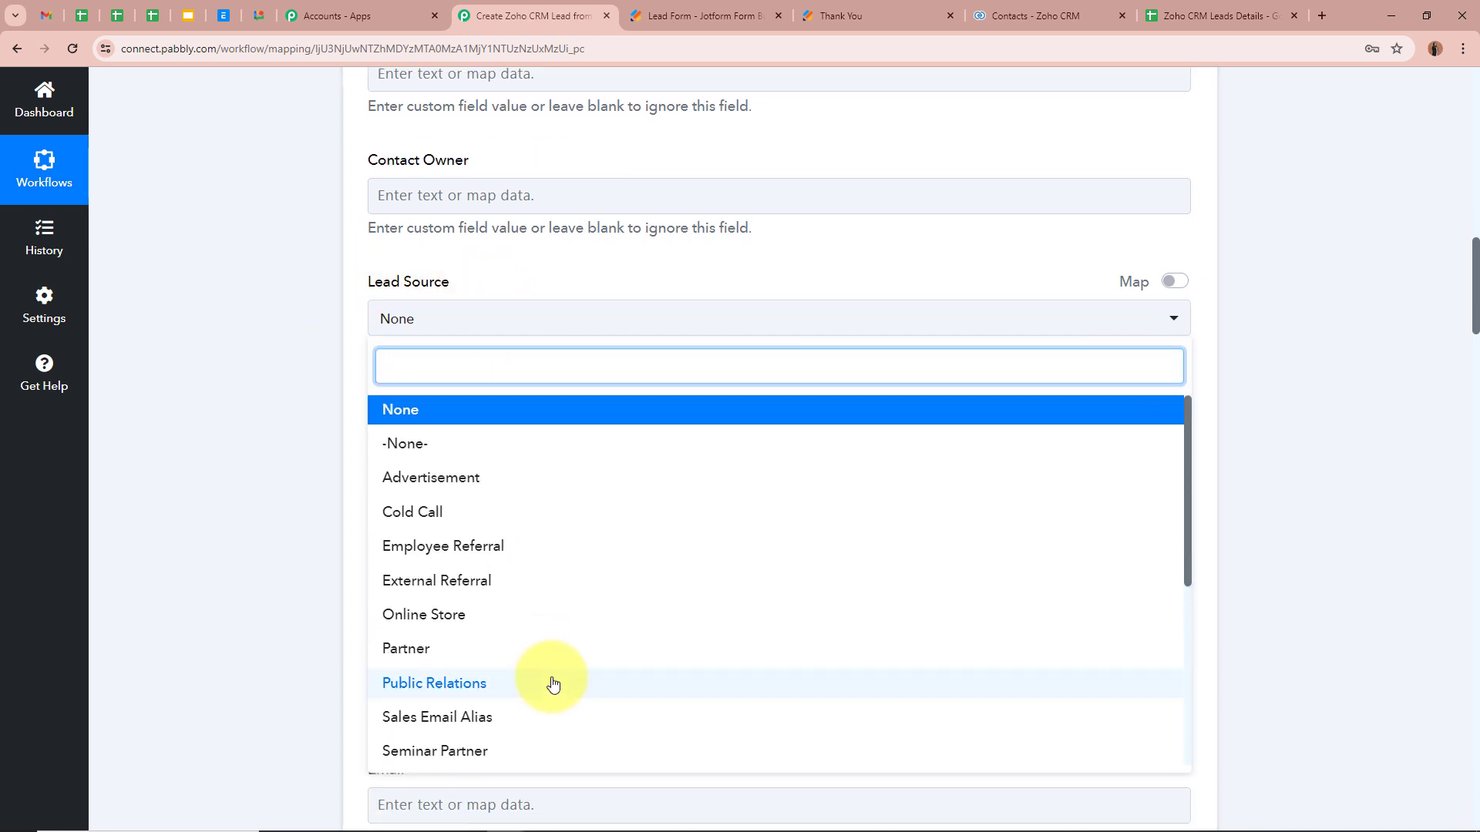
{"action": "left_click", "coordinate": [486, 416]}
{"action": "left_click", "coordinate": [254, 354]}
{"action": "scroll", "coordinate": [256, 351], "scroll_direction": "down", "scroll_amount": 3}
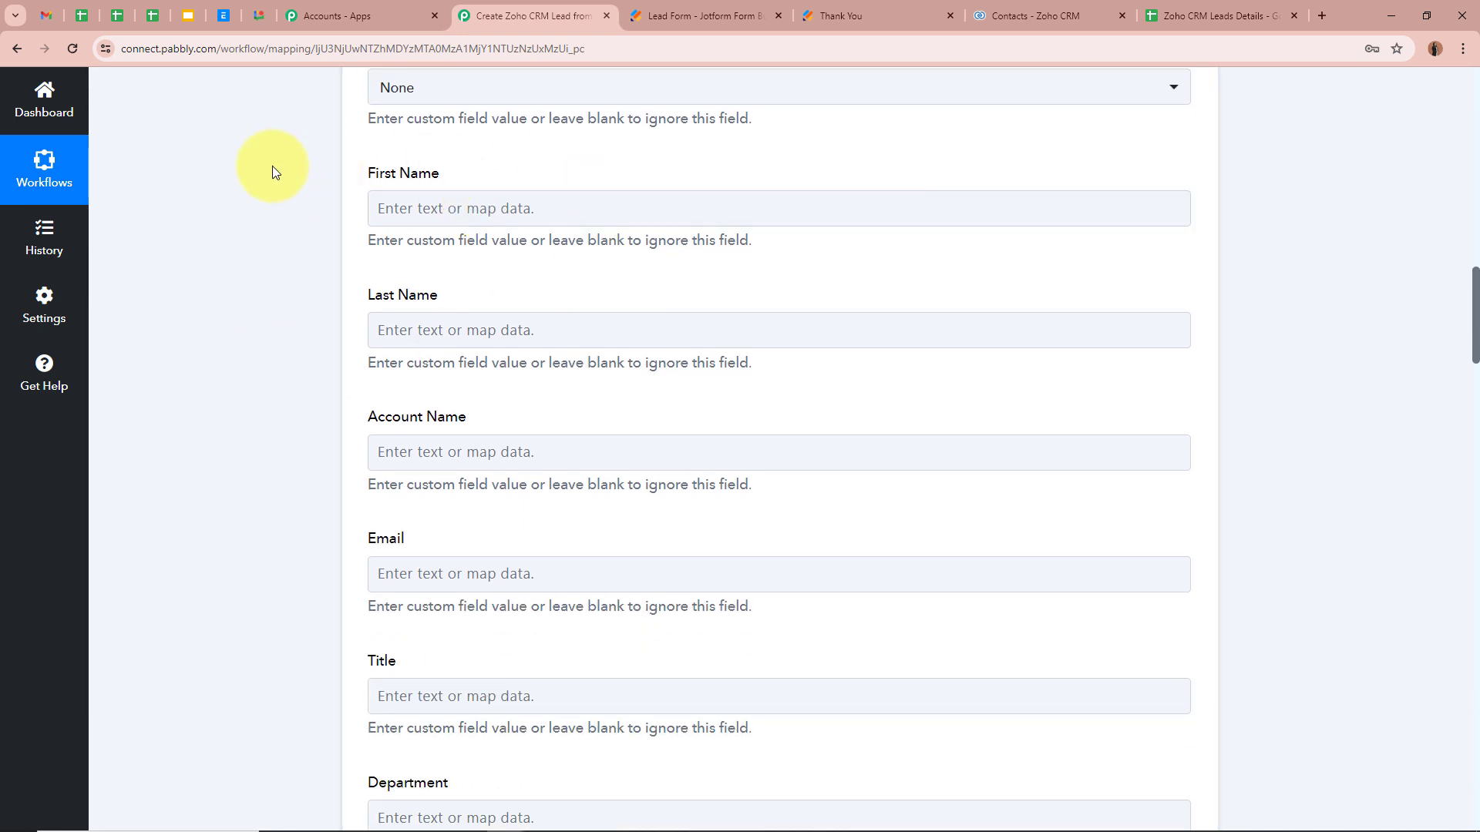
Step: Bring up the webhook data list for mapping into First Name
{"action": "left_click", "coordinate": [419, 208]}
{"action": "left_click", "coordinate": [271, 261]}
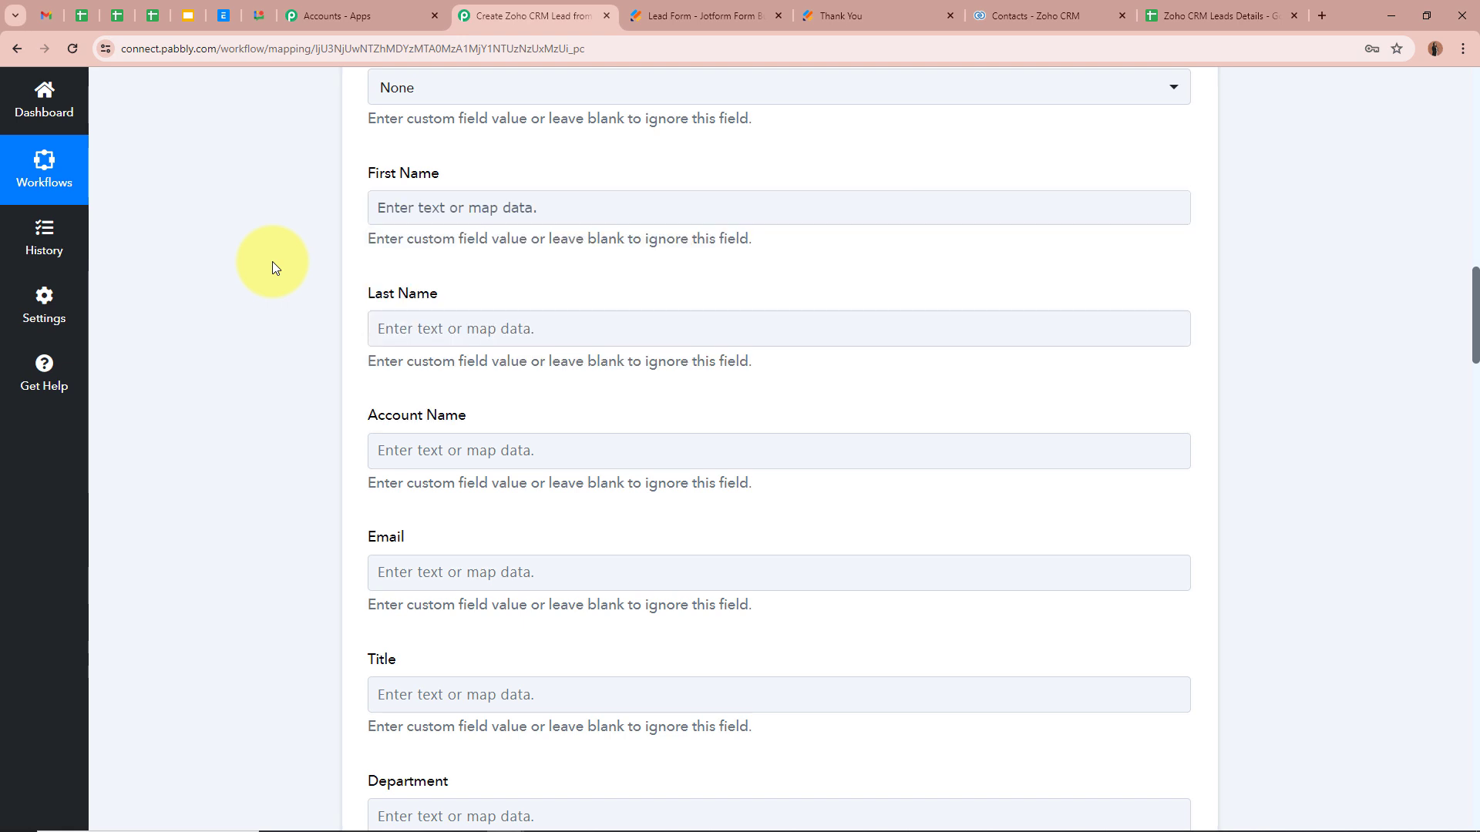
{"action": "scroll", "coordinate": [293, 271], "scroll_direction": "up", "scroll_amount": 10}
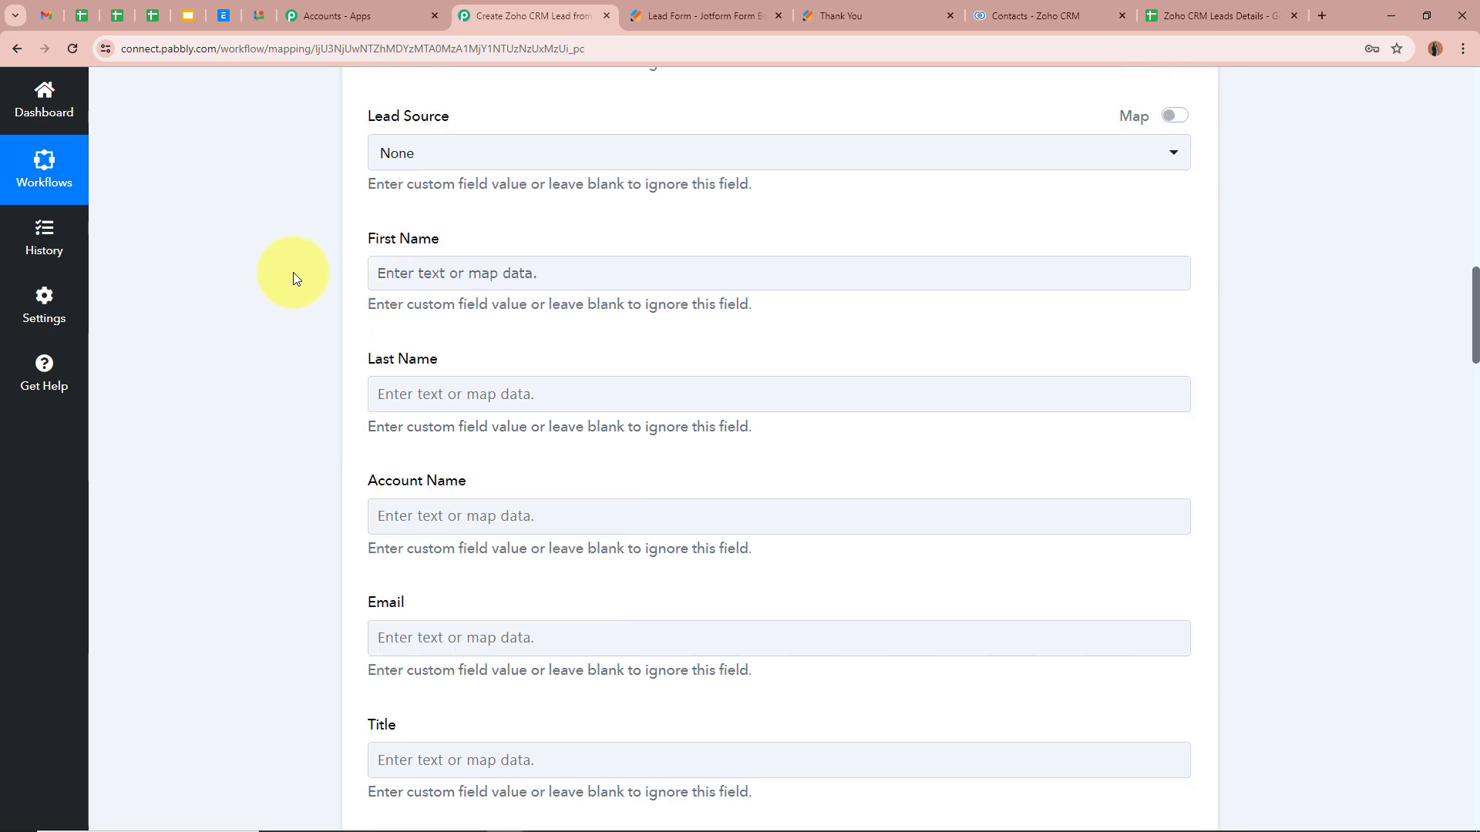
{"action": "scroll", "coordinate": [293, 288], "scroll_direction": "up", "scroll_amount": 4}
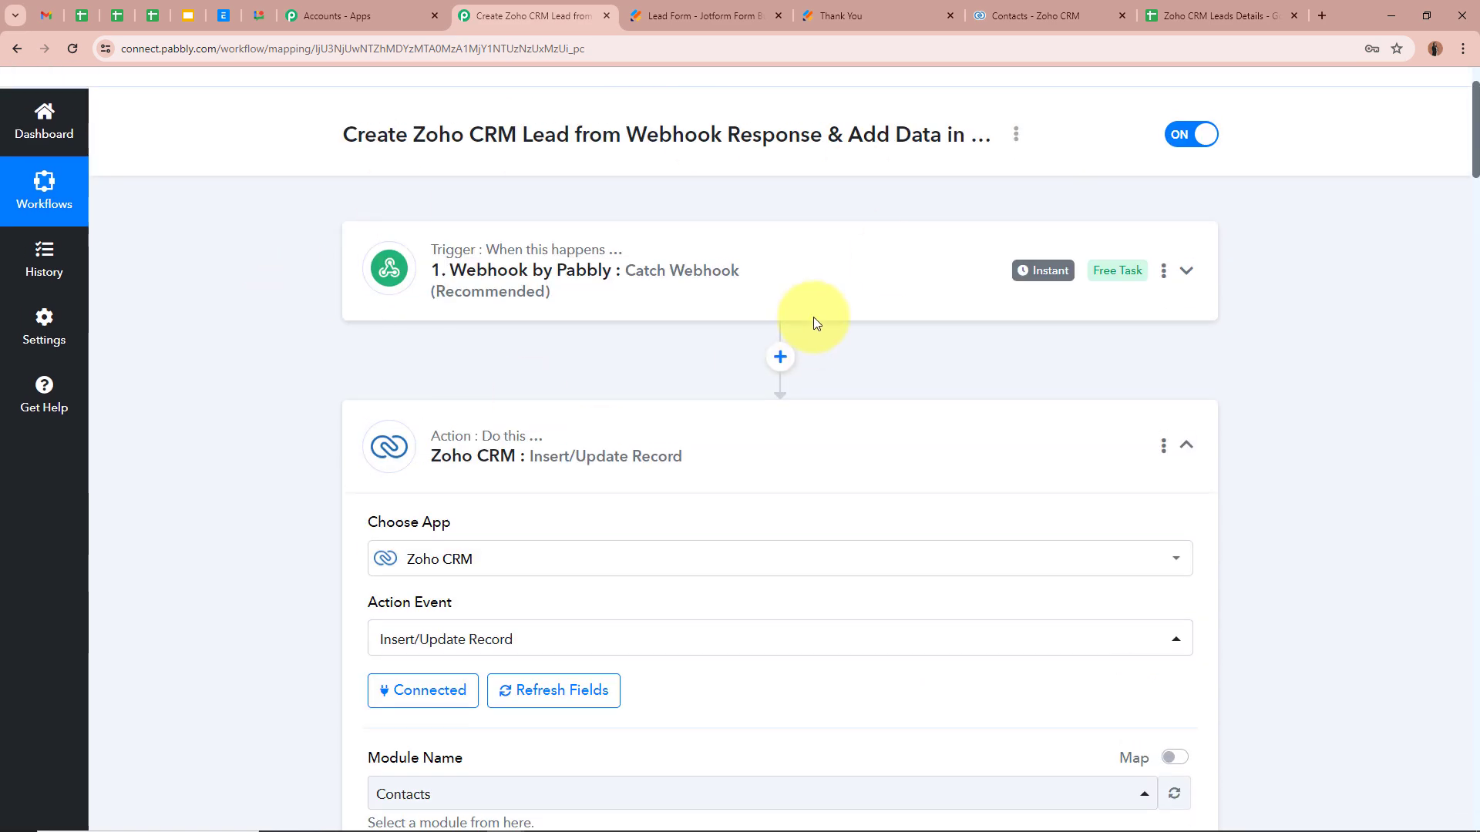
{"action": "scroll", "coordinate": [254, 466], "scroll_direction": "down", "scroll_amount": 7}
{"action": "scroll", "coordinate": [277, 466], "scroll_direction": "down", "scroll_amount": 10}
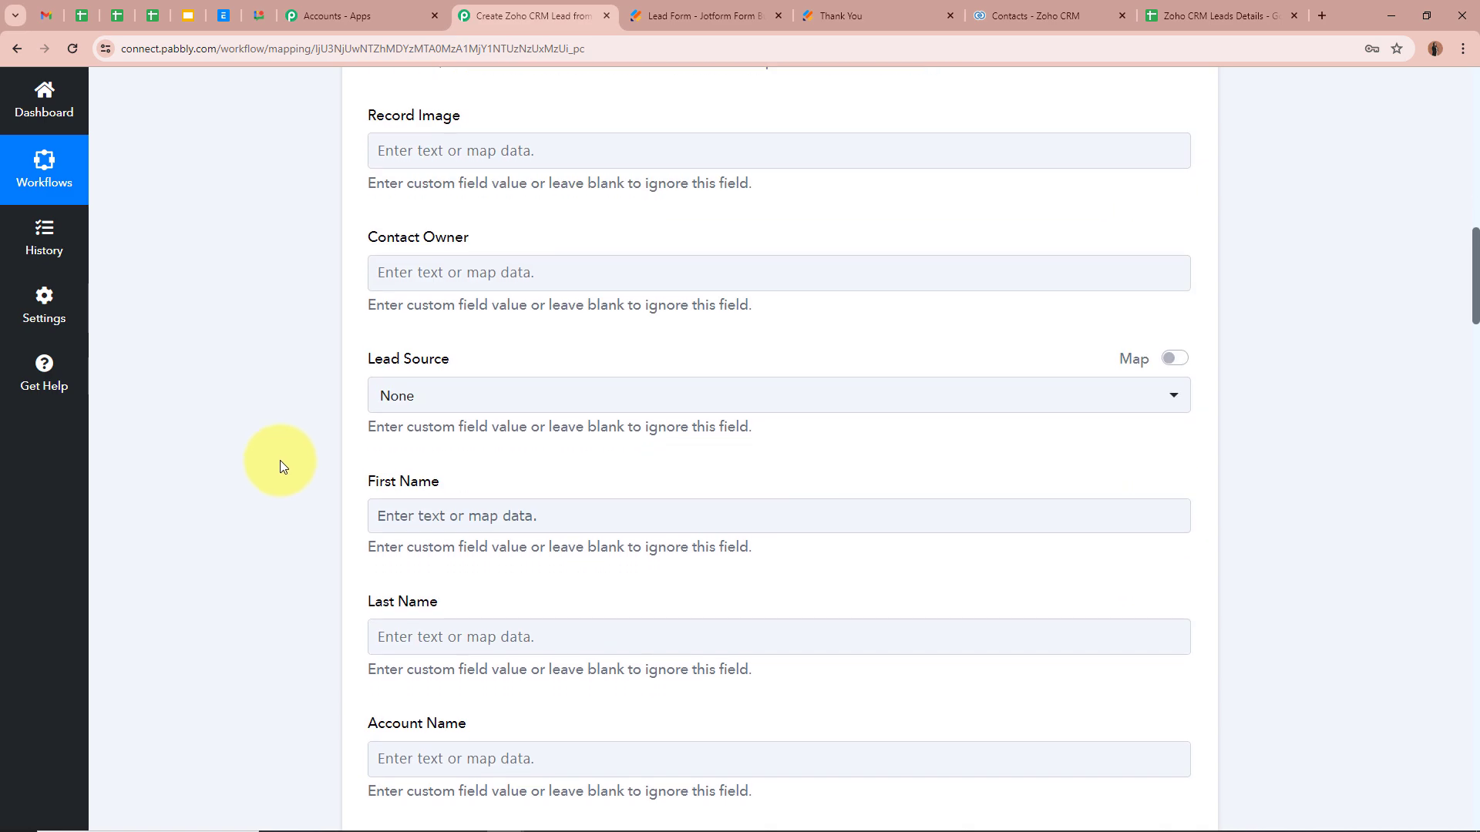
{"action": "left_click", "coordinate": [412, 283]}
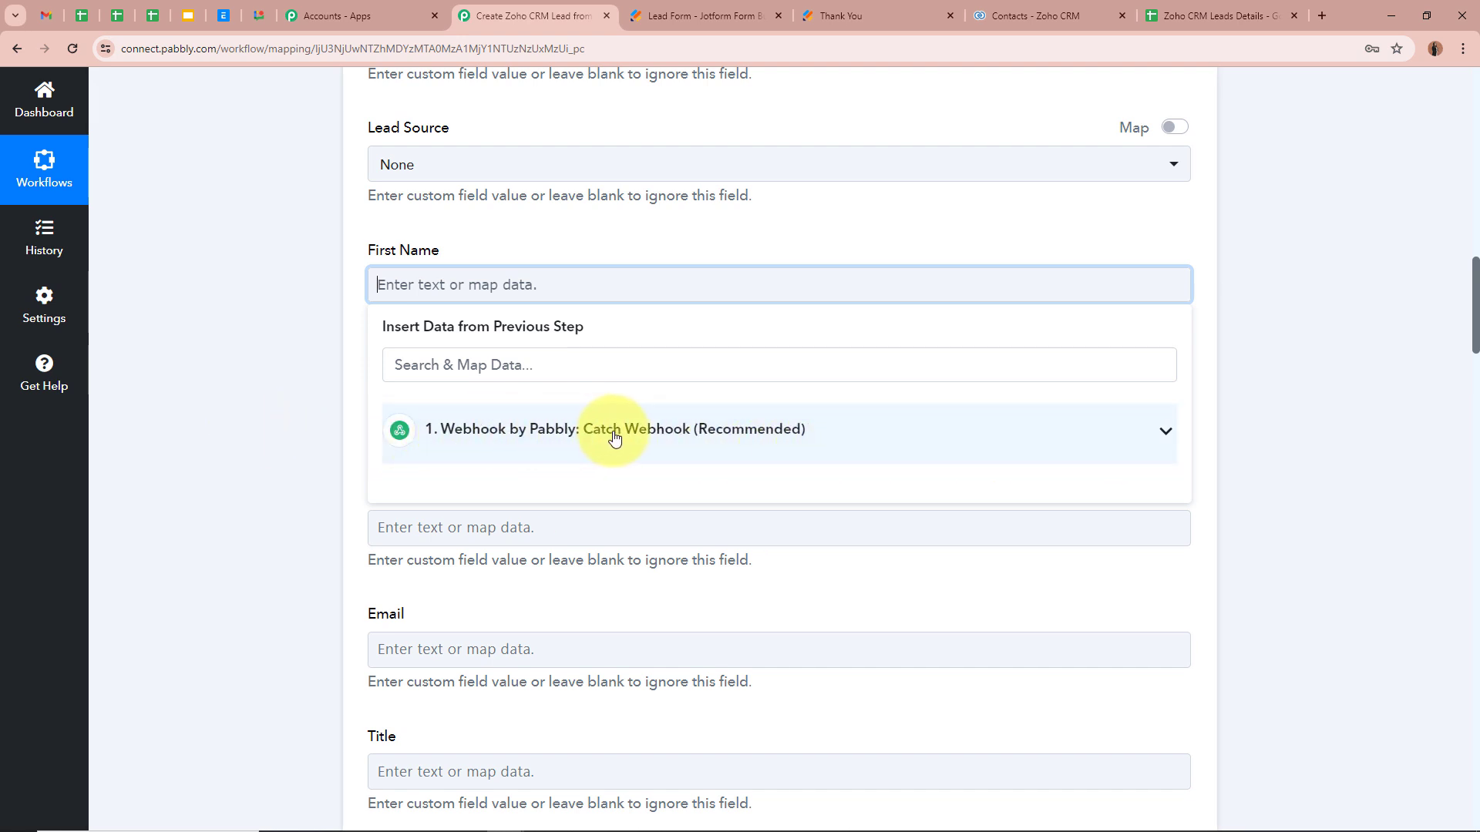
Step: Map the Zoho CRM First Name field to the webhook's RawRequest Q3 Name First value
{"action": "left_click", "coordinate": [1169, 438]}
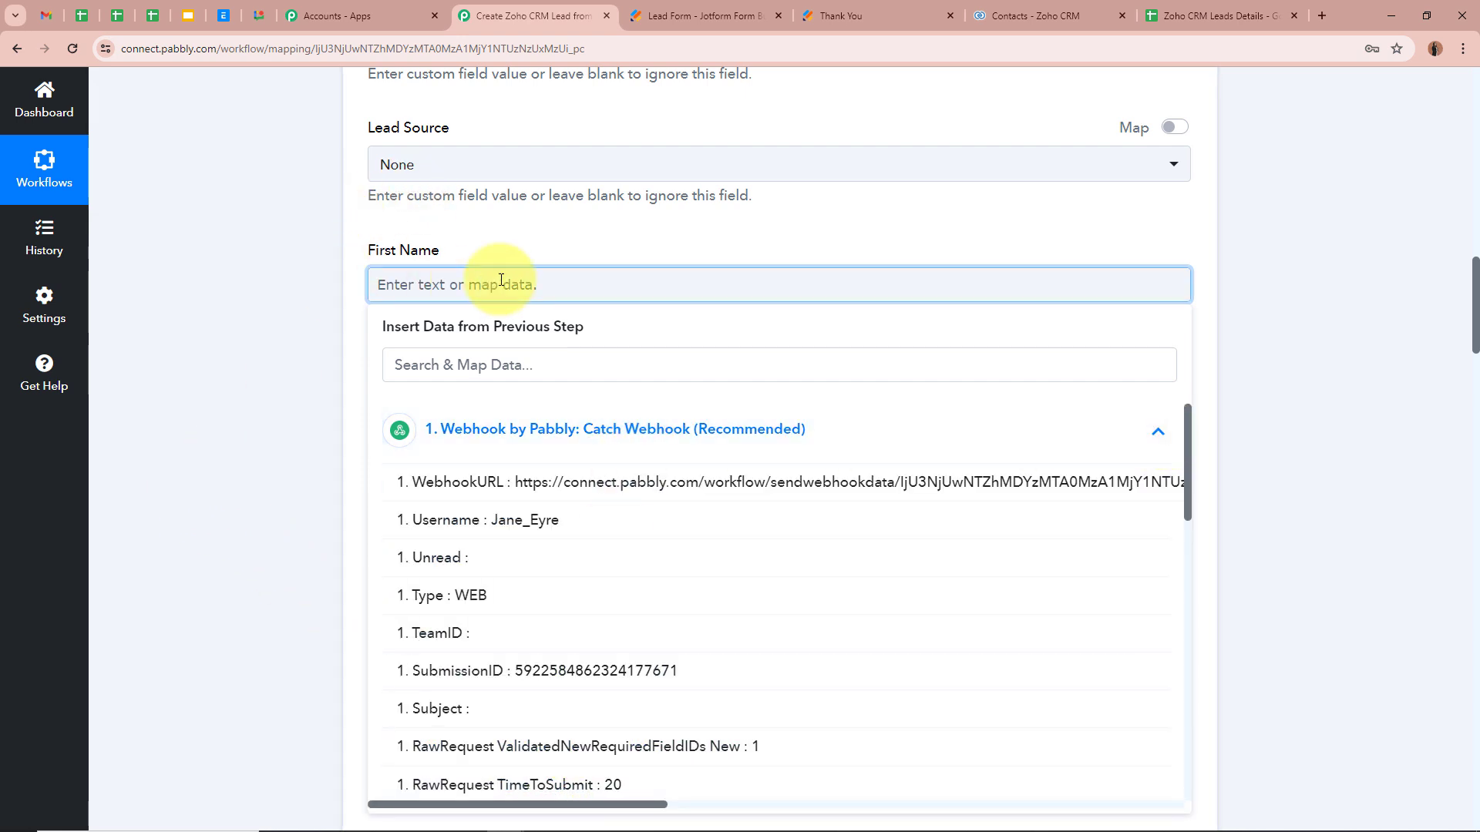
{"action": "left_click", "coordinate": [511, 365]}
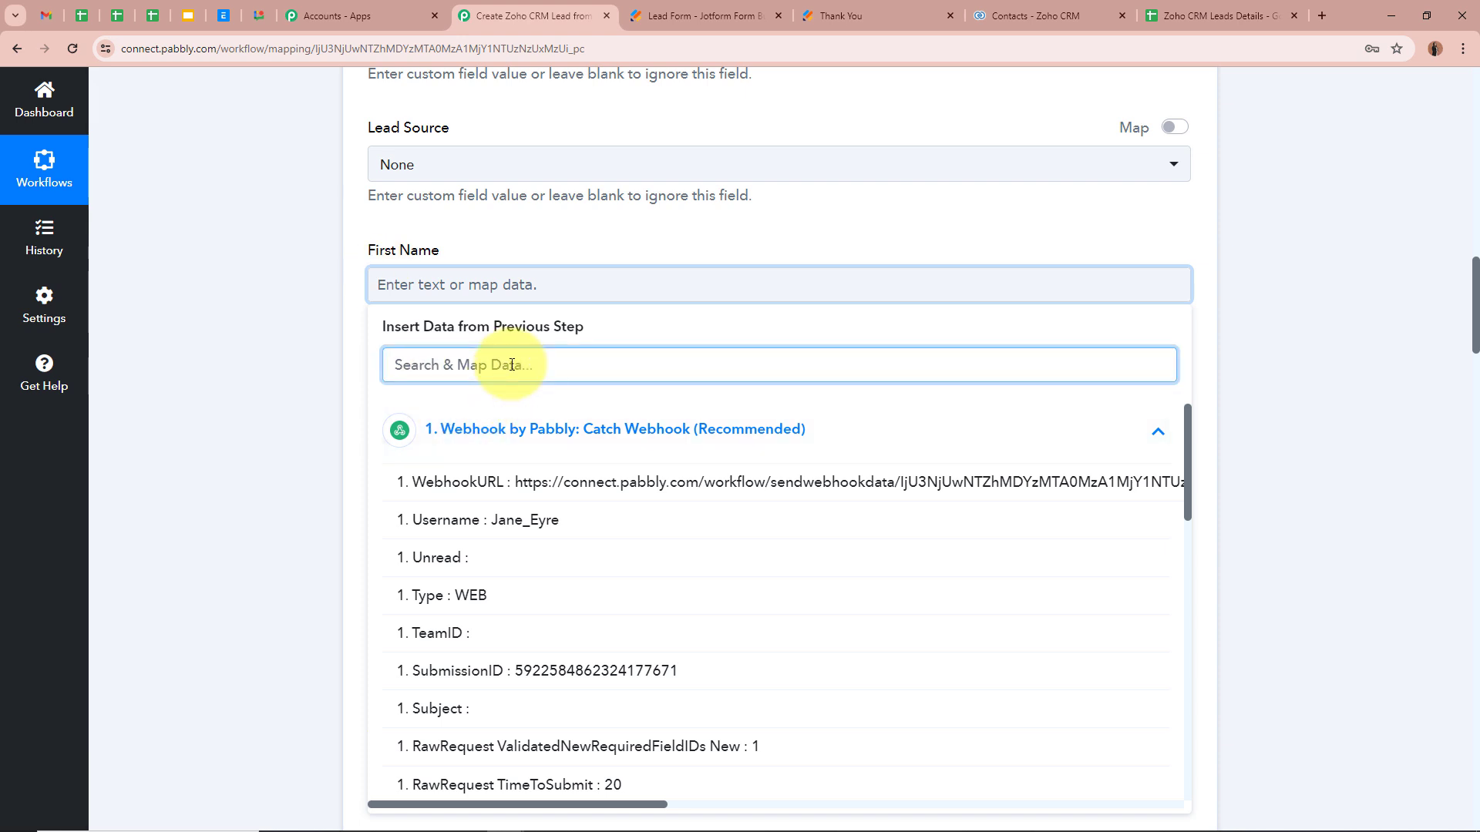
{"action": "type", "text": "First"}
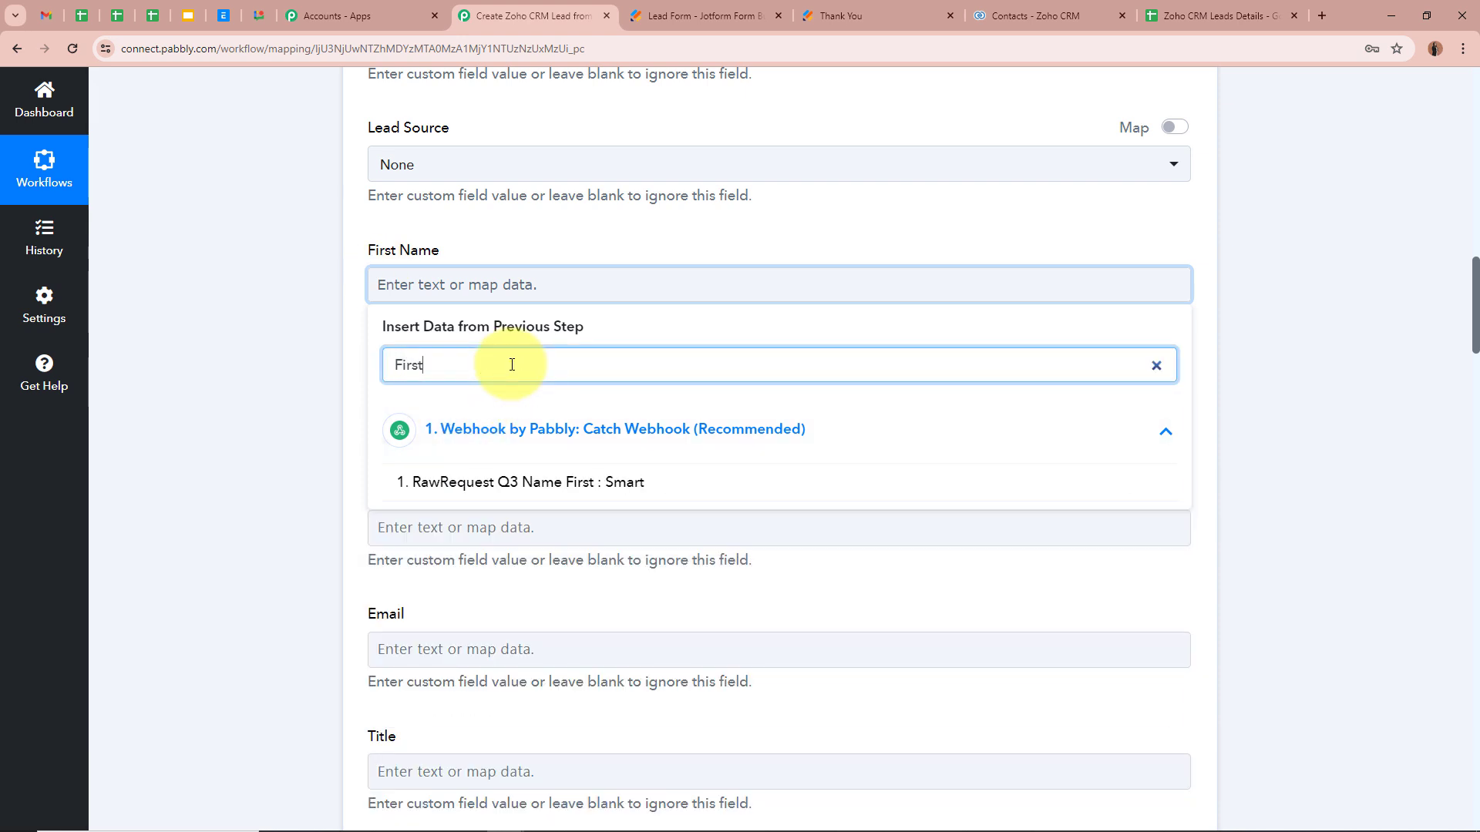
{"action": "left_click", "coordinate": [528, 482]}
{"action": "left_click", "coordinate": [264, 372]}
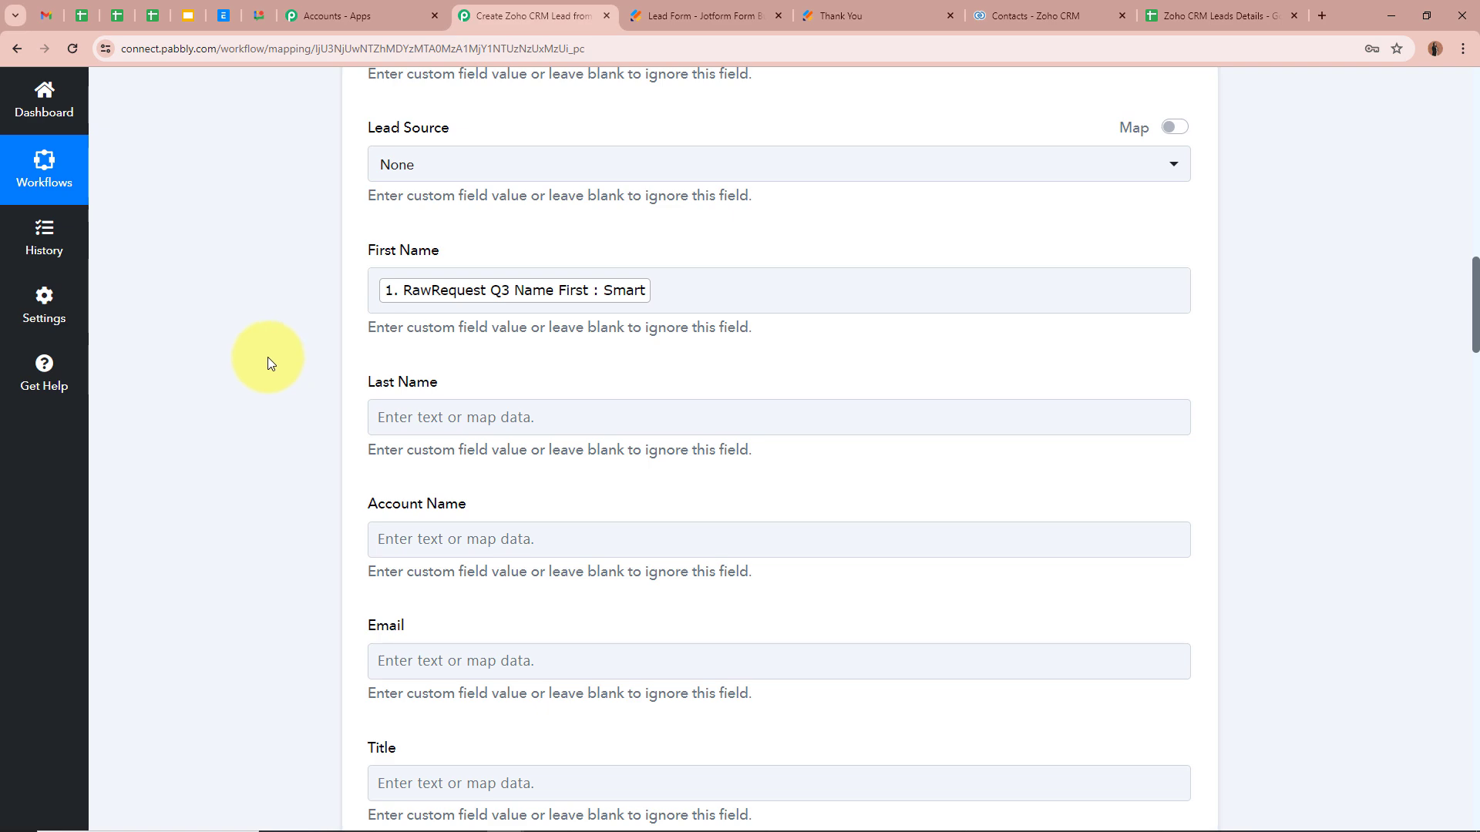
Step: Map the Last Name field to the webhook's RawRequest Q3 Name Last value
{"action": "scroll", "coordinate": [267, 357], "scroll_direction": "down", "scroll_amount": 2}
{"action": "left_click", "coordinate": [435, 263]}
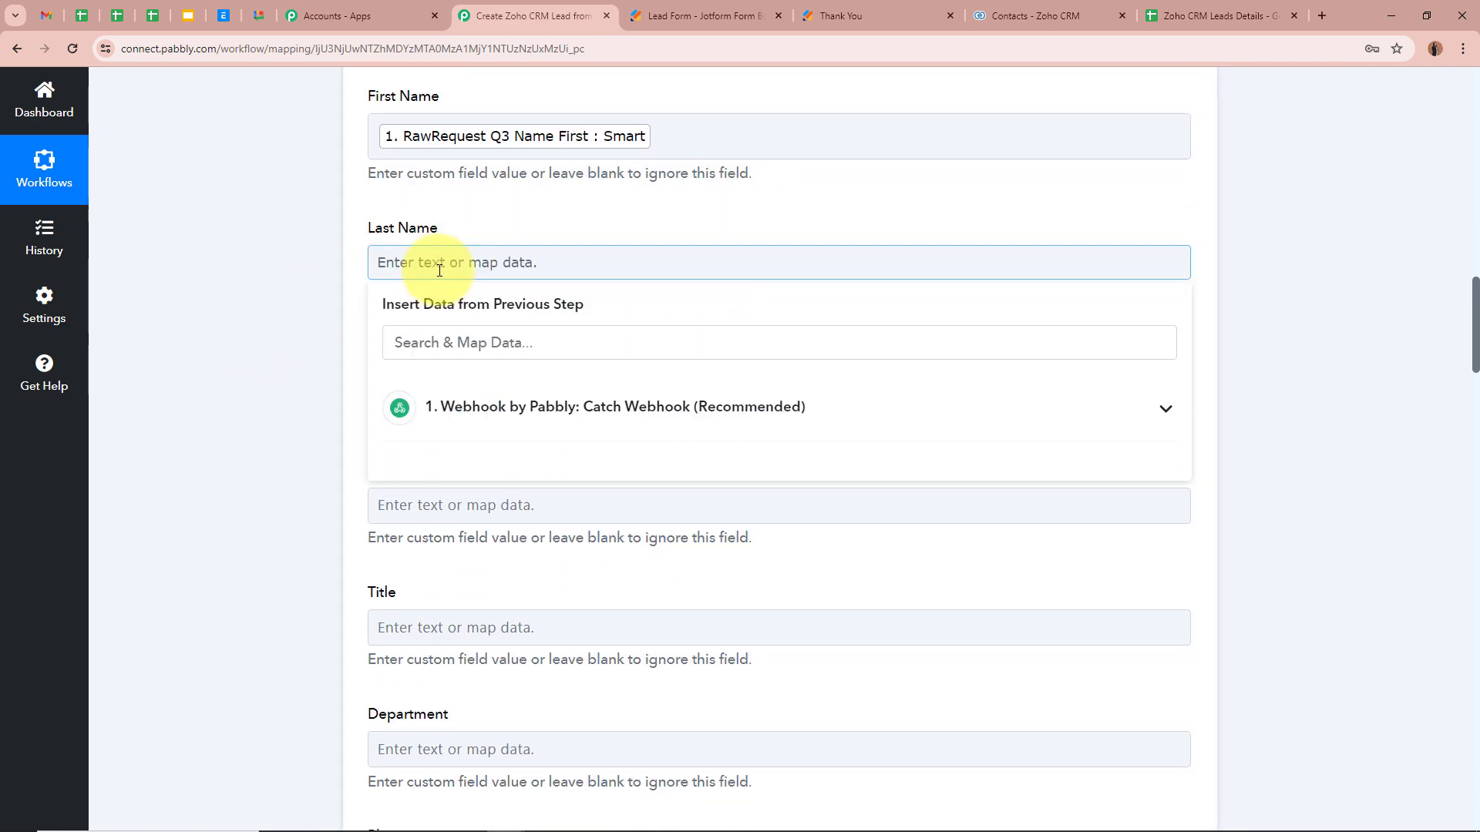
{"action": "left_click", "coordinate": [462, 342]}
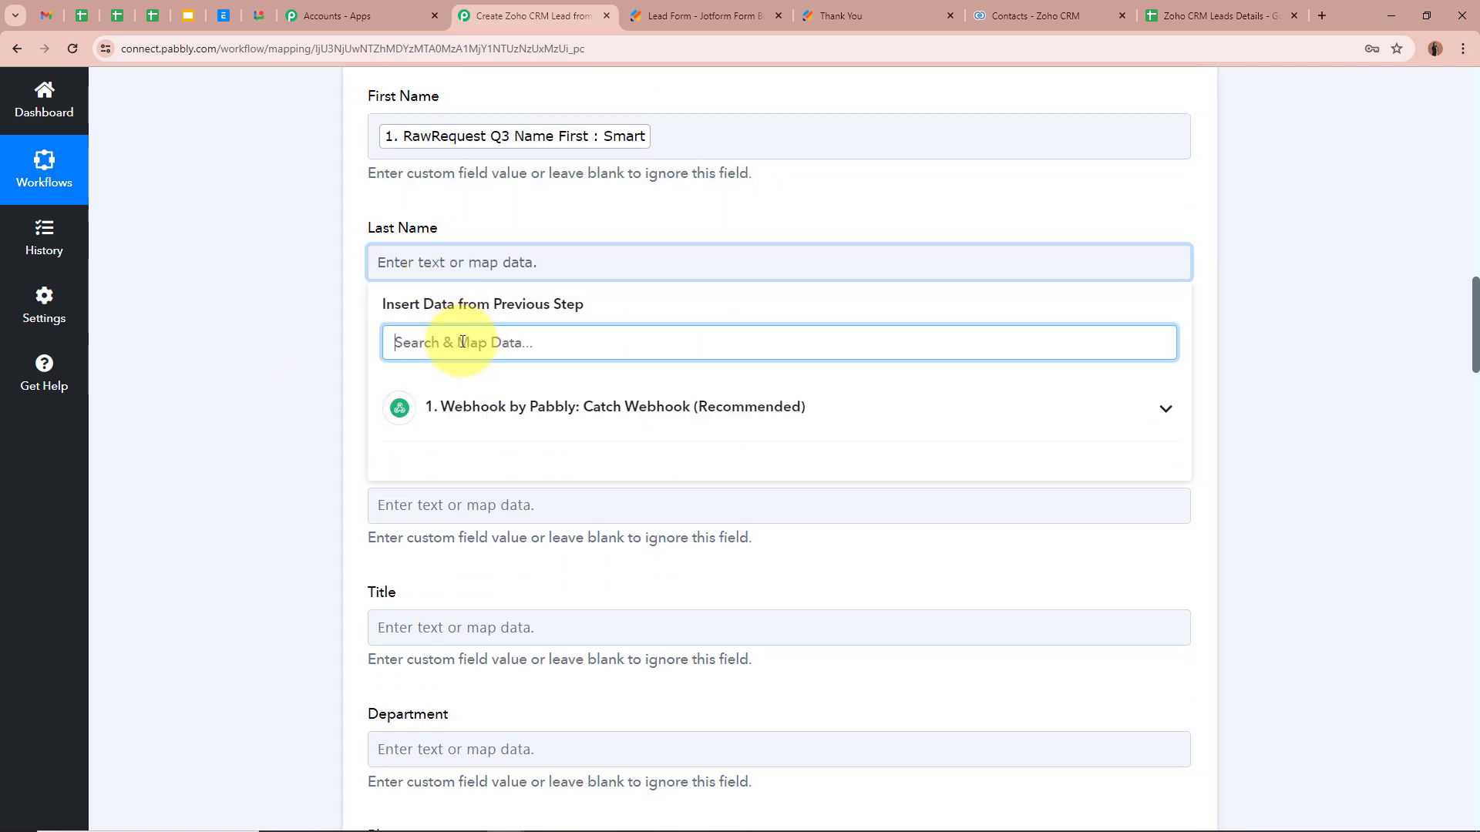
{"action": "type", "text": "Last"}
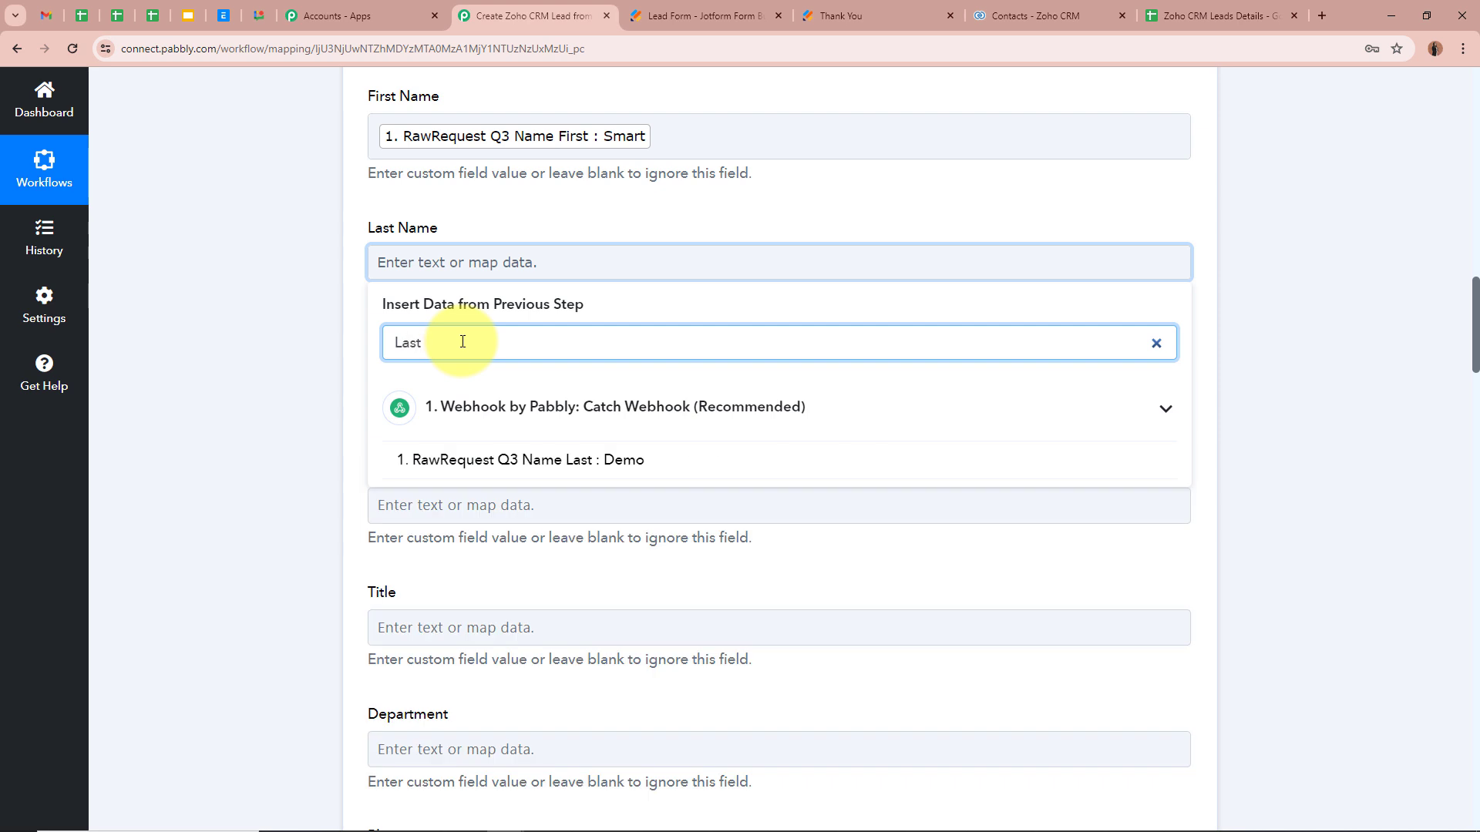
{"action": "left_click", "coordinate": [532, 460]}
{"action": "scroll", "coordinate": [222, 331], "scroll_direction": "down", "scroll_amount": 2}
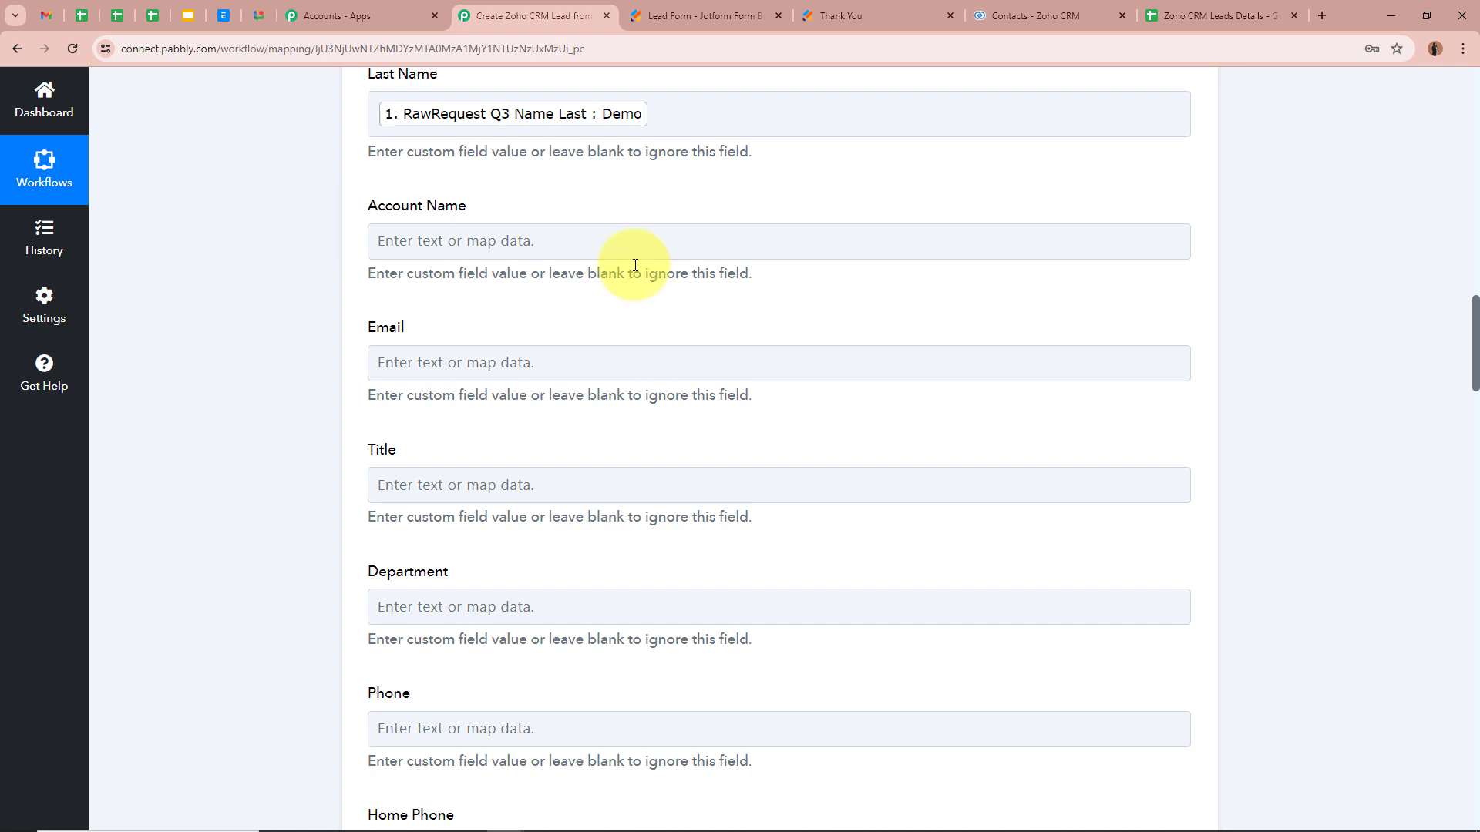
Step: Map the Email field to the webhook's RawRequest Q4 Email value
{"action": "scroll", "coordinate": [236, 317], "scroll_direction": "down", "scroll_amount": 1}
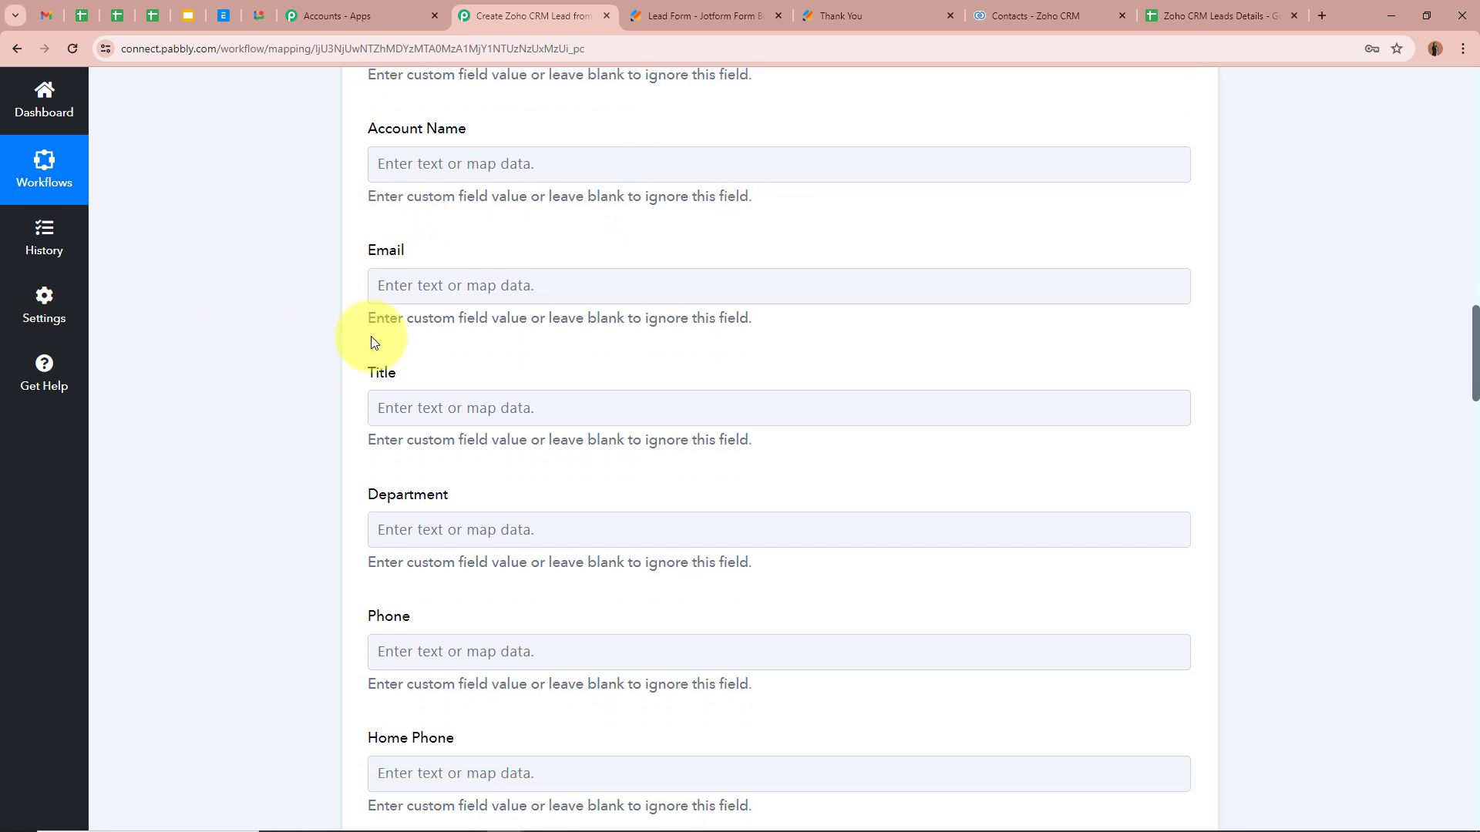
{"action": "left_click", "coordinate": [429, 287]}
{"action": "left_click", "coordinate": [451, 366]}
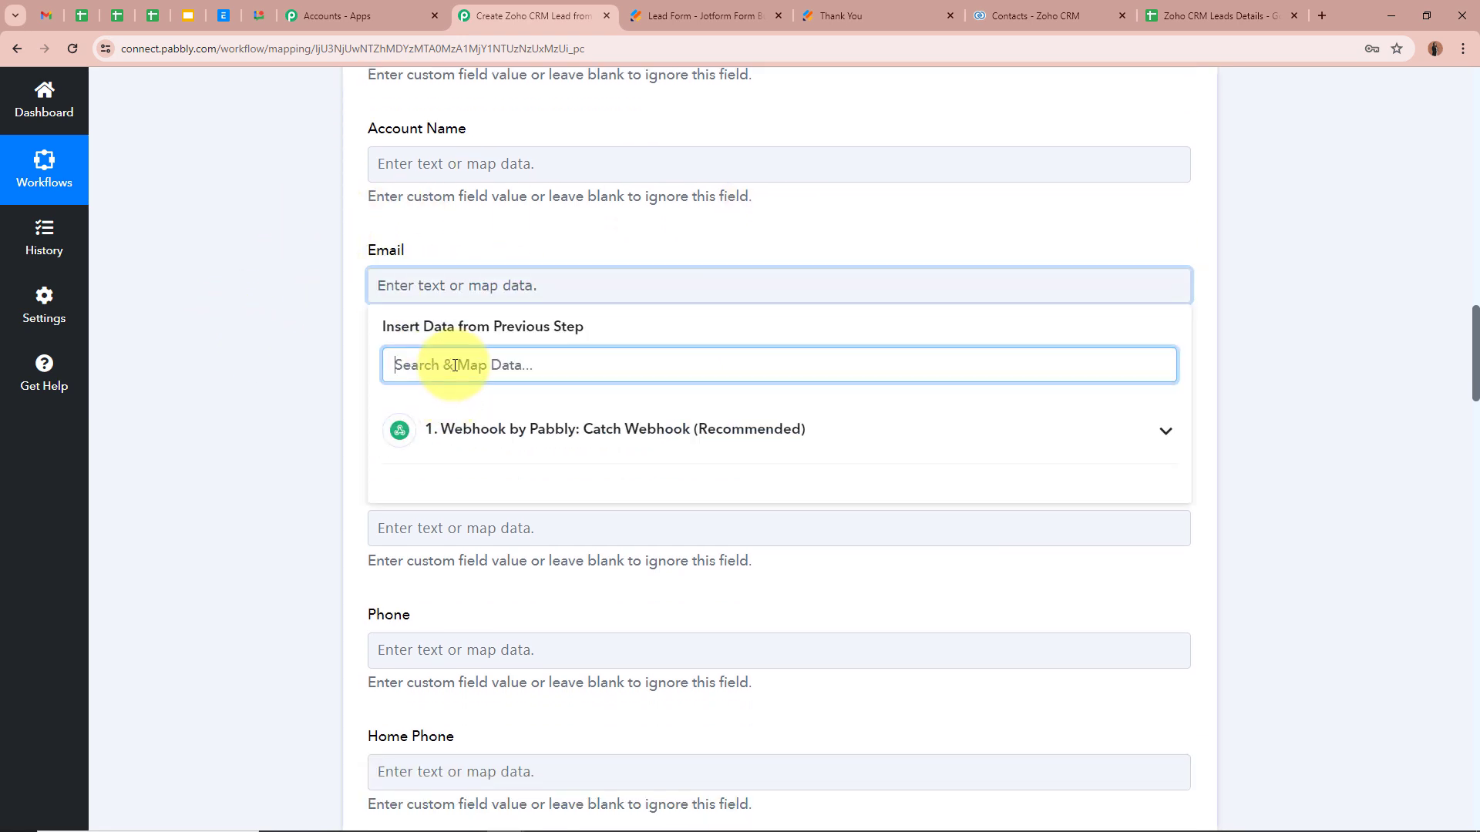
{"action": "type", "text": "Email"}
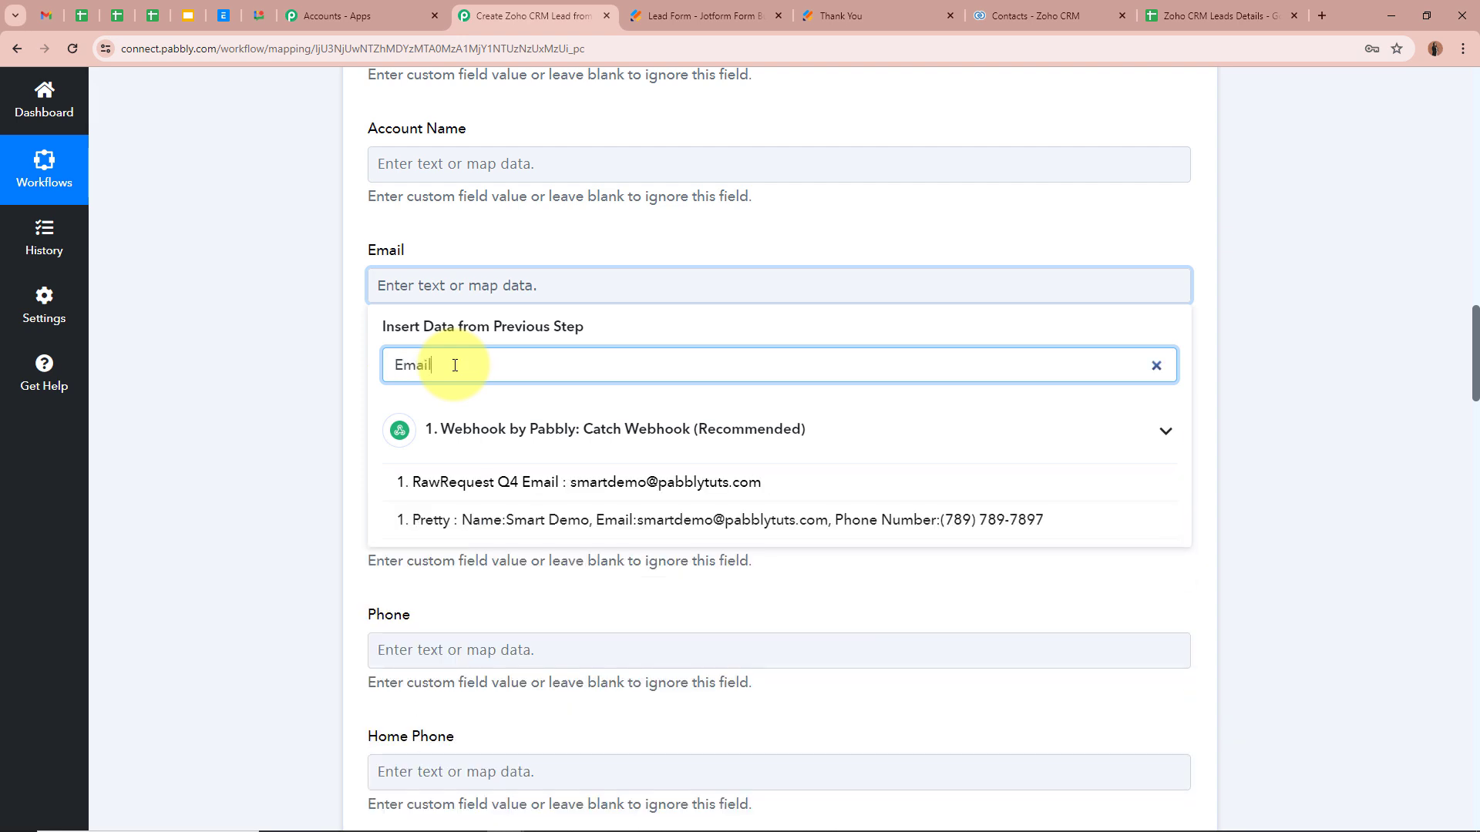
{"action": "left_click", "coordinate": [582, 483]}
{"action": "left_click", "coordinate": [260, 354]}
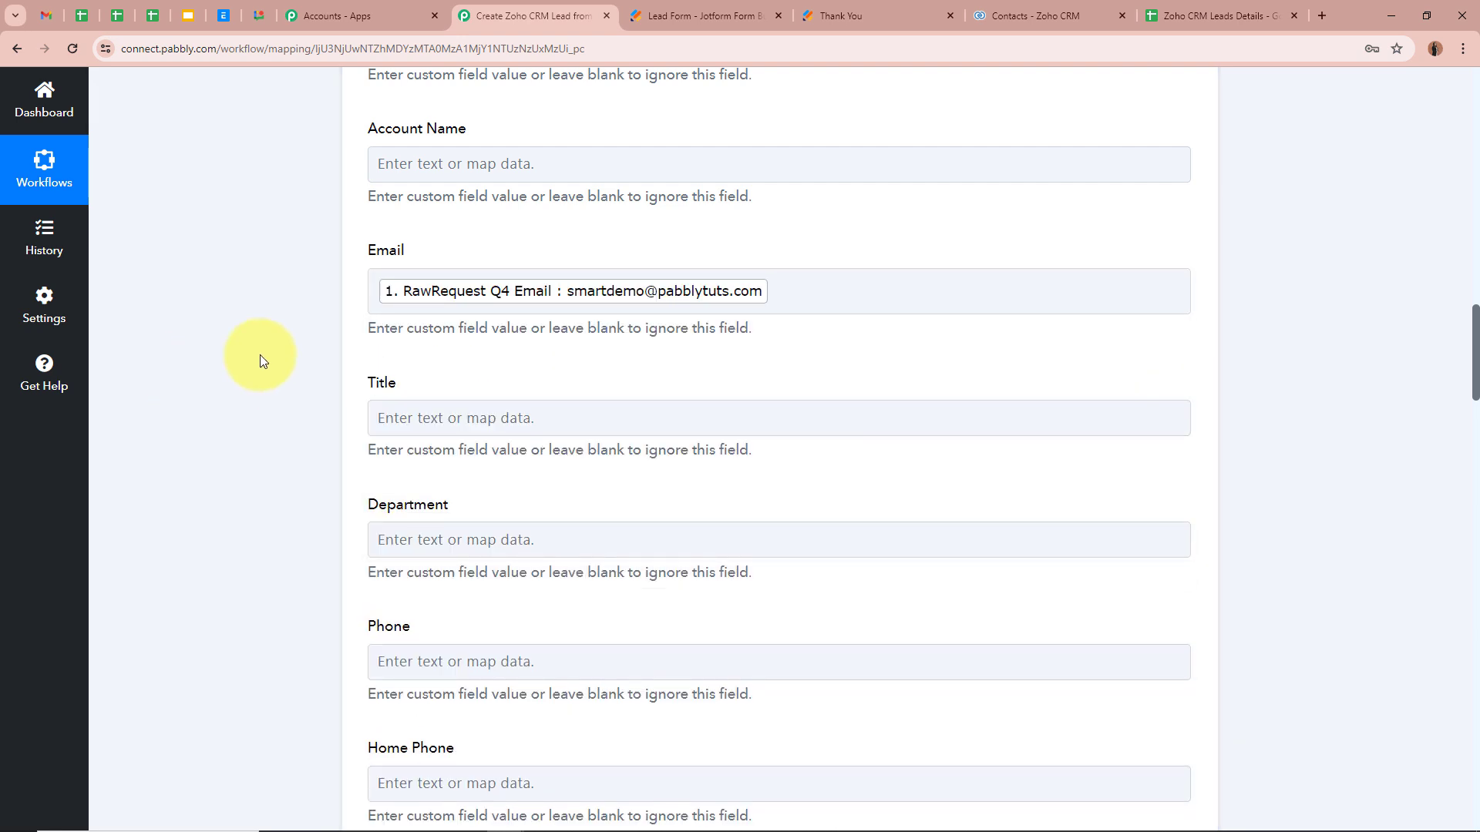
Step: Map the Mobile field to the webhook's RawRequest Q5 PhoneNumber Full value
{"action": "scroll", "coordinate": [260, 354], "scroll_direction": "down", "scroll_amount": 2}
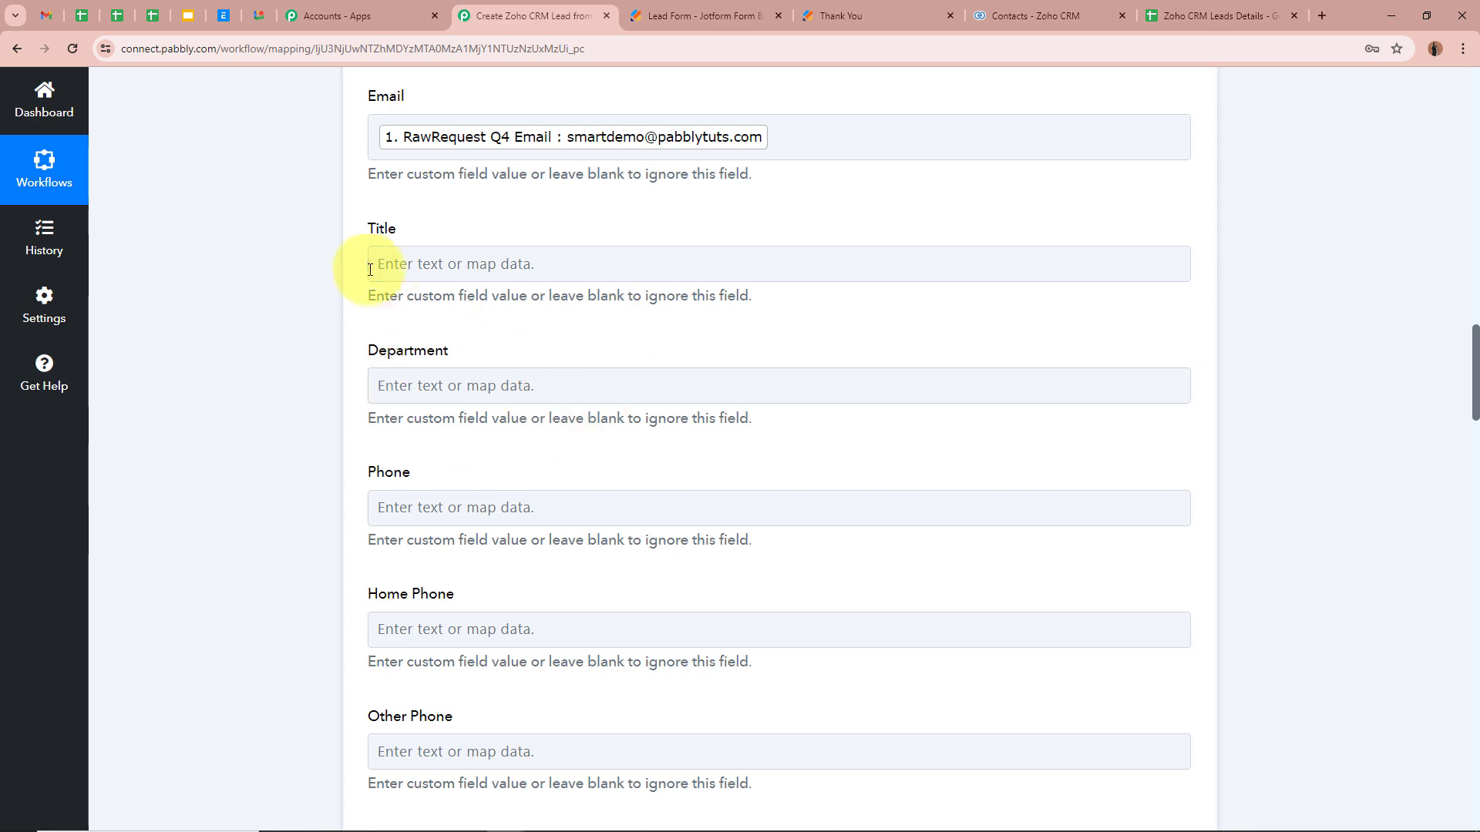
{"action": "scroll", "coordinate": [262, 416], "scroll_direction": "down", "scroll_amount": 7}
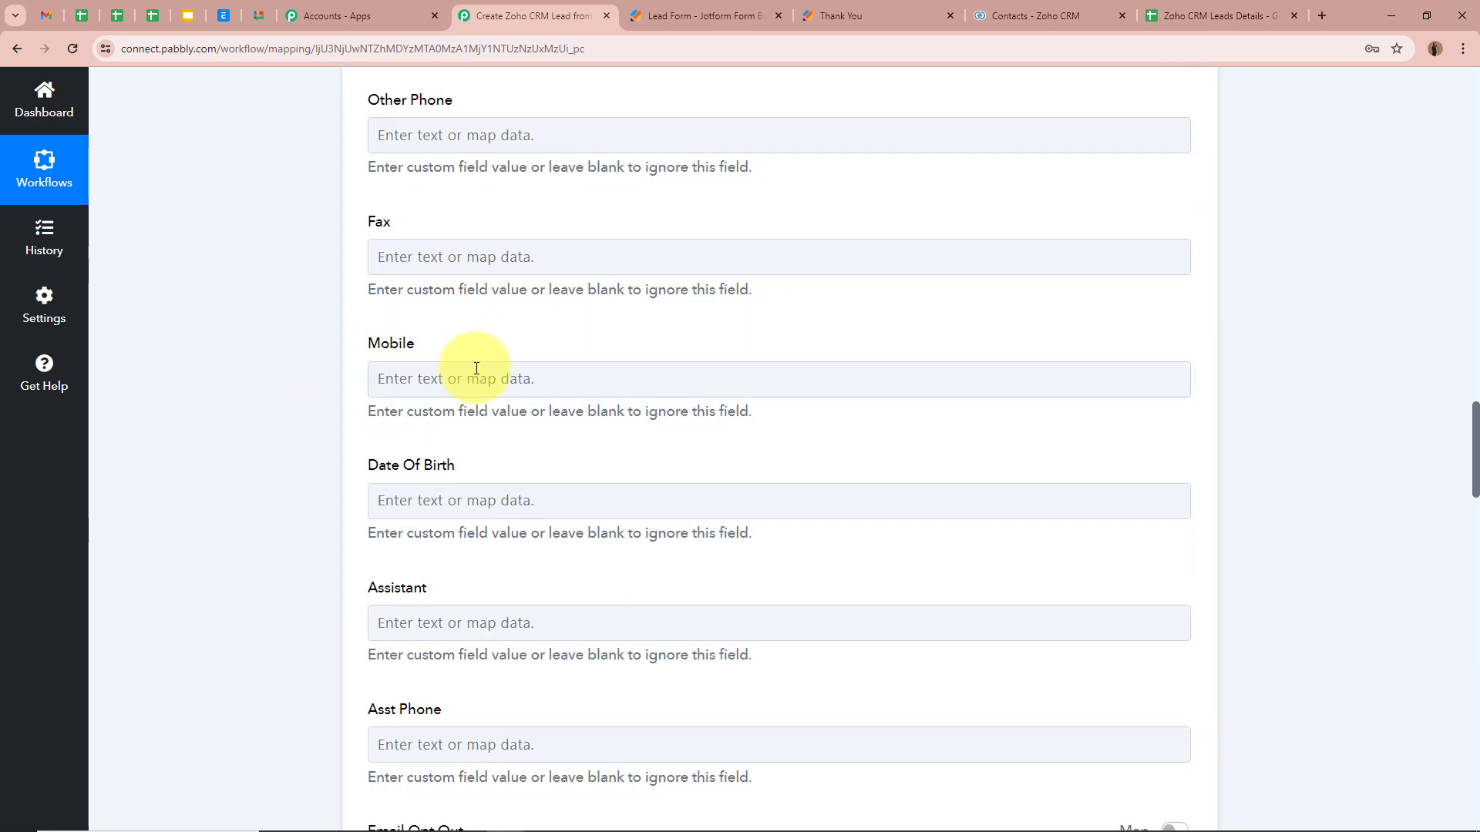
{"action": "left_click", "coordinate": [486, 377]}
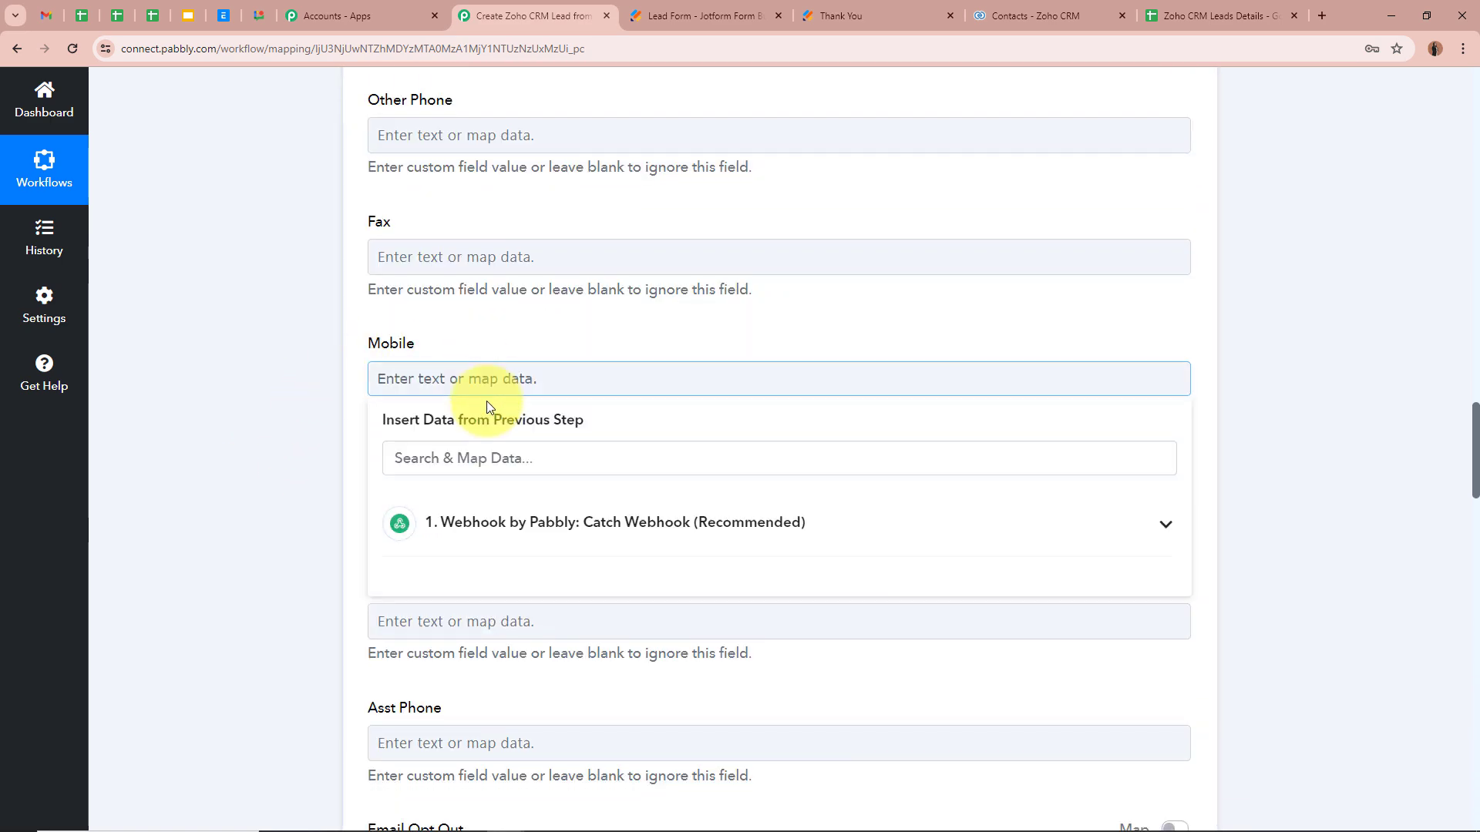
{"action": "left_click", "coordinate": [557, 461]}
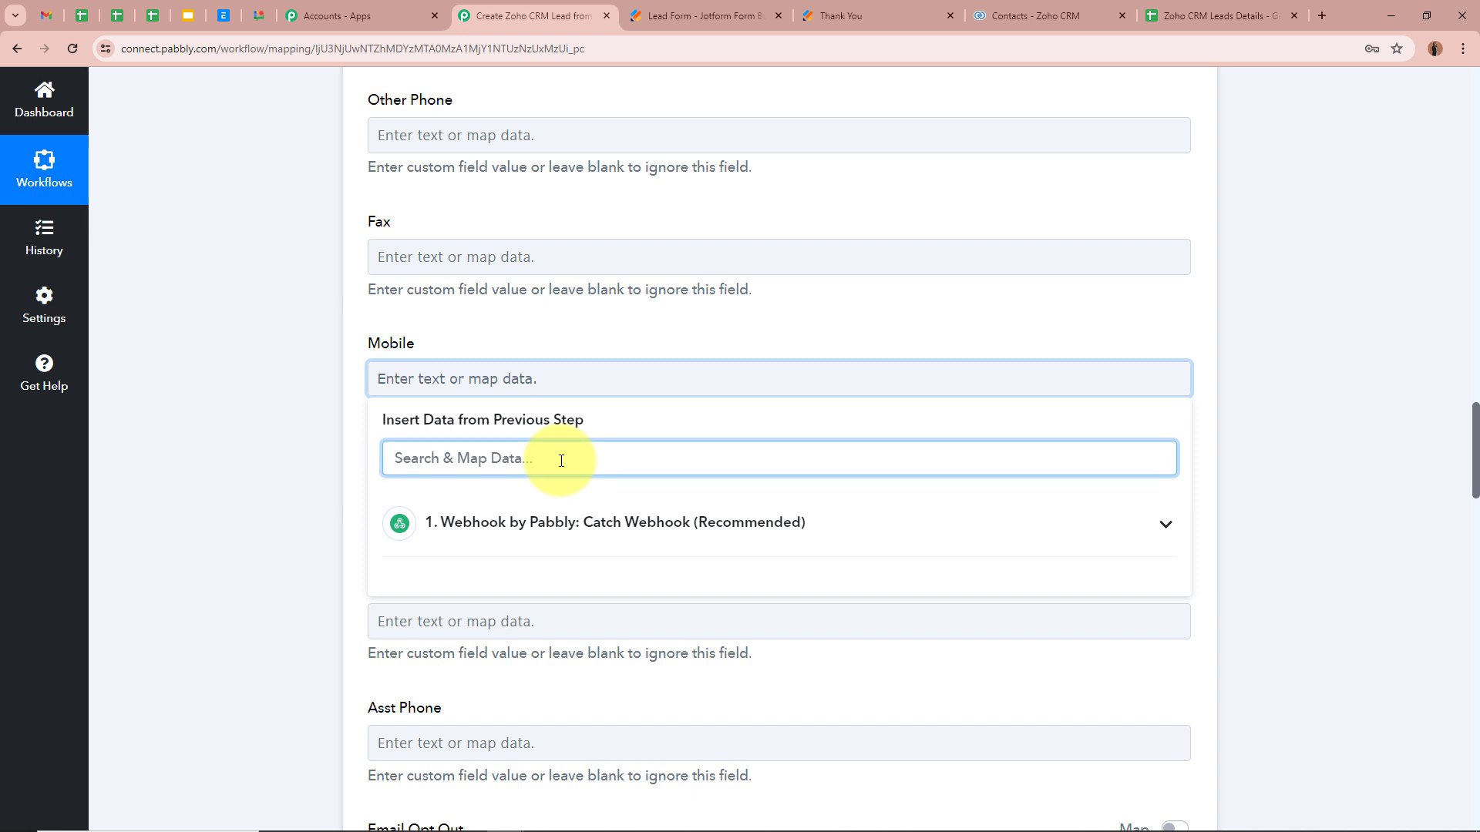
{"action": "type", "text": "Pho"}
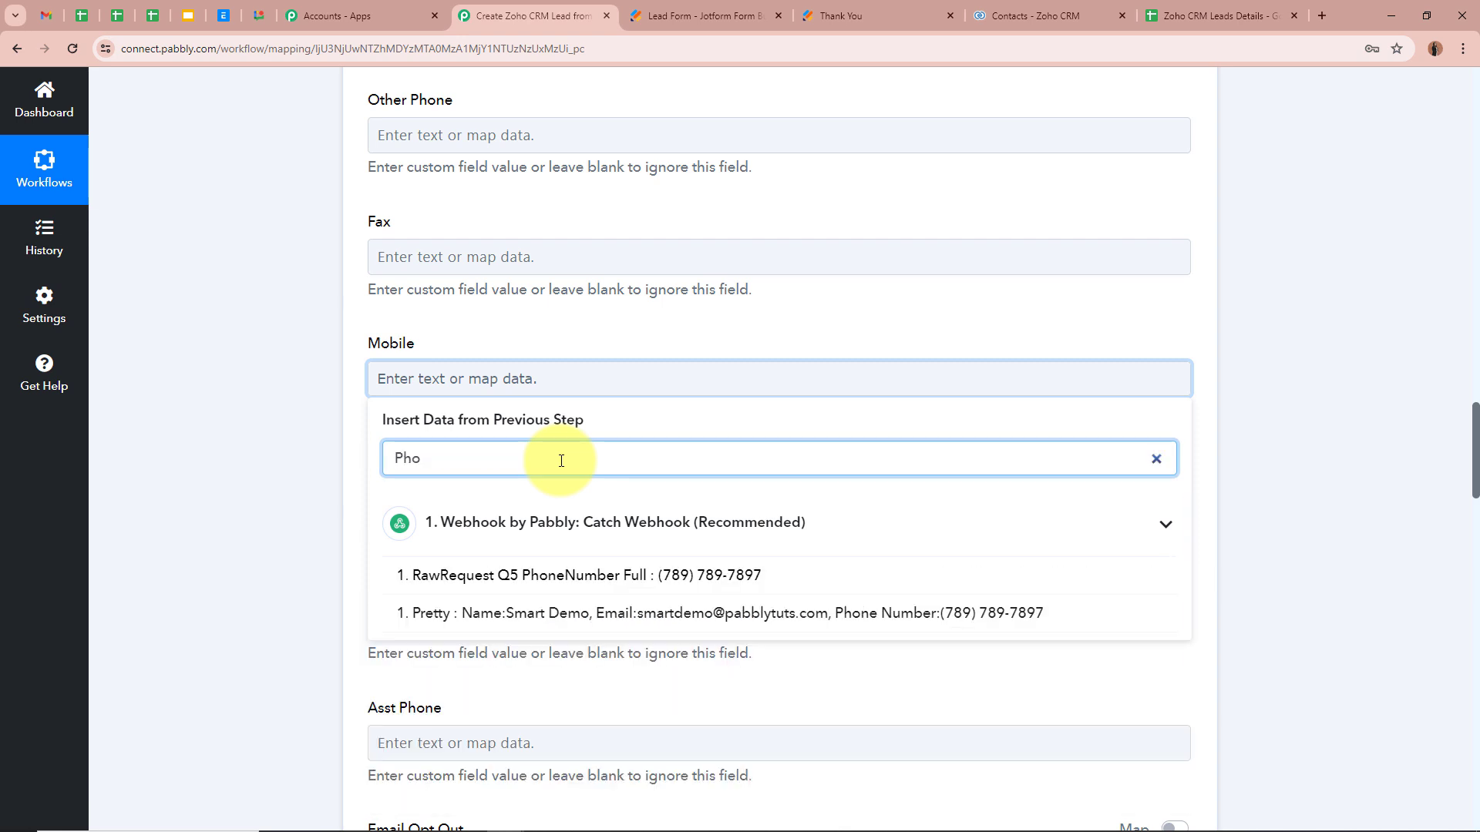
{"action": "left_click", "coordinate": [586, 575]}
{"action": "left_click", "coordinate": [327, 443]}
{"action": "scroll", "coordinate": [655, 555], "scroll_direction": "down", "scroll_amount": 3}
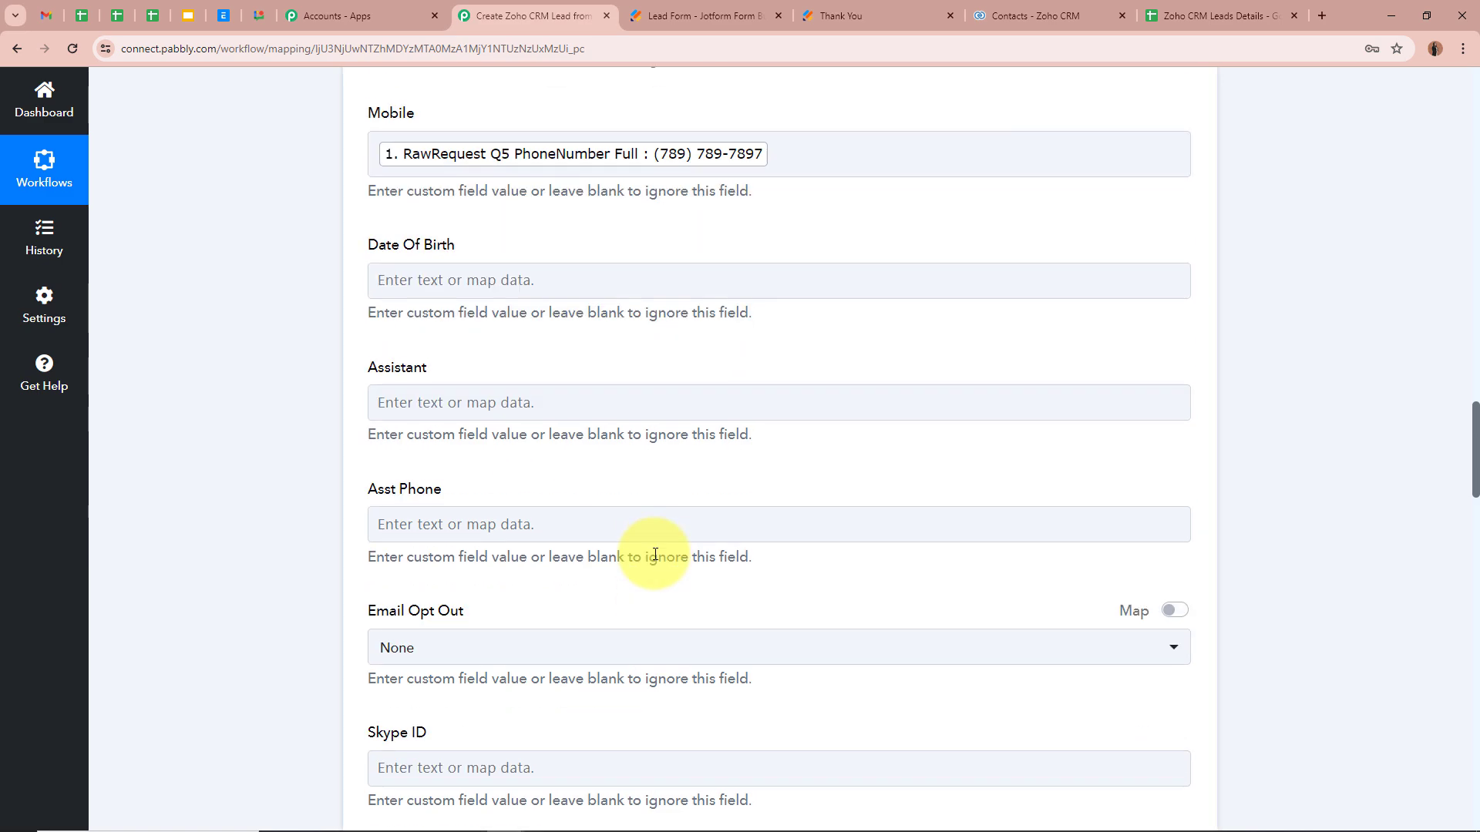
{"action": "scroll", "coordinate": [655, 555], "scroll_direction": "down", "scroll_amount": 15}
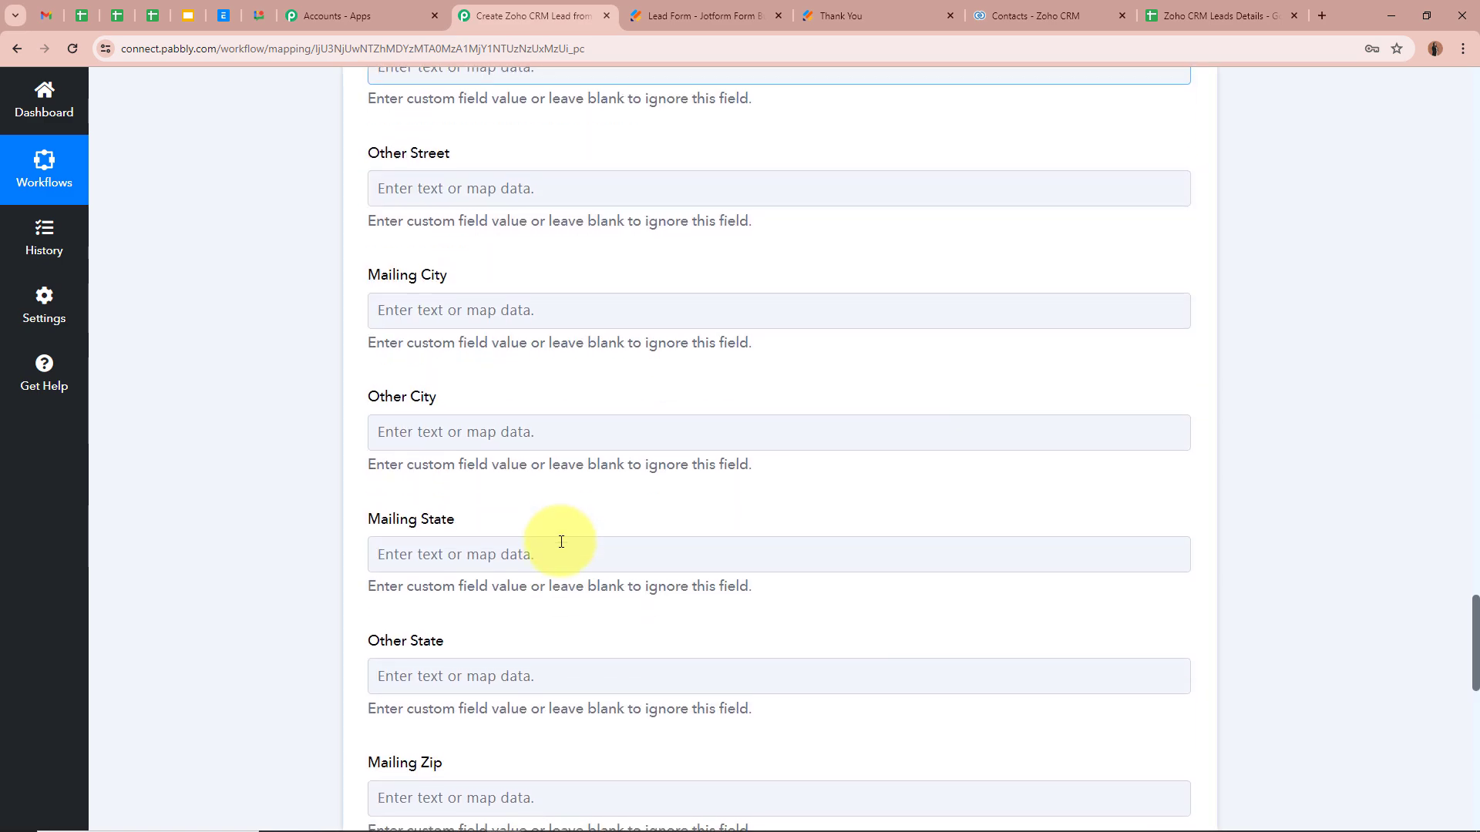
Step: Send the Zoho CRM test request and confirm the 'record added' success response
{"action": "scroll", "coordinate": [561, 542], "scroll_direction": "down", "scroll_amount": 12}
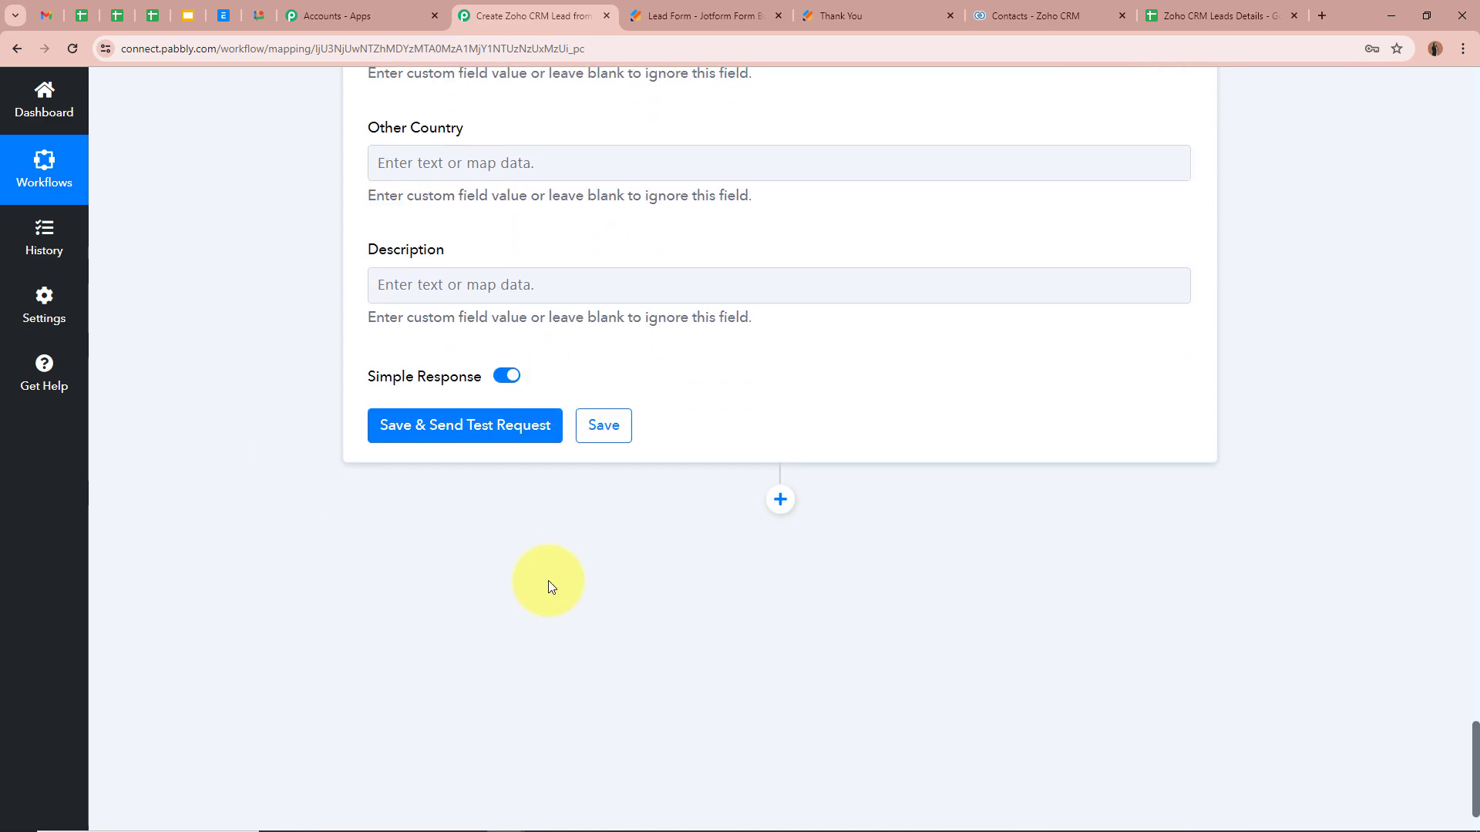
{"action": "left_click", "coordinate": [469, 428]}
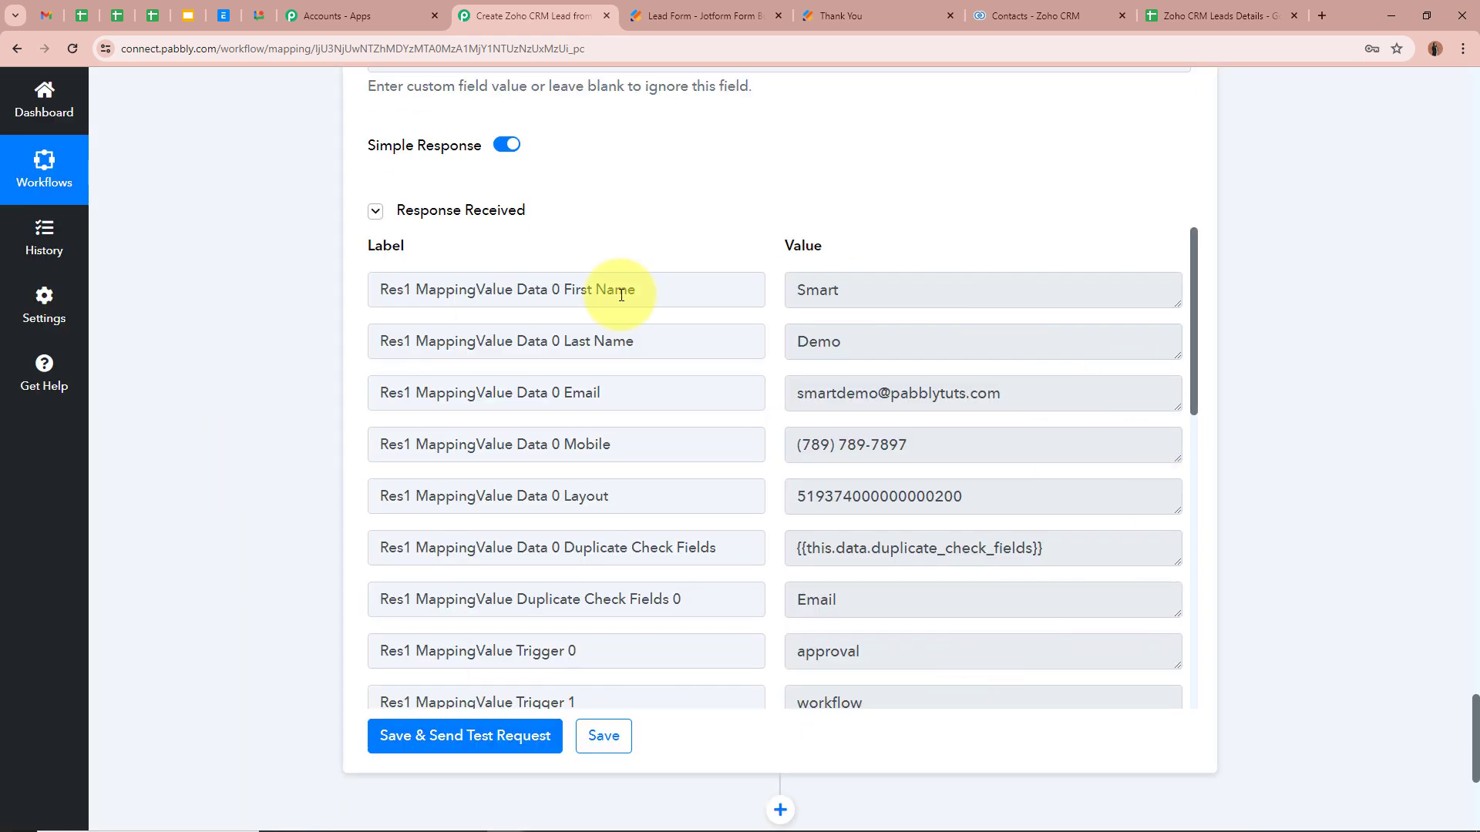
{"action": "scroll", "coordinate": [985, 532], "scroll_direction": "down", "scroll_amount": 8}
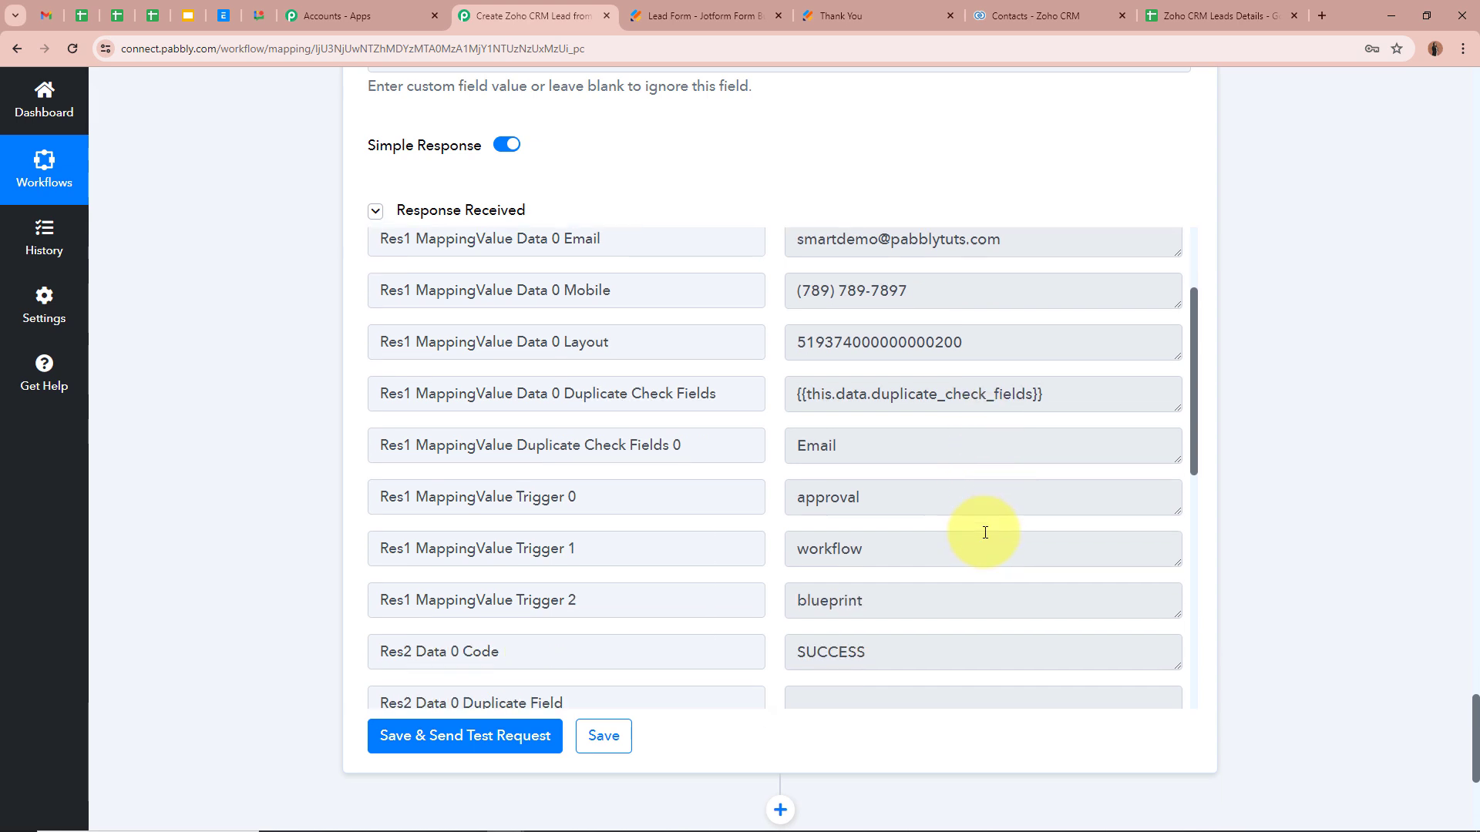
{"action": "scroll", "coordinate": [985, 533], "scroll_direction": "down", "scroll_amount": 2}
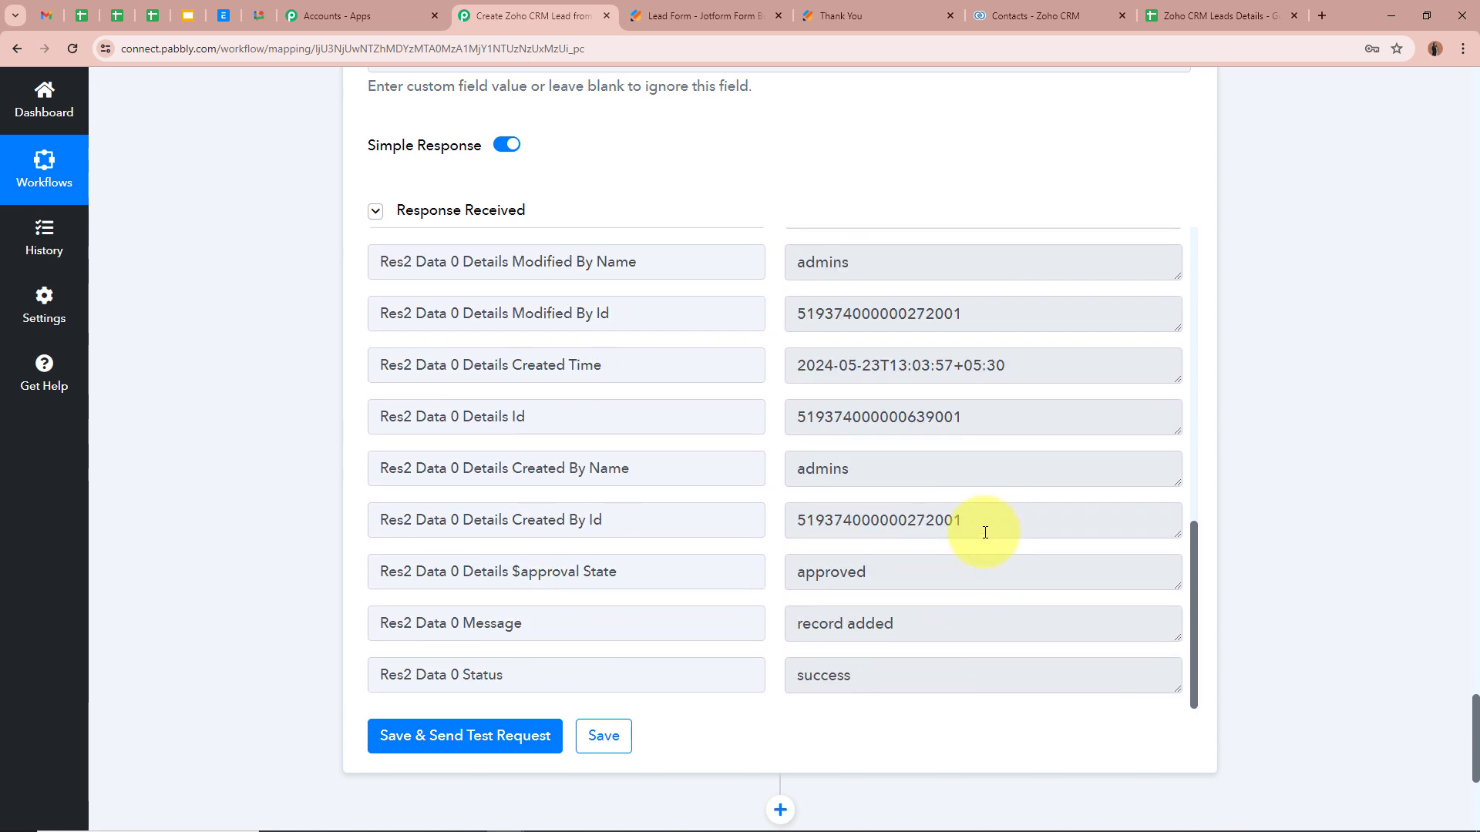
{"action": "left_click_drag", "start_coordinate": [1036, 629], "coordinate": [539, 634]}
{"action": "left_click", "coordinate": [1019, 642]}
Step: Collapse the Zoho CRM Insert/Update Record action step
{"action": "scroll", "coordinate": [1019, 642], "scroll_direction": "up", "scroll_amount": 10}
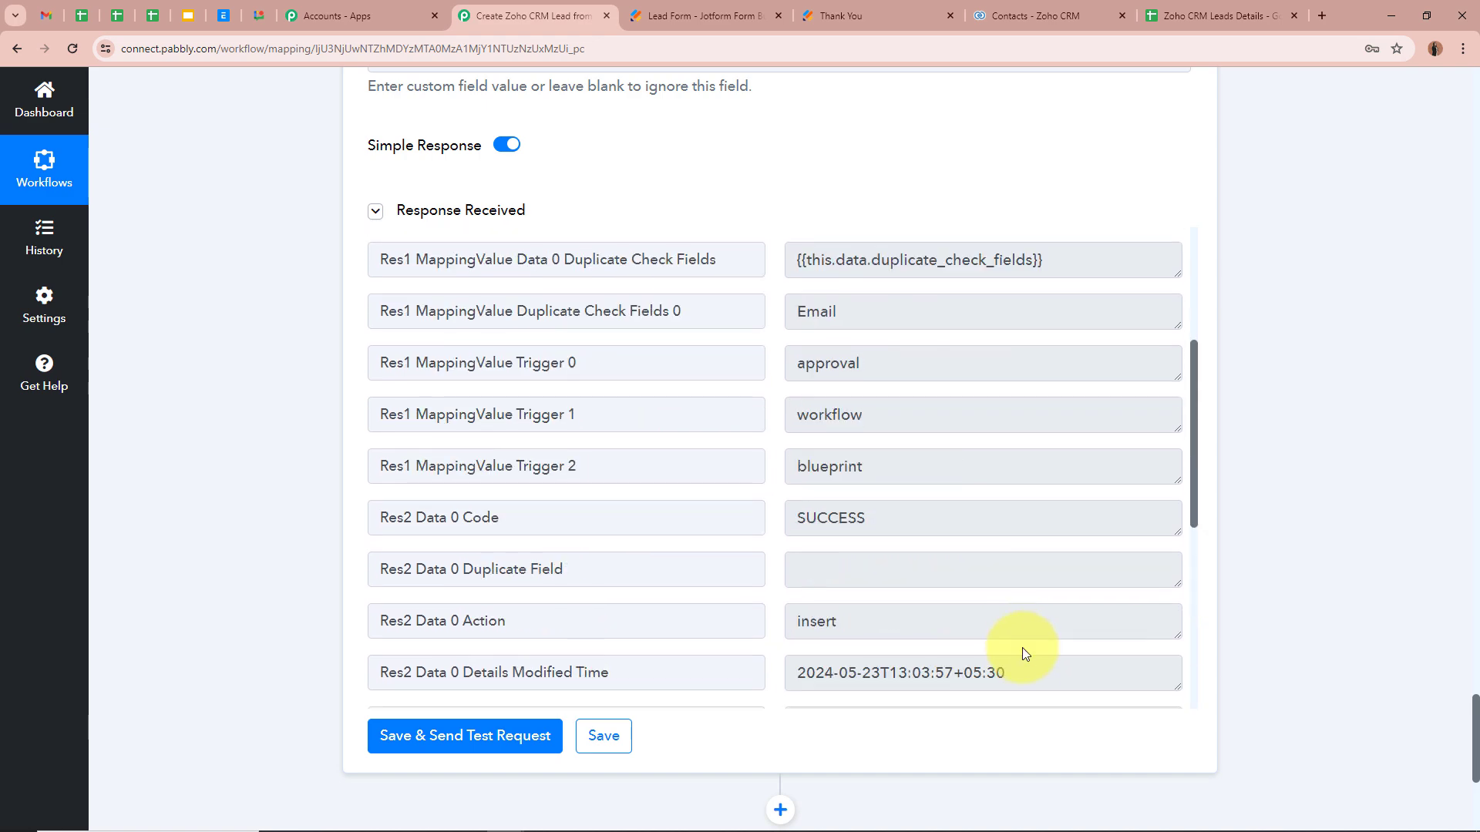
{"action": "scroll", "coordinate": [1281, 542], "scroll_direction": "up", "scroll_amount": 3}
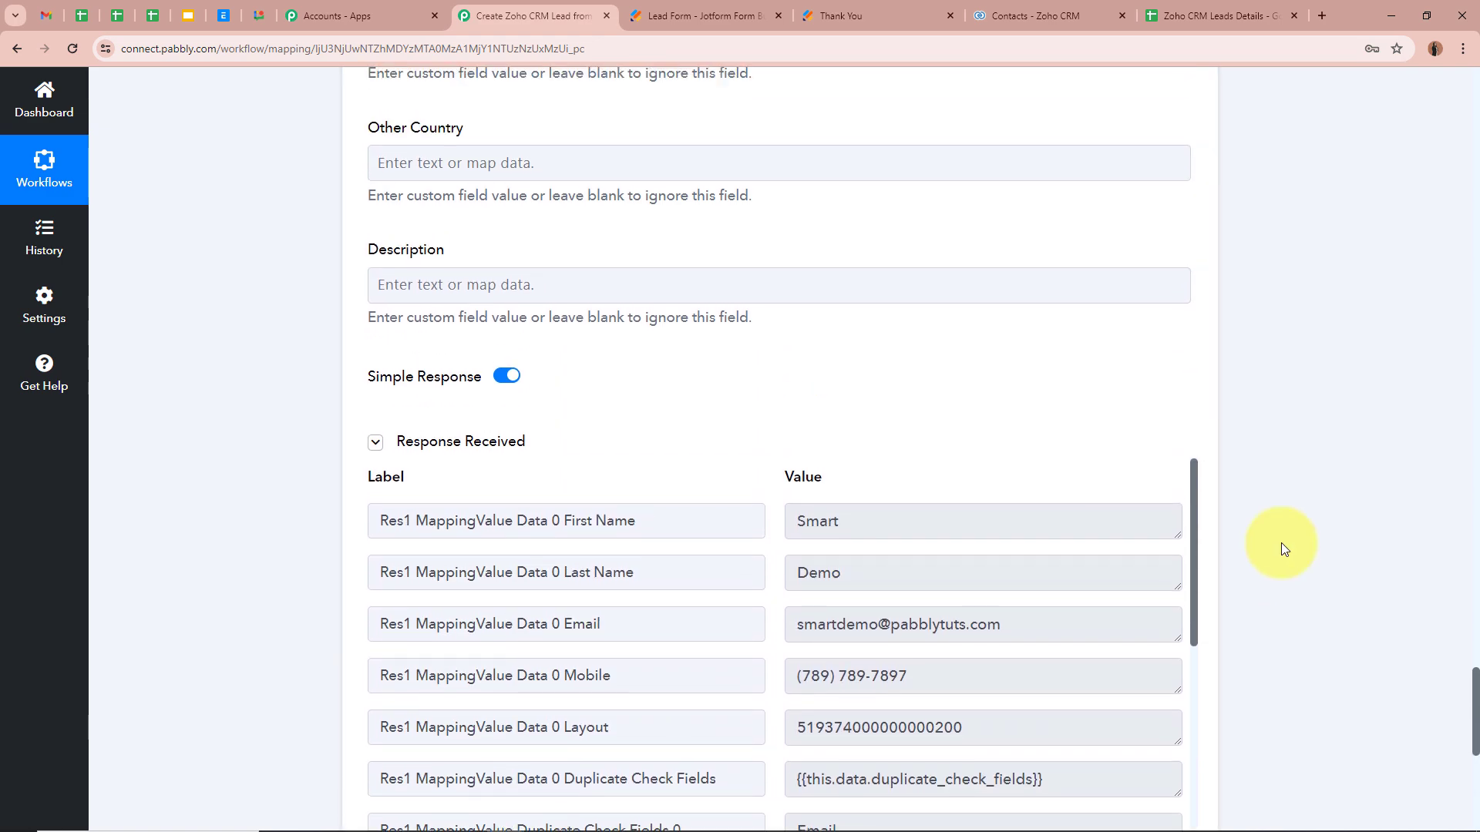
{"action": "scroll", "coordinate": [1281, 543], "scroll_direction": "up", "scroll_amount": 15}
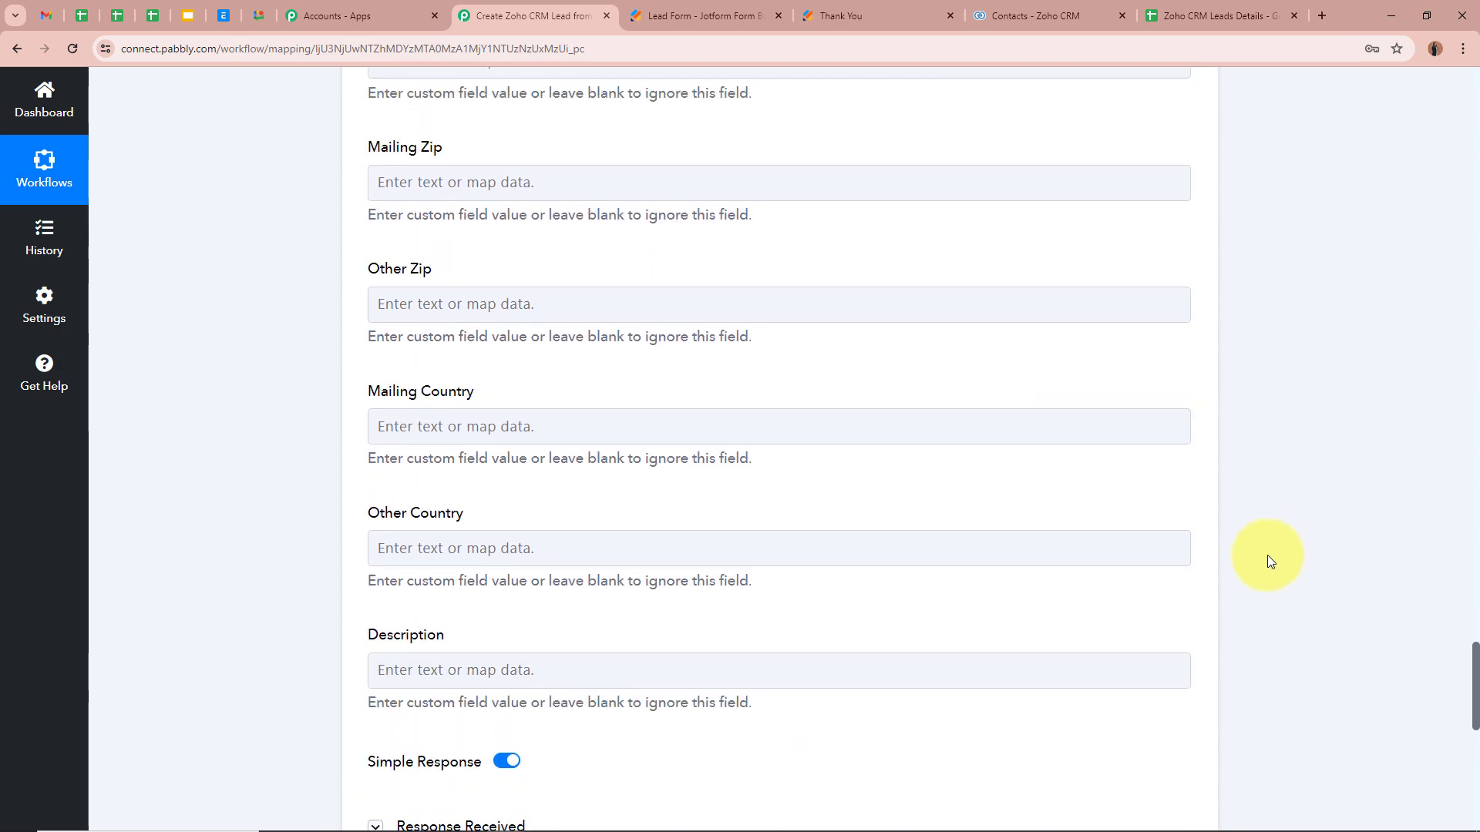
{"action": "scroll", "coordinate": [1261, 572], "scroll_direction": "up", "scroll_amount": 15}
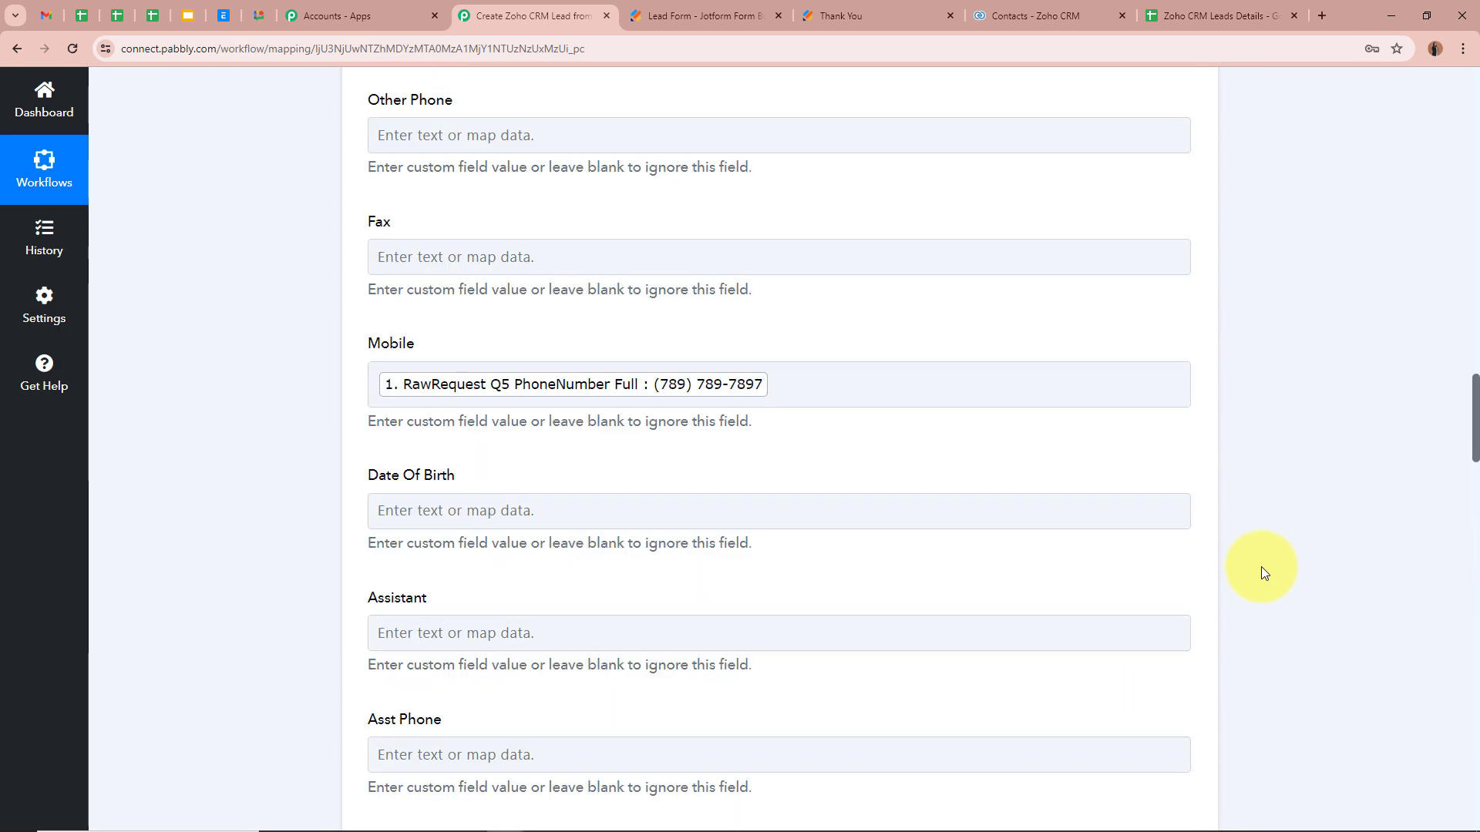
{"action": "scroll", "coordinate": [1256, 575], "scroll_direction": "up", "scroll_amount": 15}
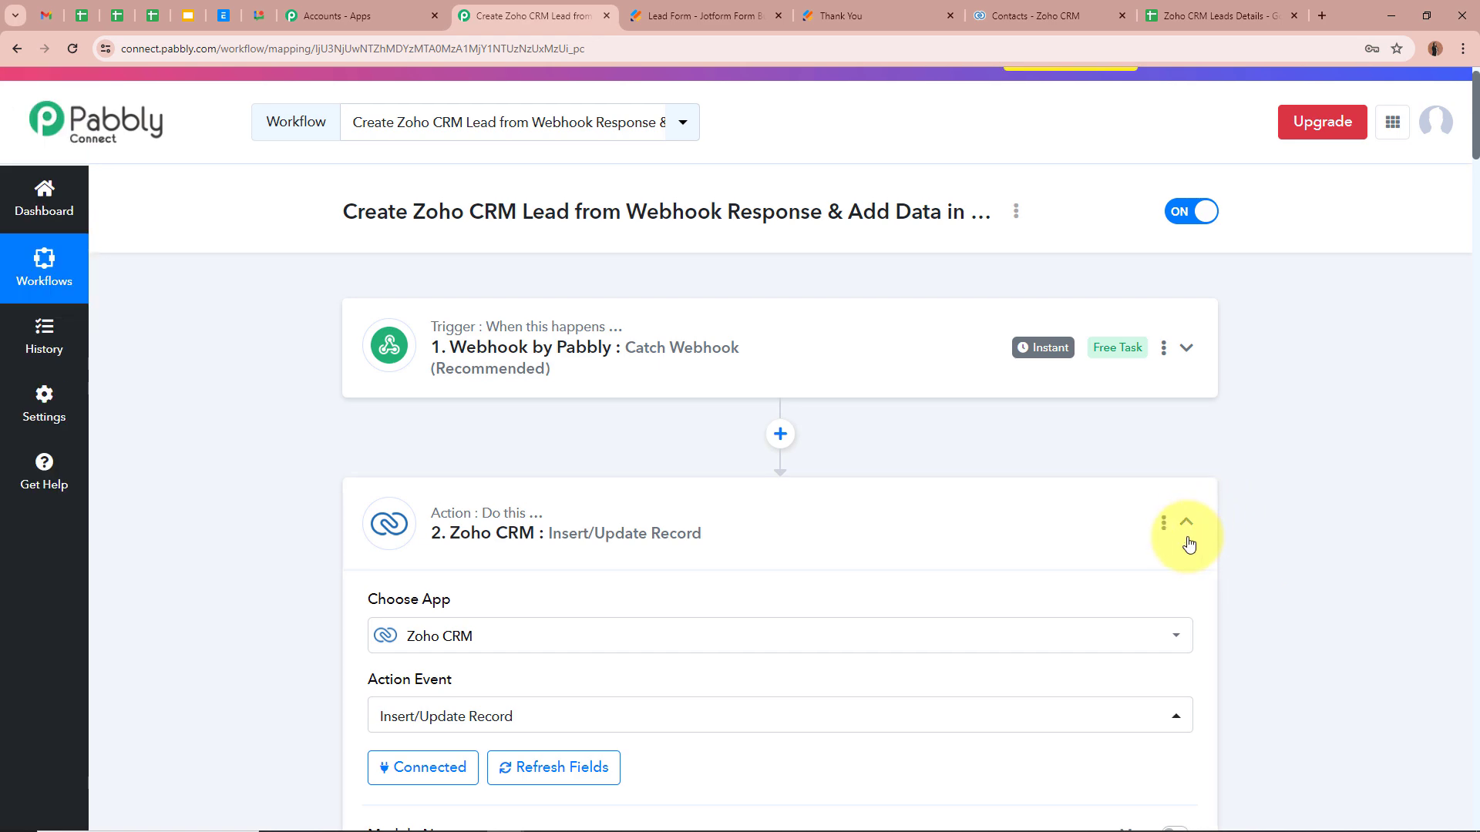
{"action": "left_click", "coordinate": [1186, 524]}
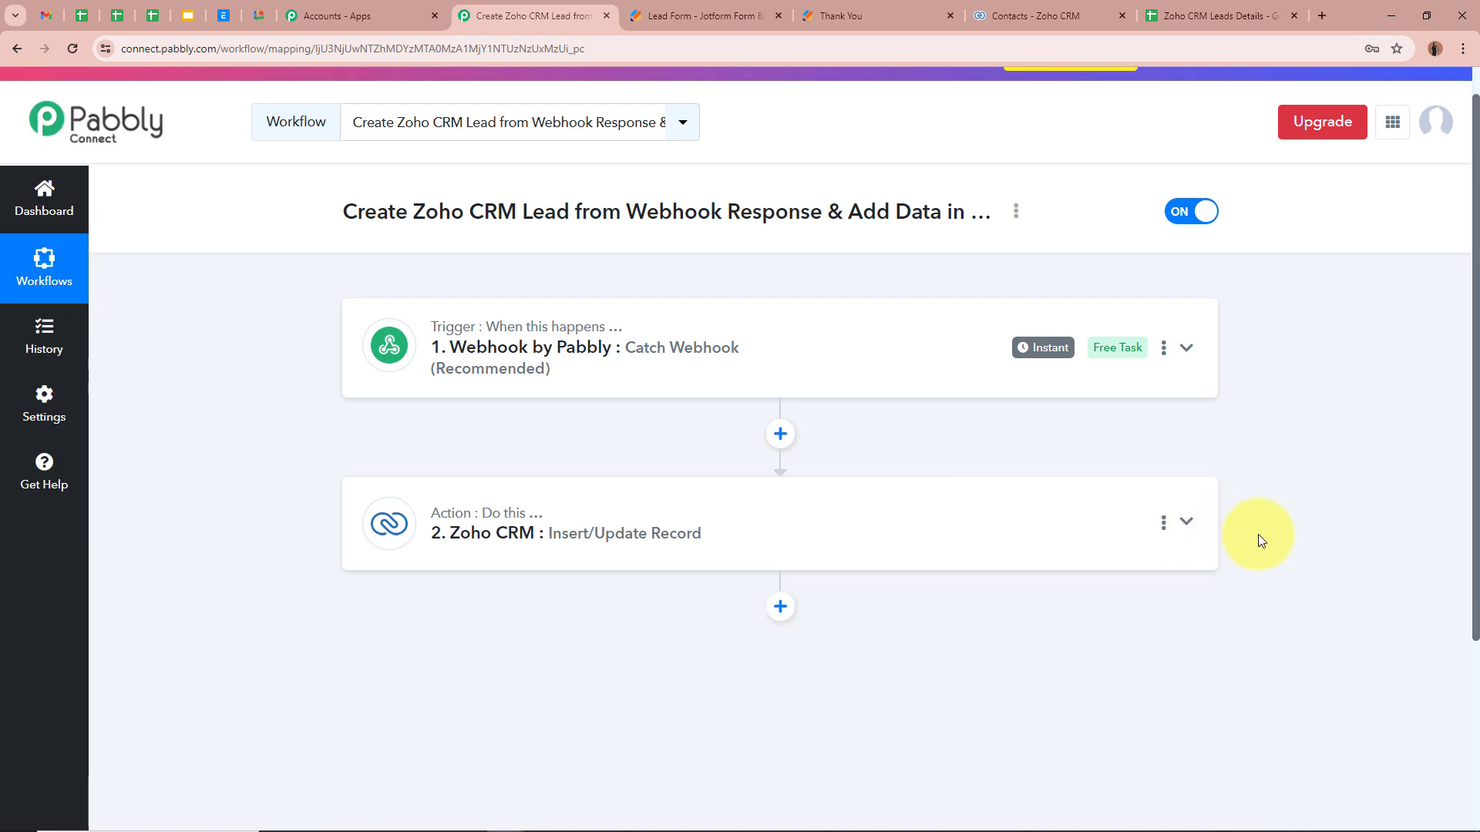
Step: Reload Zoho CRM Contacts, check the new test contact's email and mobile, then return to Pabbly
{"action": "left_click", "coordinate": [1064, 10]}
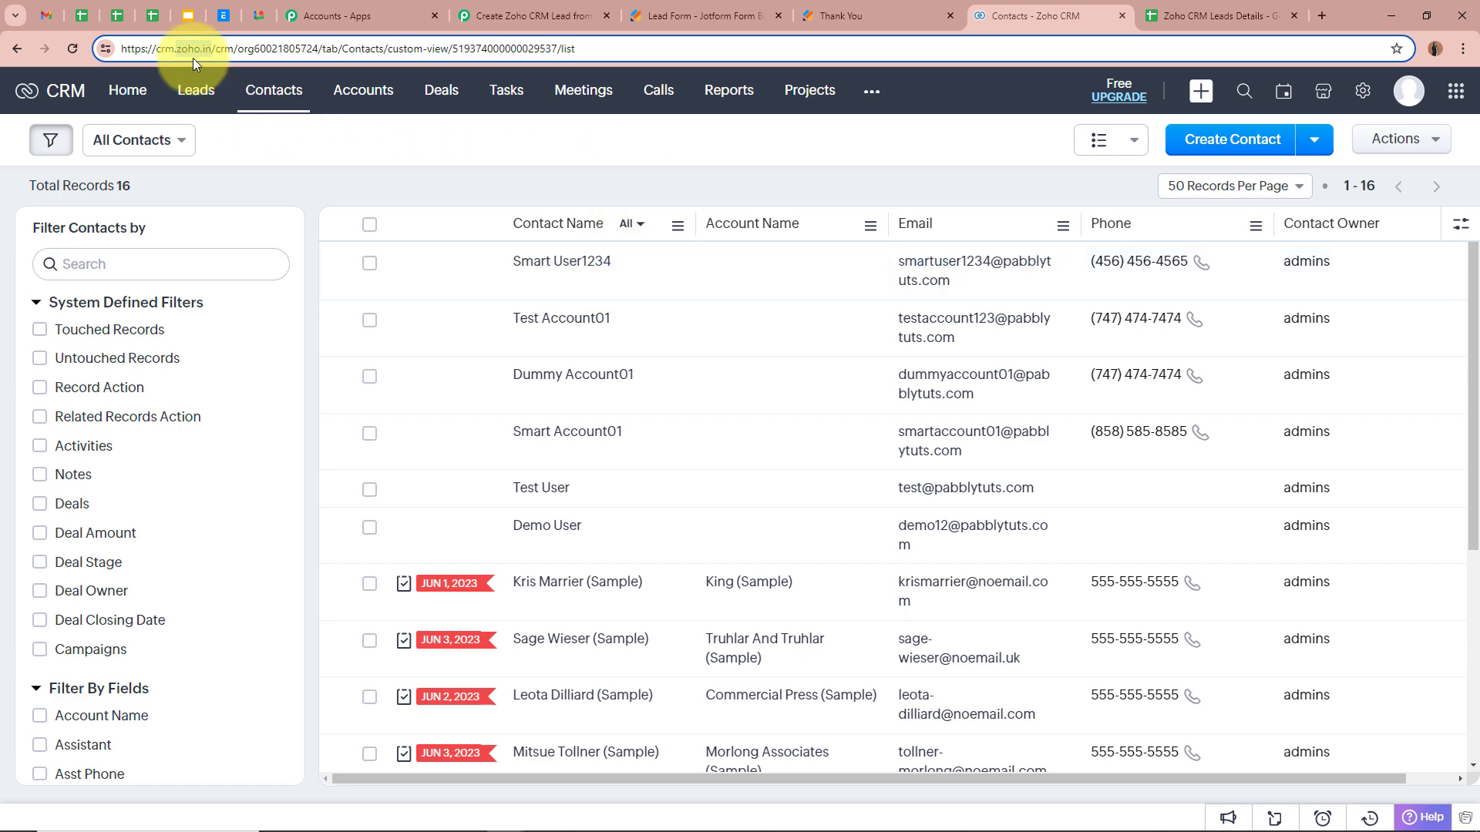
{"action": "left_click", "coordinate": [72, 50]}
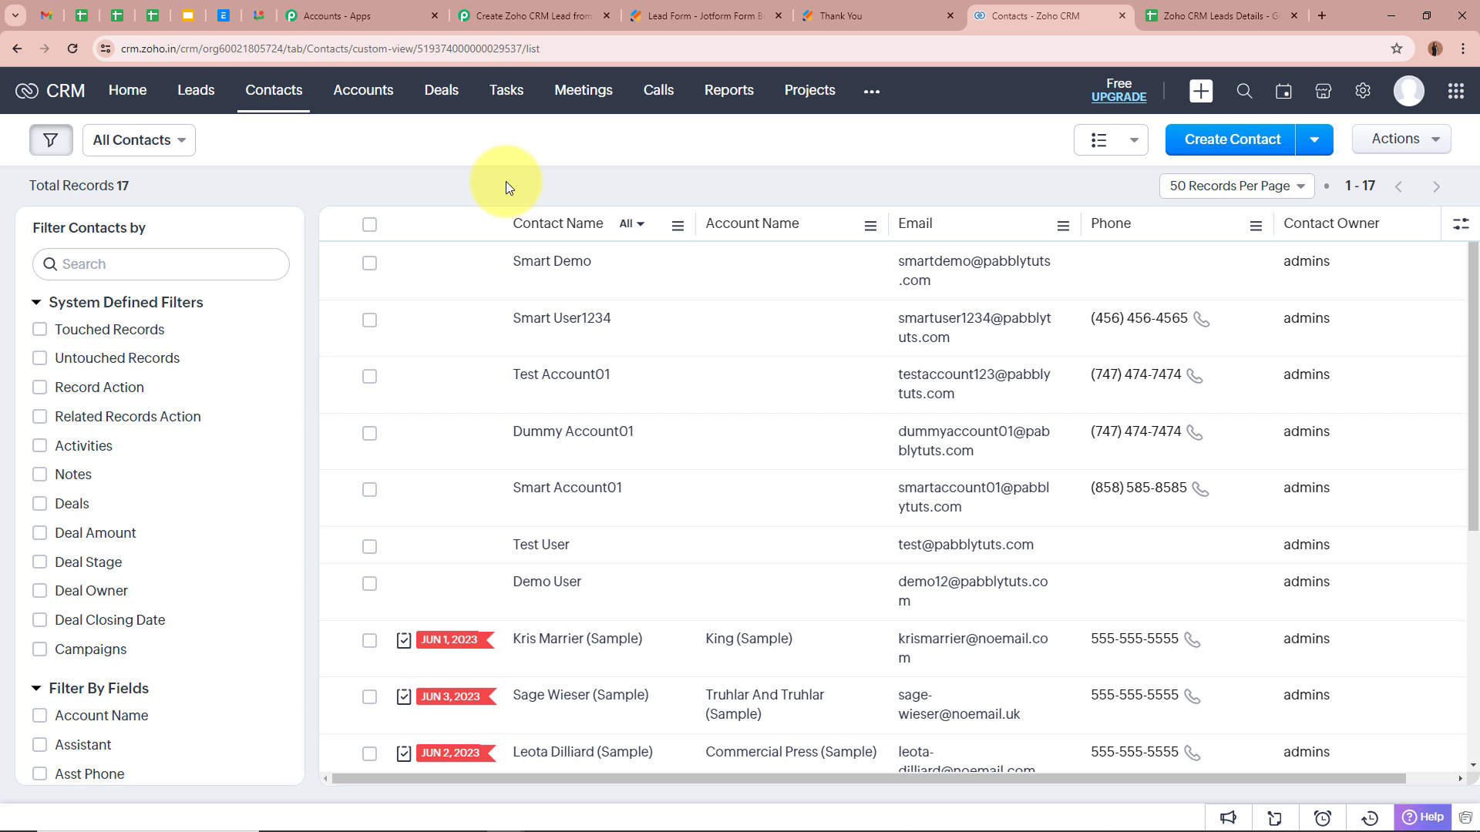
{"action": "left_click", "coordinate": [543, 267]}
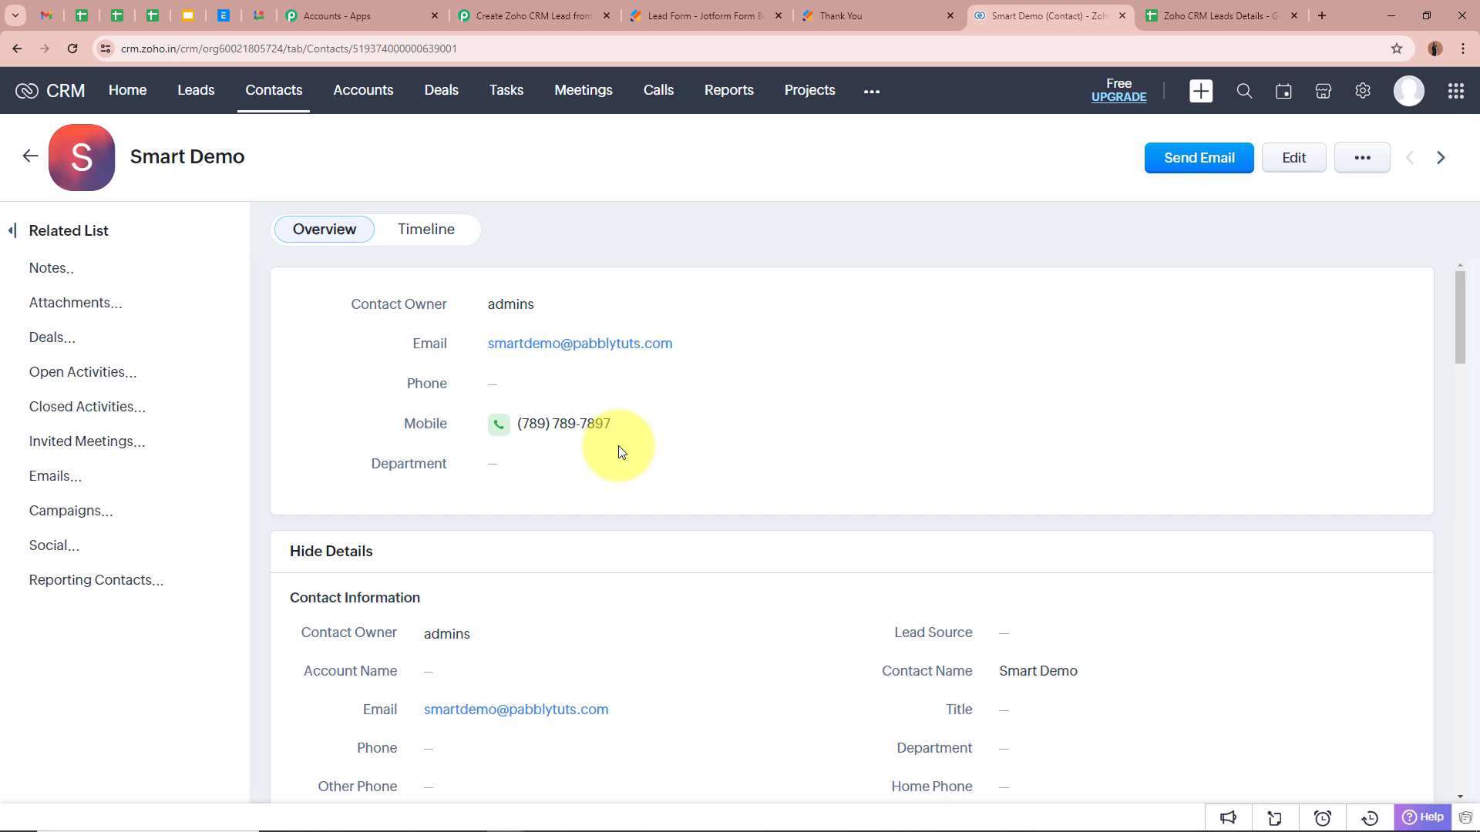
{"action": "scroll", "coordinate": [494, 393], "scroll_direction": "down", "scroll_amount": 4}
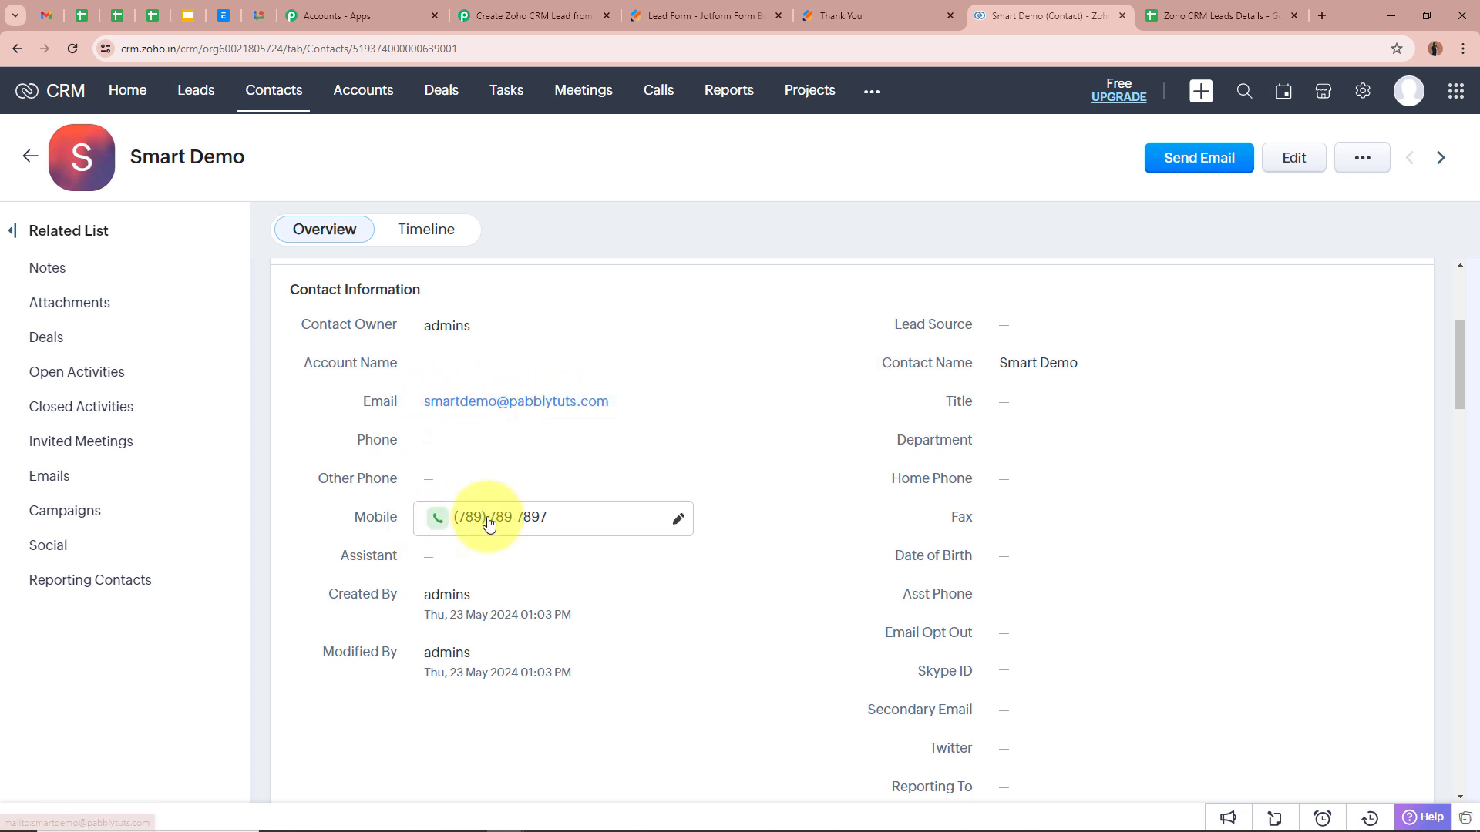
{"action": "scroll", "coordinate": [644, 488], "scroll_direction": "up", "scroll_amount": 4}
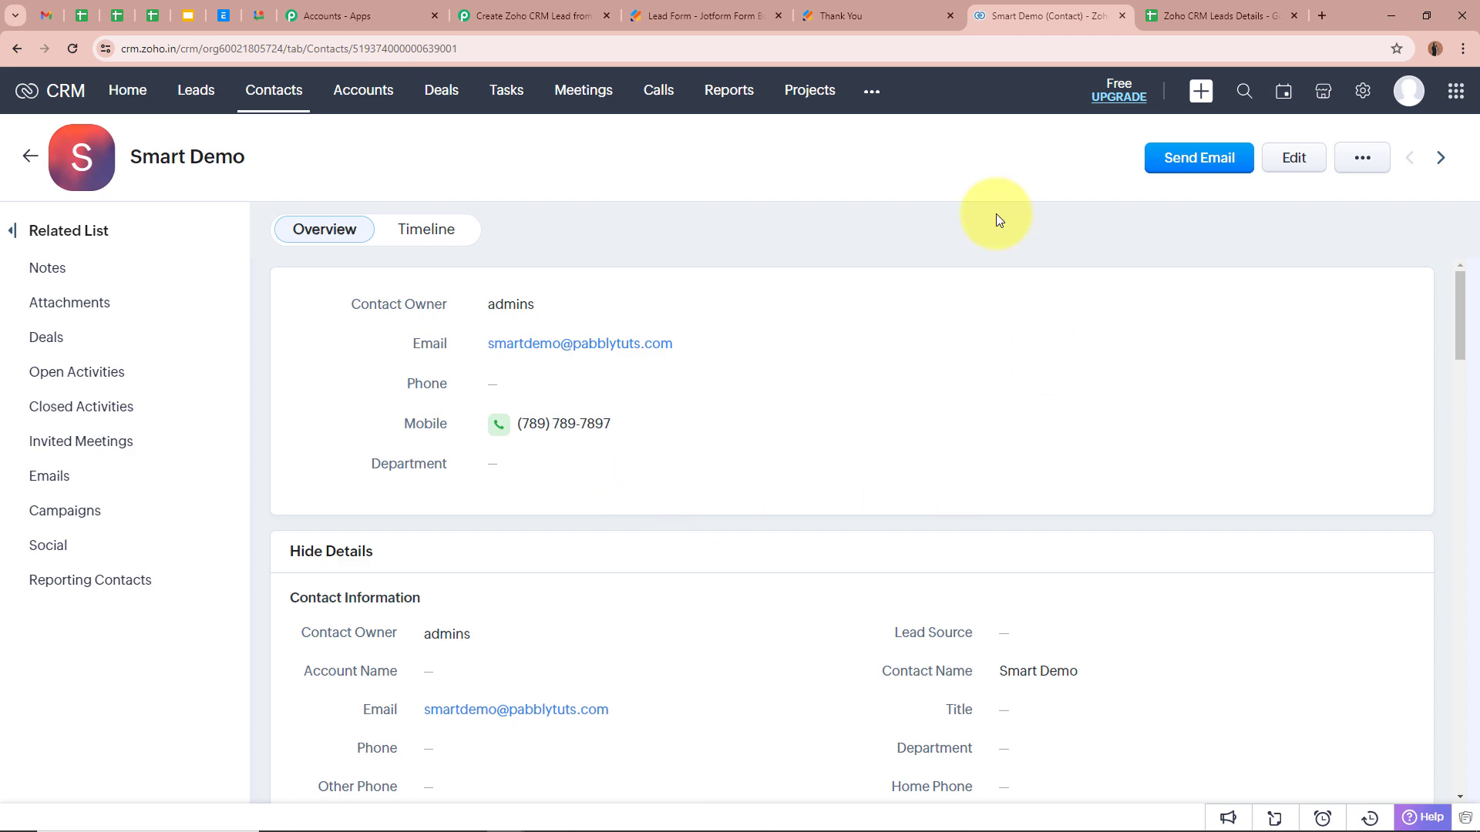
{"action": "left_click", "coordinate": [30, 156]}
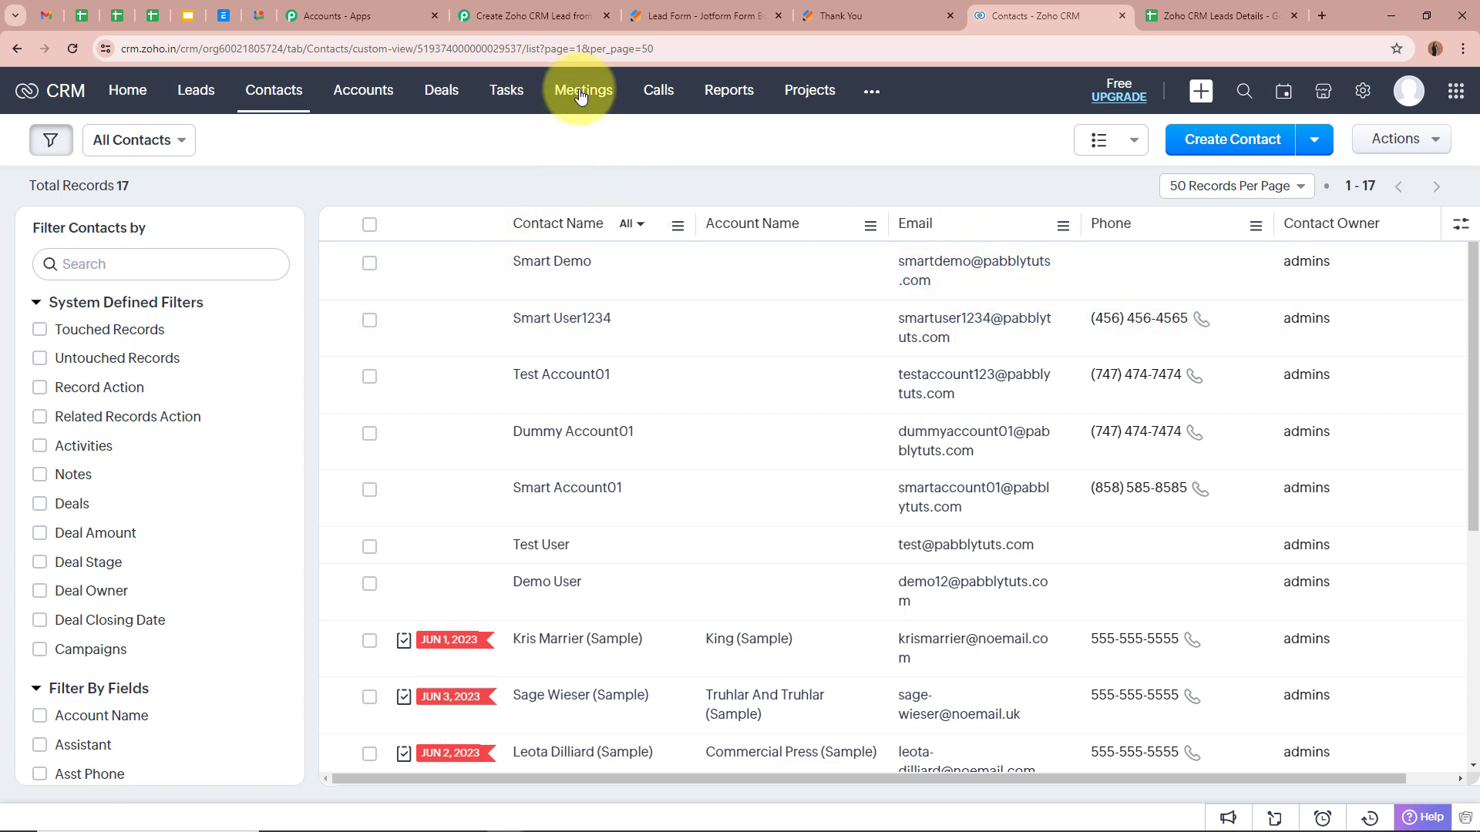
{"action": "left_click", "coordinate": [532, 15]}
Step: Add a third step using the Google Sheets app with the Add New Row action event
{"action": "scroll", "coordinate": [219, 362], "scroll_direction": "down", "scroll_amount": 3}
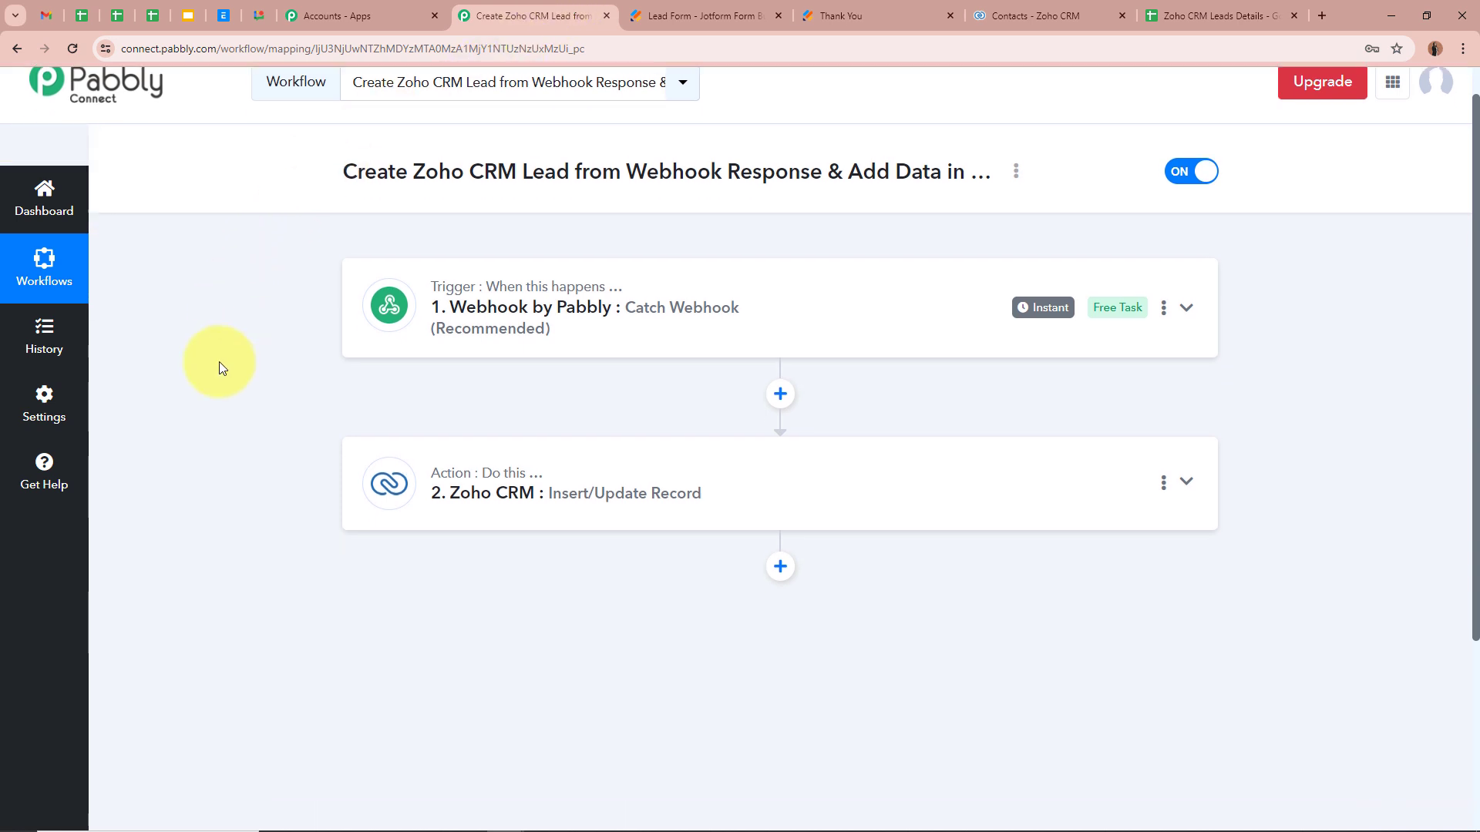
{"action": "left_click", "coordinate": [780, 376]}
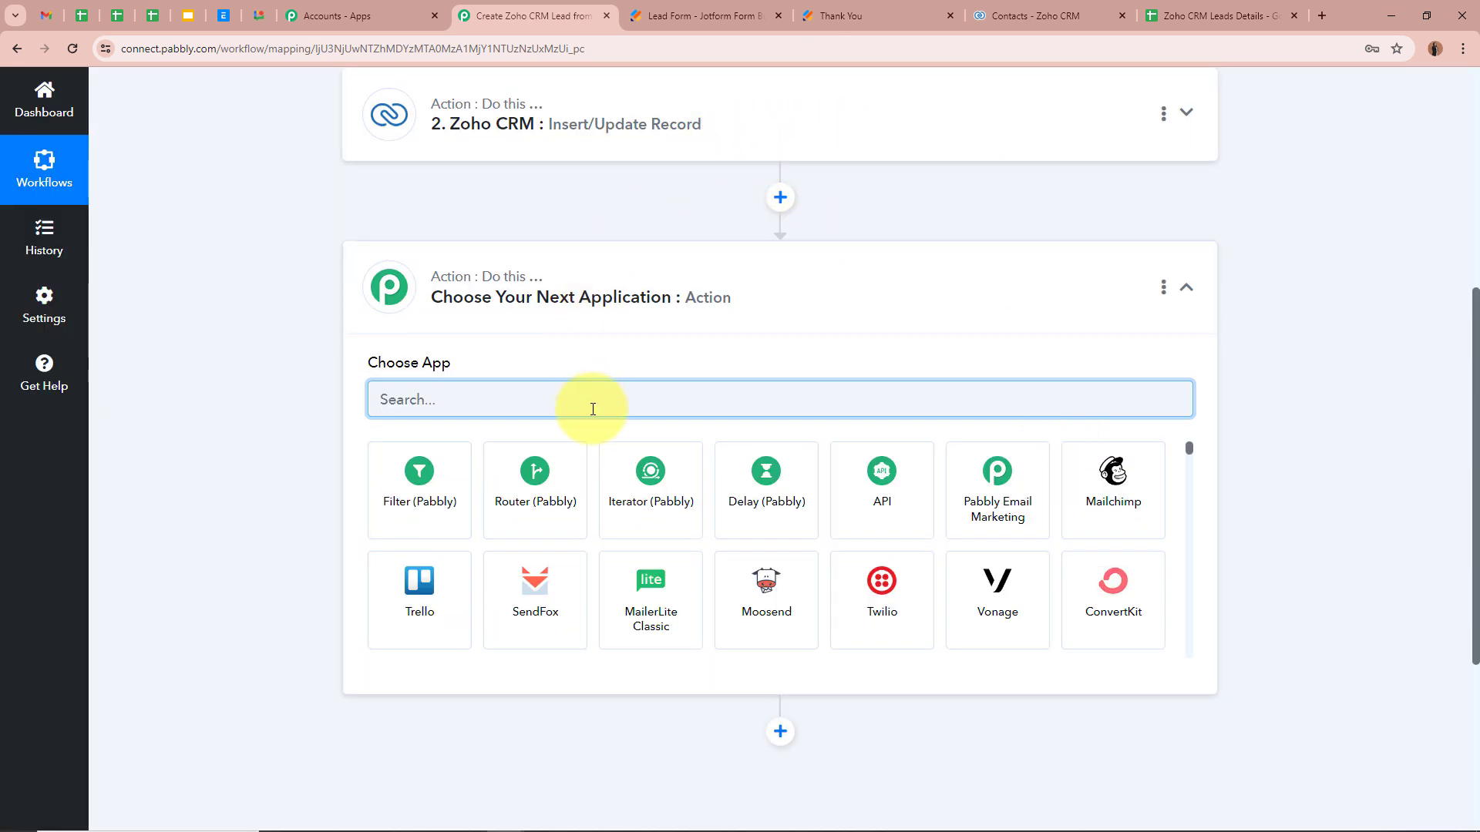
{"action": "type", "text": "Google"}
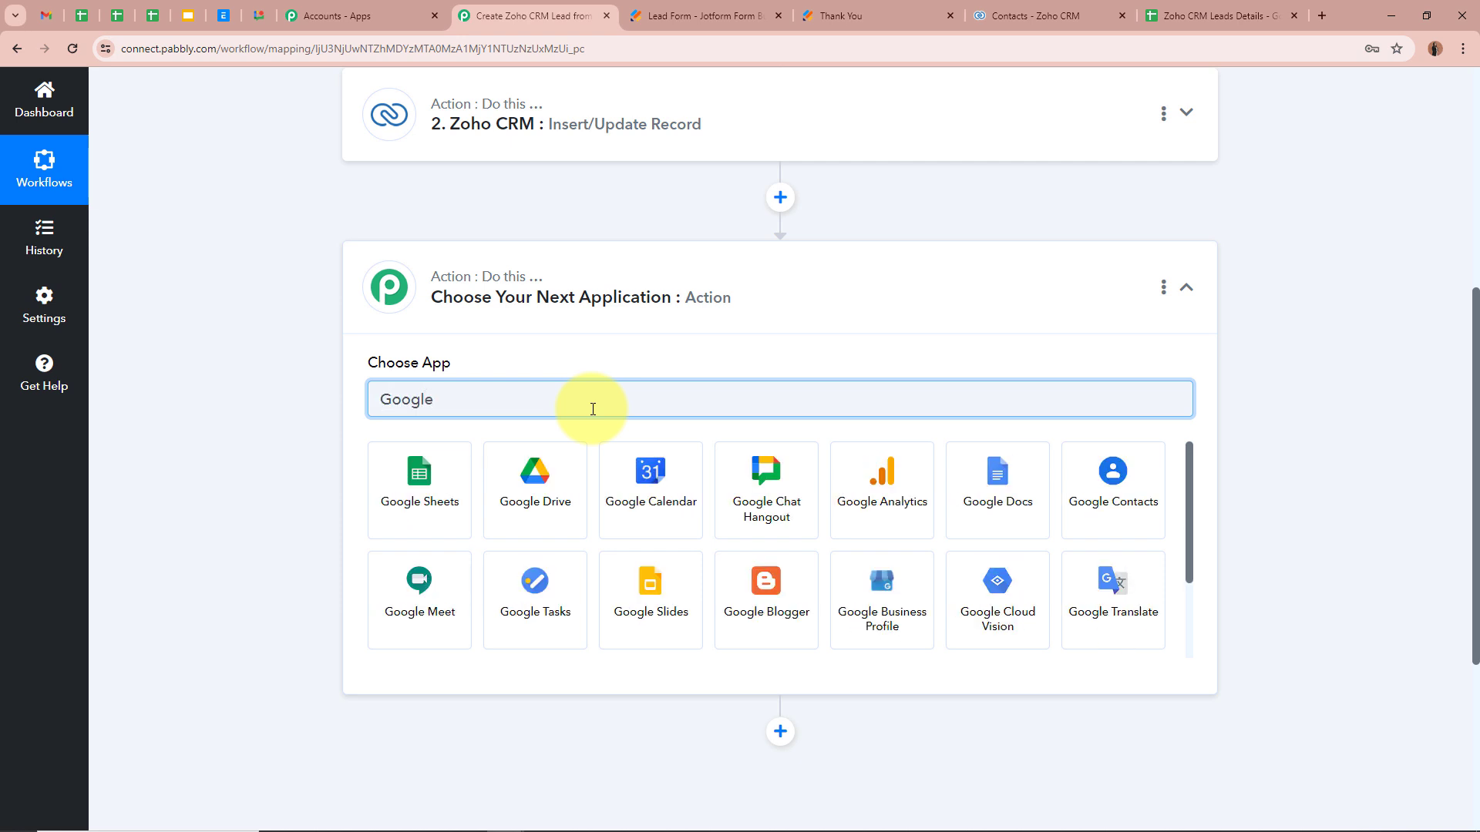
{"action": "left_click", "coordinate": [447, 478]}
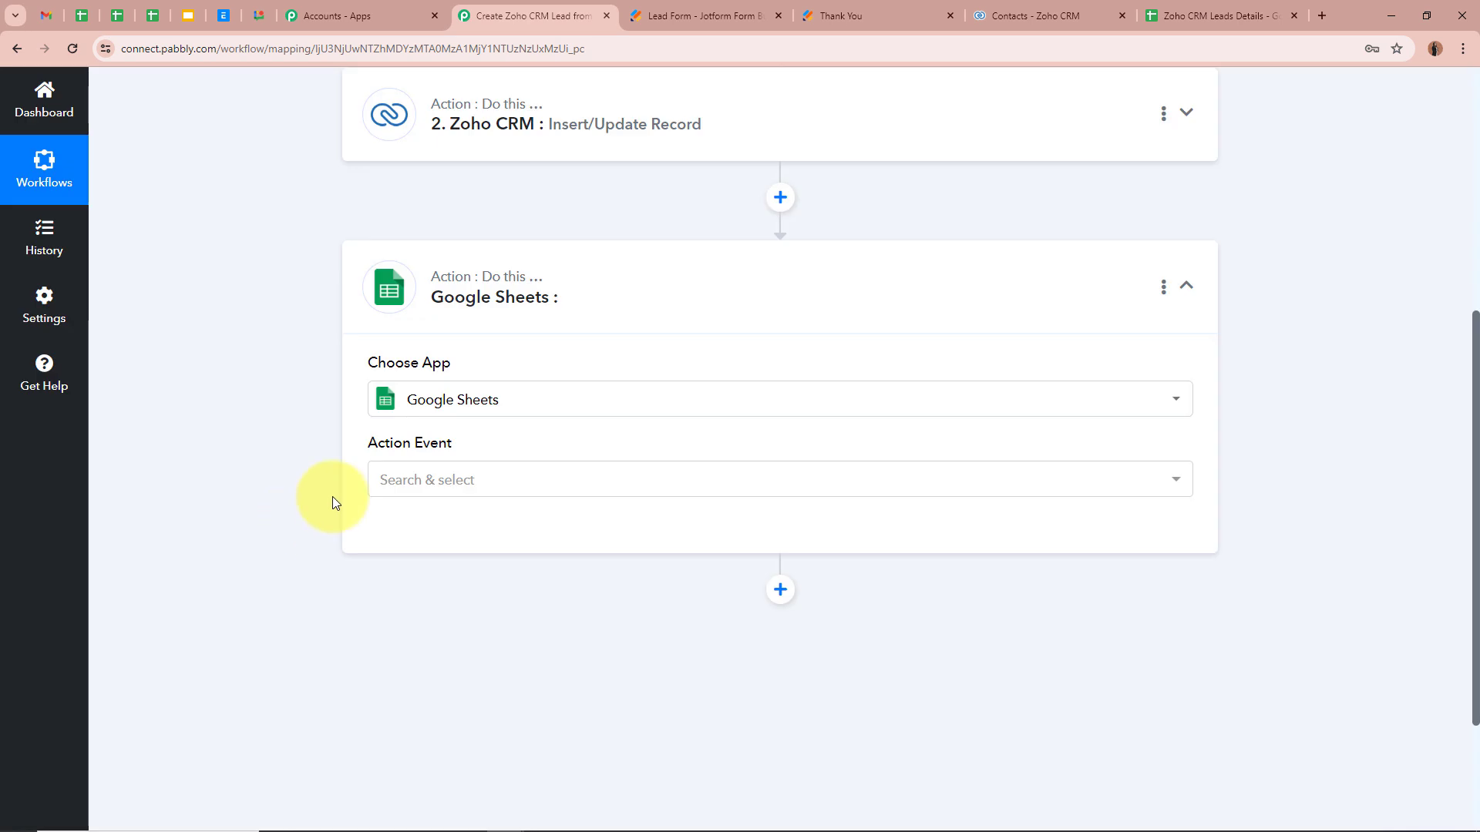
{"action": "left_click", "coordinate": [463, 479]}
{"action": "left_click", "coordinate": [423, 192]}
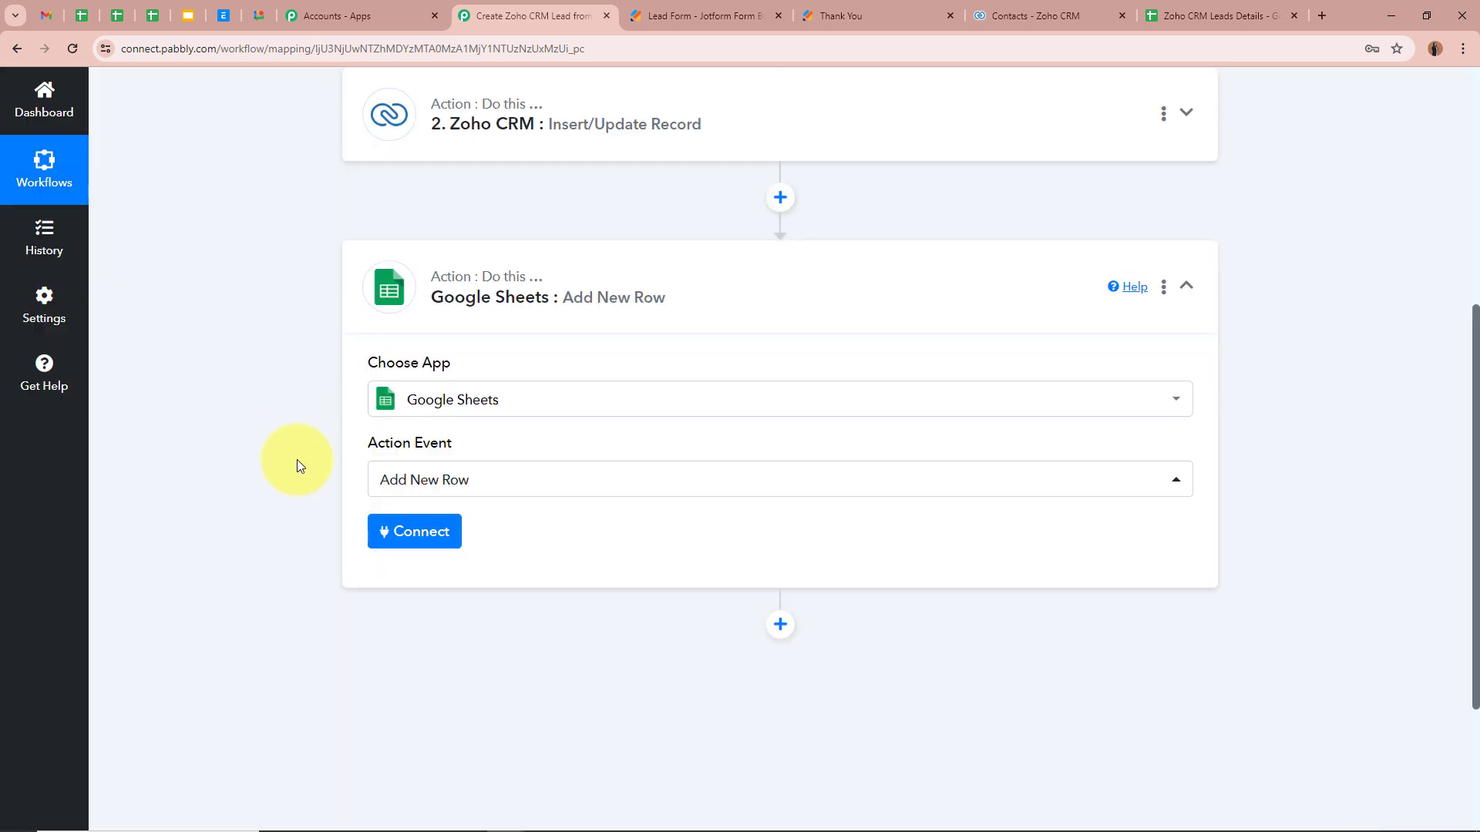
{"action": "scroll", "coordinate": [298, 459], "scroll_direction": "up", "scroll_amount": 1}
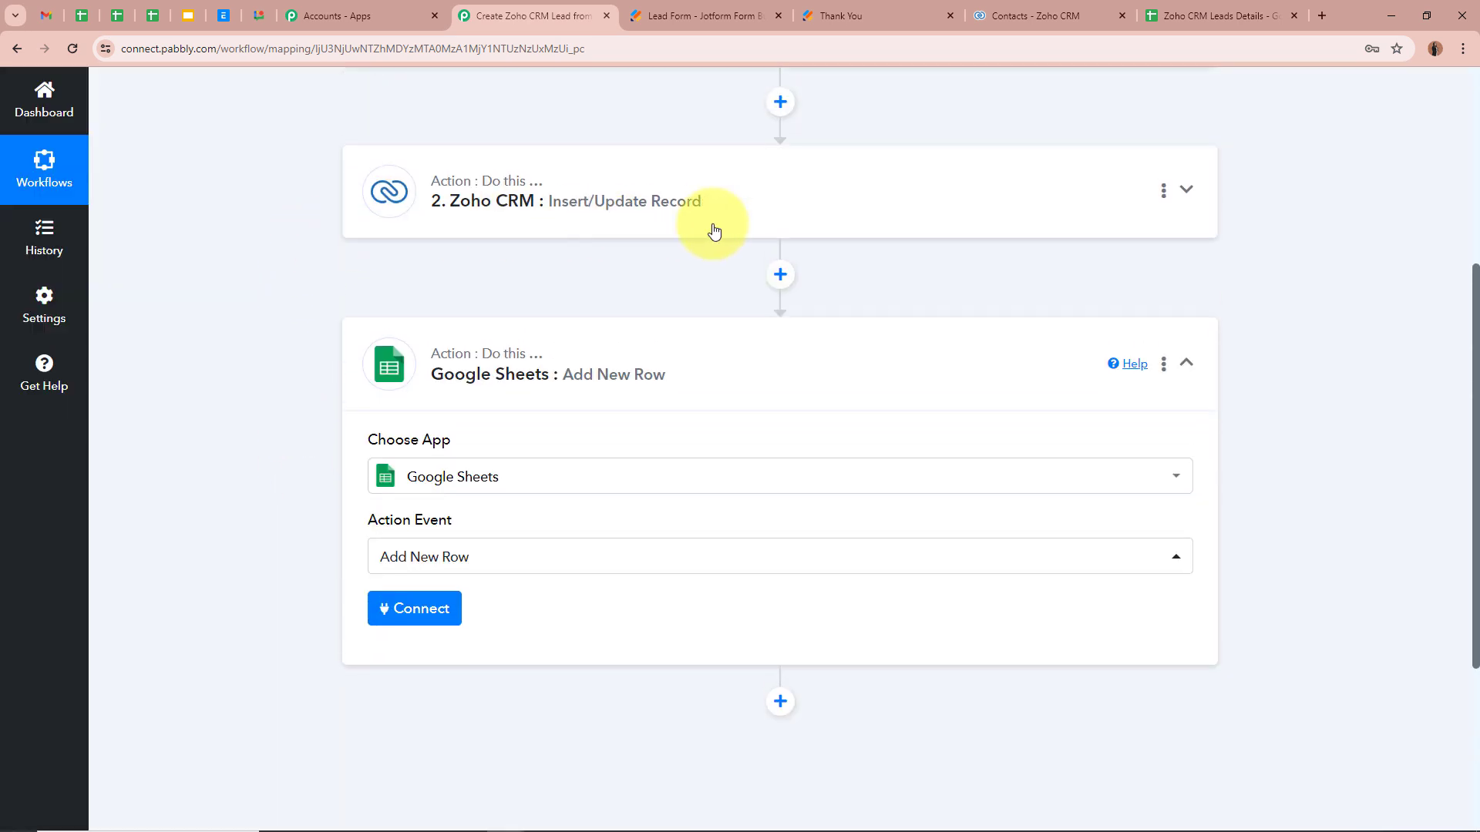
{"action": "scroll", "coordinate": [260, 409], "scroll_direction": "down", "scroll_amount": 2}
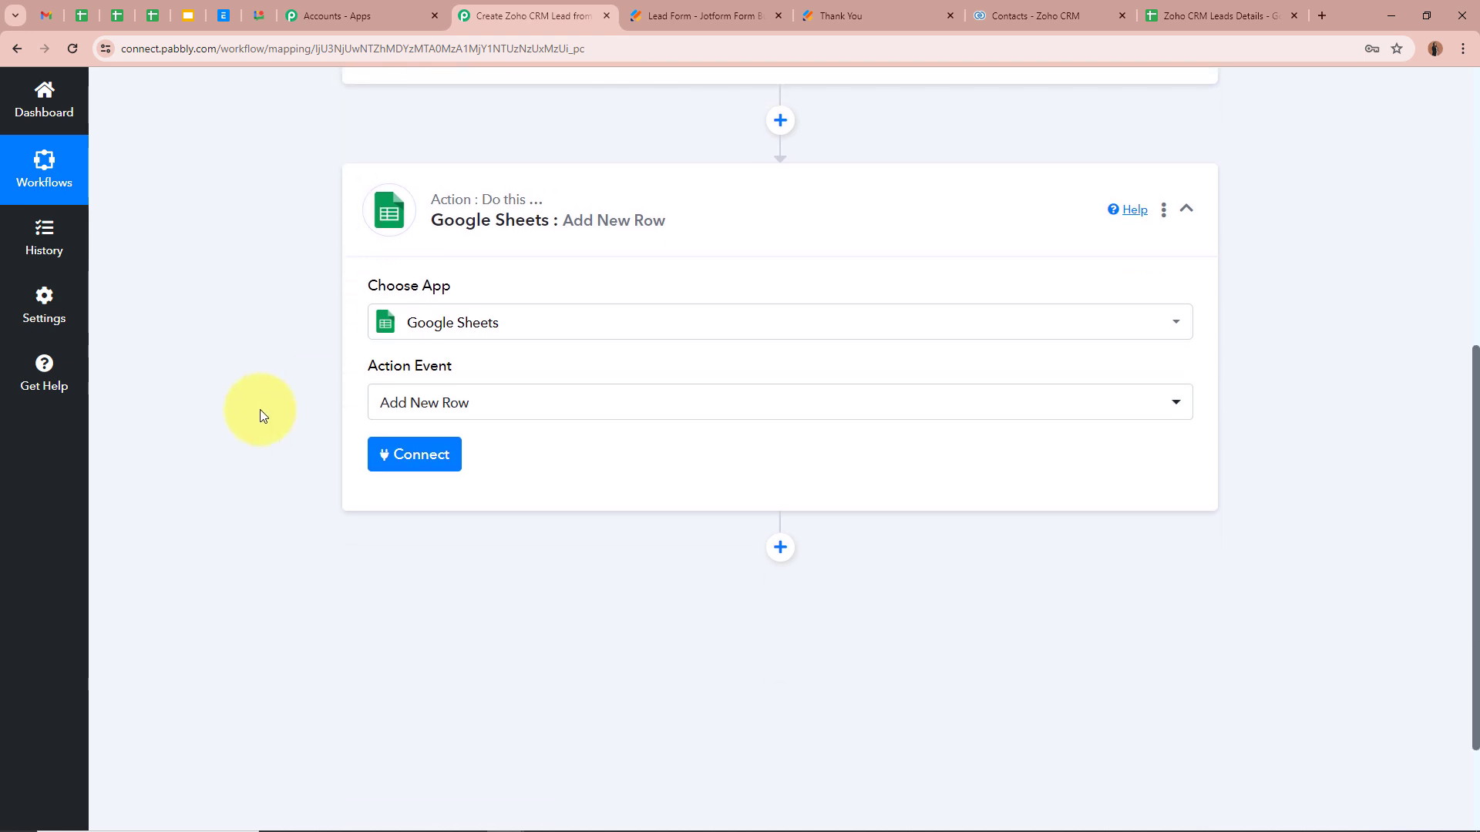
Step: Create a new Google Sheets connection by signing in with Google and allowing access
{"action": "left_click", "coordinate": [400, 459]}
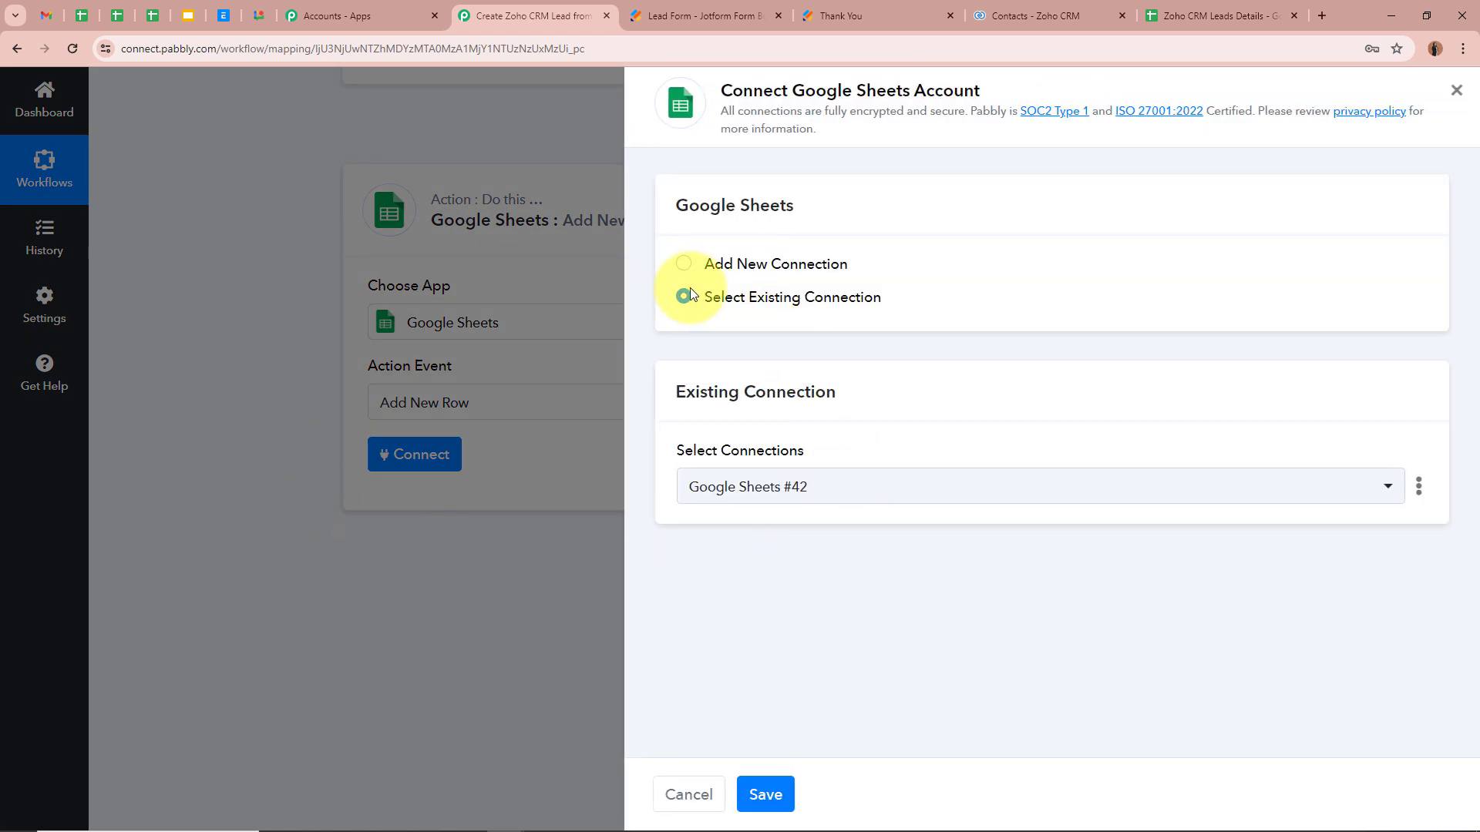
{"action": "left_click", "coordinate": [684, 264]}
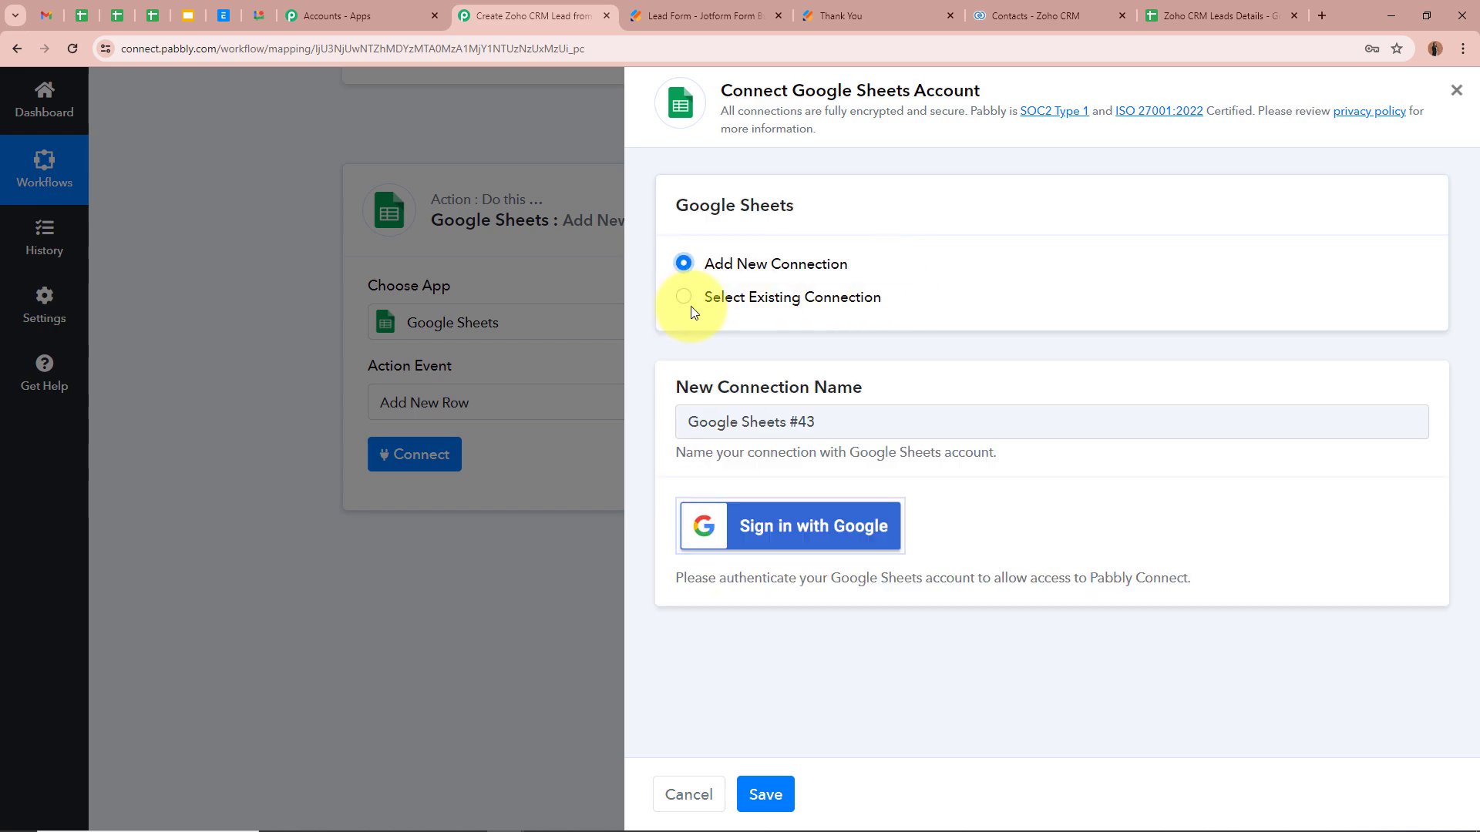
{"action": "left_click", "coordinate": [815, 526]}
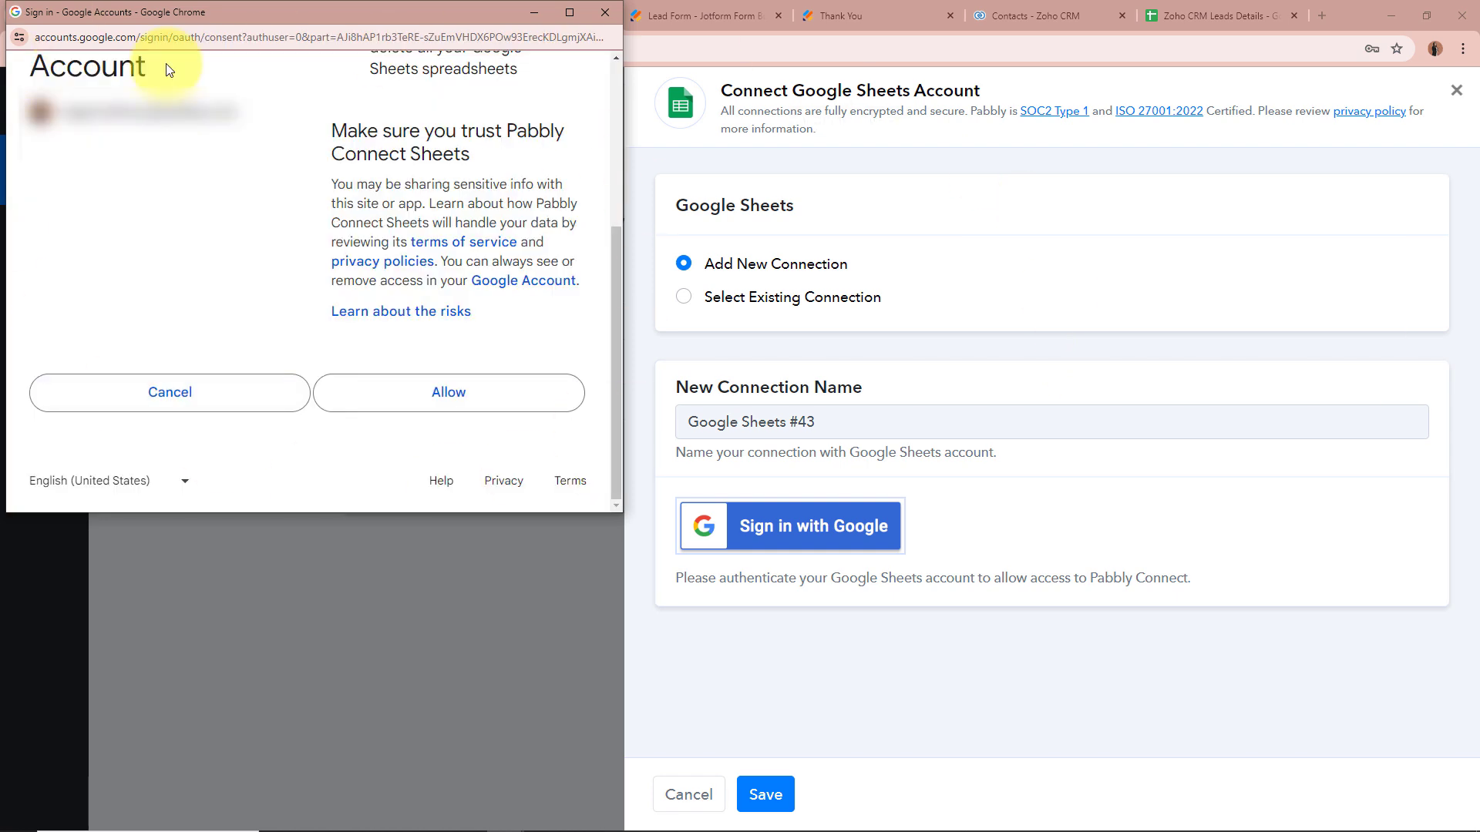
{"action": "left_click", "coordinate": [430, 402]}
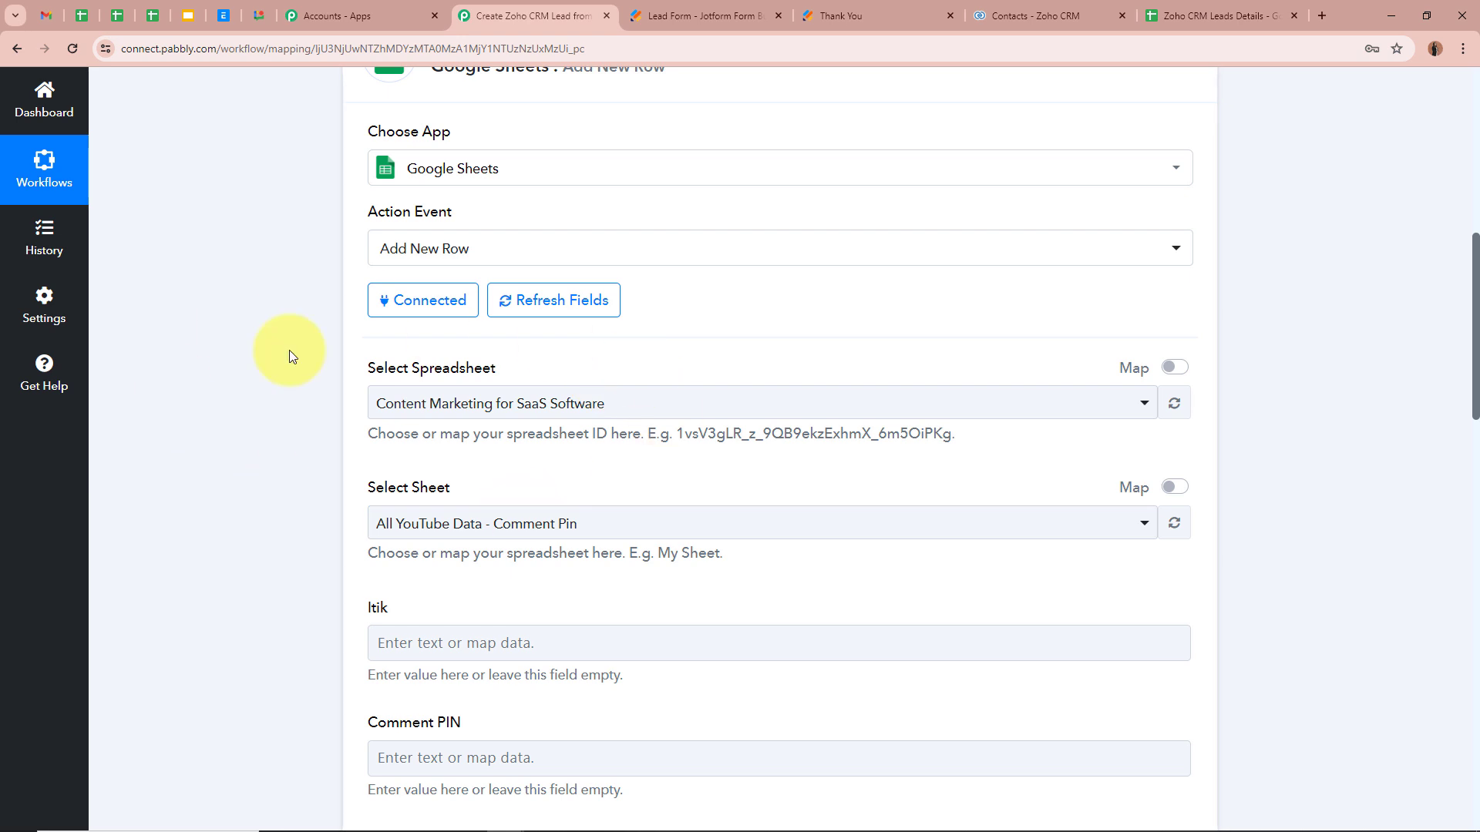
Step: Select the Zoho CRM Leads Details spreadsheet as the target
{"action": "left_click", "coordinate": [1244, 15]}
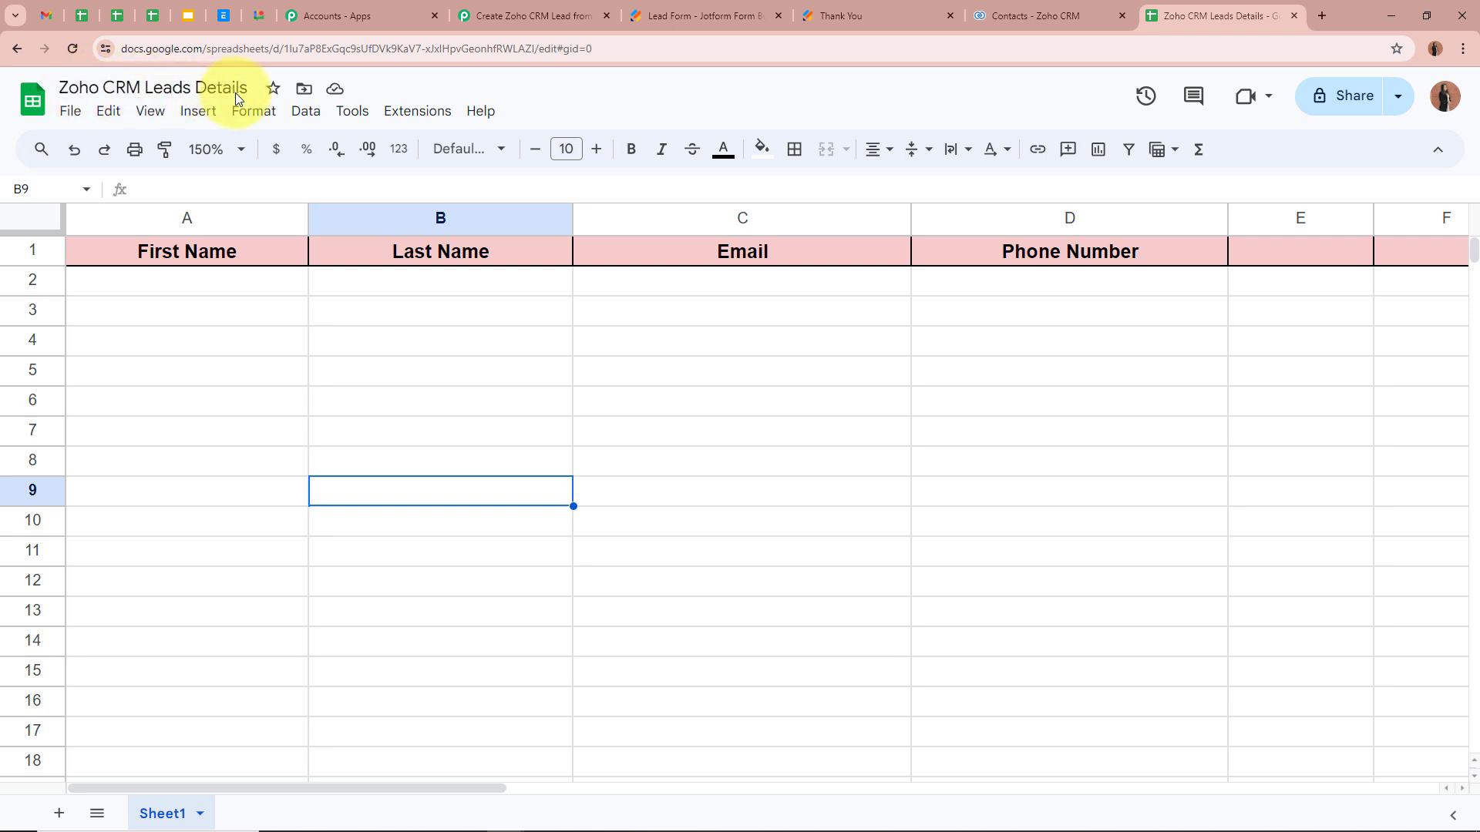
{"action": "left_click", "coordinate": [593, 8]}
{"action": "left_click", "coordinate": [543, 402]}
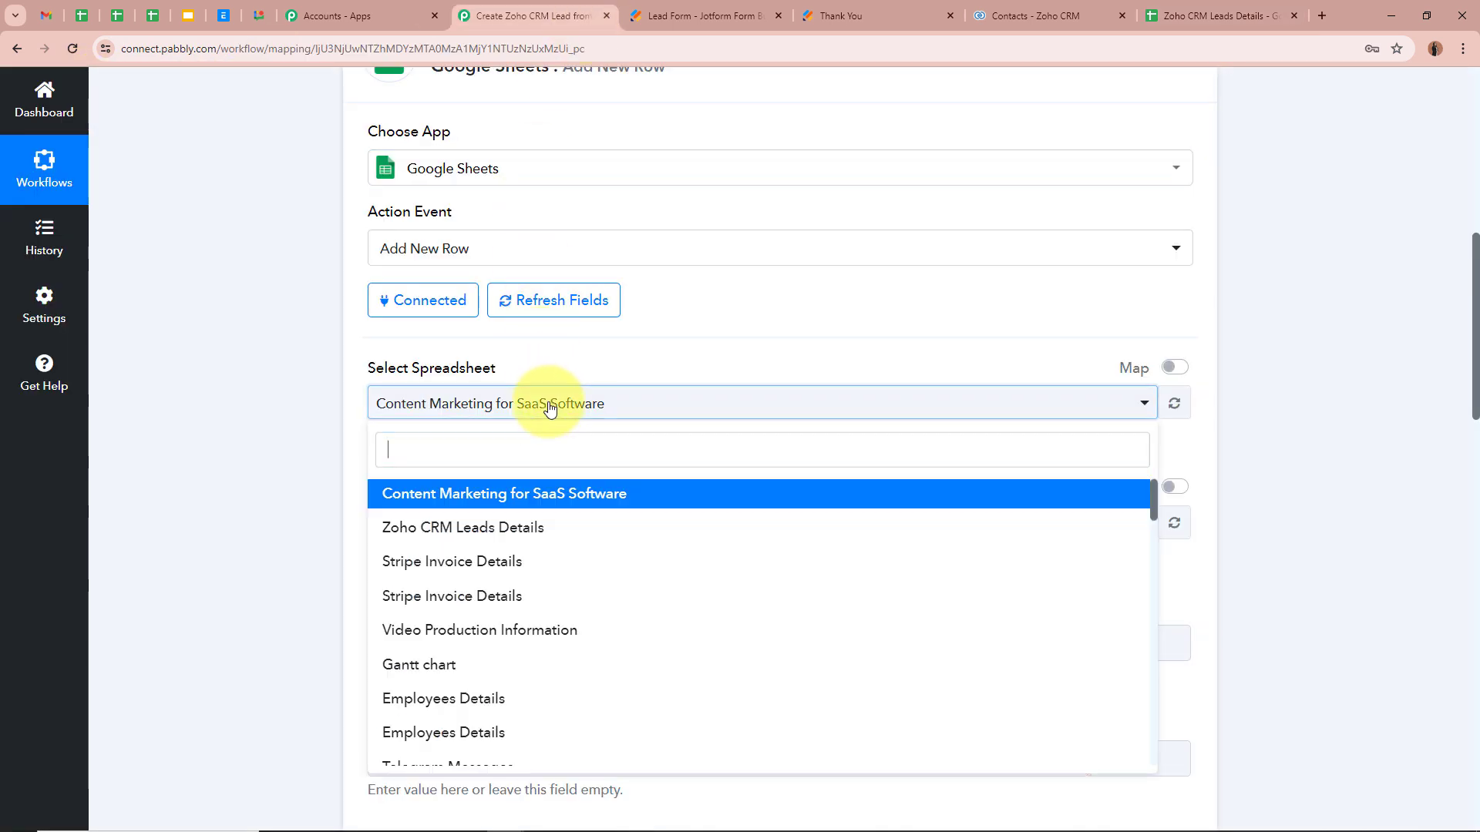
{"action": "left_click", "coordinate": [537, 527]}
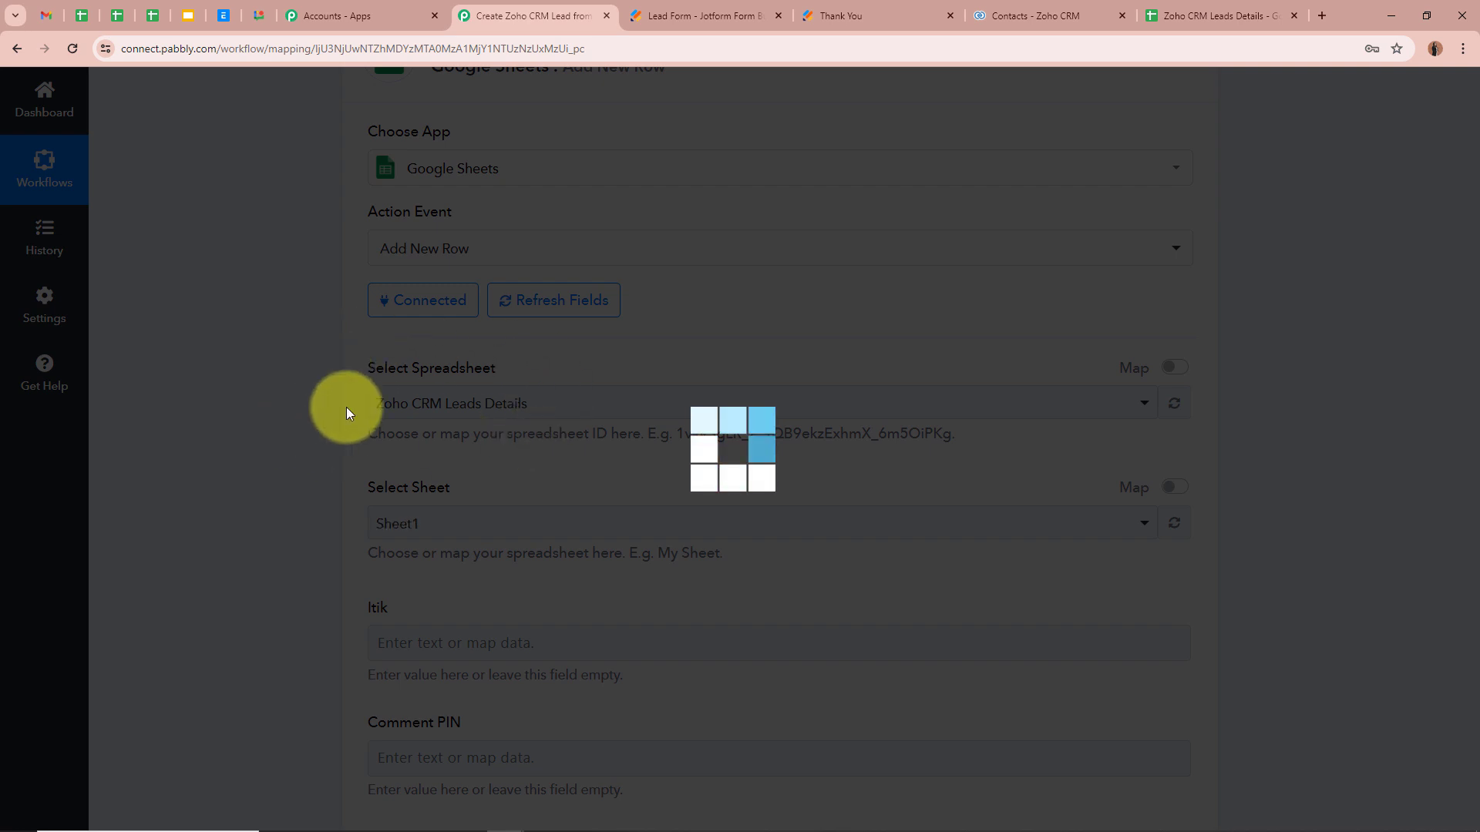
Step: Check the sheet's First Name, Last Name, Email and Phone Number columns, then select Sheet1
{"action": "left_click", "coordinate": [1199, 6]}
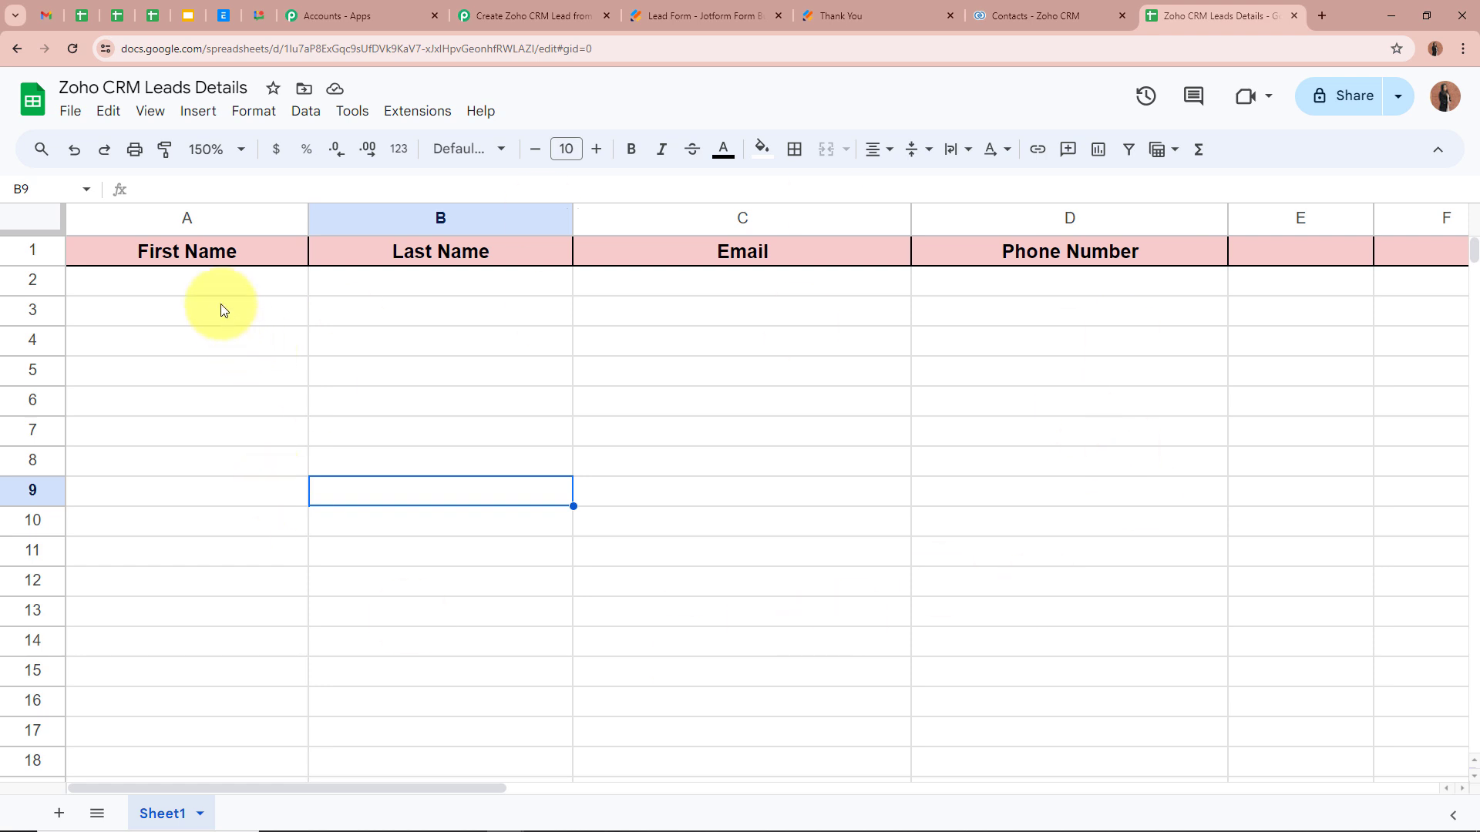
{"action": "left_click", "coordinate": [209, 283]}
{"action": "left_click", "coordinate": [431, 287]}
{"action": "left_click", "coordinate": [777, 288]}
{"action": "left_click", "coordinate": [1029, 286]}
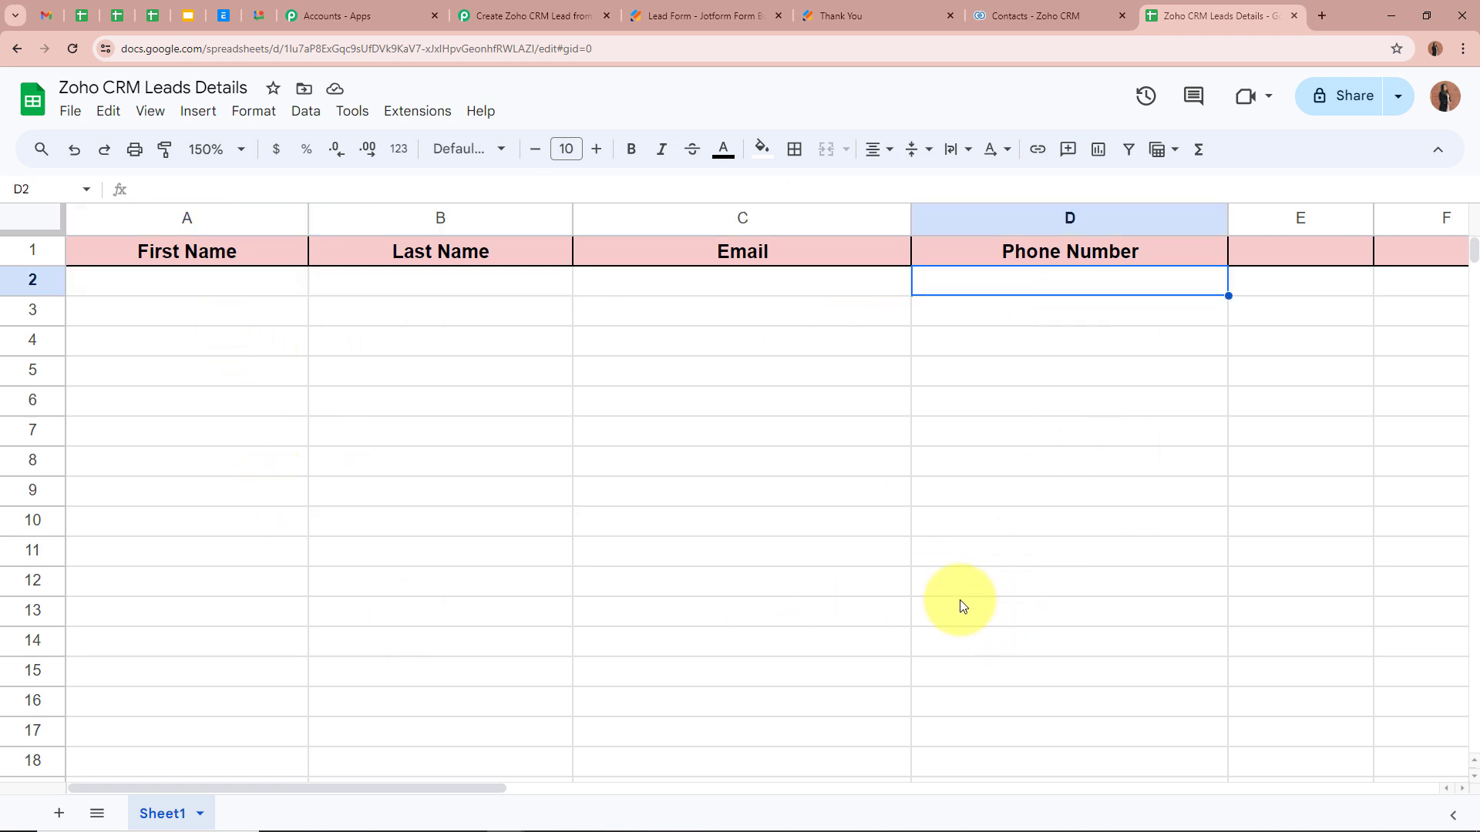
{"action": "left_click", "coordinate": [520, 11]}
{"action": "scroll", "coordinate": [262, 358], "scroll_direction": "down", "scroll_amount": 3}
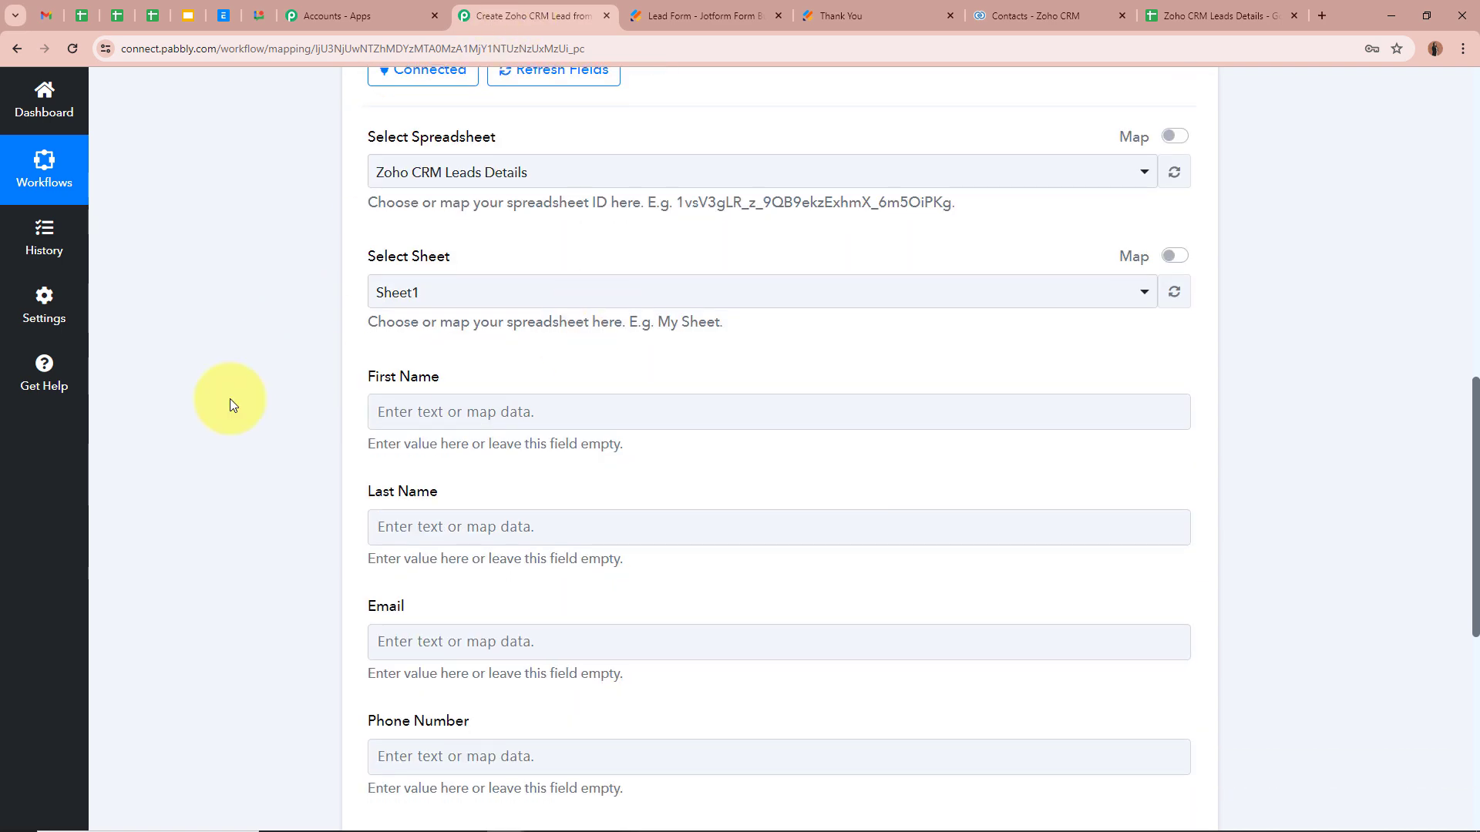
{"action": "left_click", "coordinate": [1187, 16]}
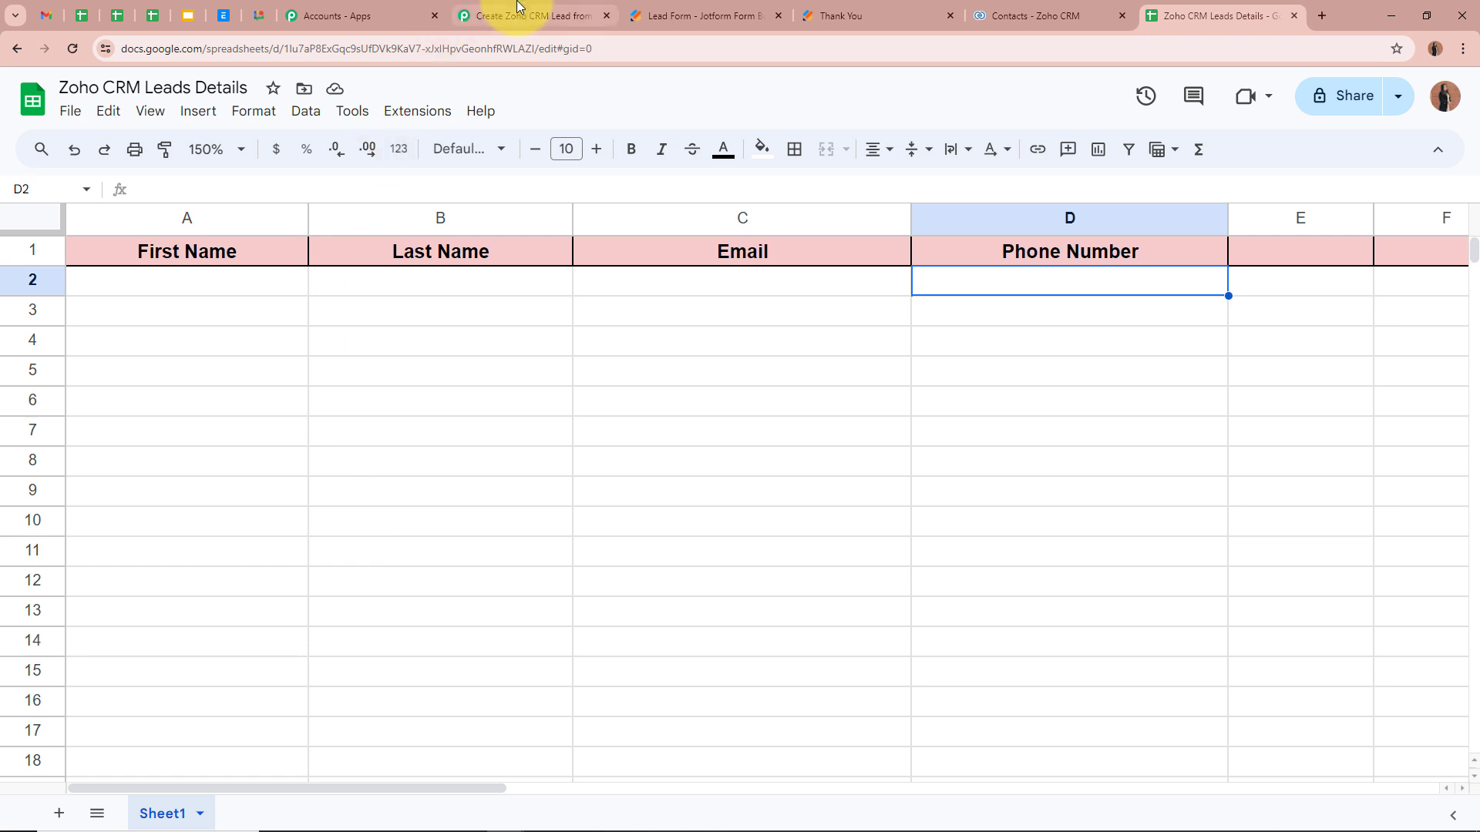
{"action": "left_click", "coordinate": [496, 17]}
{"action": "left_click", "coordinate": [466, 291]}
{"action": "left_click", "coordinate": [447, 380]}
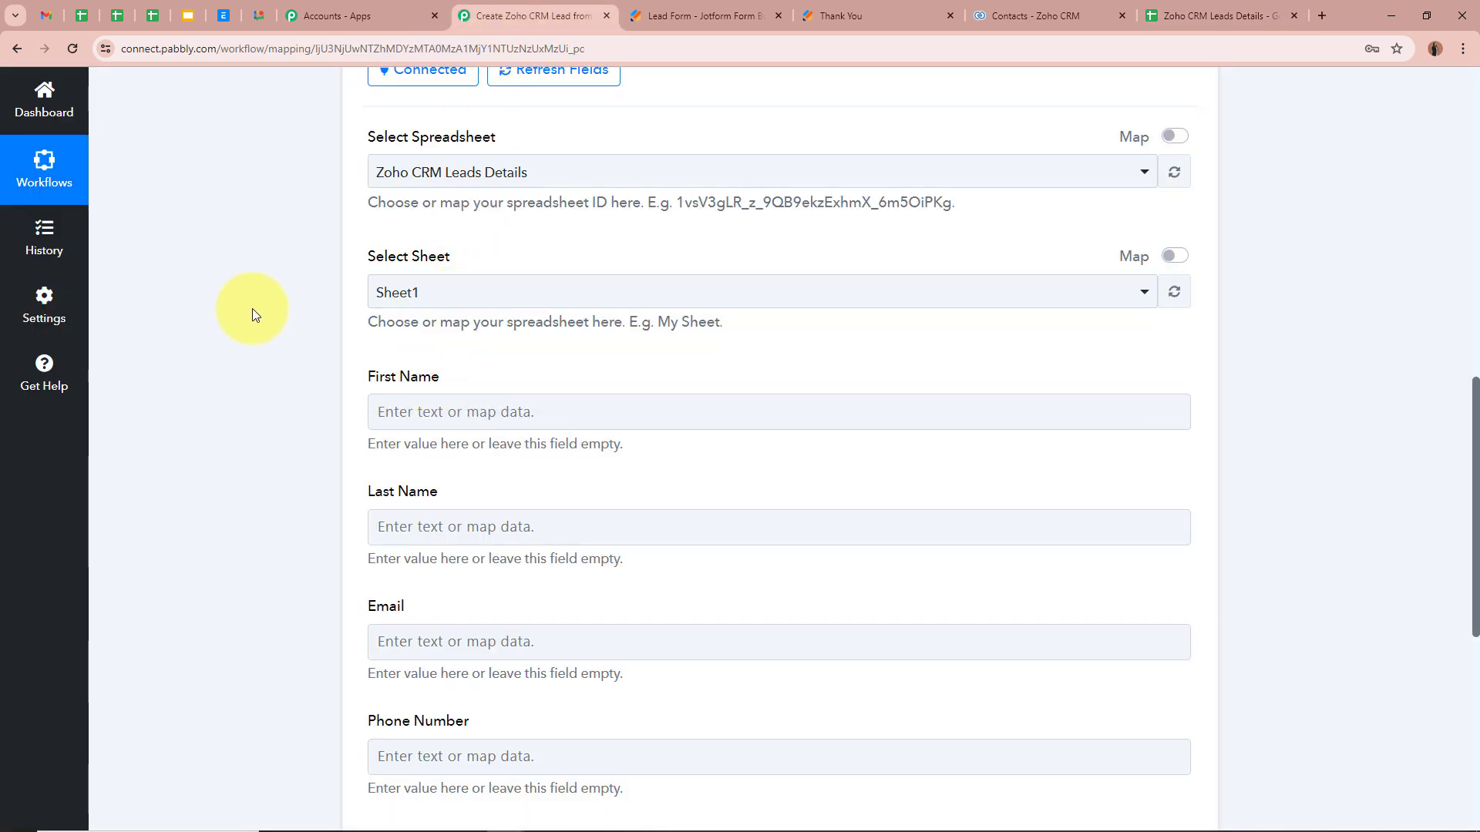
Step: Map First Name and Last Name to the Zoho CRM step's first and last name values
{"action": "scroll", "coordinate": [253, 308], "scroll_direction": "down", "scroll_amount": 2}
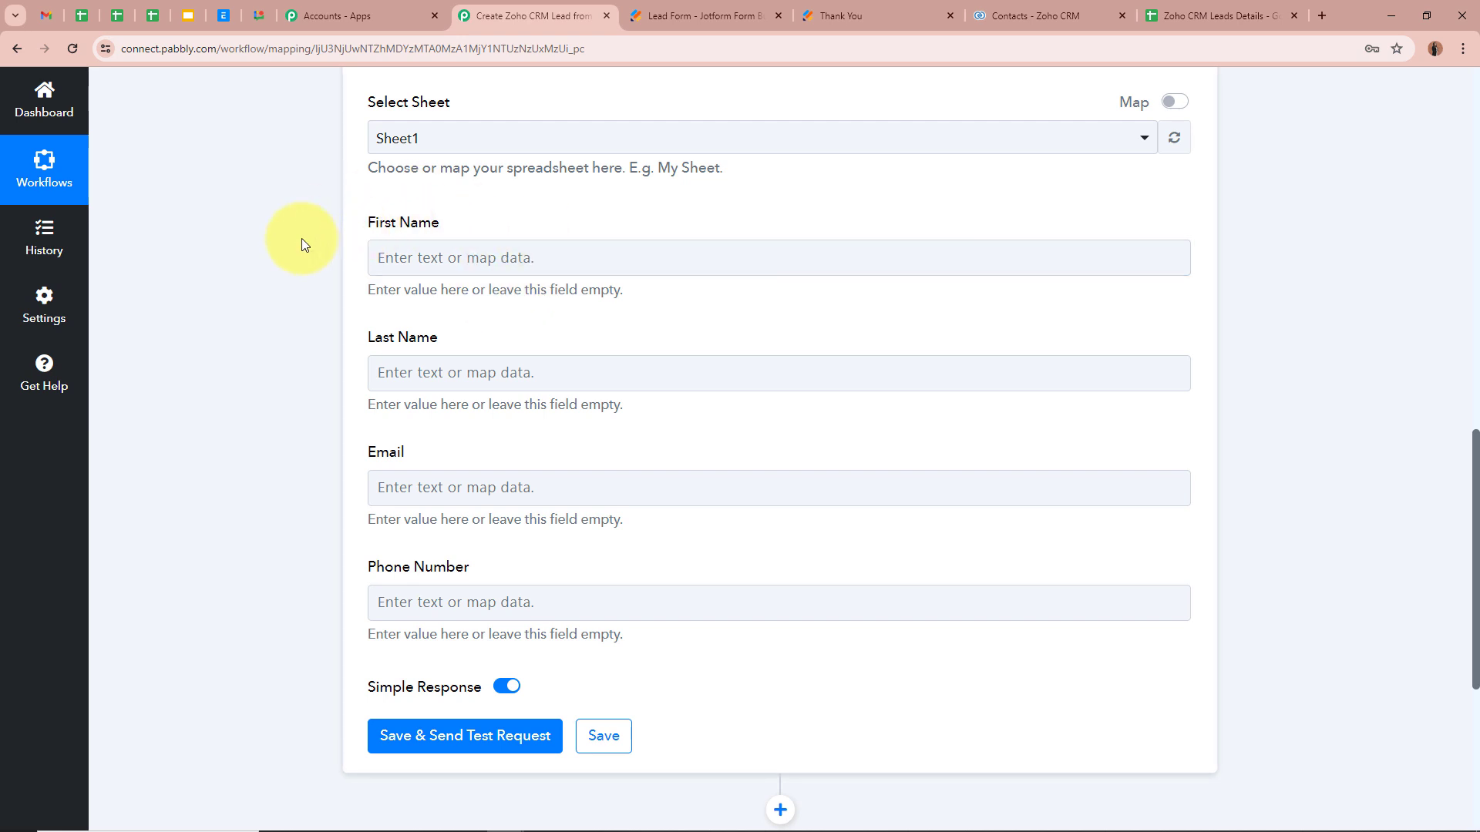
{"action": "left_click", "coordinate": [432, 255]}
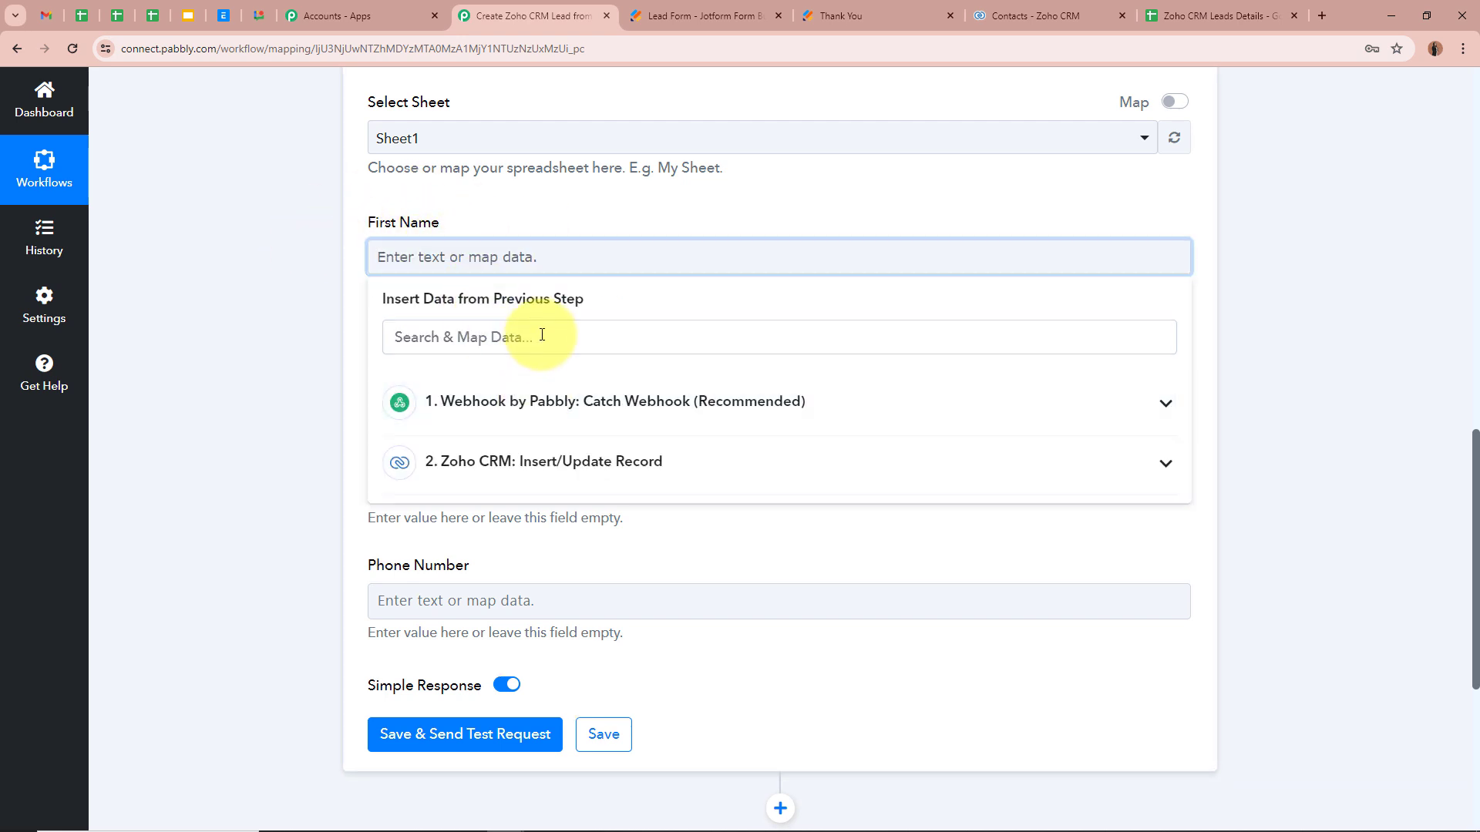
{"action": "left_click", "coordinate": [542, 335]}
{"action": "type", "text": "First"}
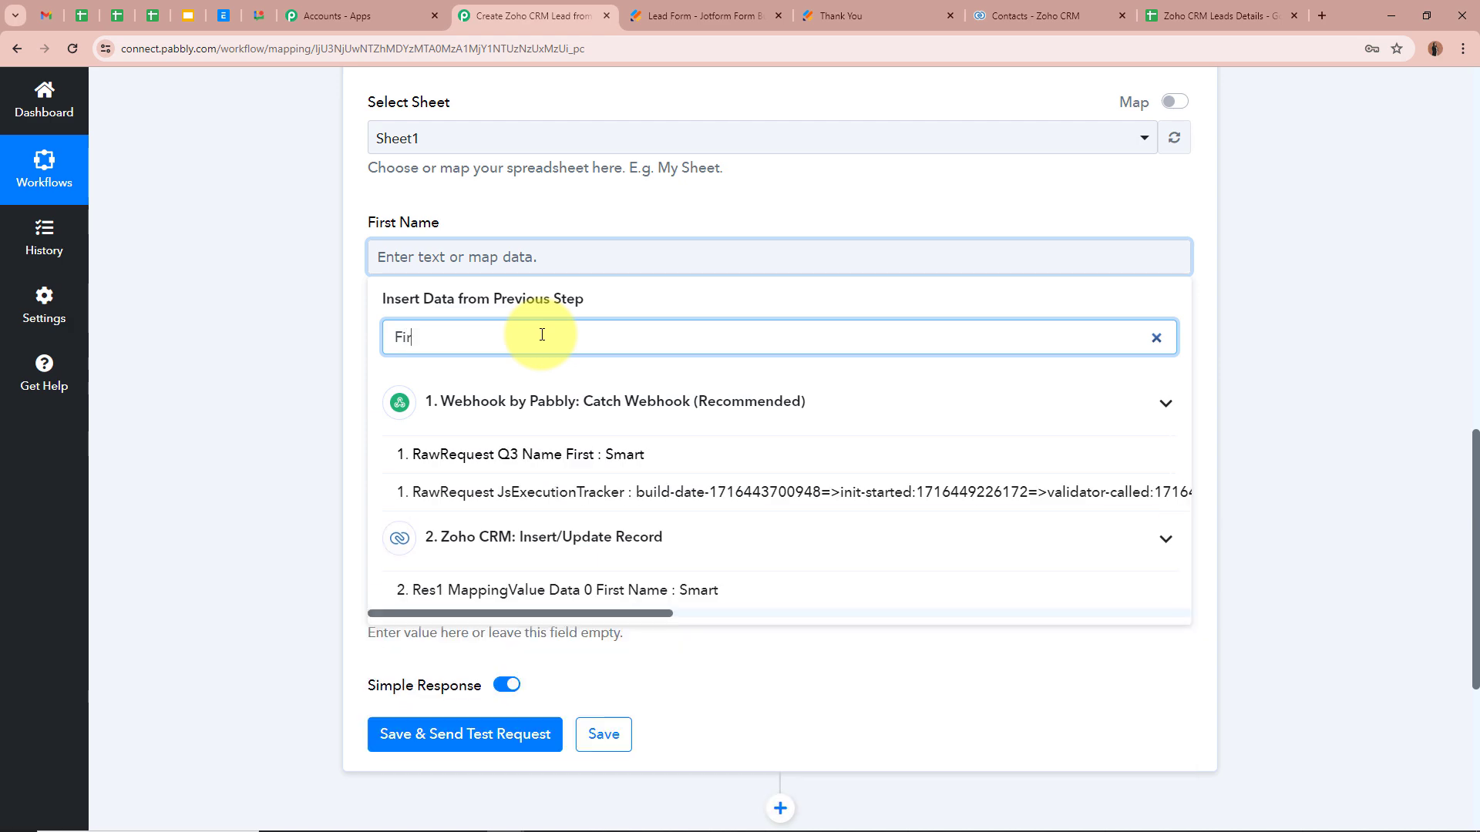
{"action": "left_click", "coordinate": [651, 552]}
{"action": "scroll", "coordinate": [586, 385], "scroll_direction": "down", "scroll_amount": 2}
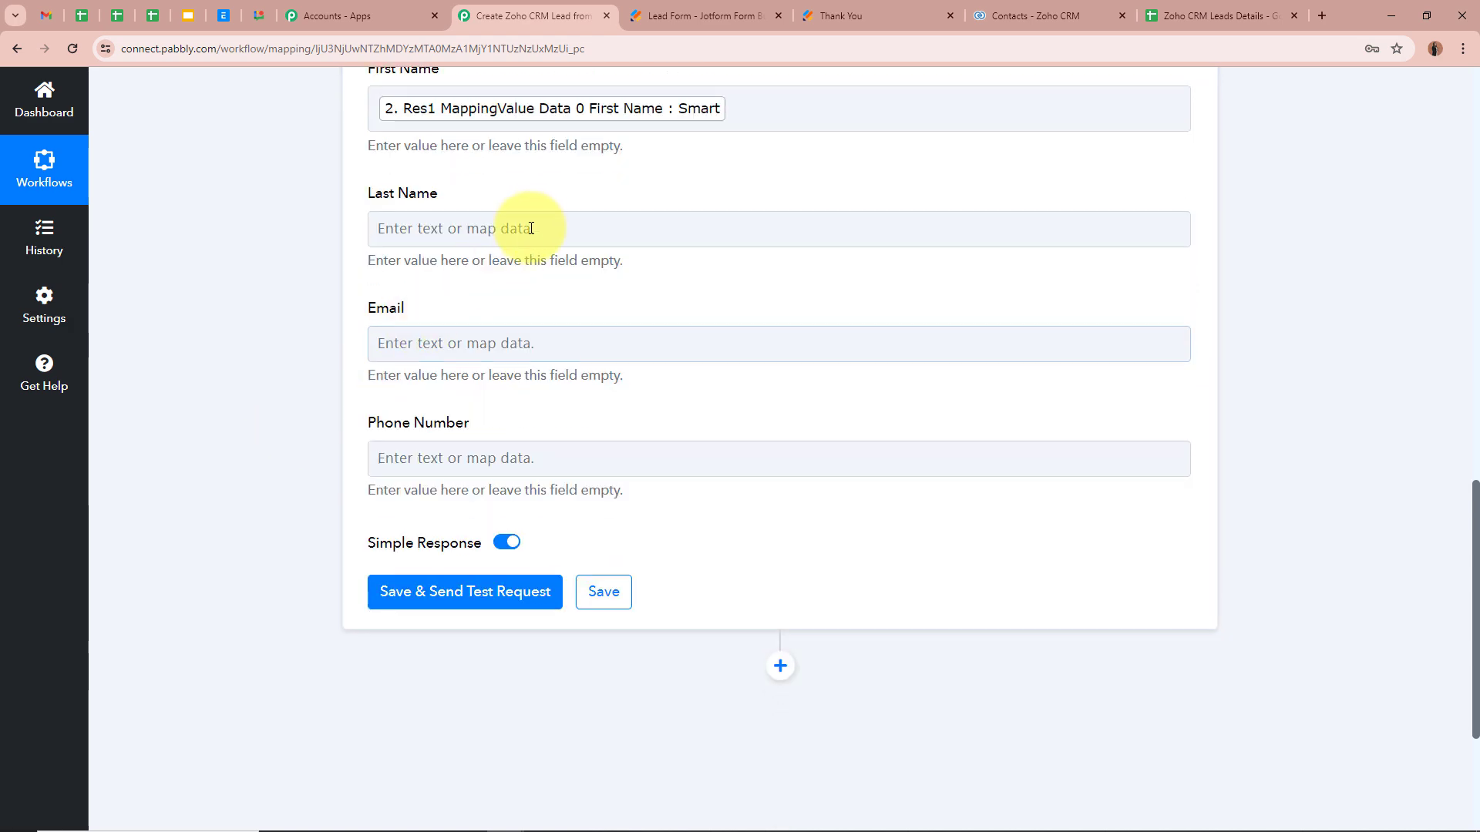
{"action": "left_click", "coordinate": [531, 228]}
{"action": "left_click", "coordinate": [542, 324]}
{"action": "type", "text": "Last"}
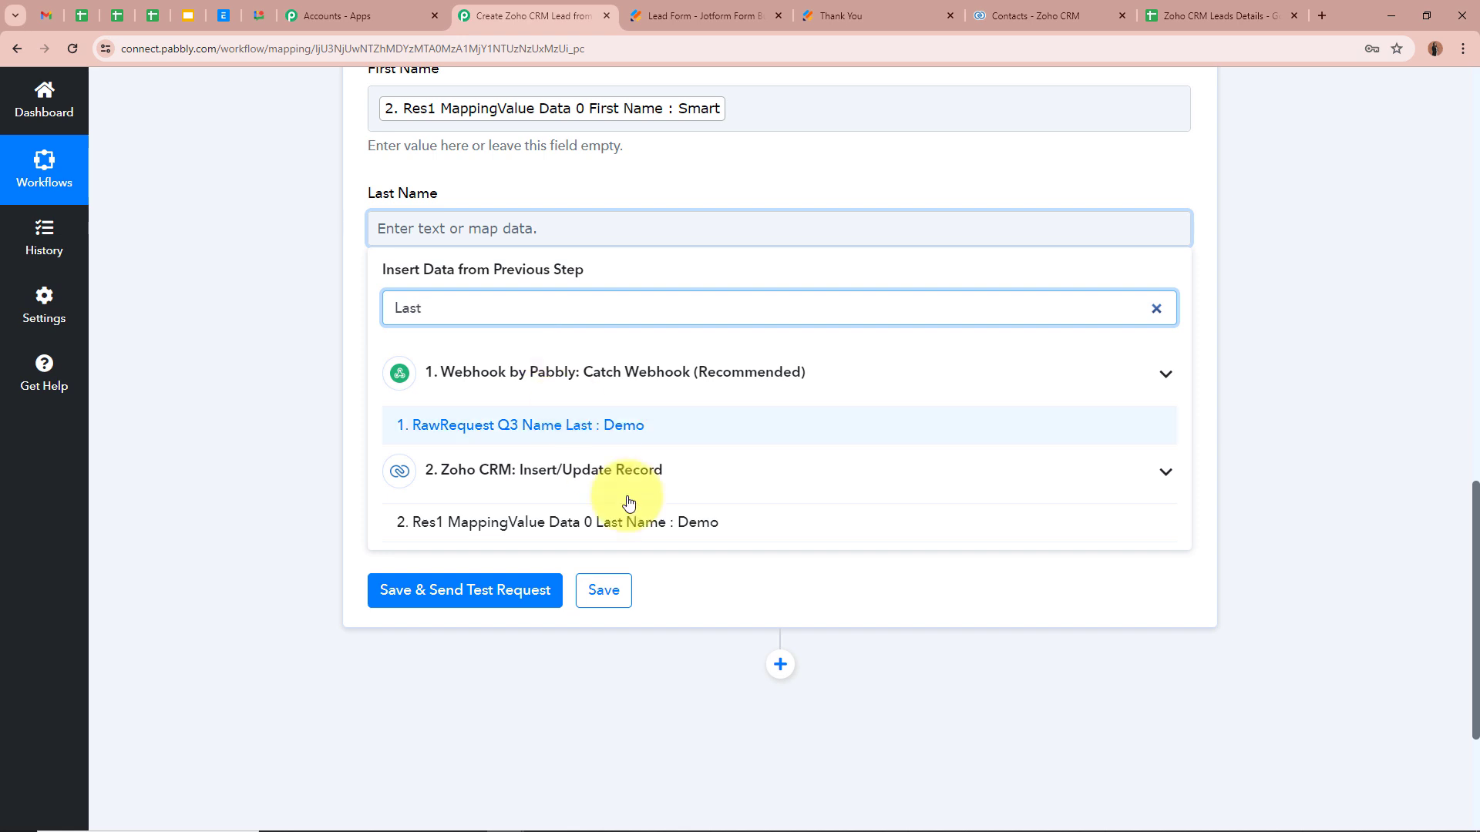
{"action": "left_click", "coordinate": [629, 519]}
Step: Map Email and Phone Number to the Zoho CRM step's email and Mobile values
{"action": "left_click", "coordinate": [532, 353]}
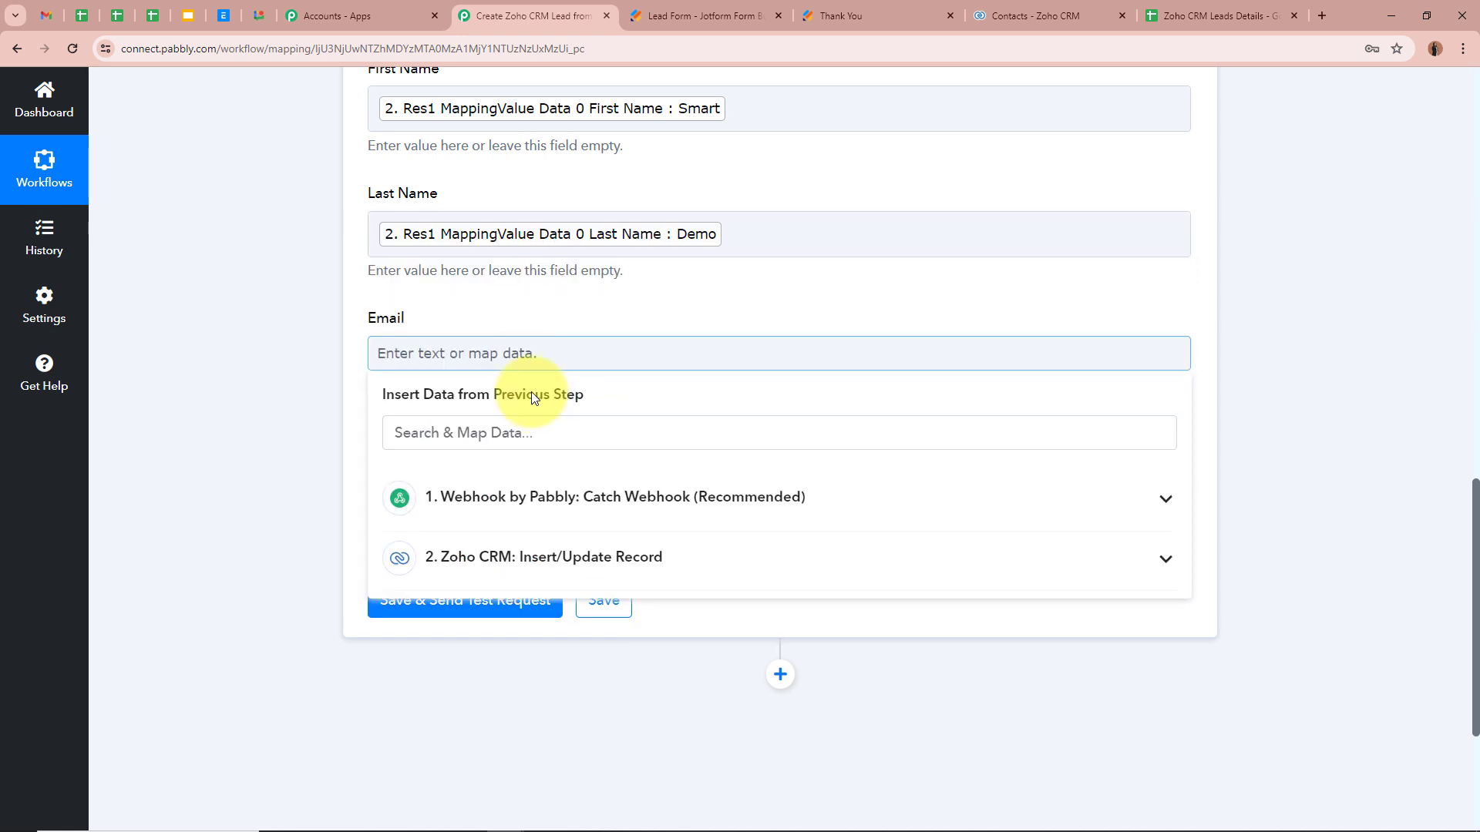
{"action": "left_click", "coordinate": [544, 433]}
{"action": "type", "text": "Email"}
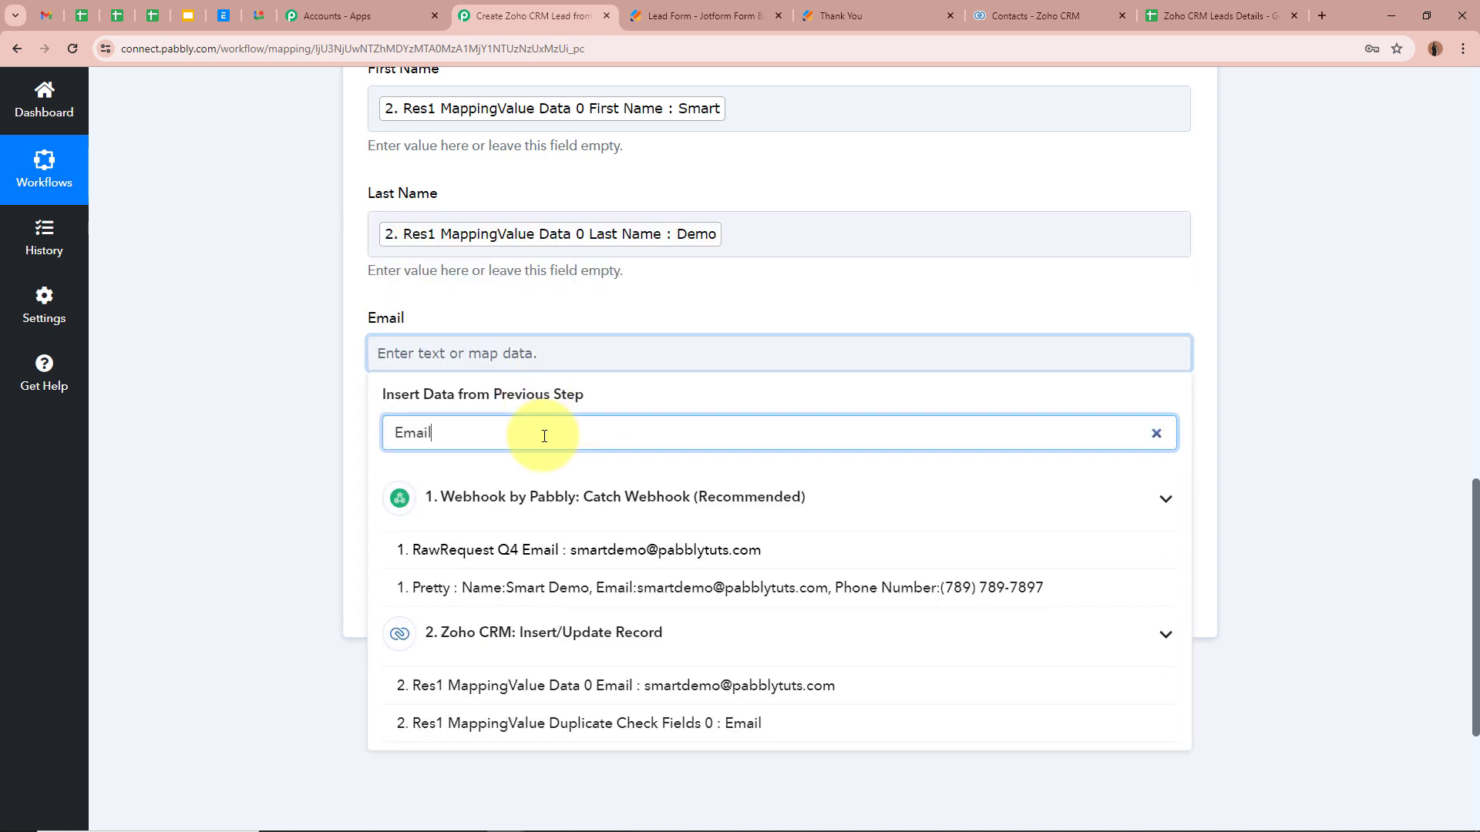
{"action": "left_click", "coordinate": [711, 686]}
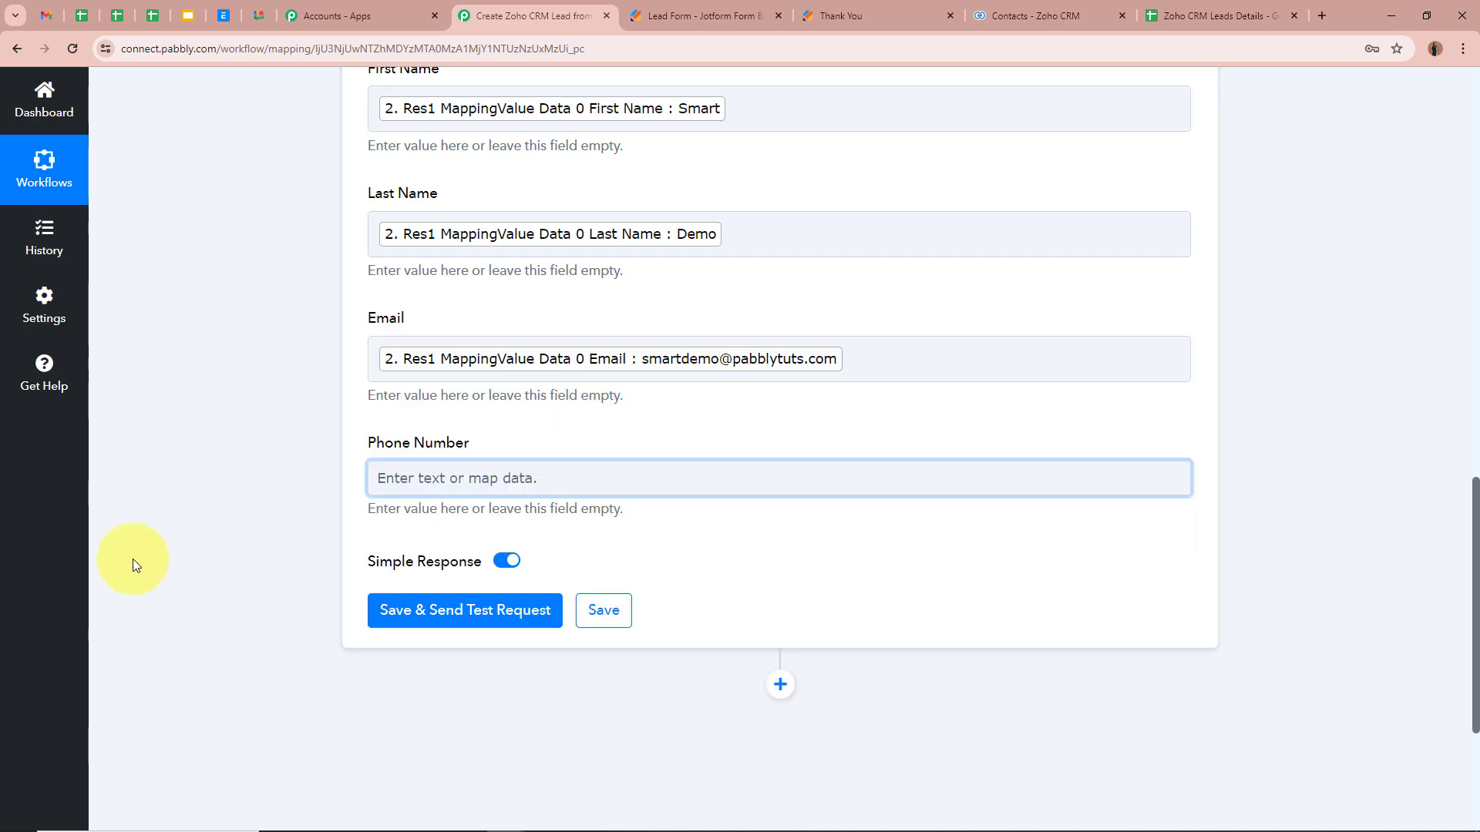
{"action": "left_click", "coordinate": [484, 490]}
{"action": "left_click", "coordinate": [684, 703]}
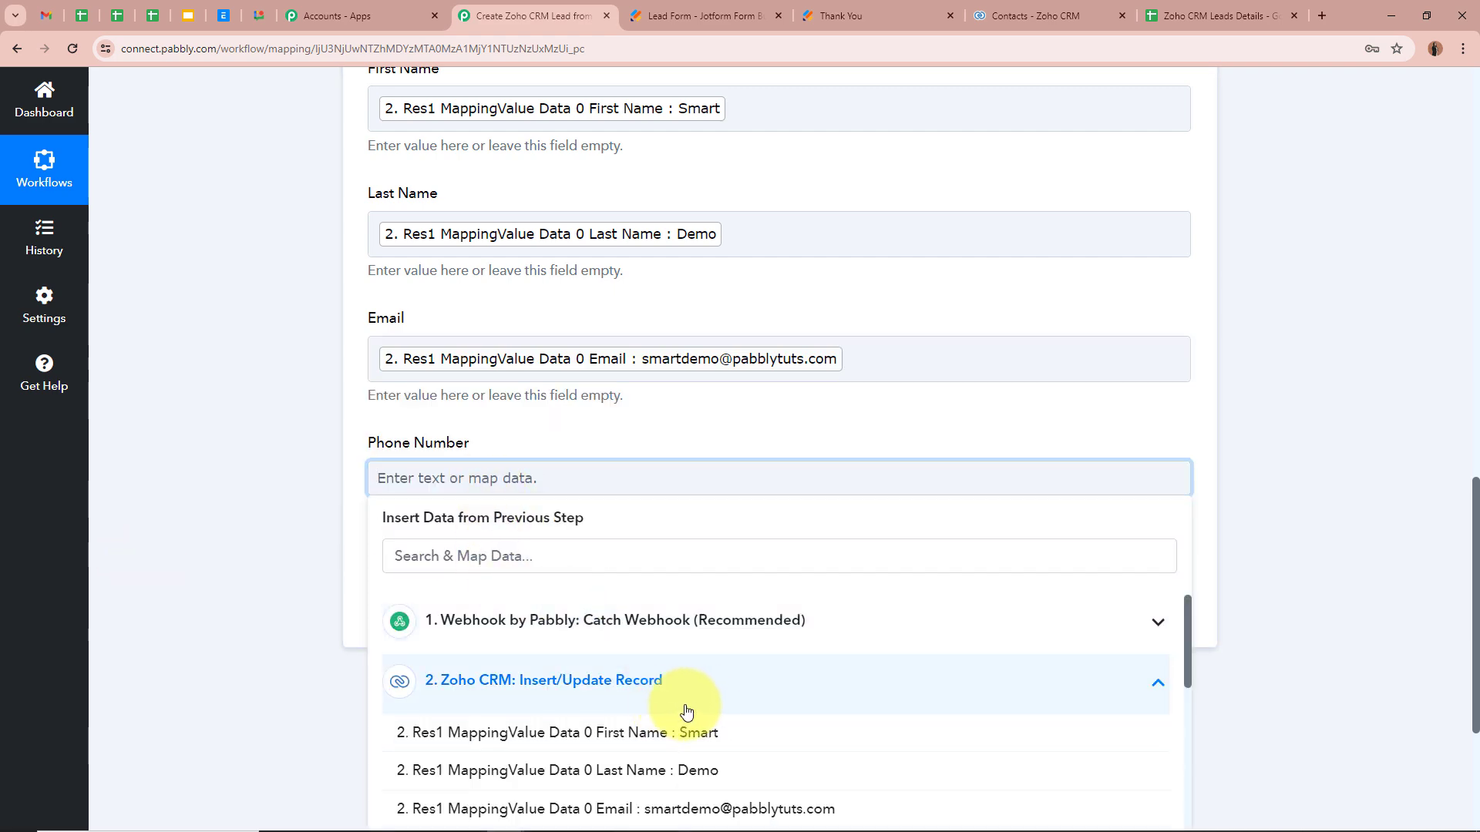
{"action": "scroll", "coordinate": [703, 711], "scroll_direction": "down", "scroll_amount": 5}
{"action": "left_click", "coordinate": [647, 616]}
{"action": "left_click", "coordinate": [268, 488]}
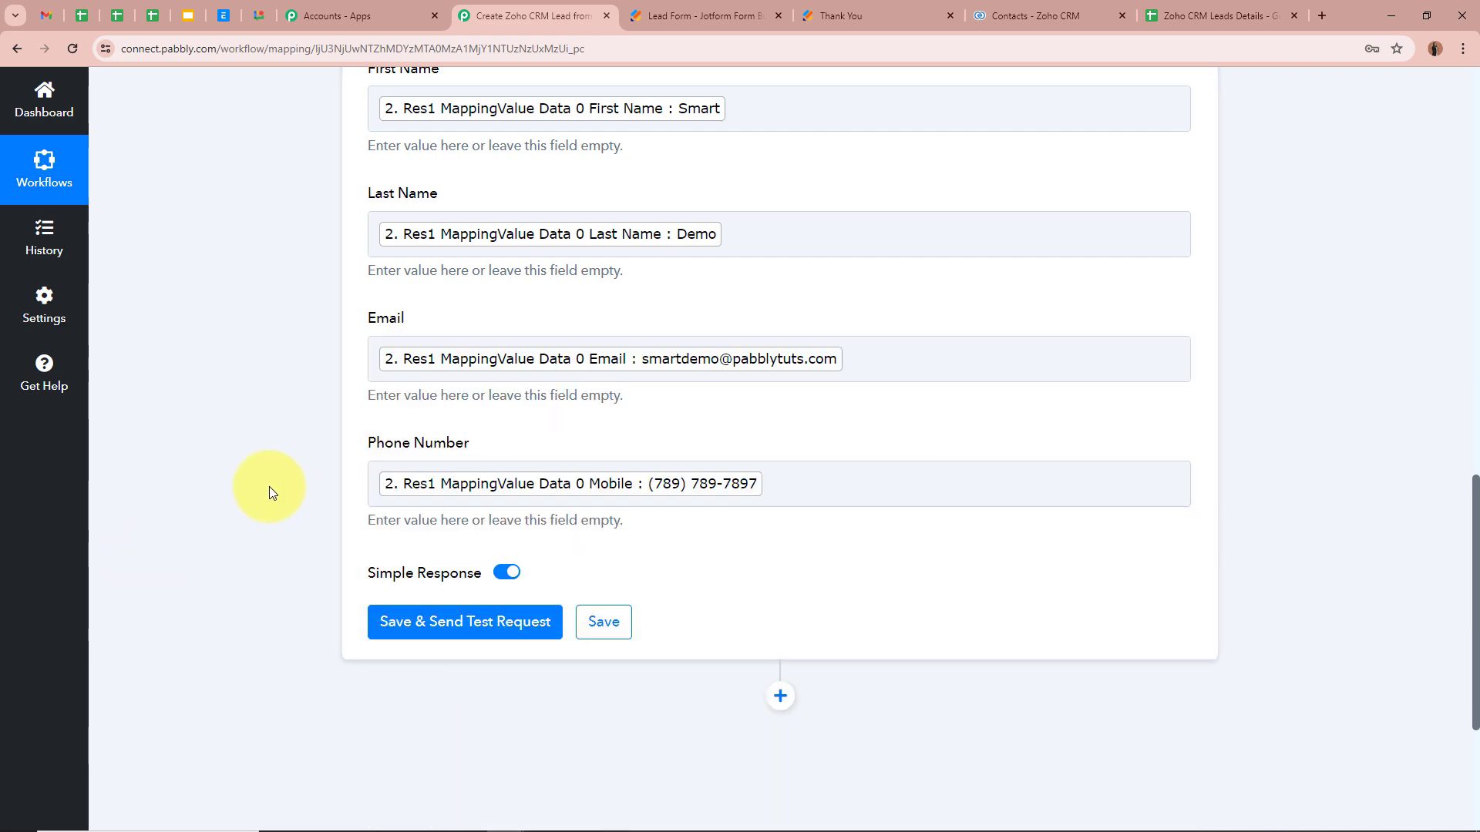
{"action": "scroll", "coordinate": [270, 487], "scroll_direction": "up", "scroll_amount": 3}
{"action": "scroll", "coordinate": [201, 396], "scroll_direction": "down", "scroll_amount": 5}
Step: Send the Google Sheets test request and check row 2 holds the lead's name, email and phone
{"action": "left_click", "coordinate": [476, 469]}
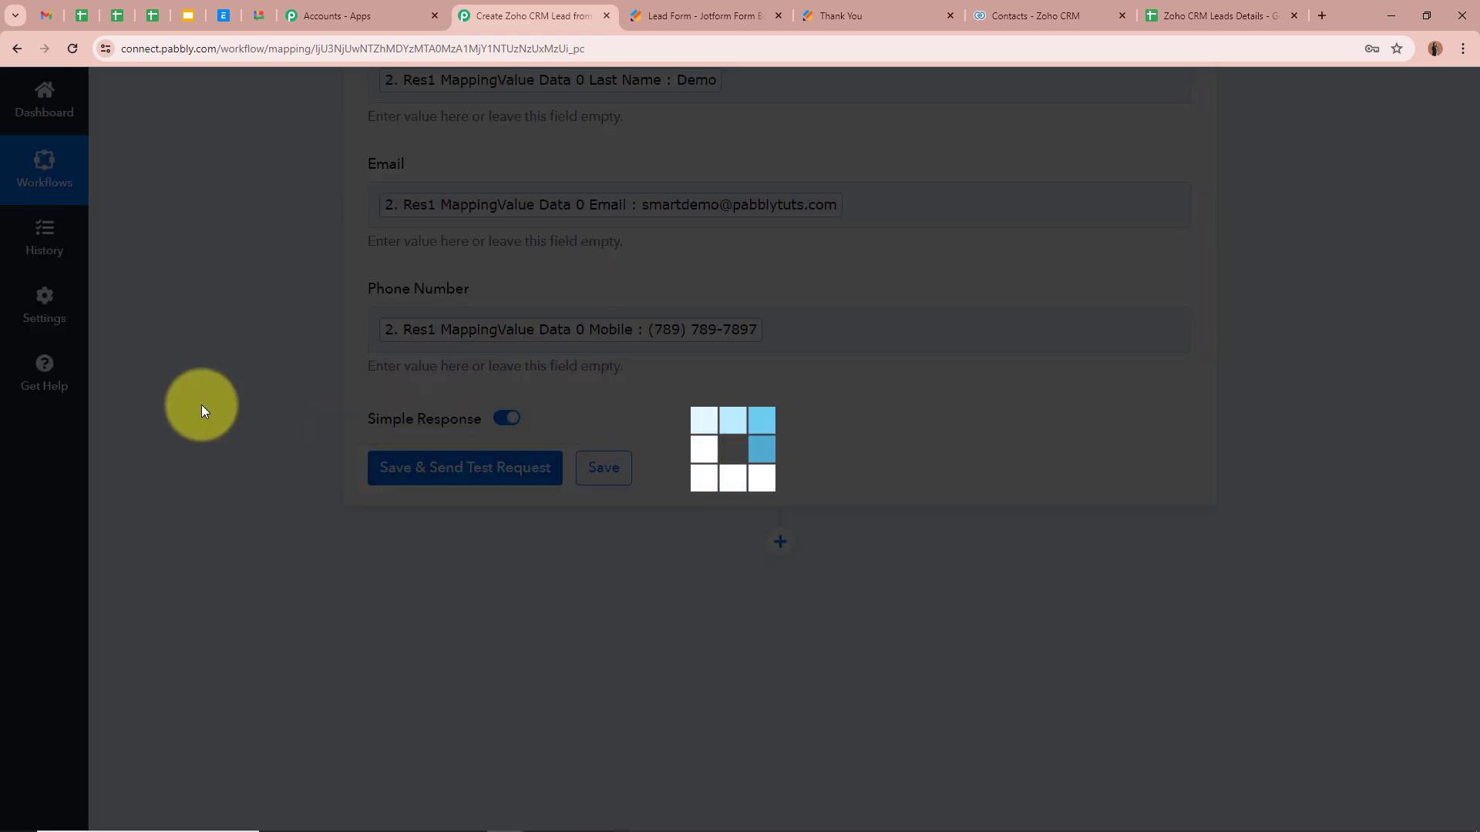
{"action": "scroll", "coordinate": [201, 411], "scroll_direction": "down", "scroll_amount": 5}
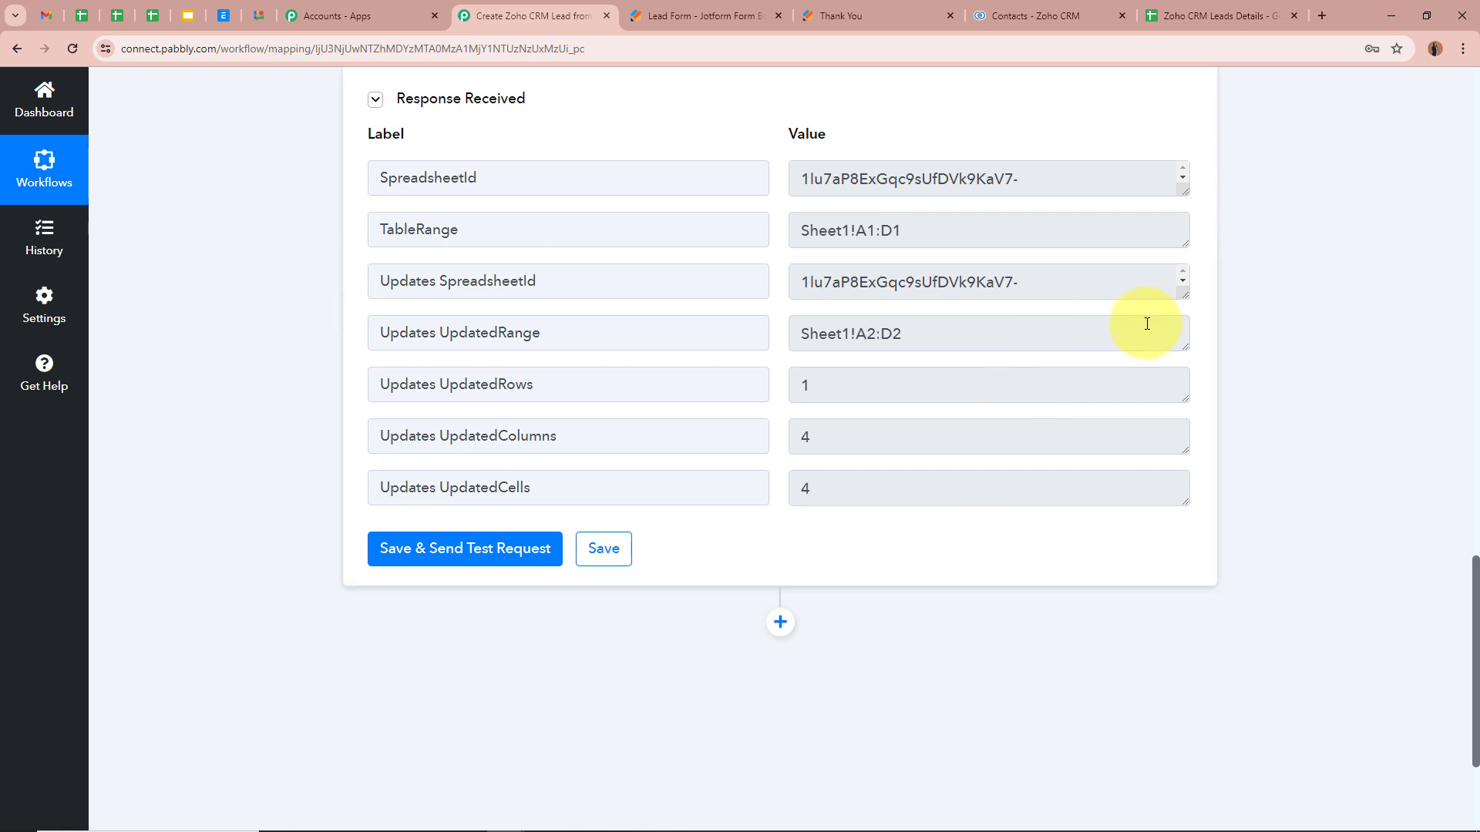
{"action": "scroll", "coordinate": [243, 422], "scroll_direction": "up", "scroll_amount": 2}
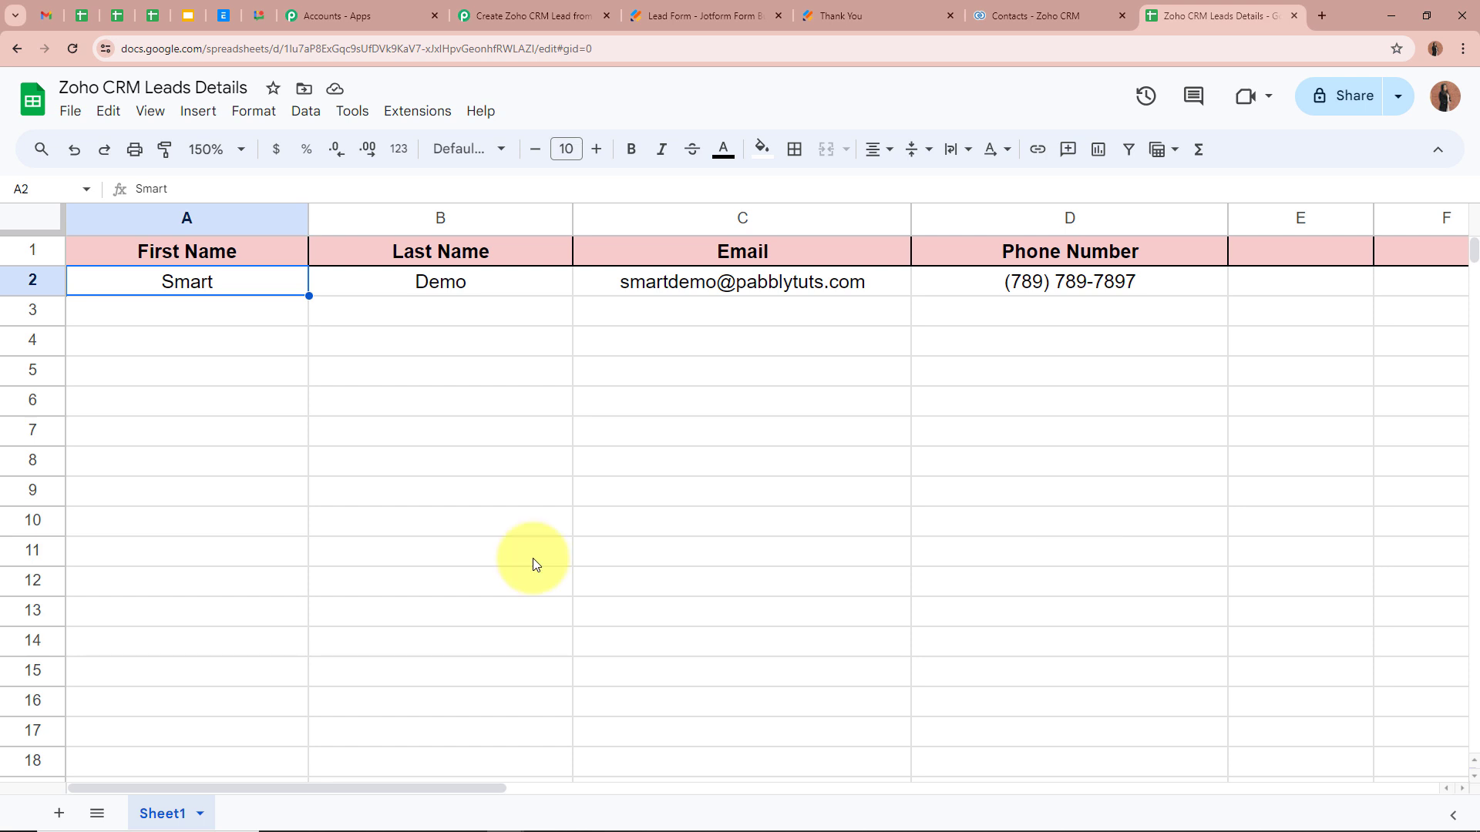
{"action": "left_click", "coordinate": [546, 398]}
{"action": "left_click", "coordinate": [895, 398]}
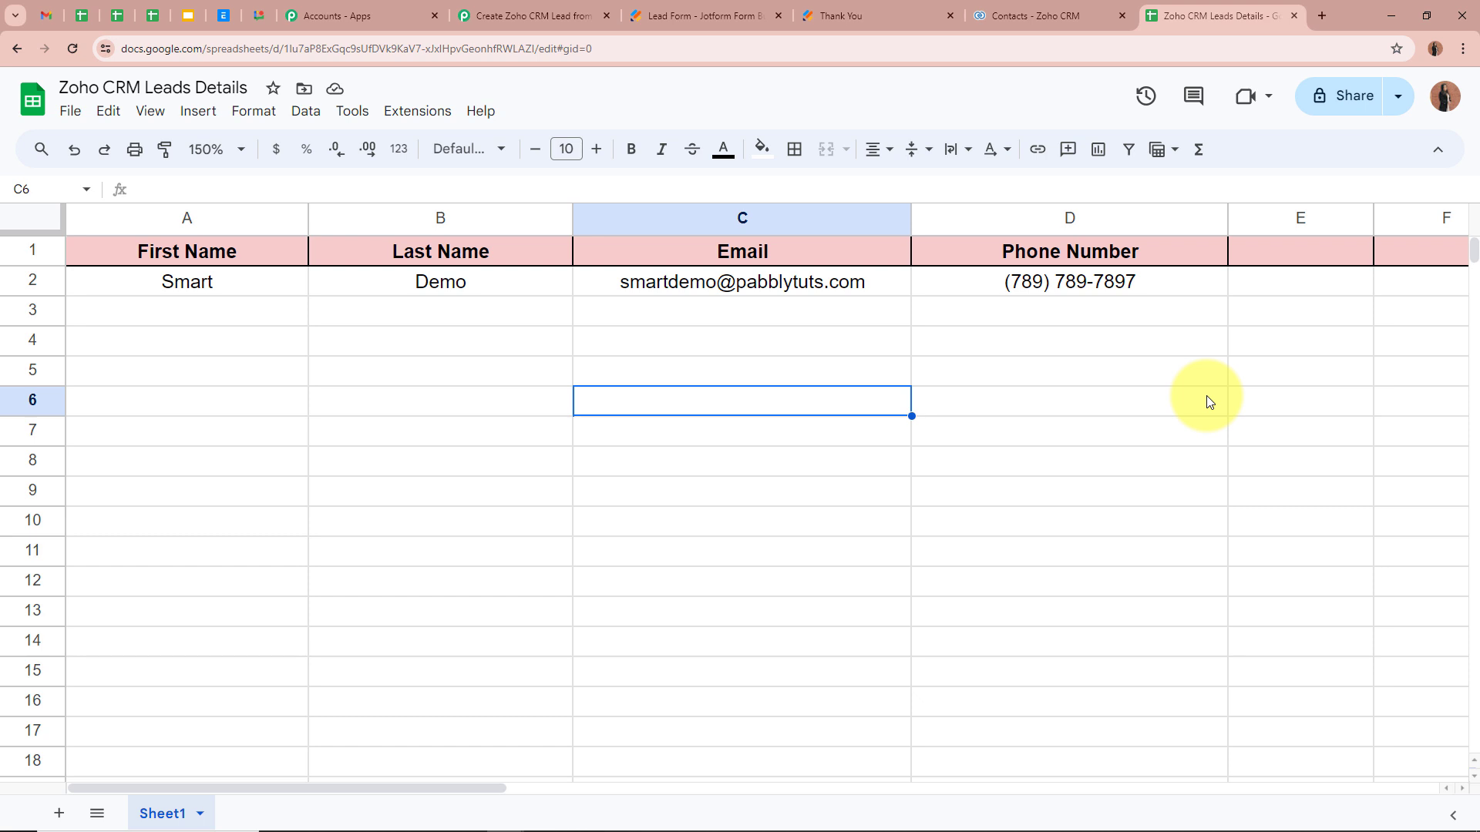
{"action": "left_click", "coordinate": [1204, 400]}
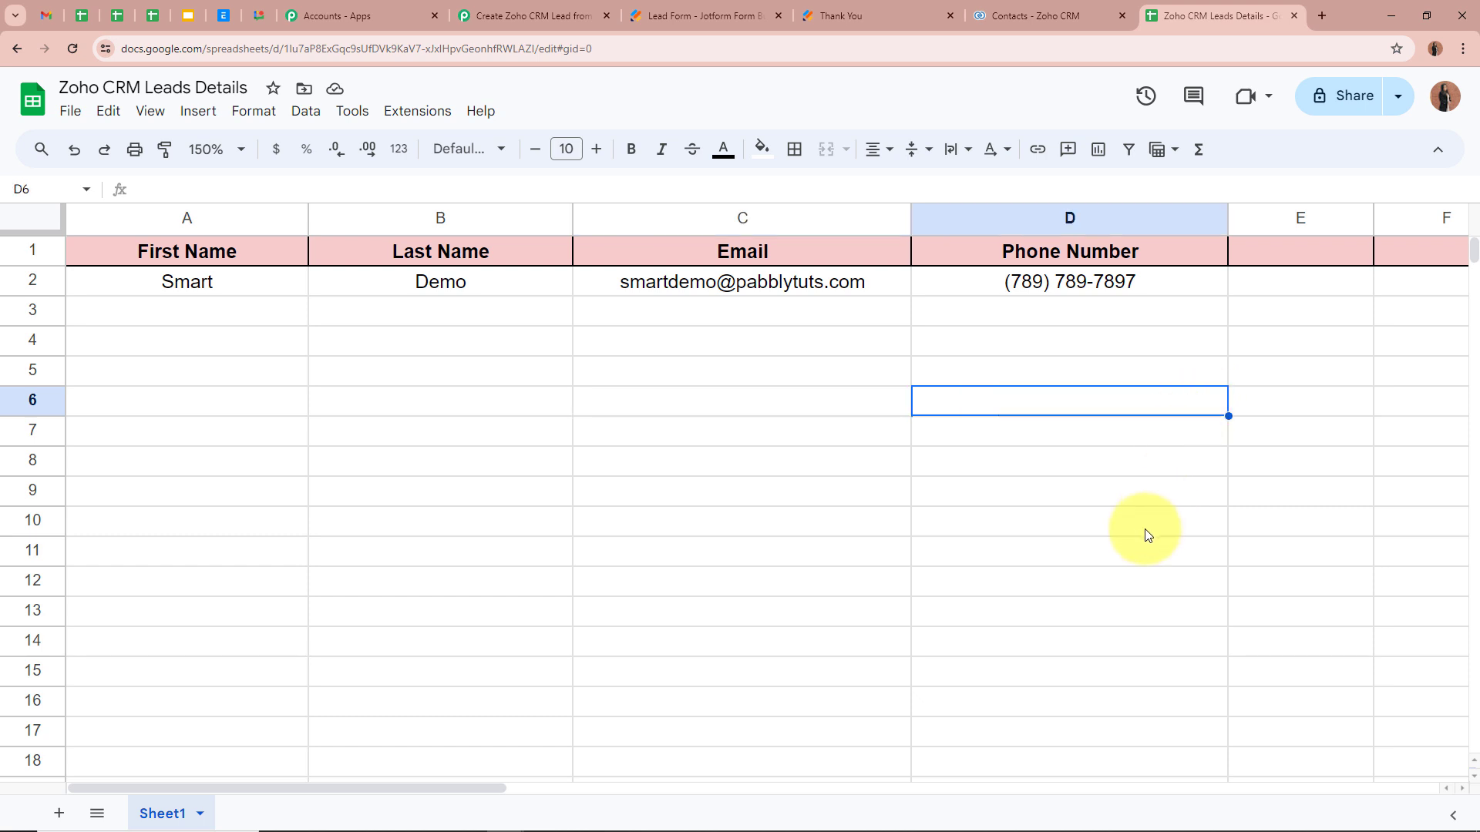
Step: Open the live Lead Form in a new tab from Quick Share, glancing at Zoho CRM contacts
{"action": "left_click", "coordinate": [740, 16]}
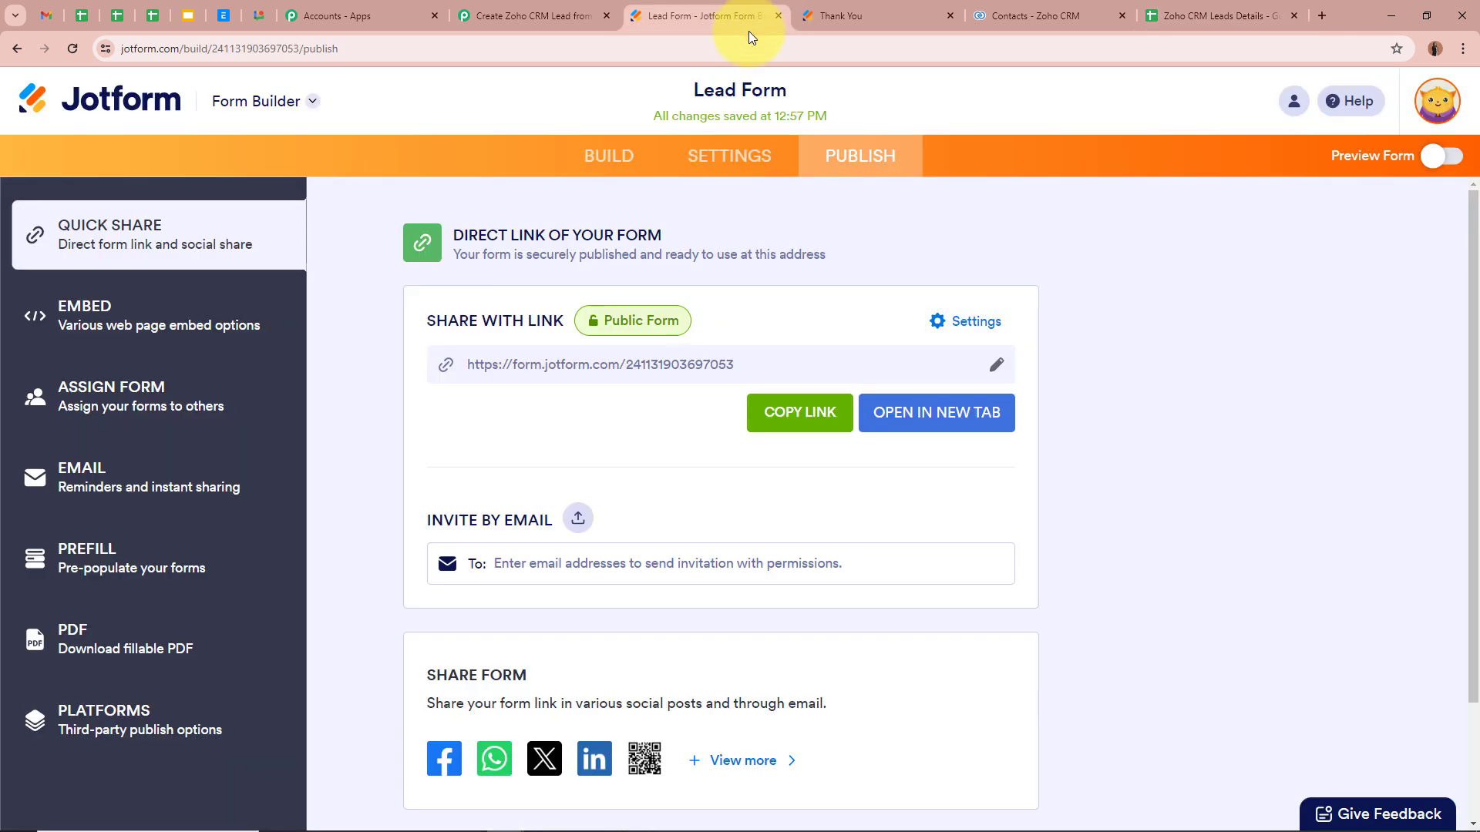
{"action": "left_click", "coordinate": [578, 155]}
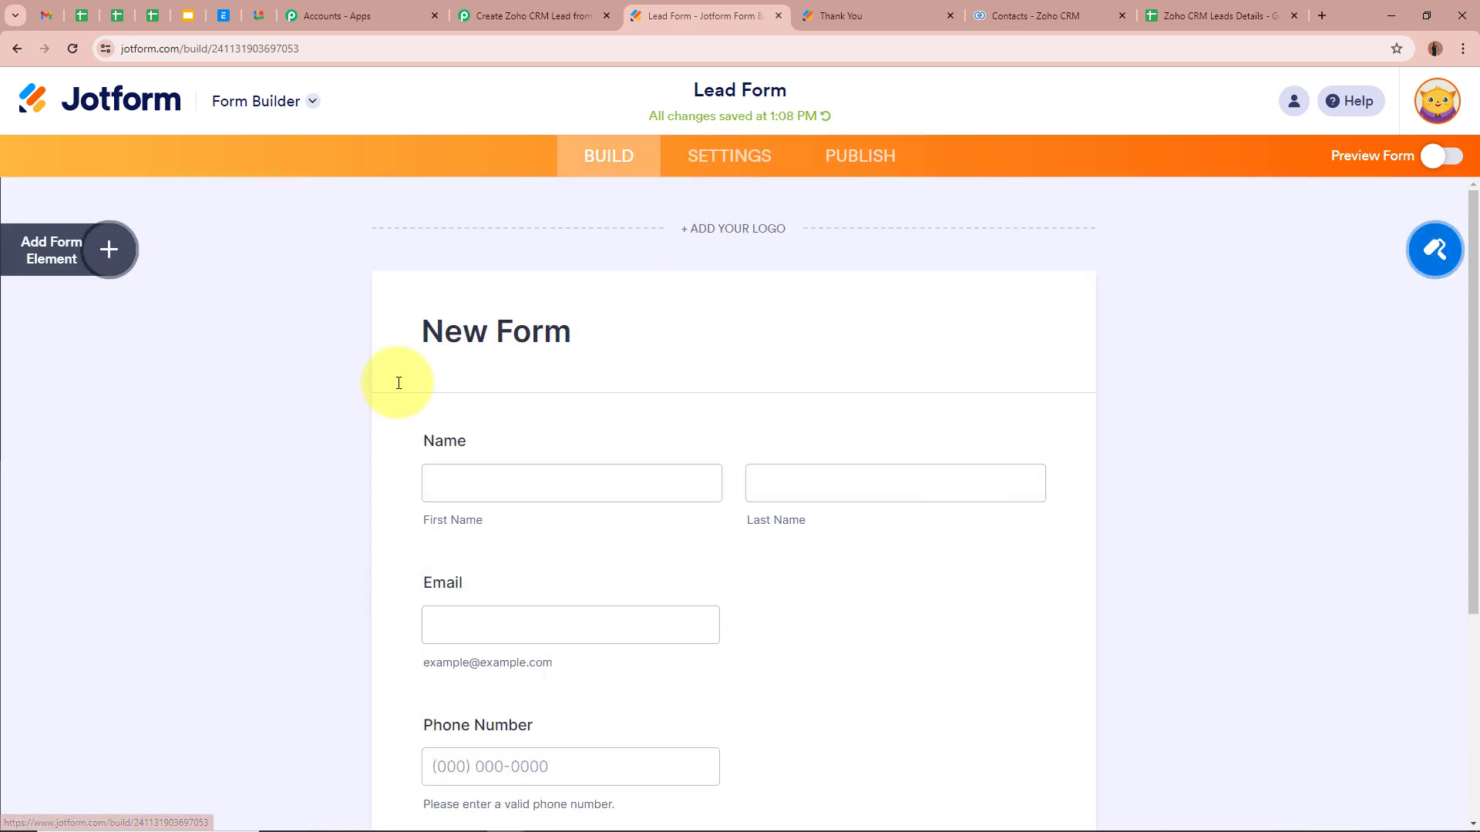
{"action": "left_click", "coordinate": [860, 154]}
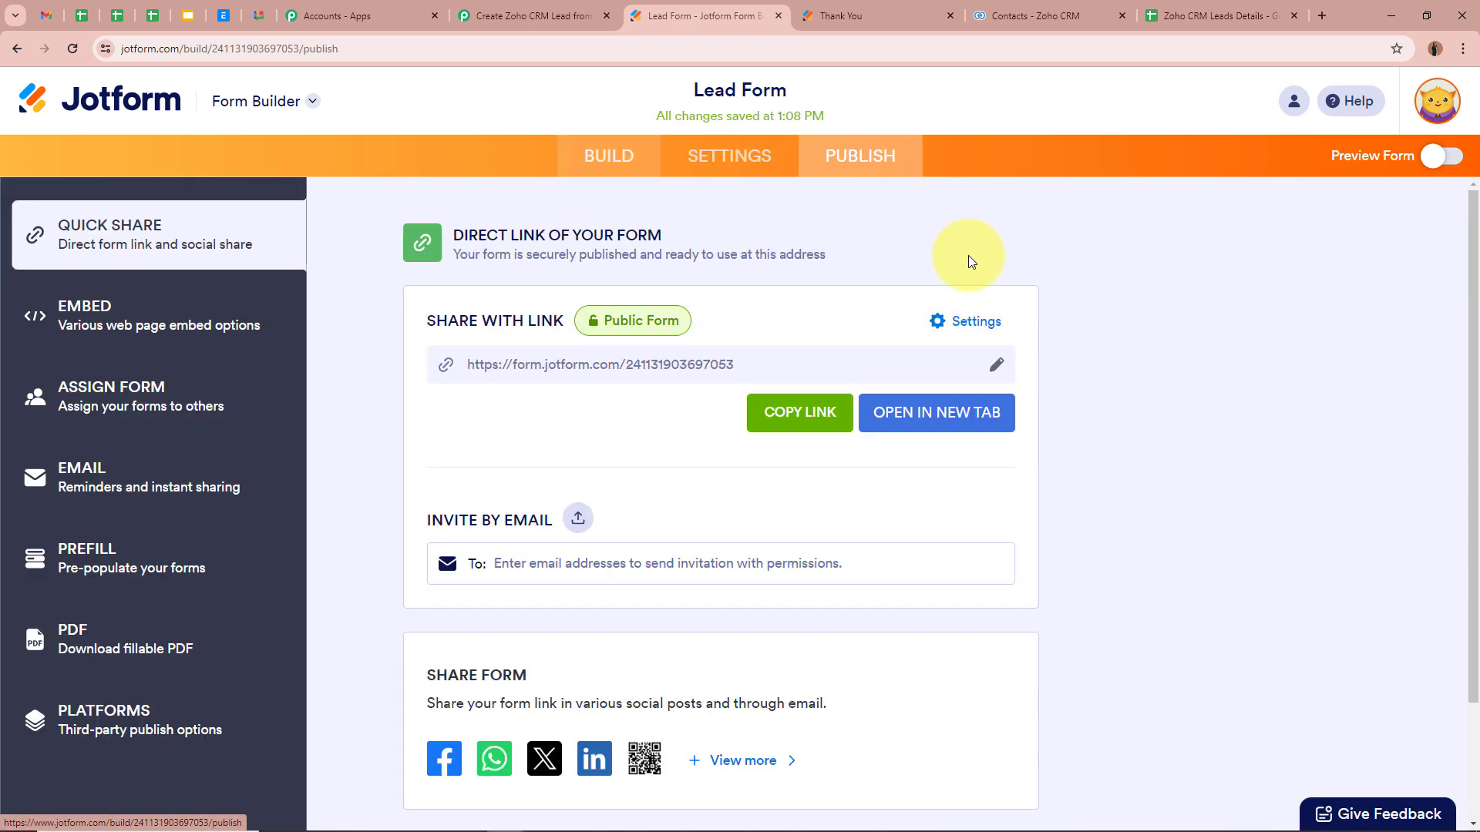
{"action": "left_click", "coordinate": [956, 409]}
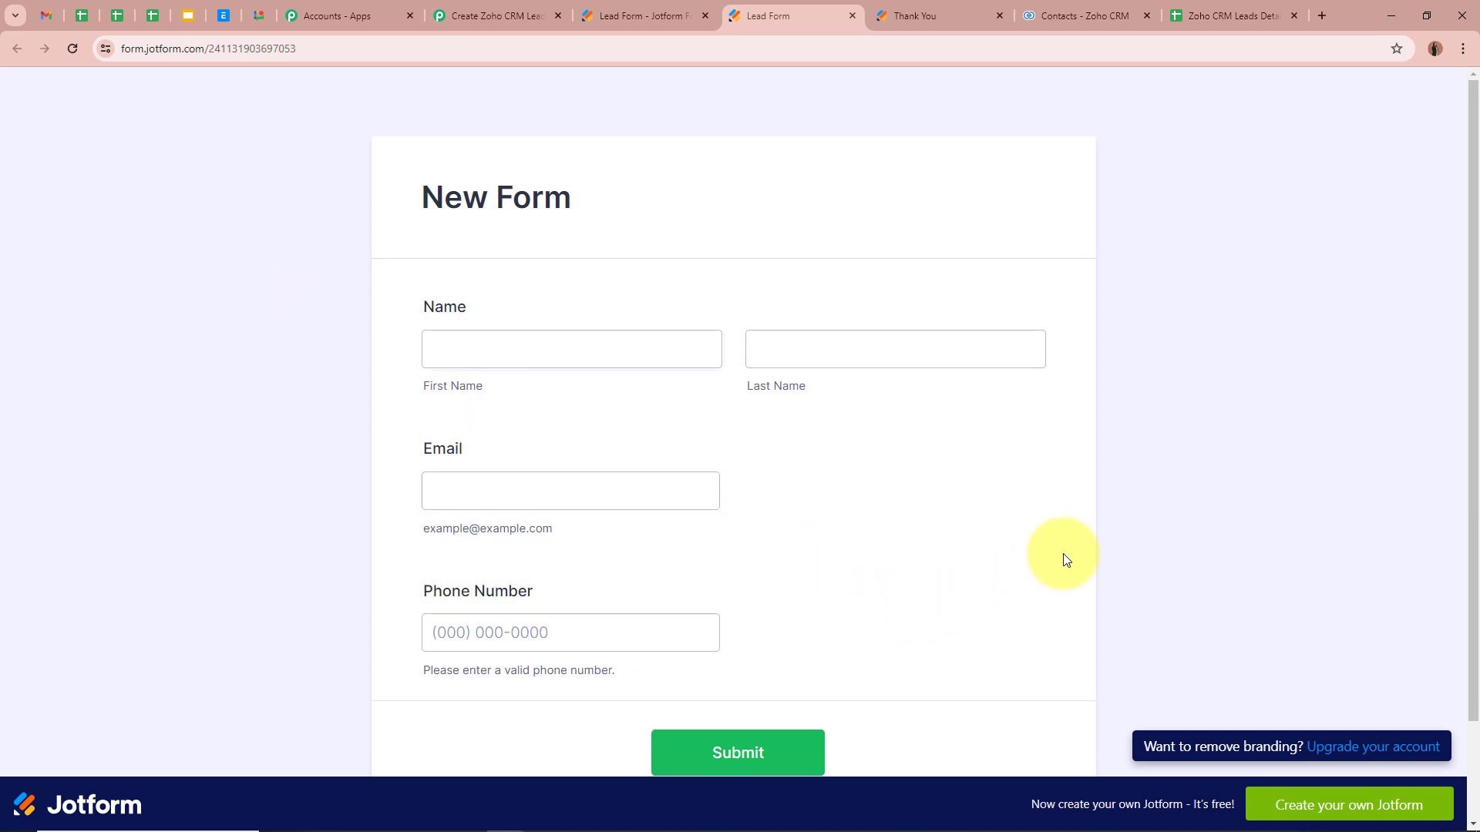
{"action": "left_click", "coordinate": [1081, 14]}
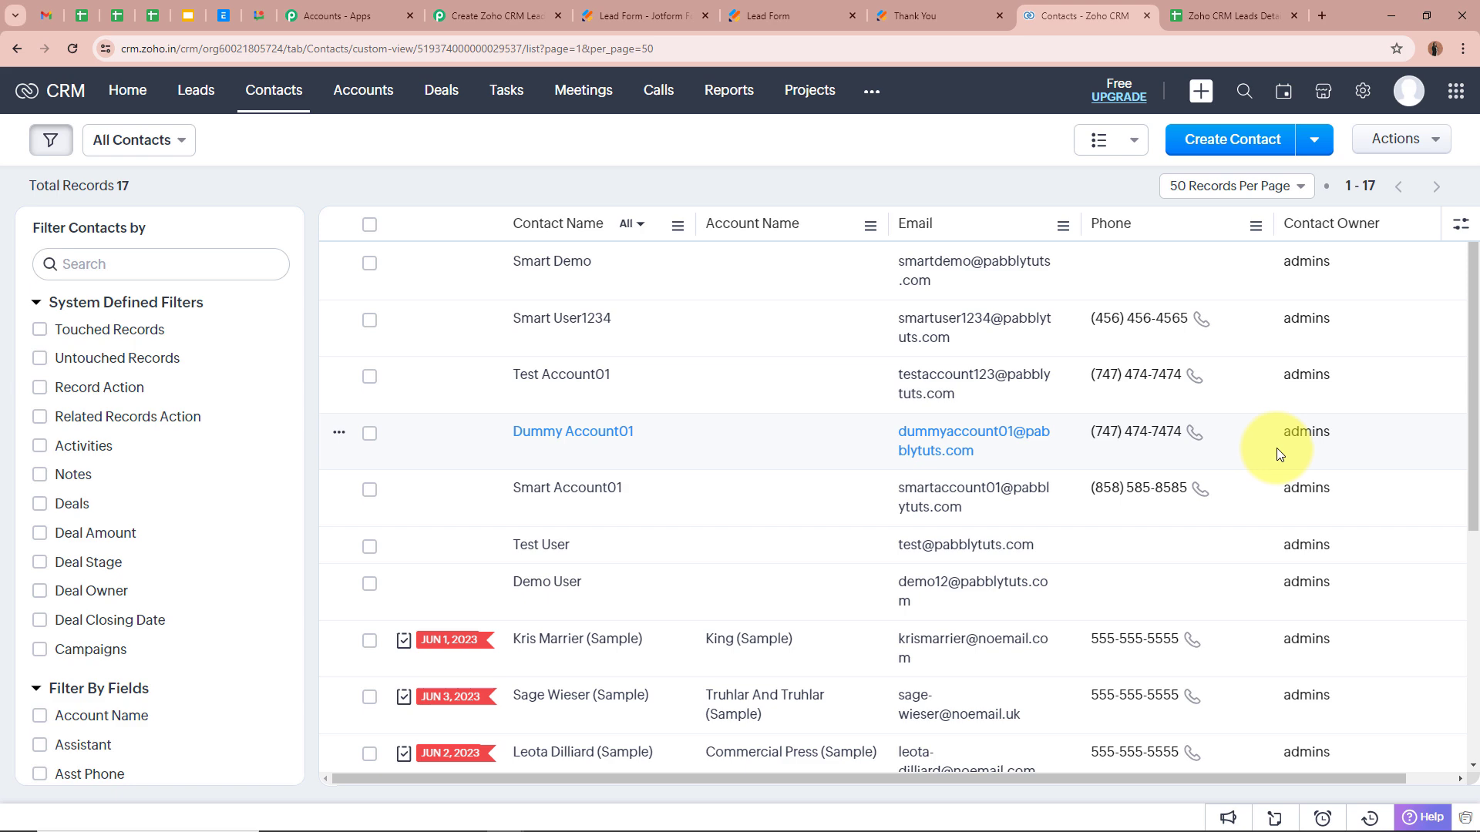
{"action": "left_click", "coordinate": [640, 15]}
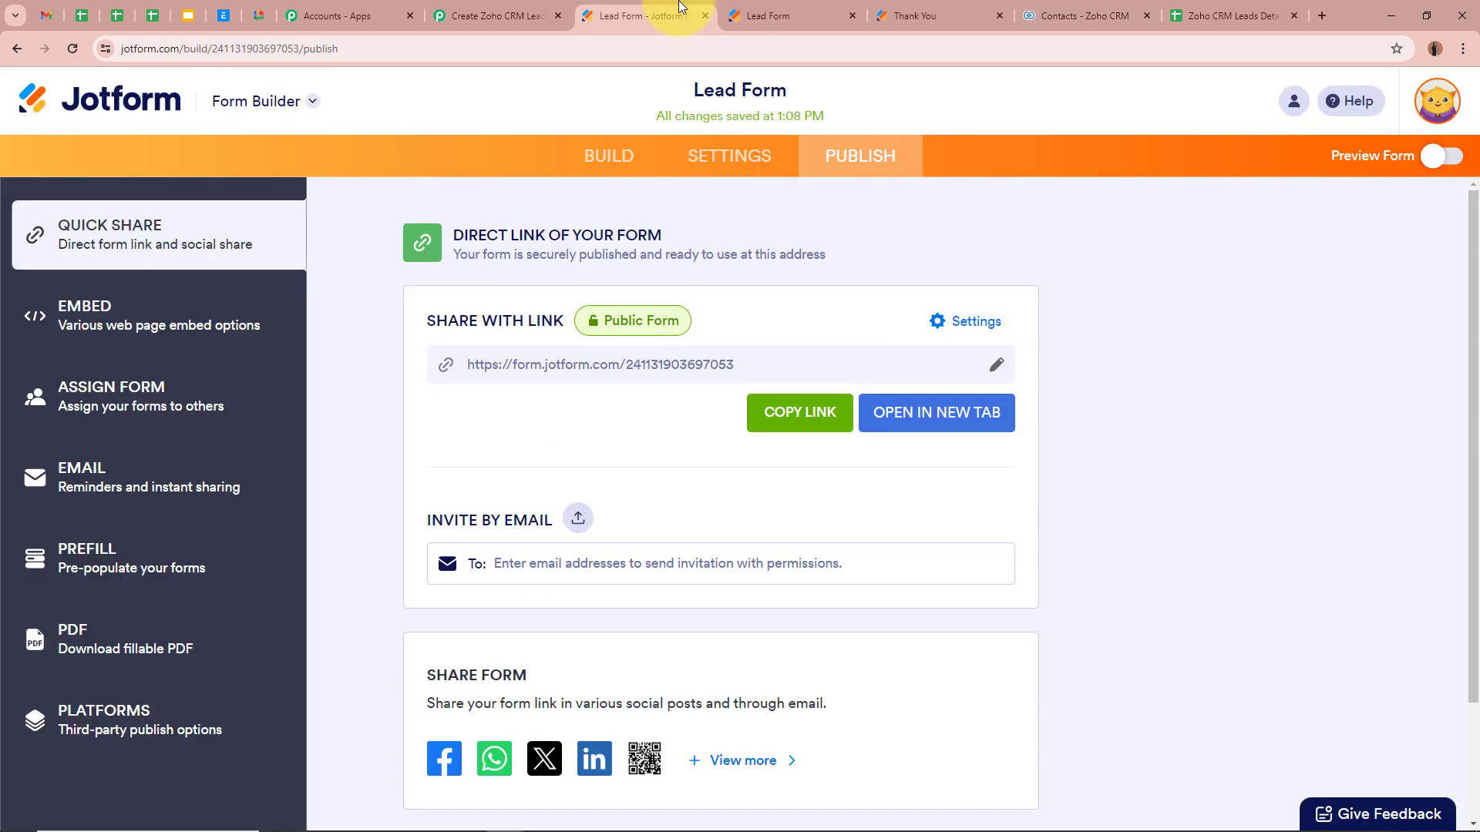
{"action": "left_click", "coordinate": [772, 10]}
{"action": "scroll", "coordinate": [681, 270], "scroll_direction": "down", "scroll_amount": 1}
Step: Fill the Lead Form with first name Dummy, last name Account01, a test e-mail and phone number
{"action": "left_click", "coordinate": [545, 281]}
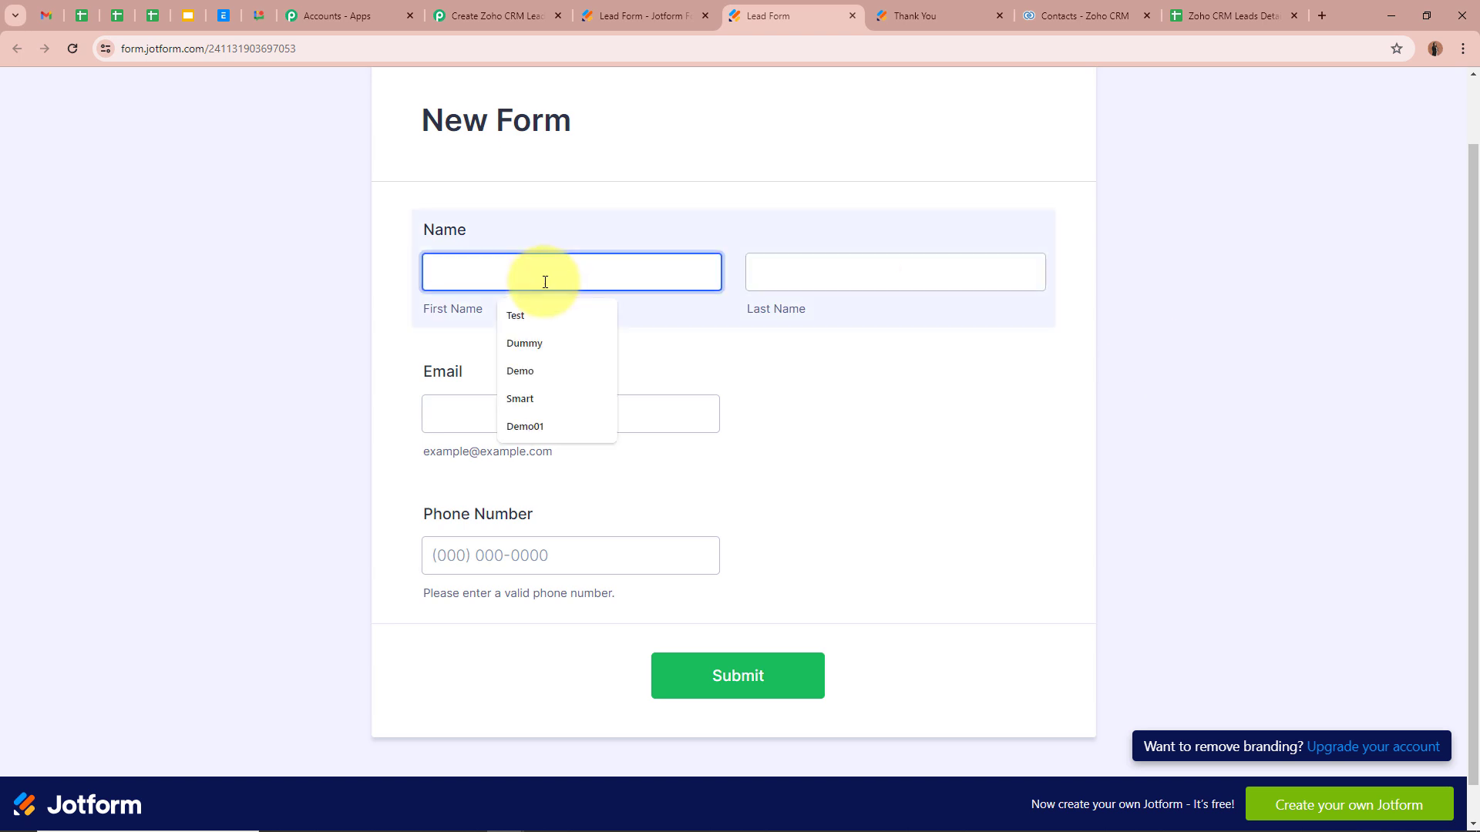
{"action": "type", "text": "Dummy"}
{"action": "left_click", "coordinate": [883, 276]}
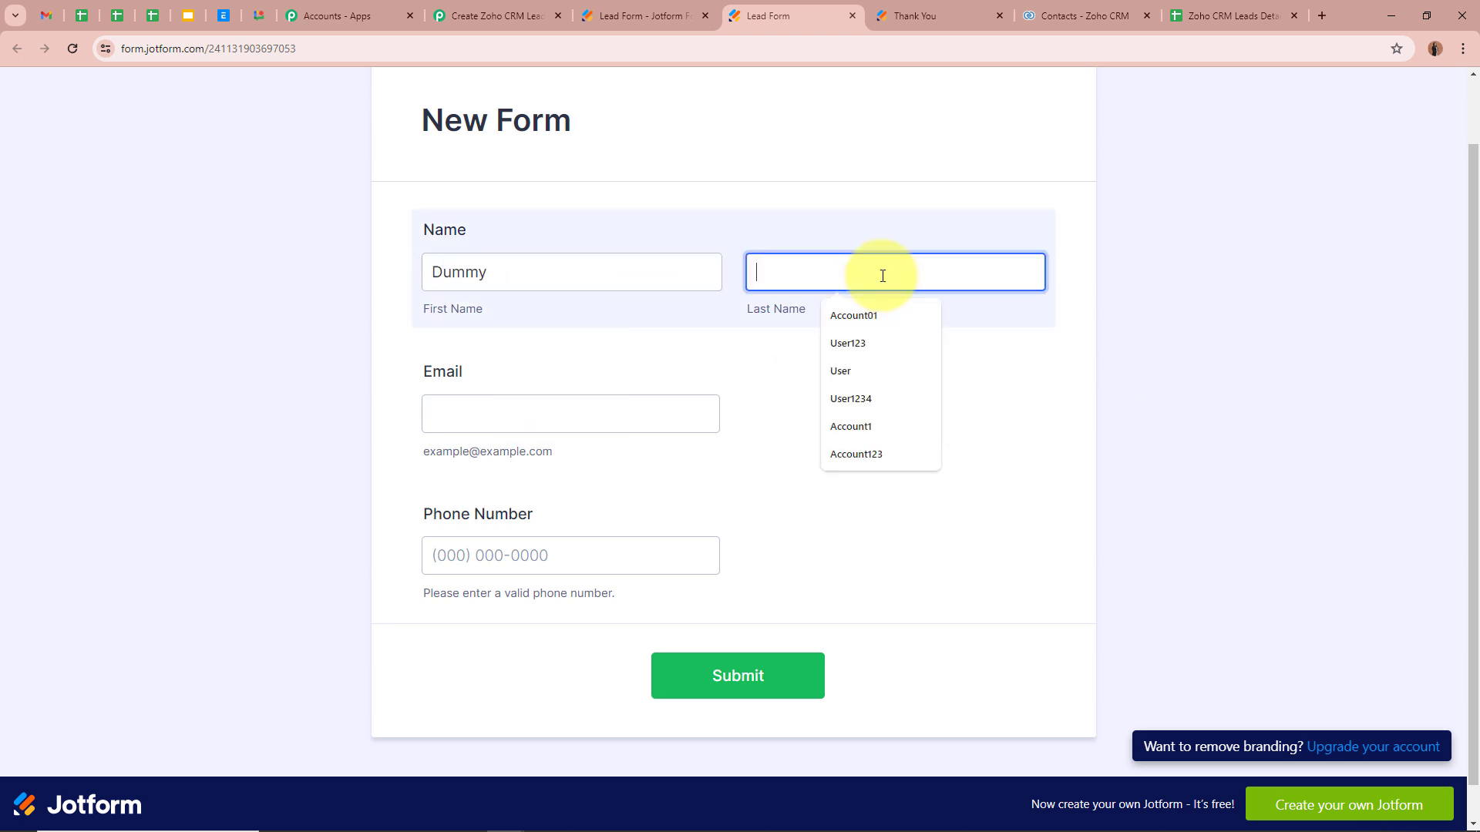
{"action": "type", "text": "Acc"}
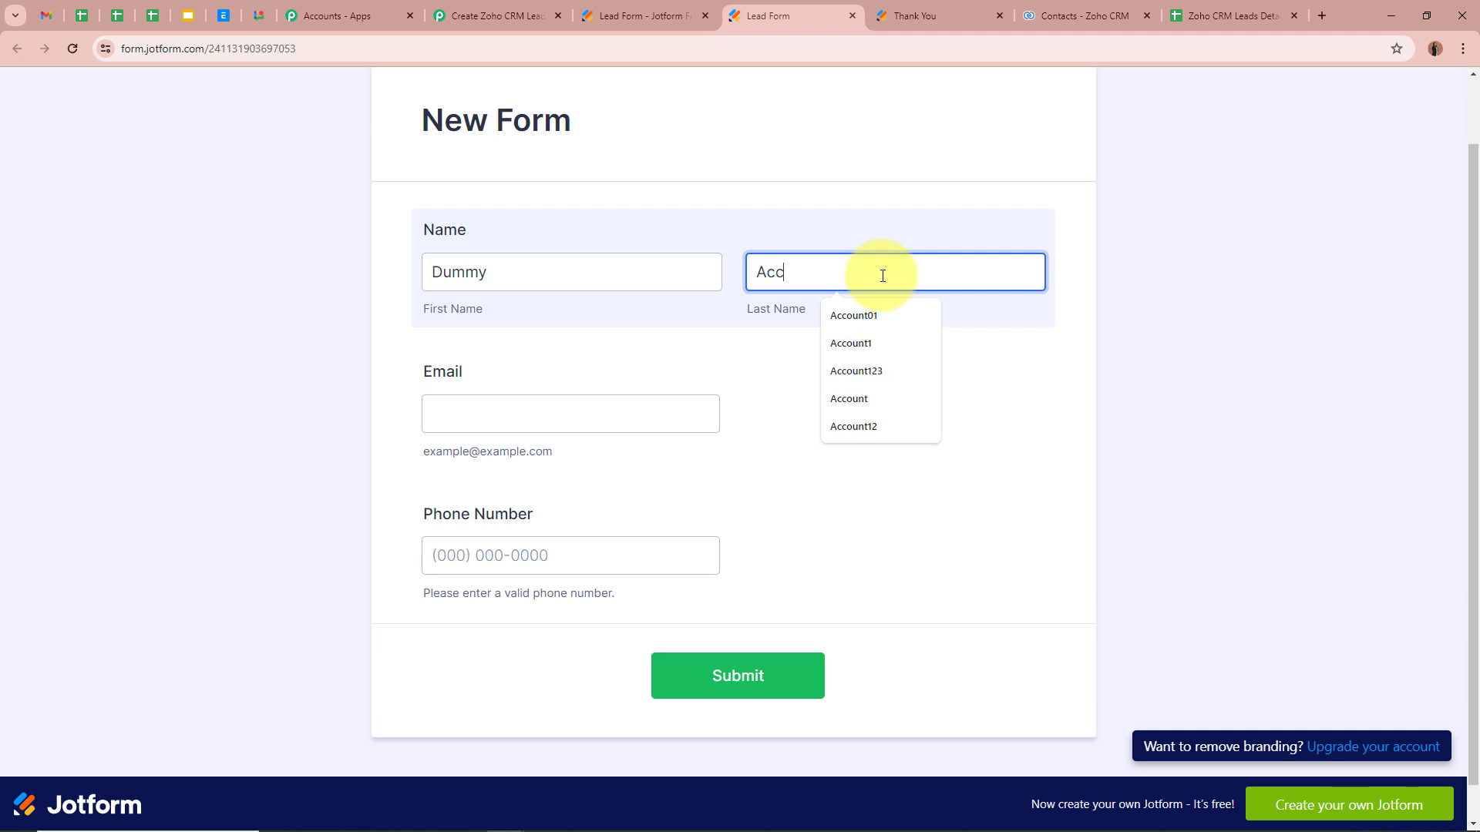
{"action": "type", "text": "ount01"}
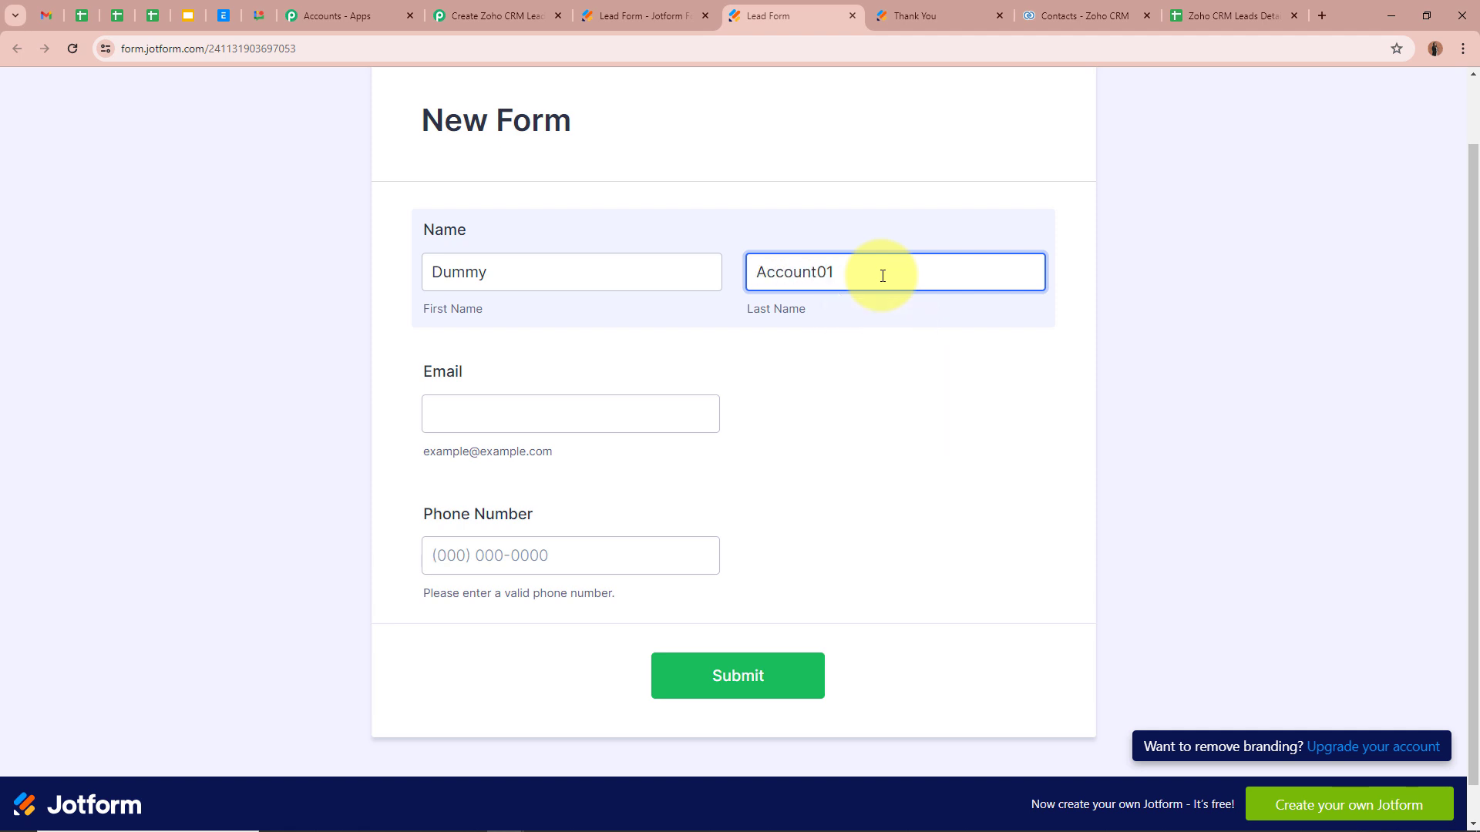
{"action": "left_click", "coordinate": [514, 419]}
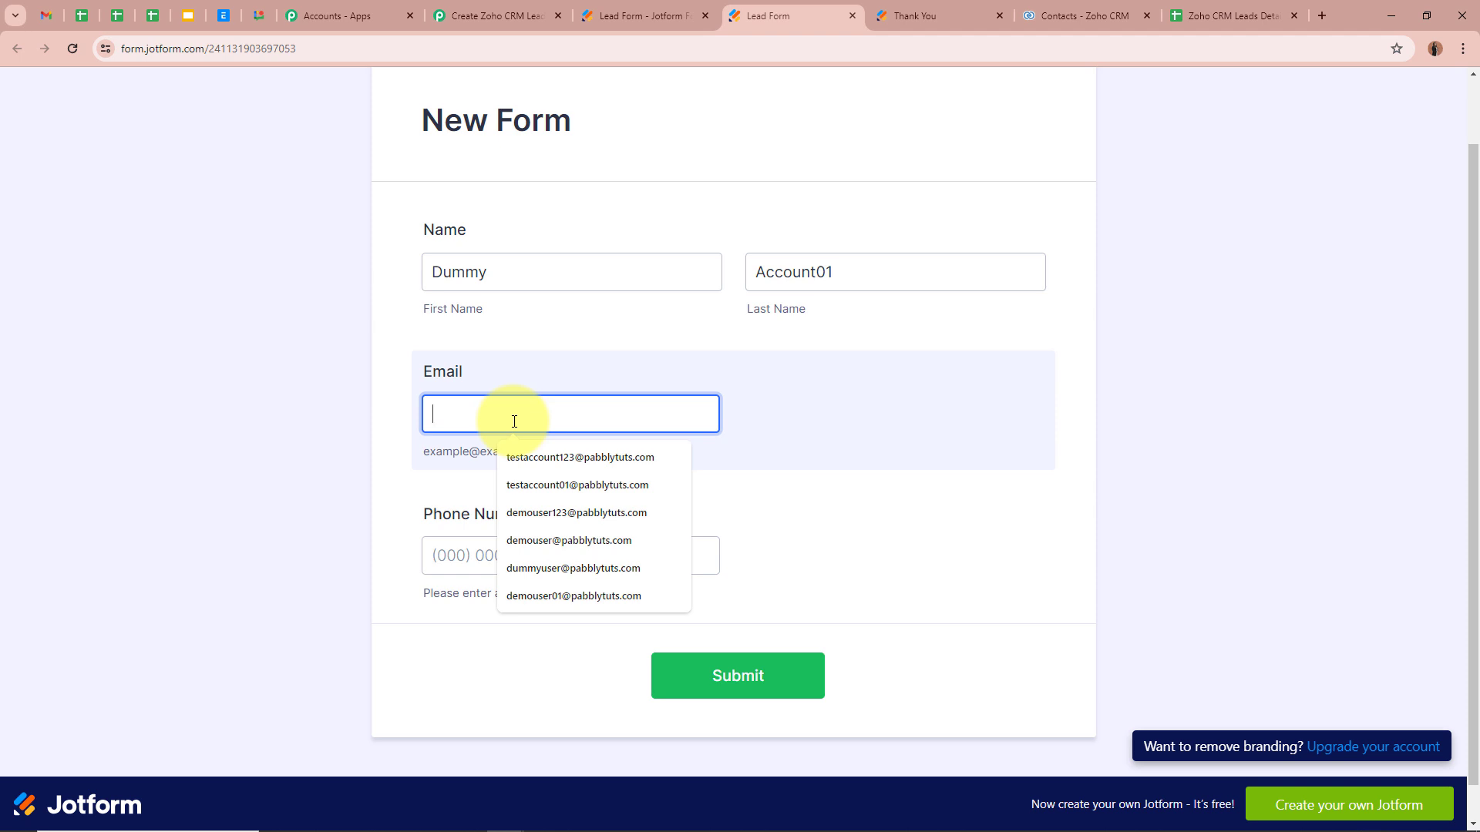
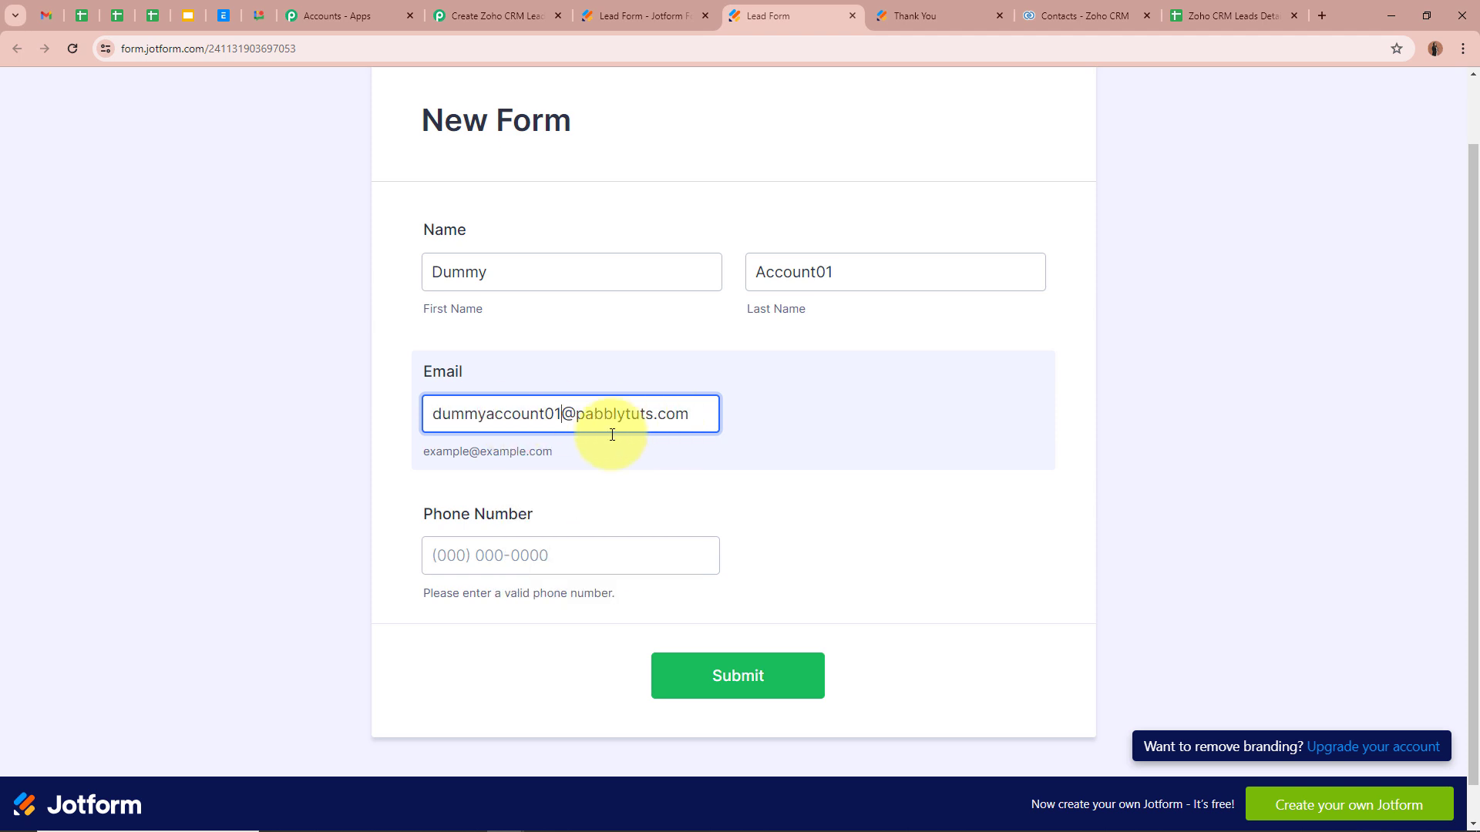
{"action": "left_click", "coordinate": [339, 447]}
{"action": "left_click", "coordinate": [566, 562]}
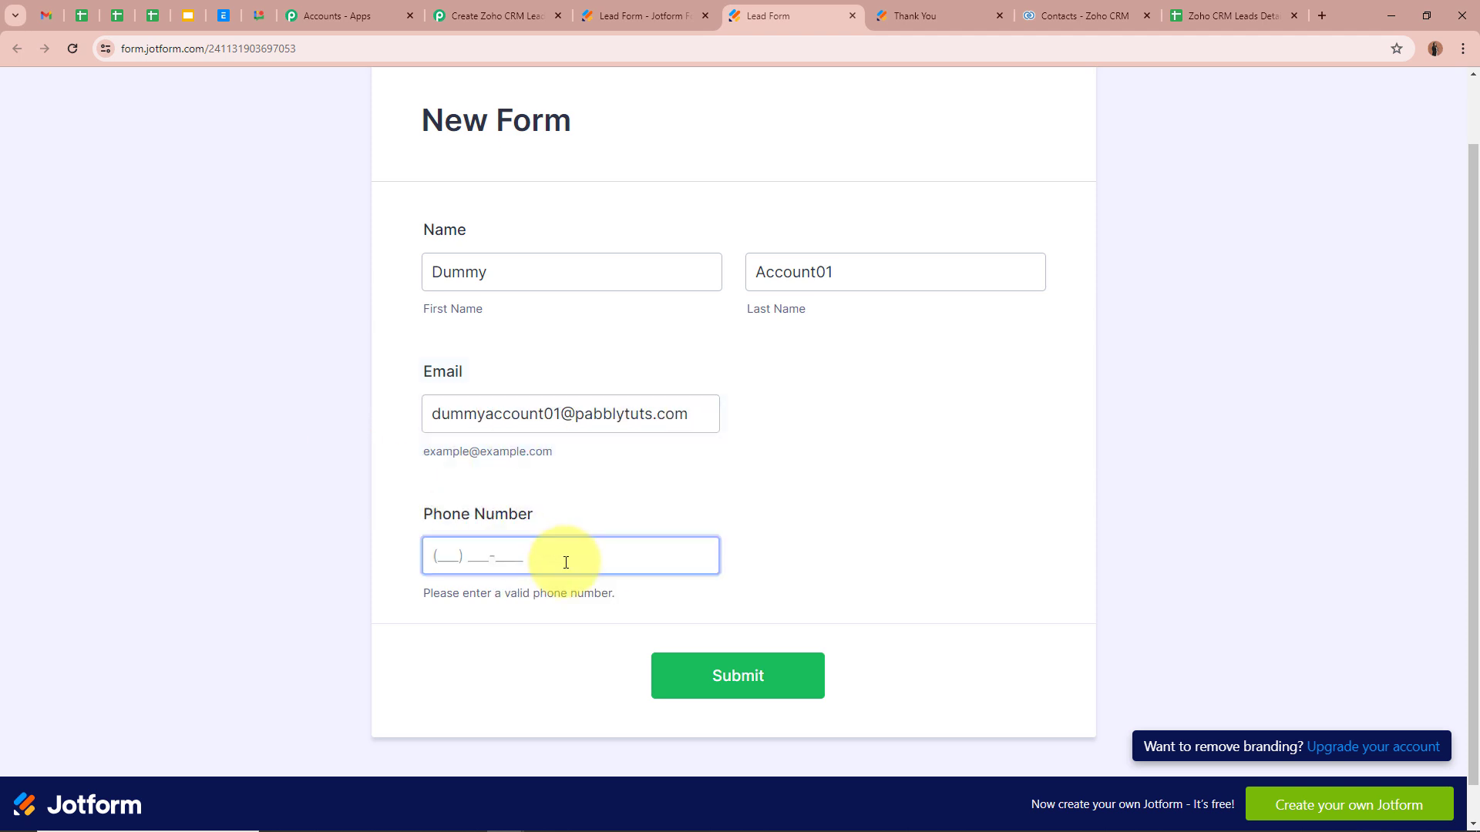
{"action": "type", "text": "7474747474"}
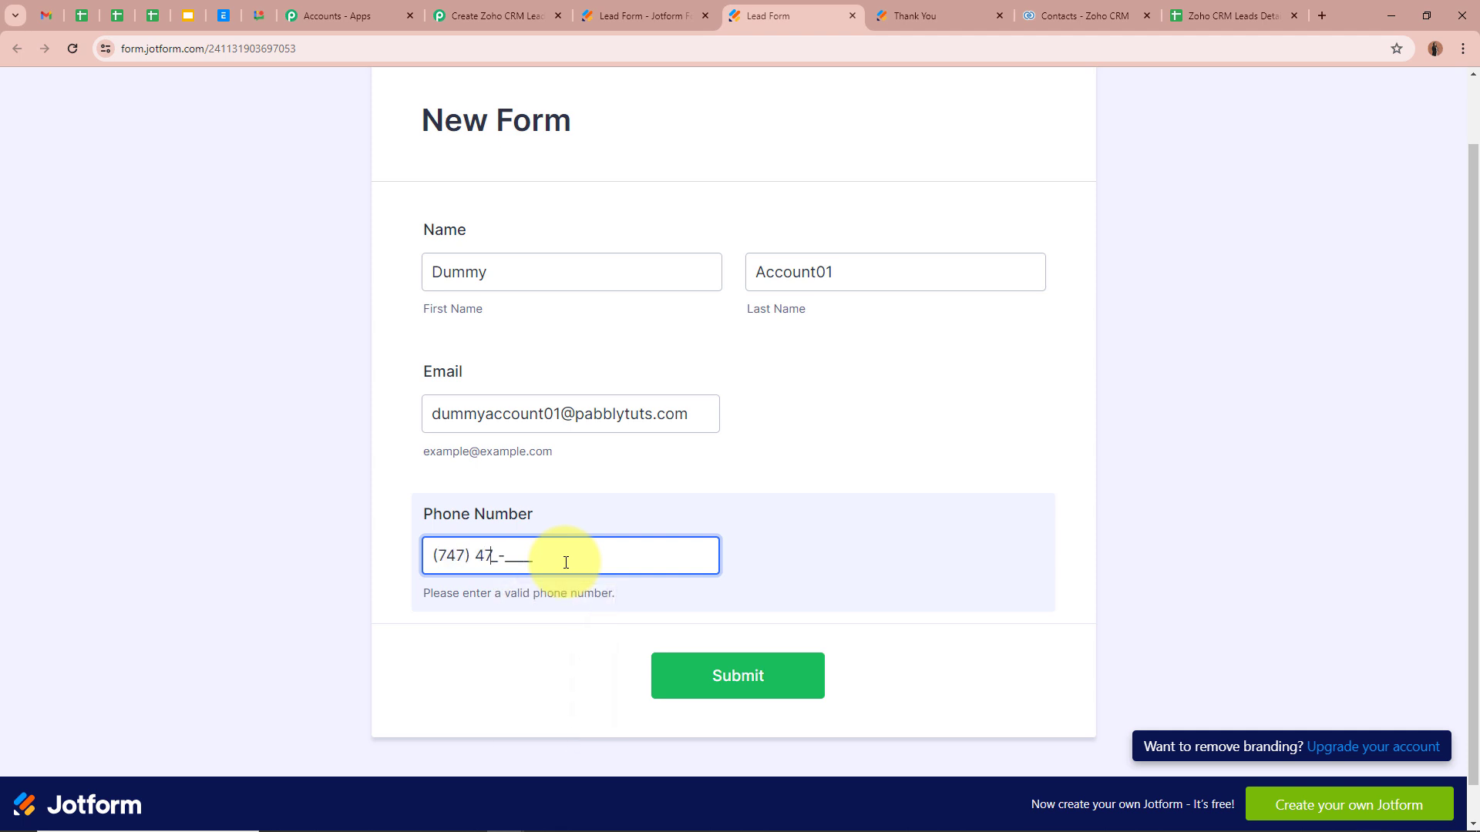
{"action": "left_click", "coordinate": [291, 541]}
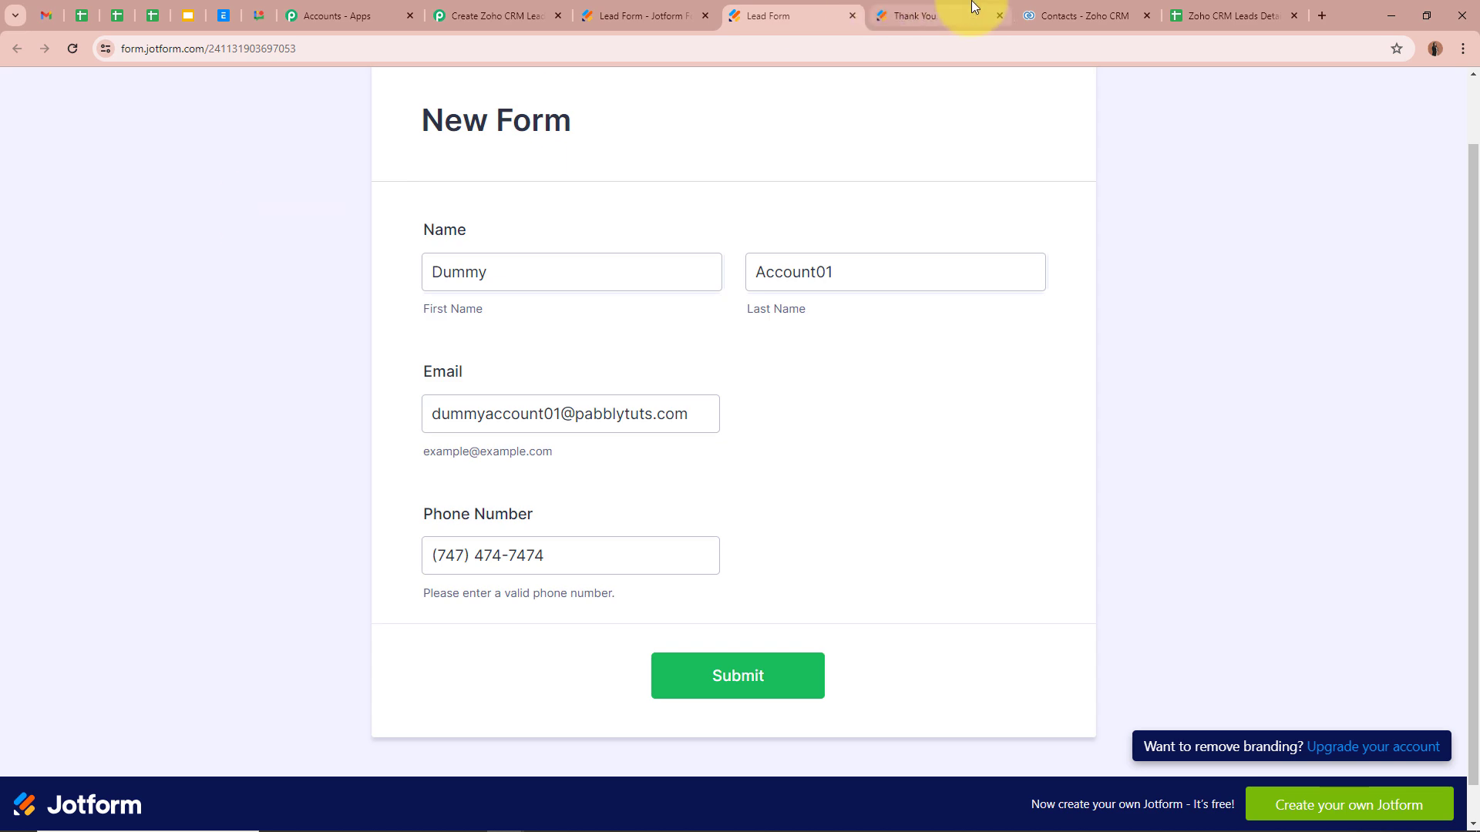
Step: Submit the Lead Form, confirm the submission message, and return to Zoho CRM contacts
{"action": "left_click", "coordinate": [1083, 15]}
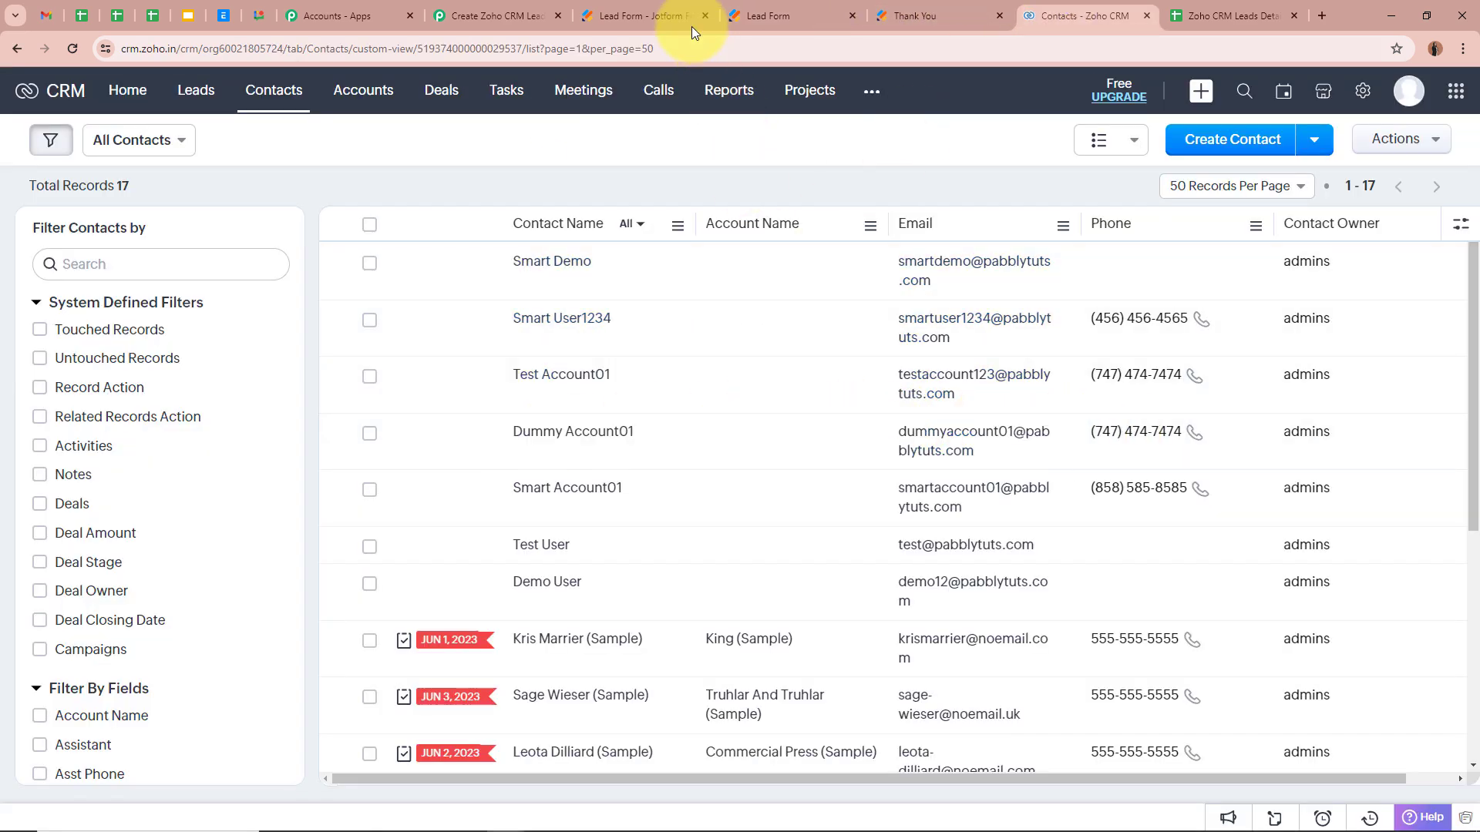
{"action": "left_click", "coordinate": [826, 9]}
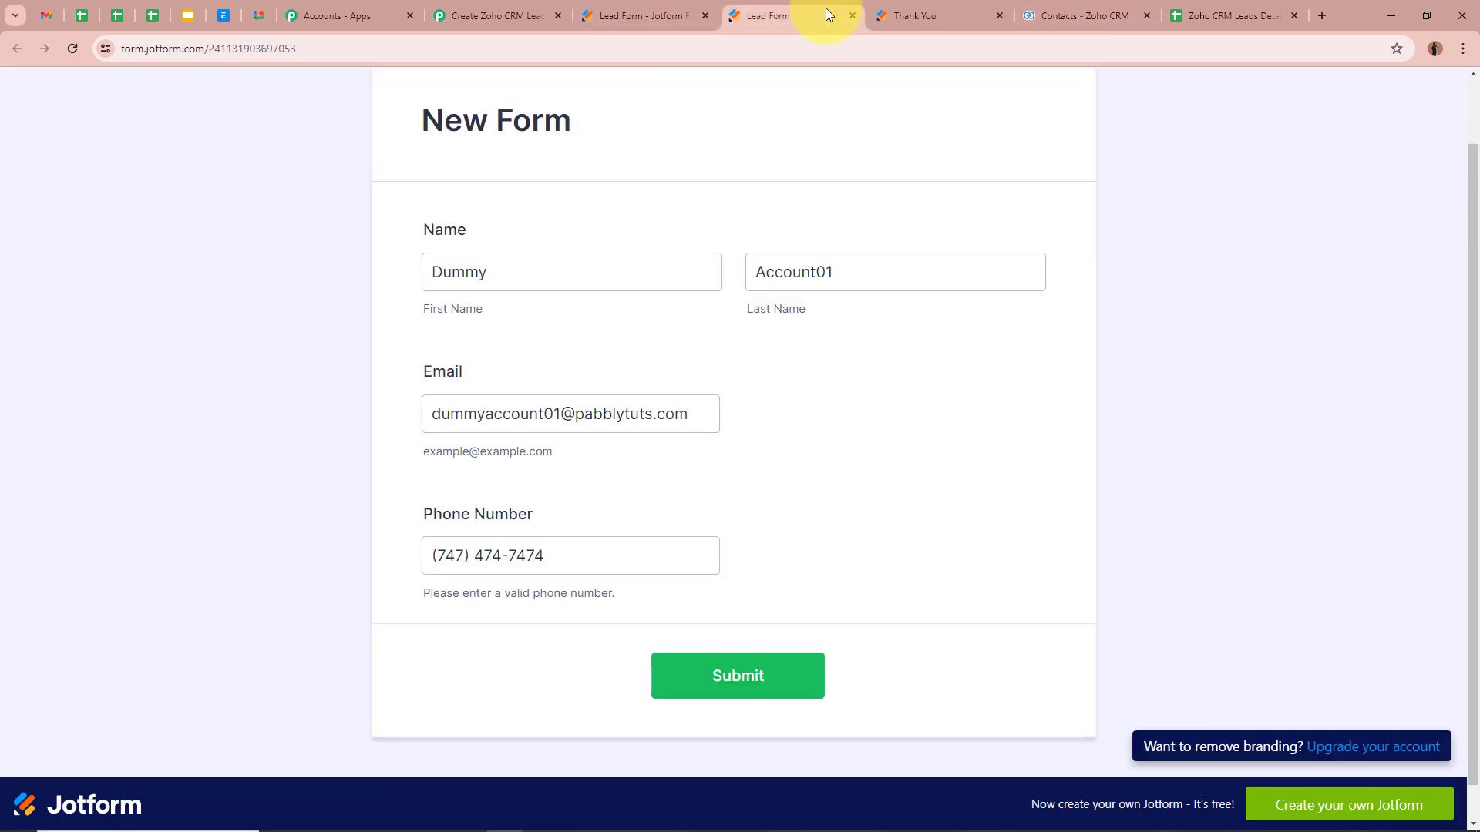
{"action": "left_click", "coordinate": [803, 677]}
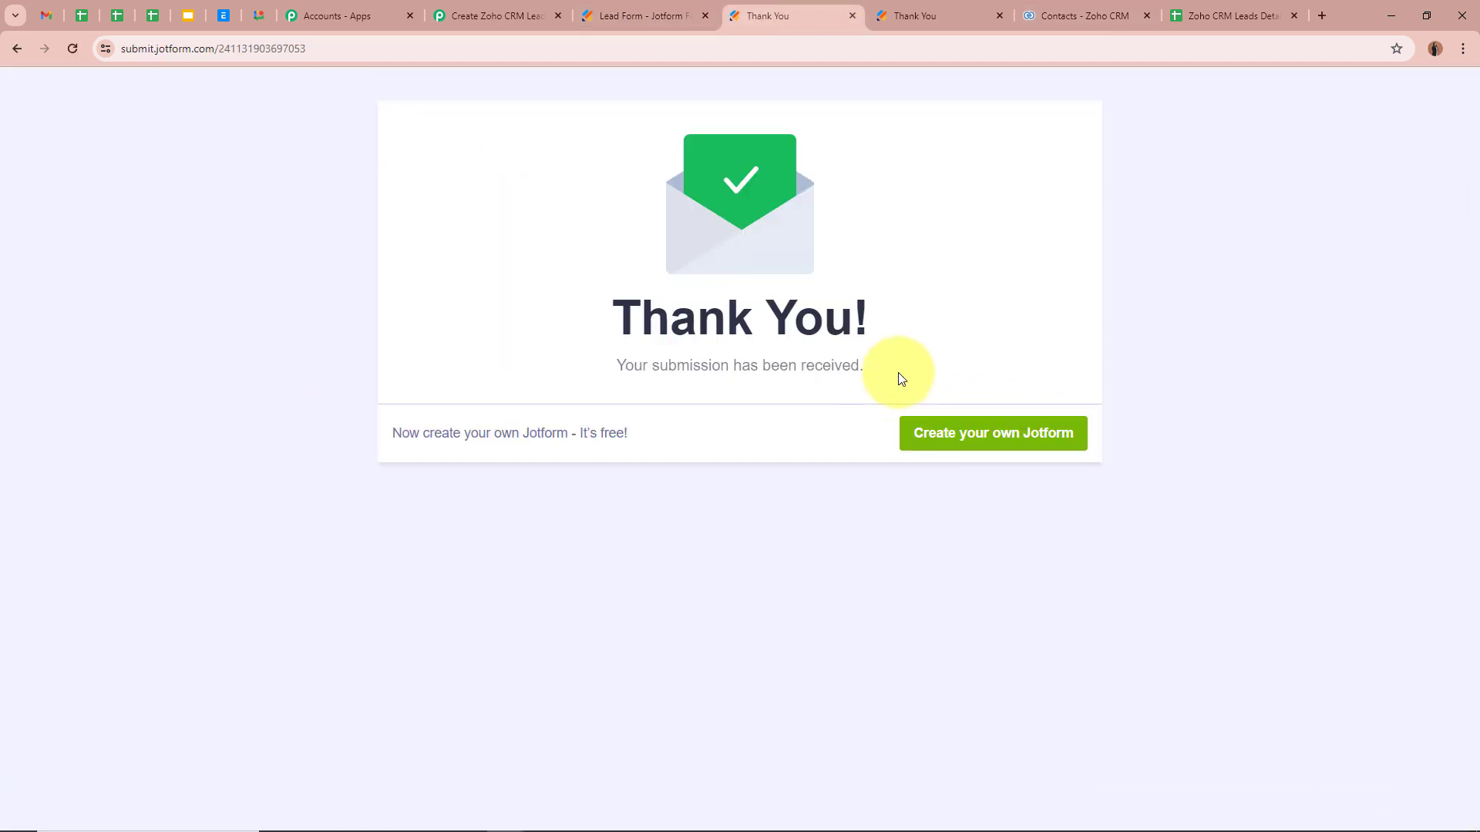
{"action": "left_click_drag", "start_coordinate": [898, 372], "coordinate": [368, 409]}
{"action": "left_click", "coordinate": [136, 452]}
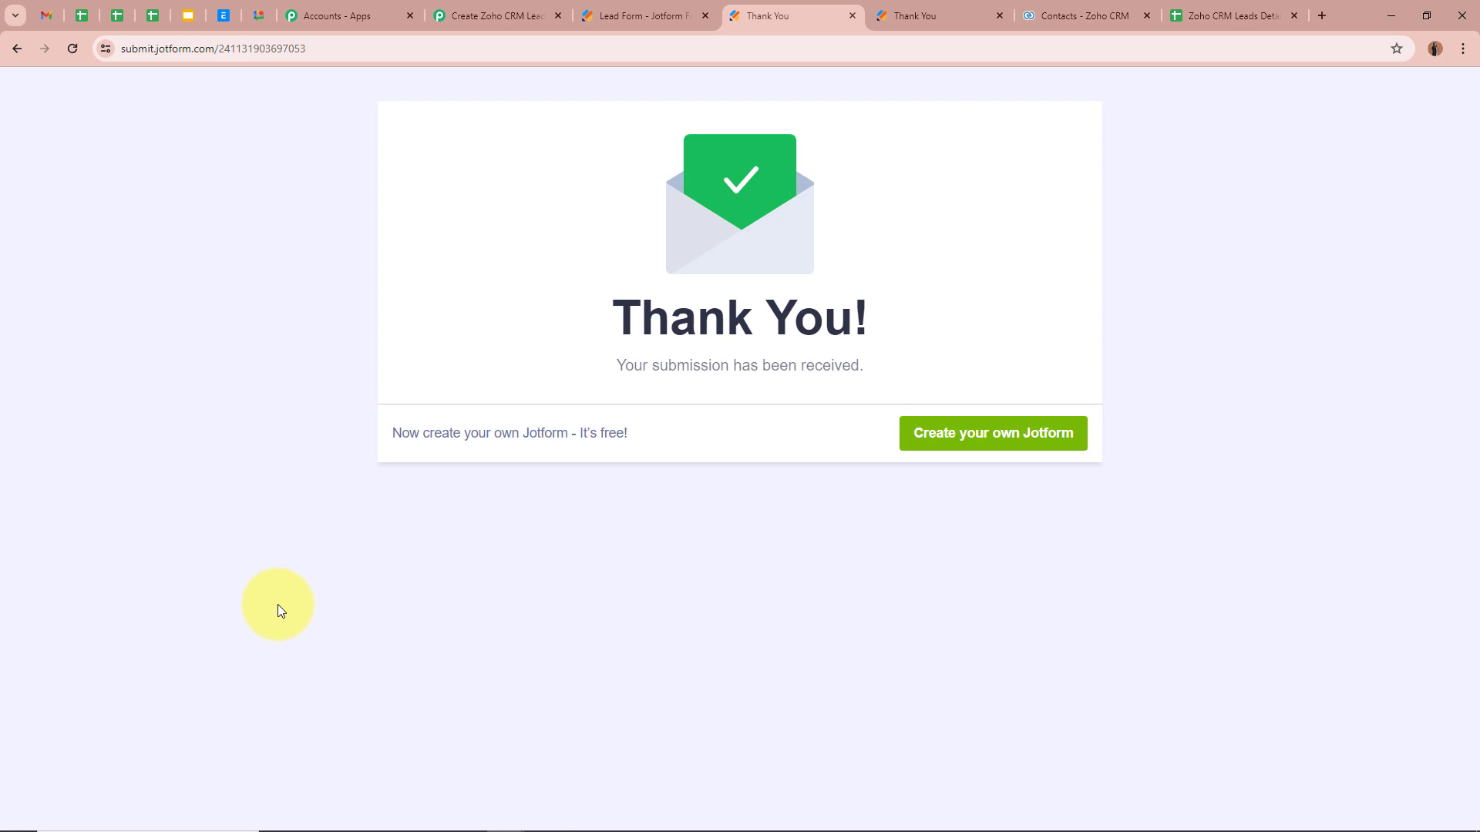
{"action": "left_click", "coordinate": [1067, 15]}
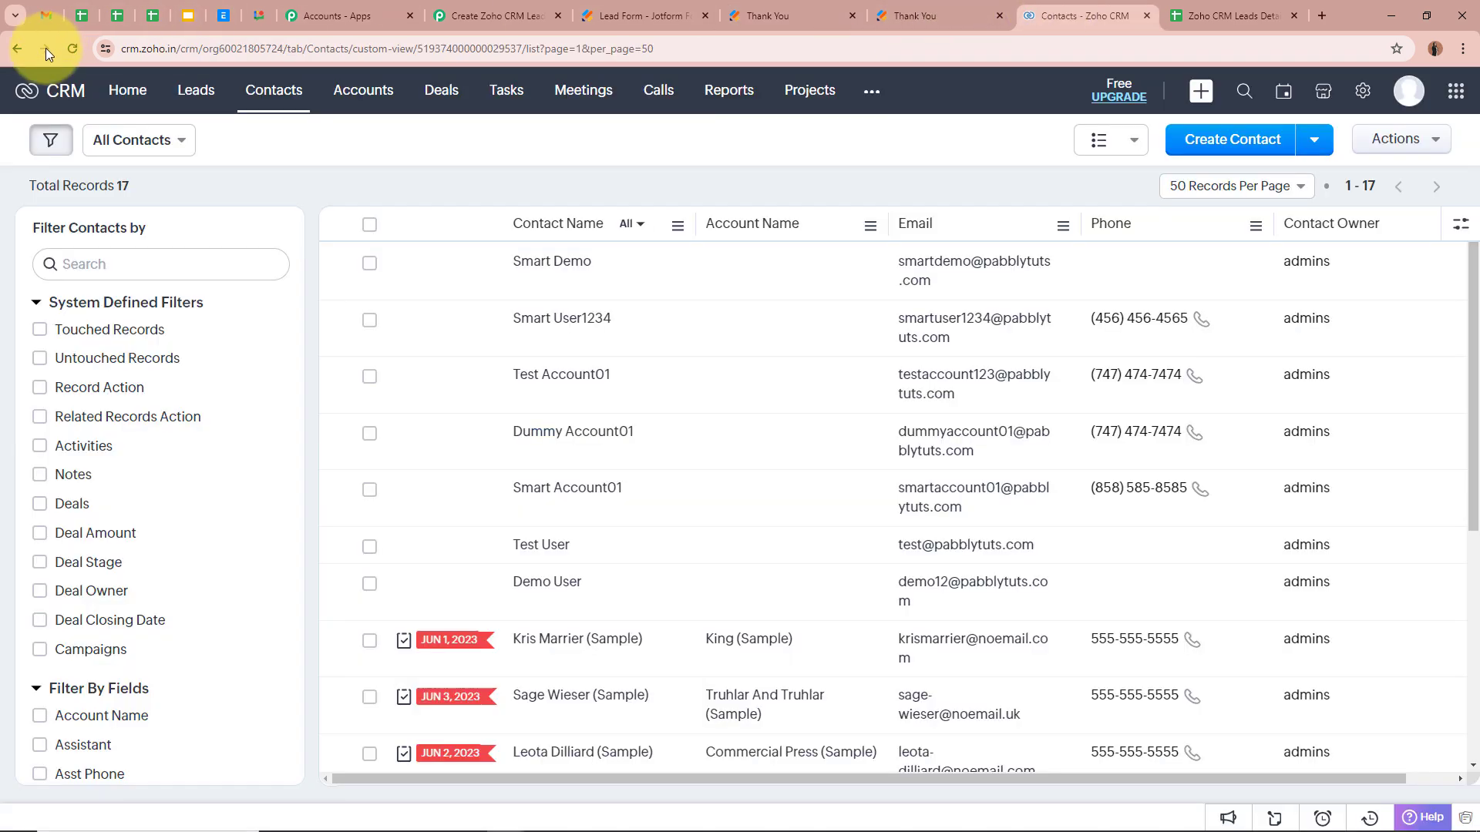
{"action": "left_click", "coordinate": [74, 47]}
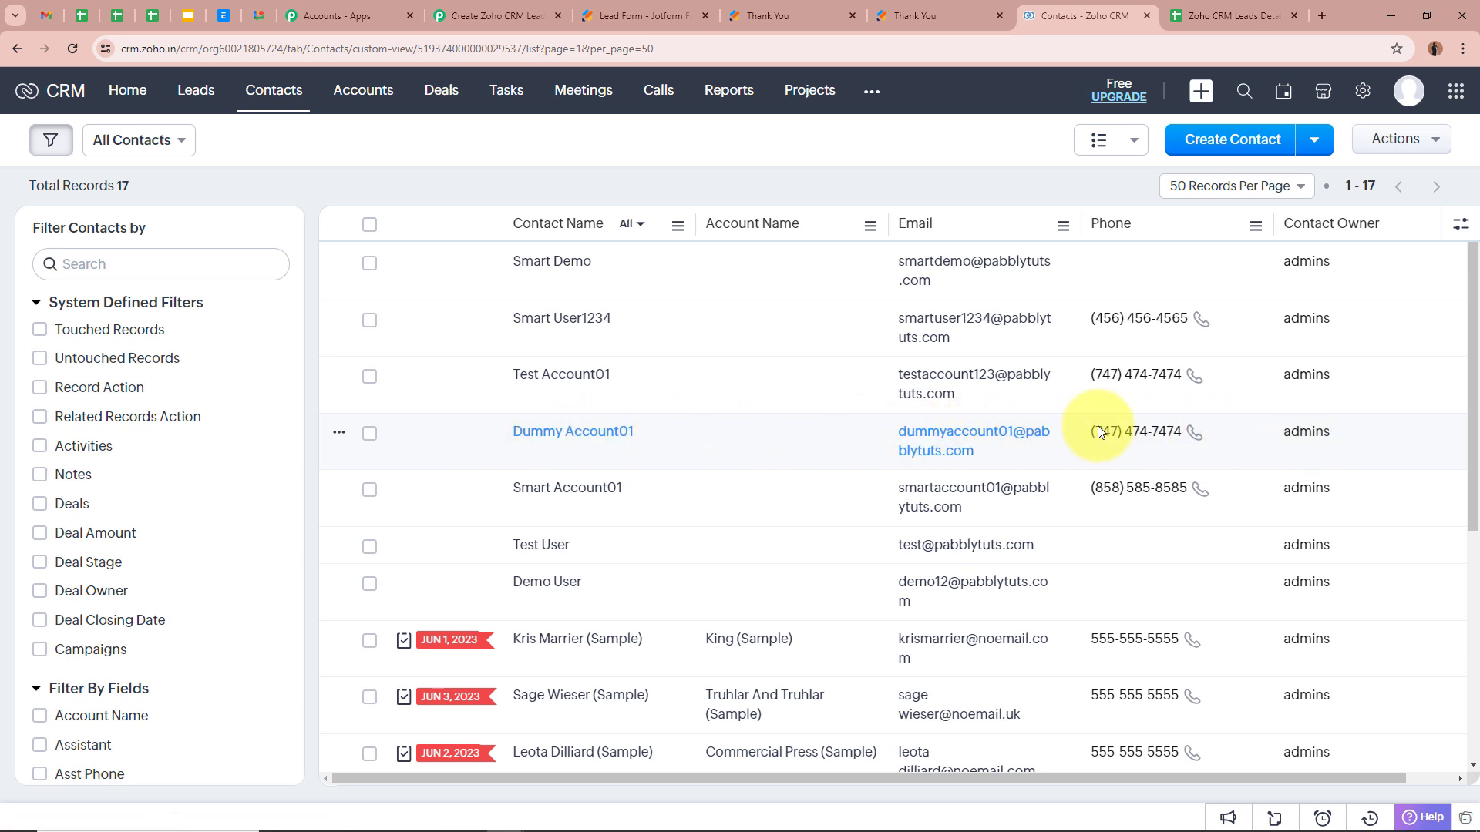
{"action": "mouse_move", "coordinate": [1312, 427]}
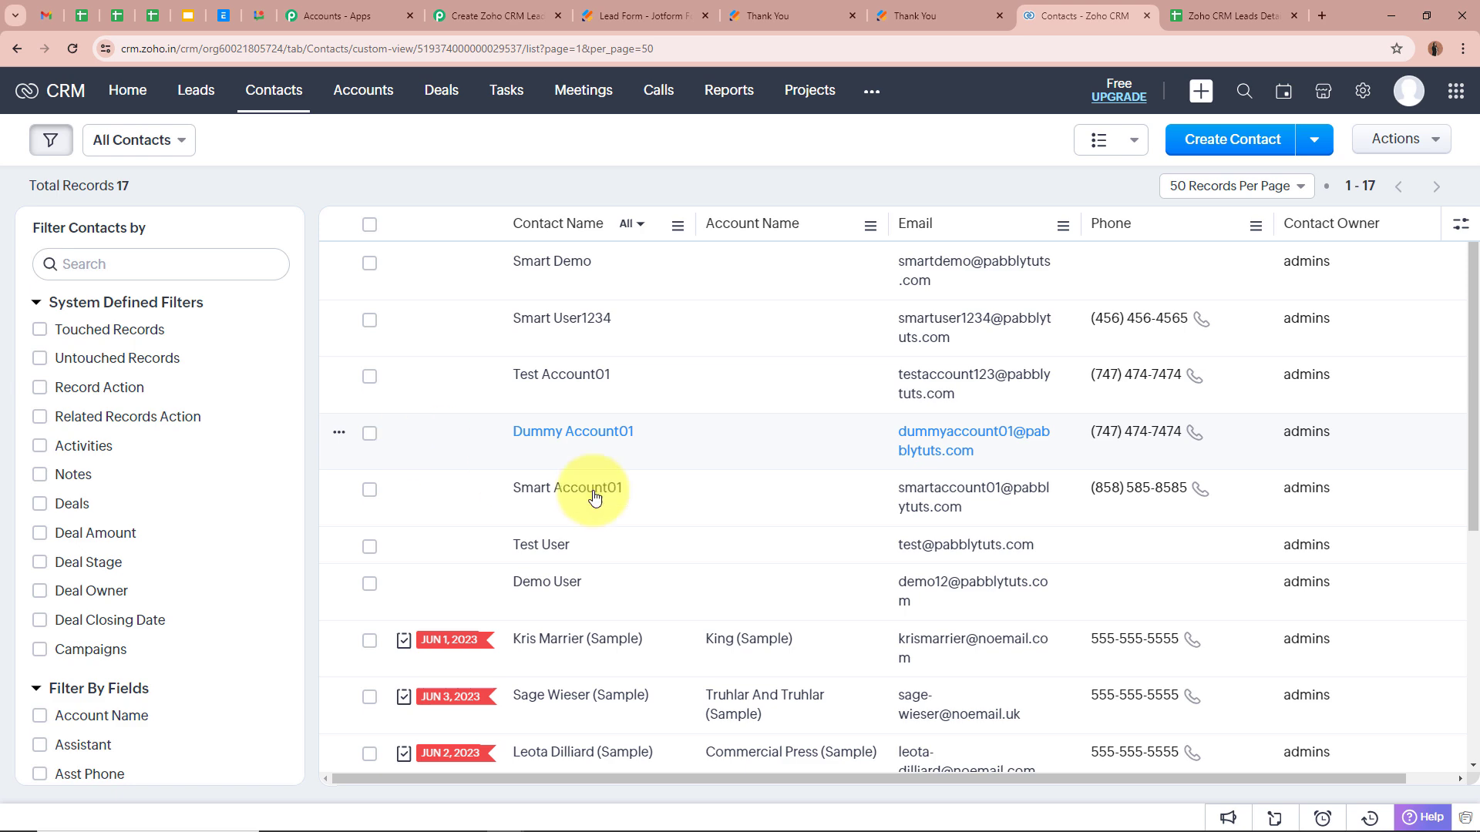
Step: In Zoho CRM Leads Details, check cells A3–D3 for the new contact's first name, last name, e-mail and phone
{"action": "left_click", "coordinate": [1233, 16]}
{"action": "left_click", "coordinate": [954, 493]}
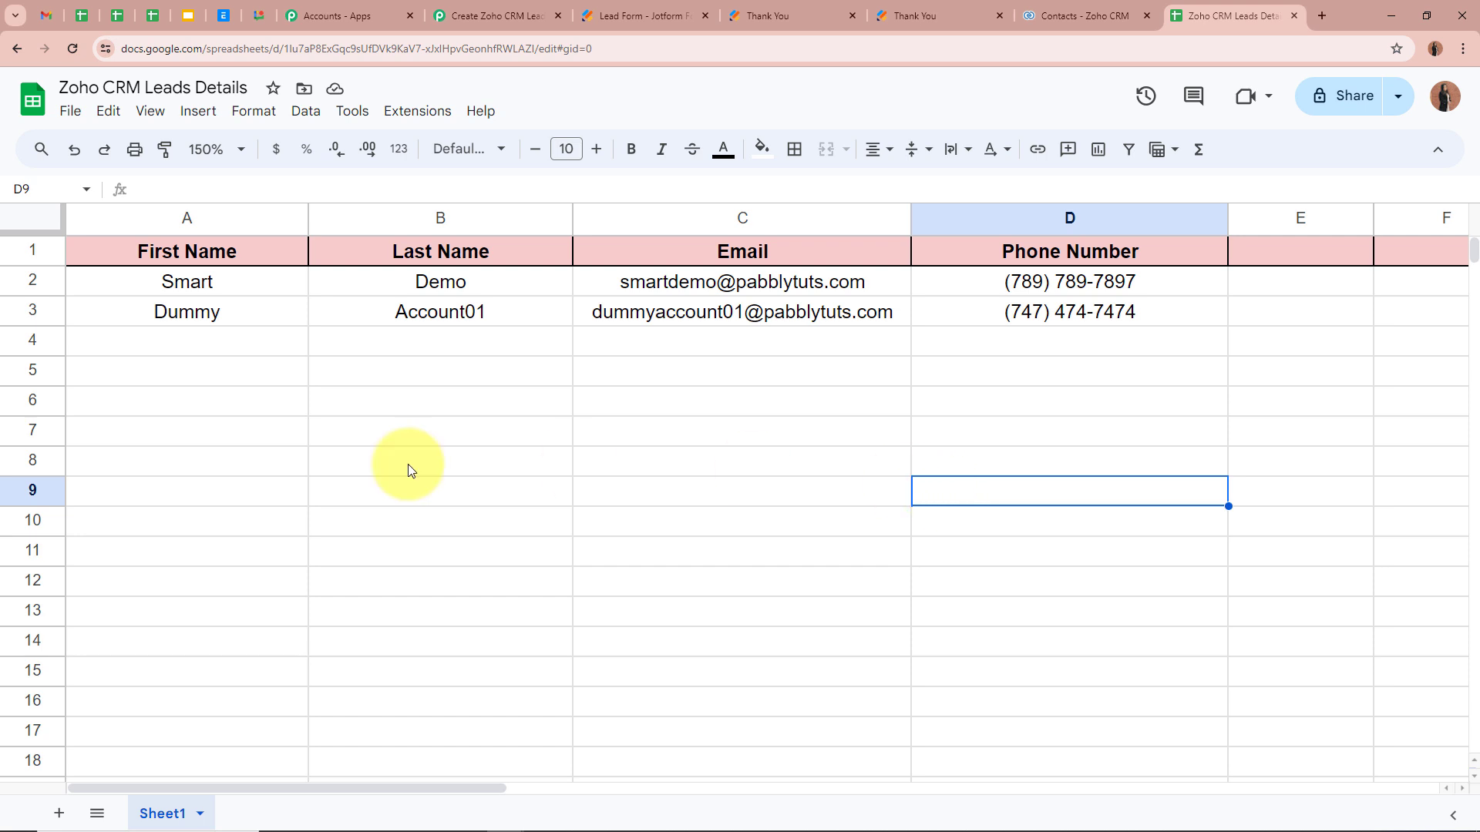
{"action": "left_click", "coordinate": [165, 318]}
{"action": "left_click", "coordinate": [395, 317]}
{"action": "left_click", "coordinate": [636, 310]}
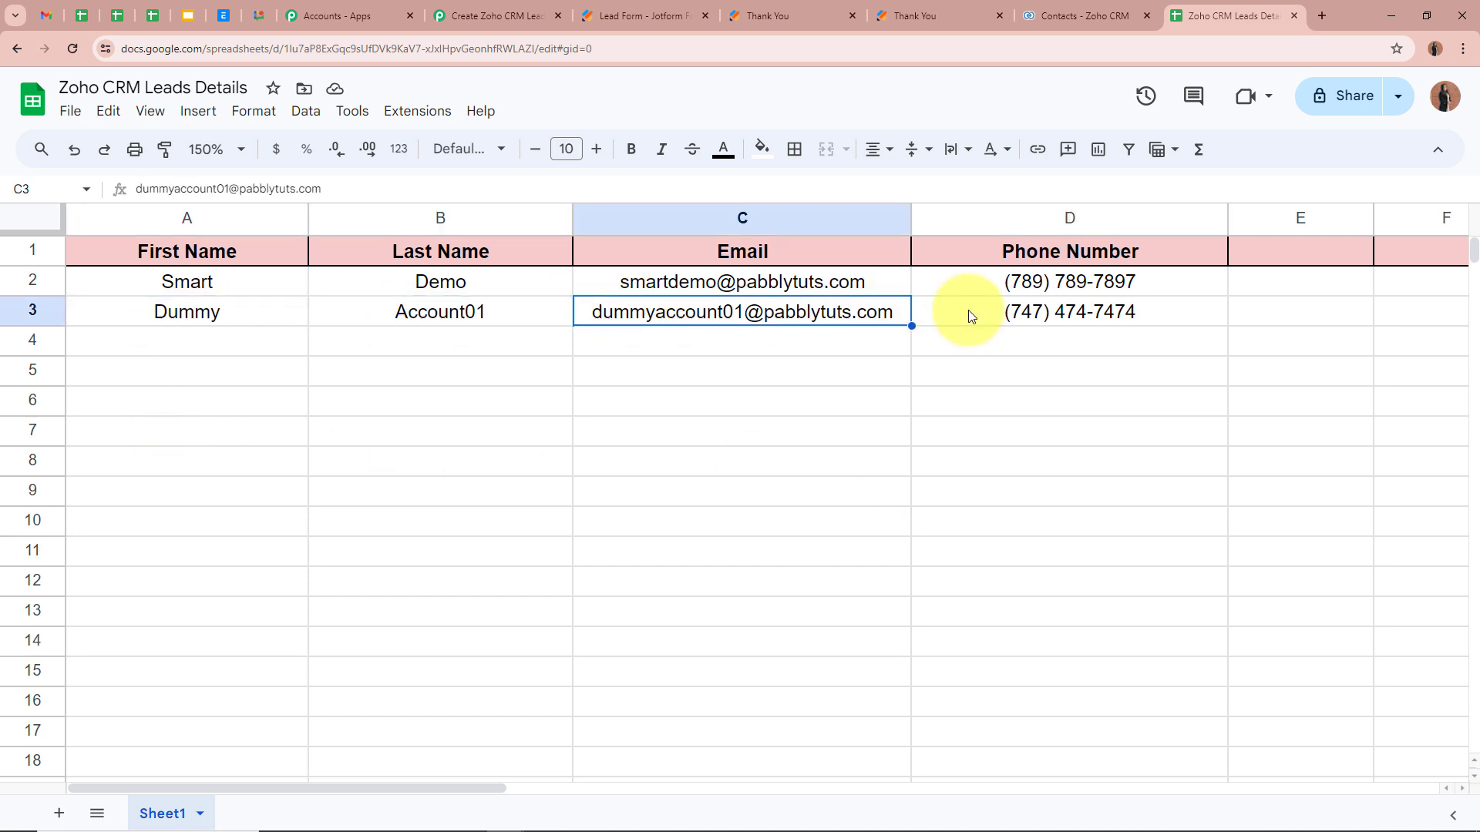
{"action": "left_click", "coordinate": [963, 312]}
{"action": "left_click", "coordinate": [1020, 498]}
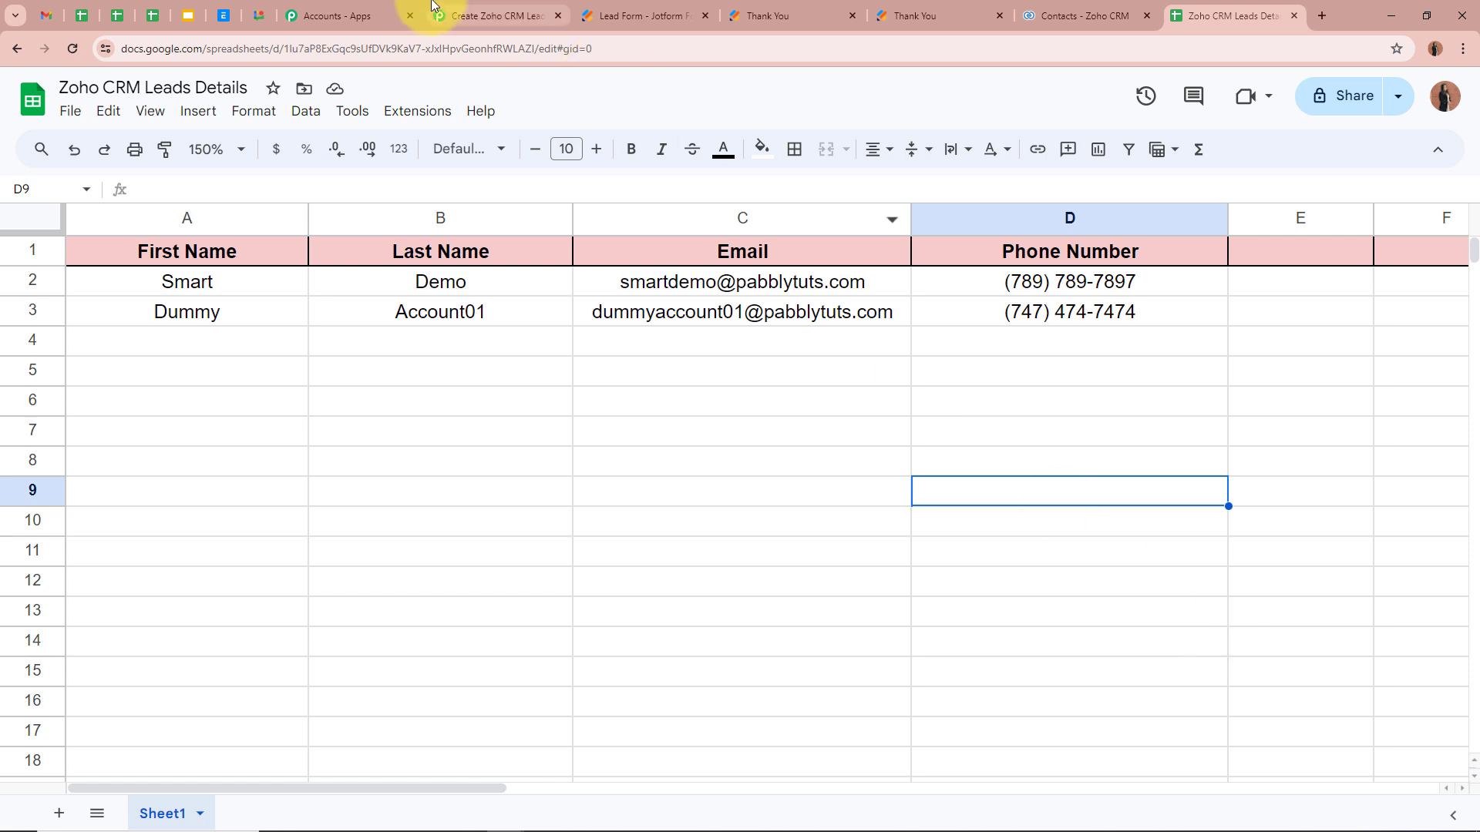
Step: Review the Pabbly workflow's Webhook trigger, Zoho CRM and Google Sheets steps
{"action": "left_click", "coordinate": [487, 16]}
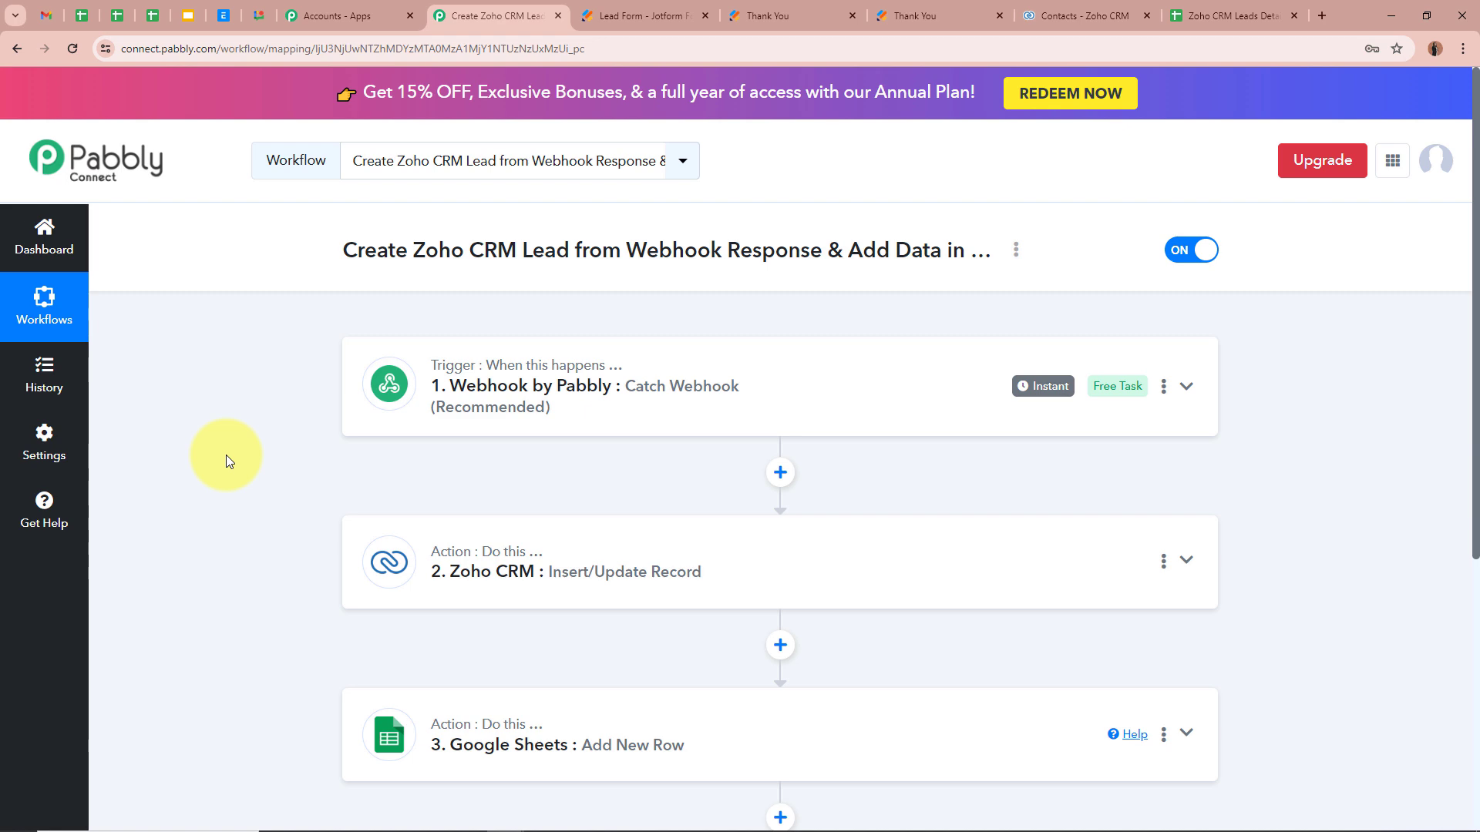
{"action": "scroll", "coordinate": [226, 461], "scroll_direction": "down", "scroll_amount": 3}
{"action": "scroll", "coordinate": [226, 461], "scroll_direction": "up", "scroll_amount": 3}
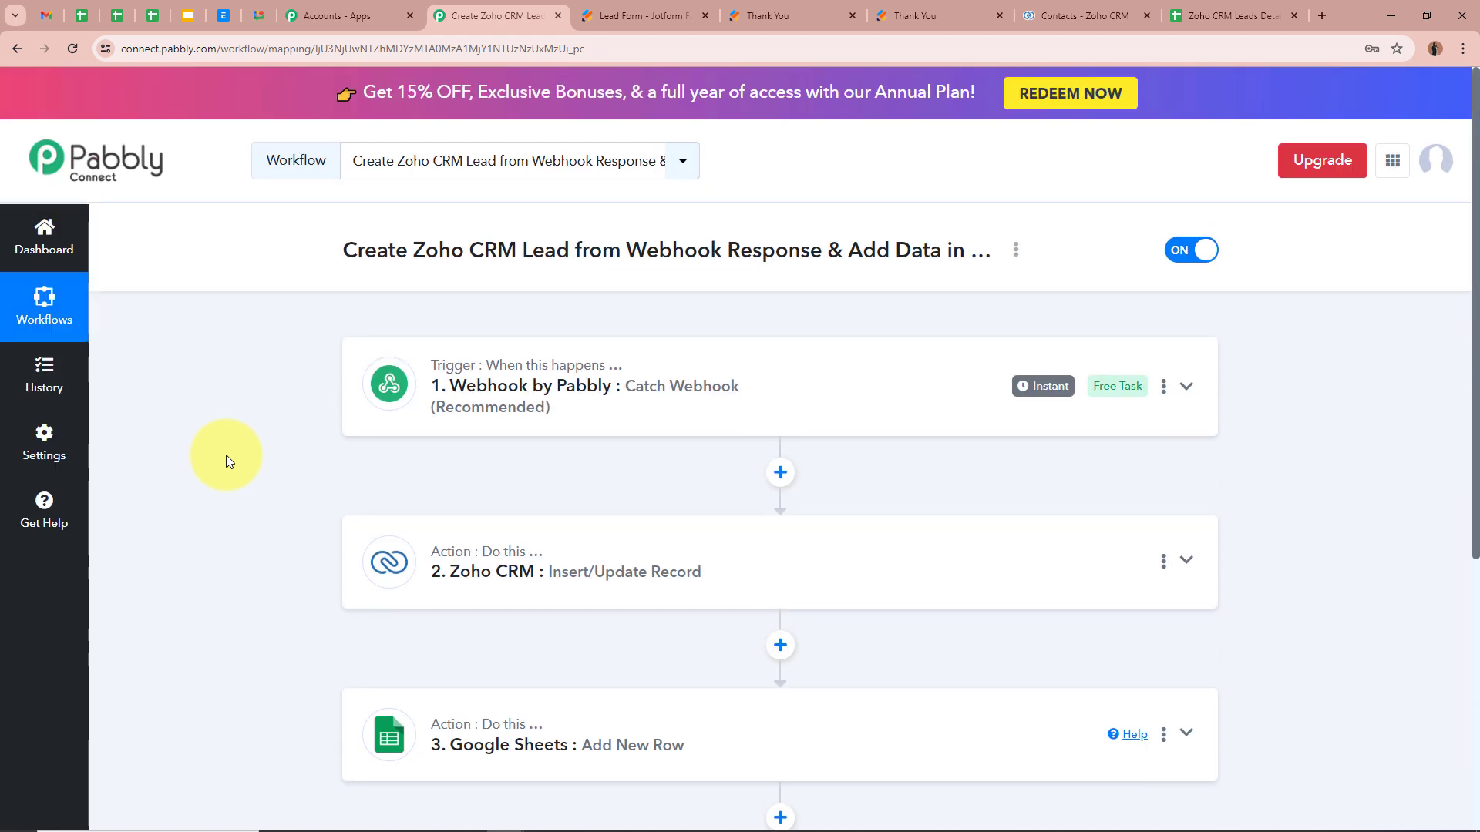